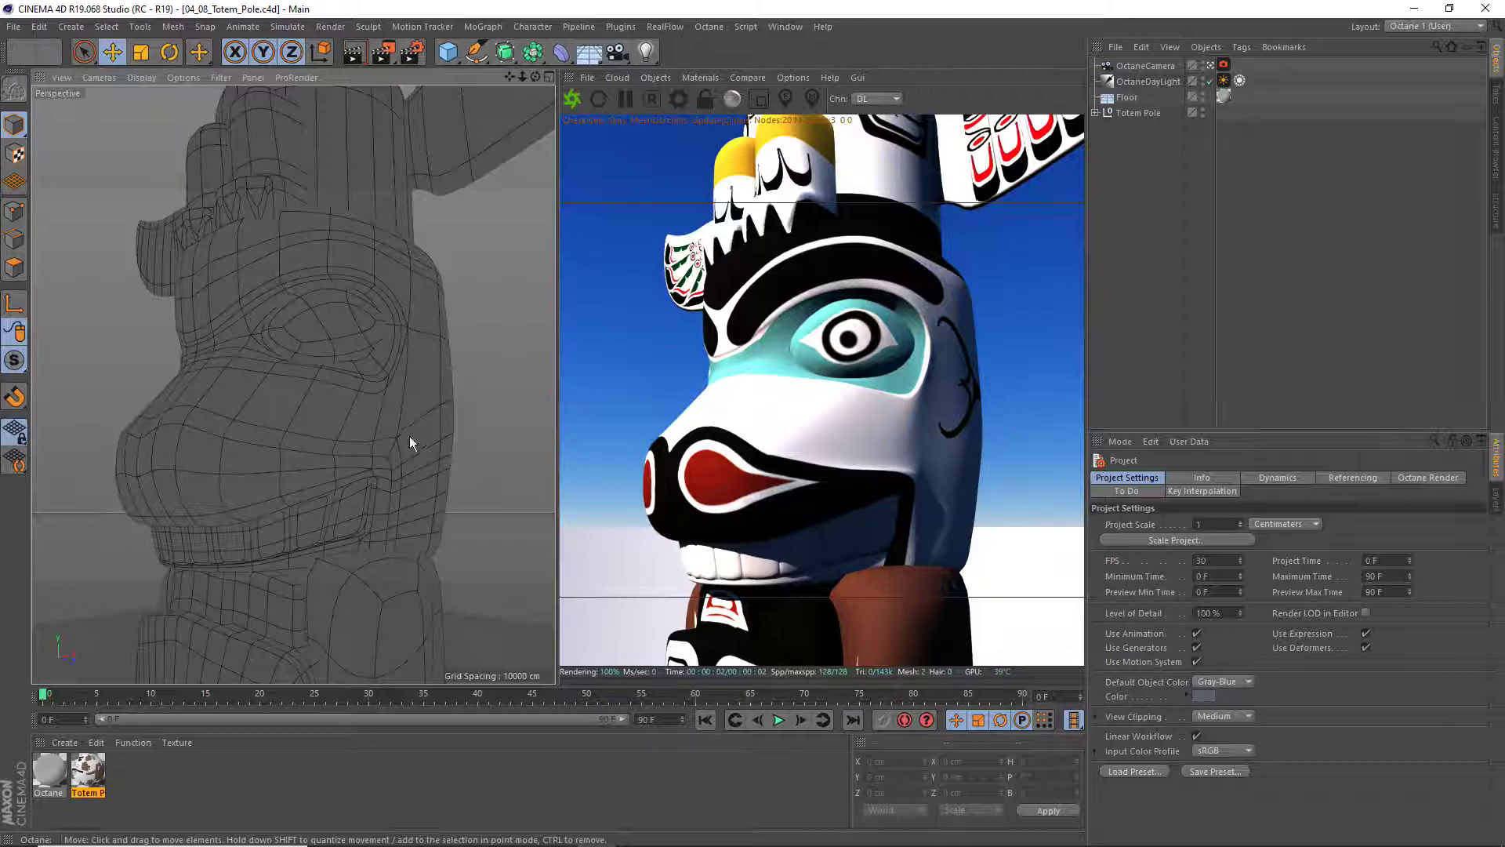
Switch to the displacement demo project, restart the Octane render and zoom in
key(v)
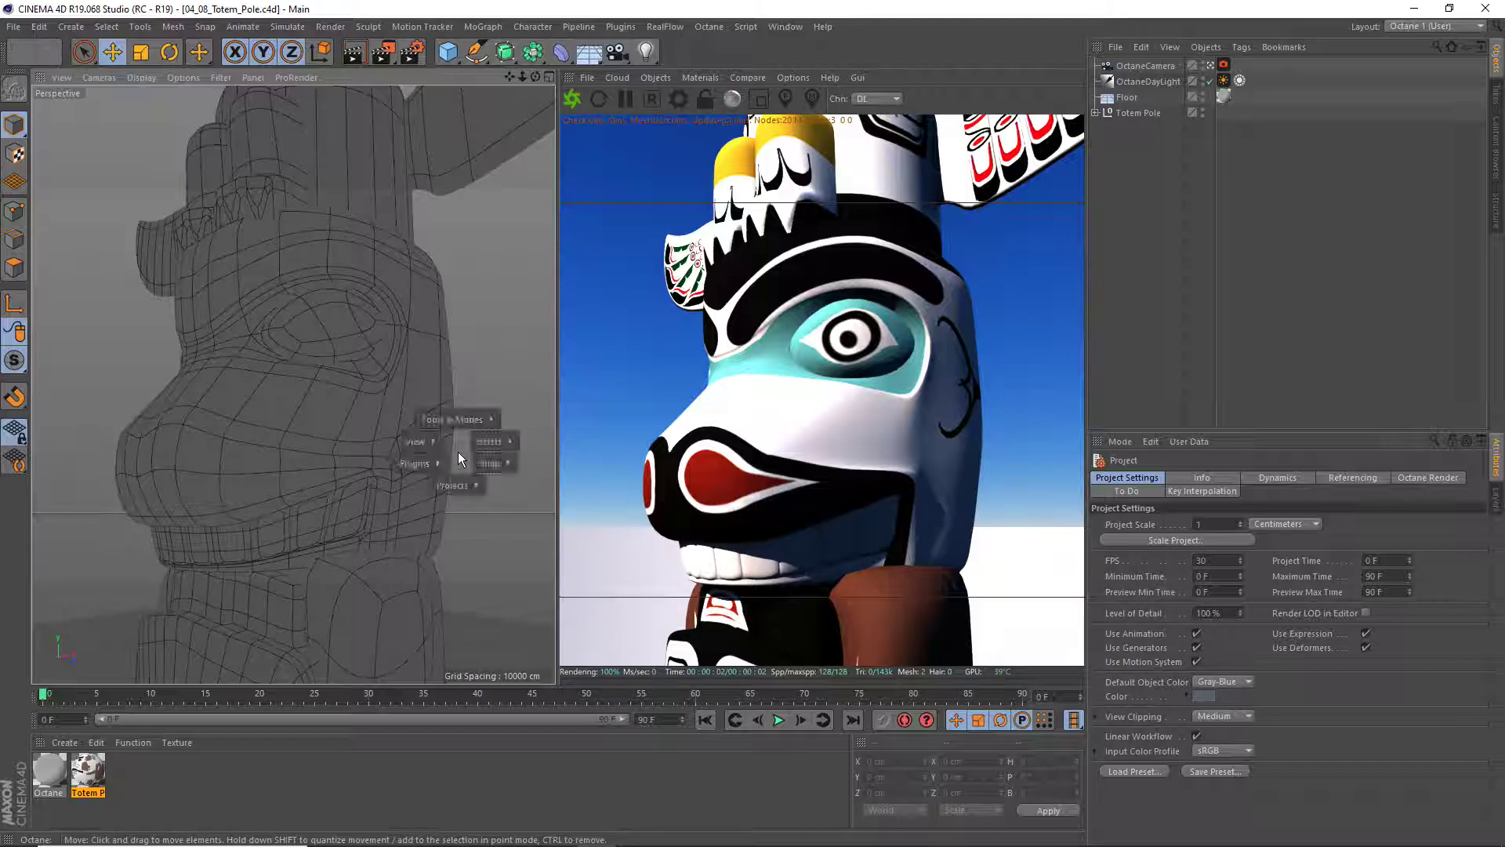
click(445, 530)
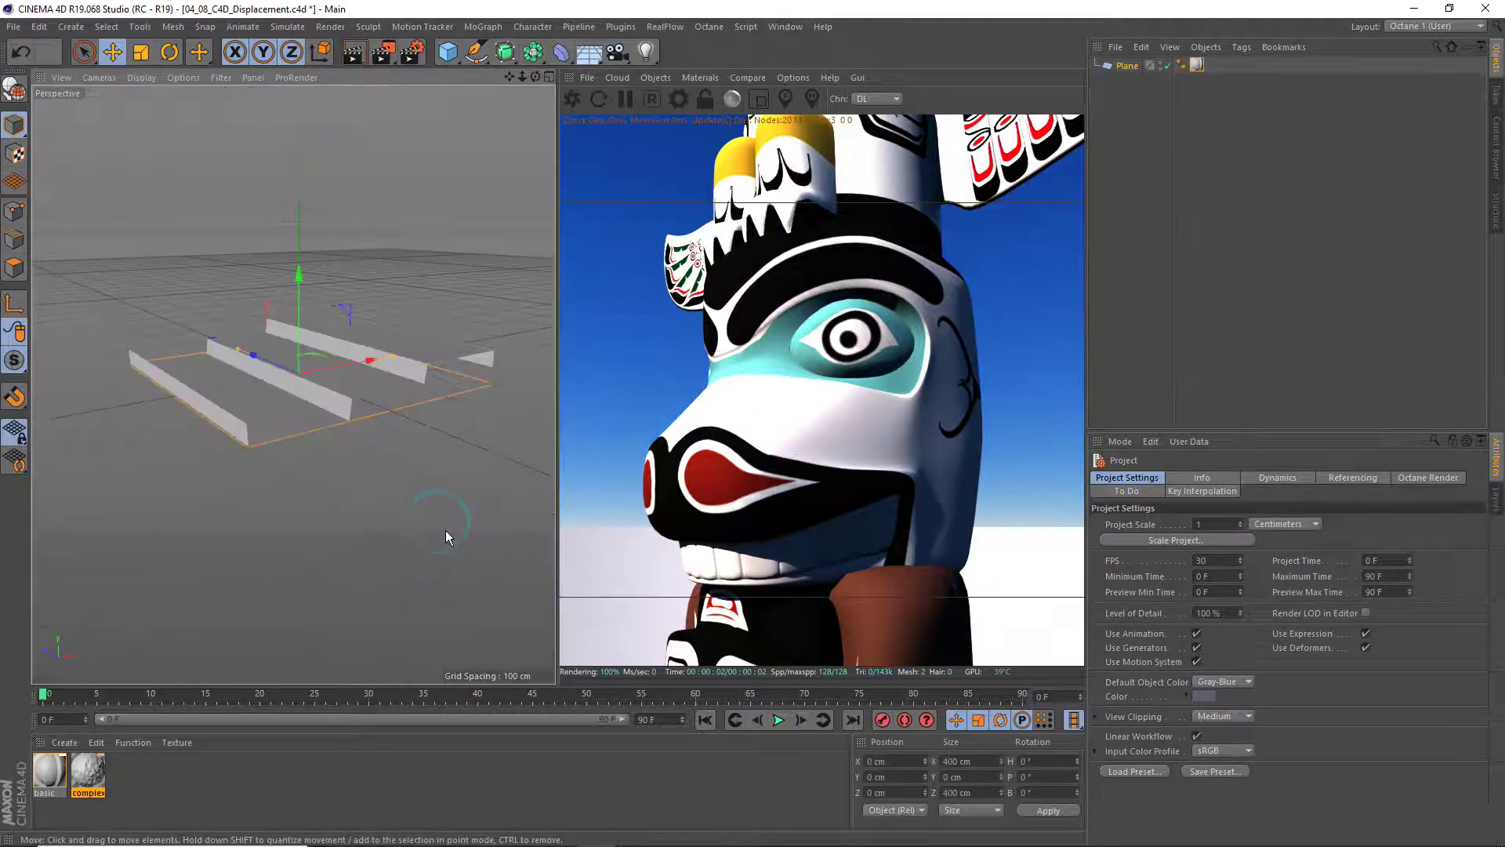
click(572, 100)
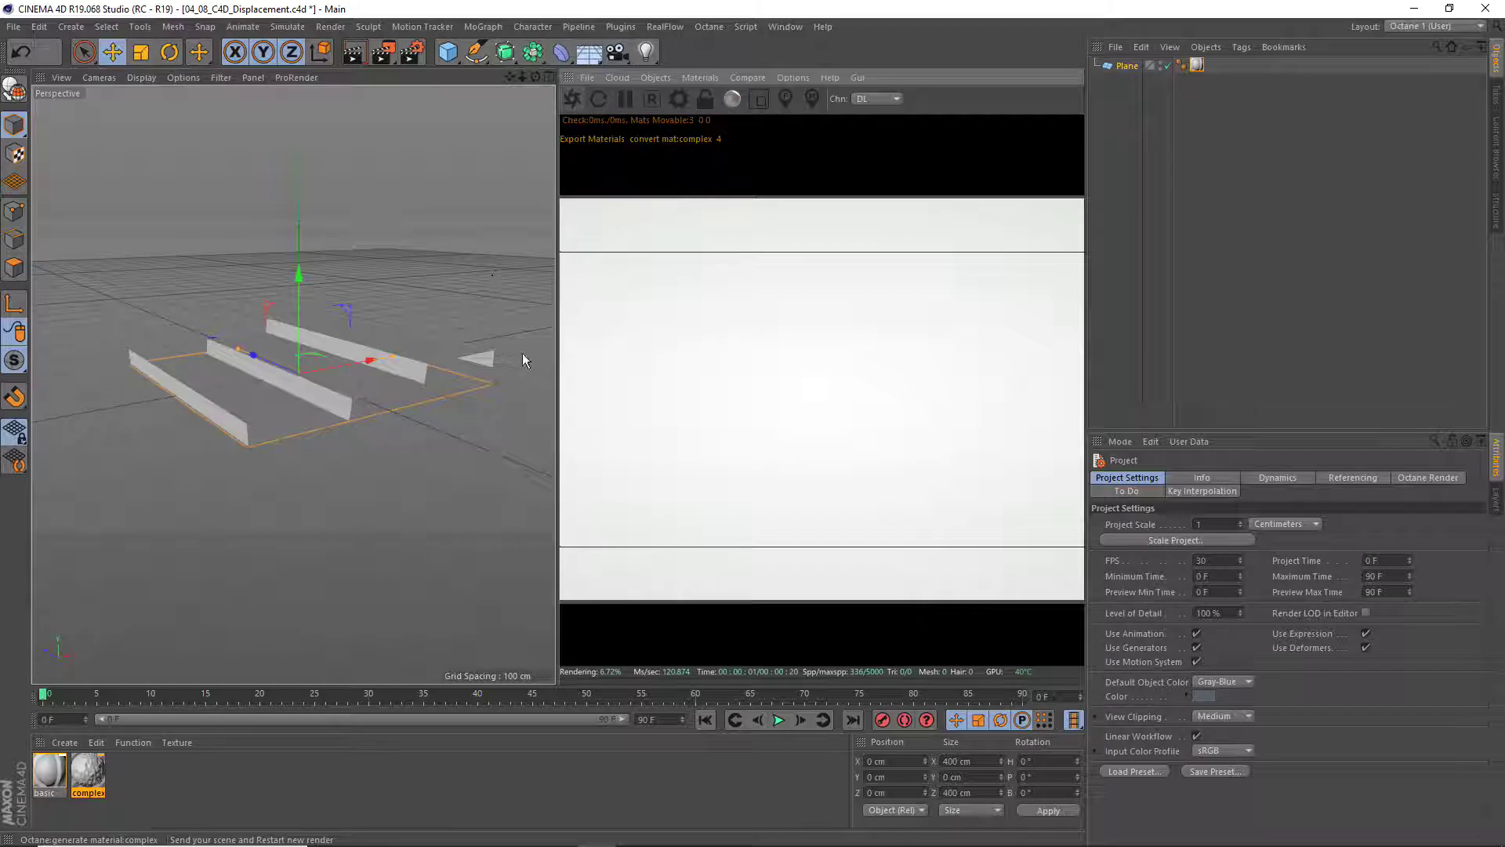
scroll(273, 396, up, 2)
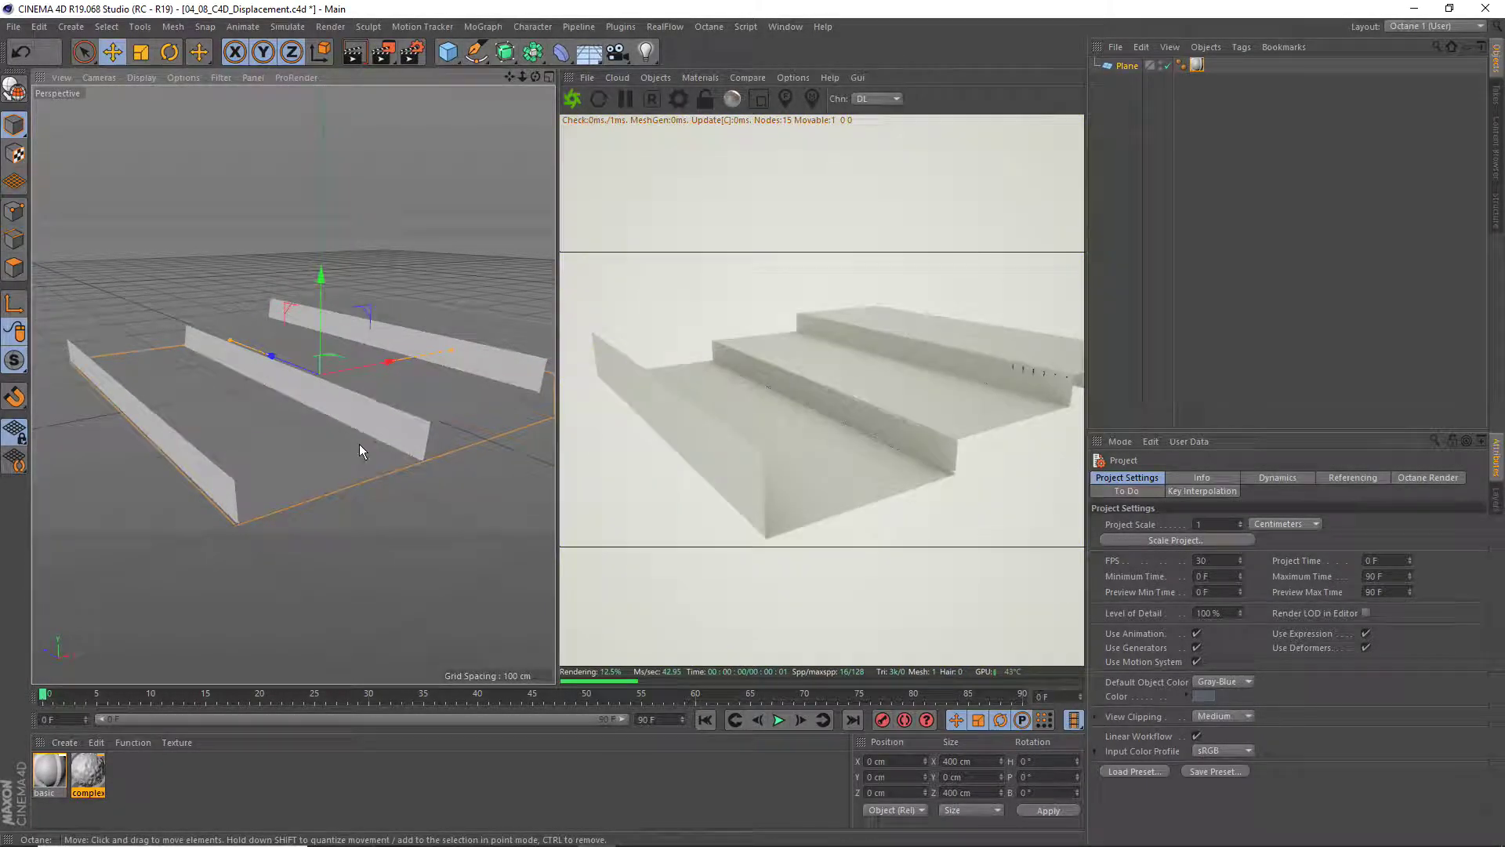
scroll(362, 445, up, 2)
scroll(396, 459, up, 2)
scroll(360, 447, up, 1)
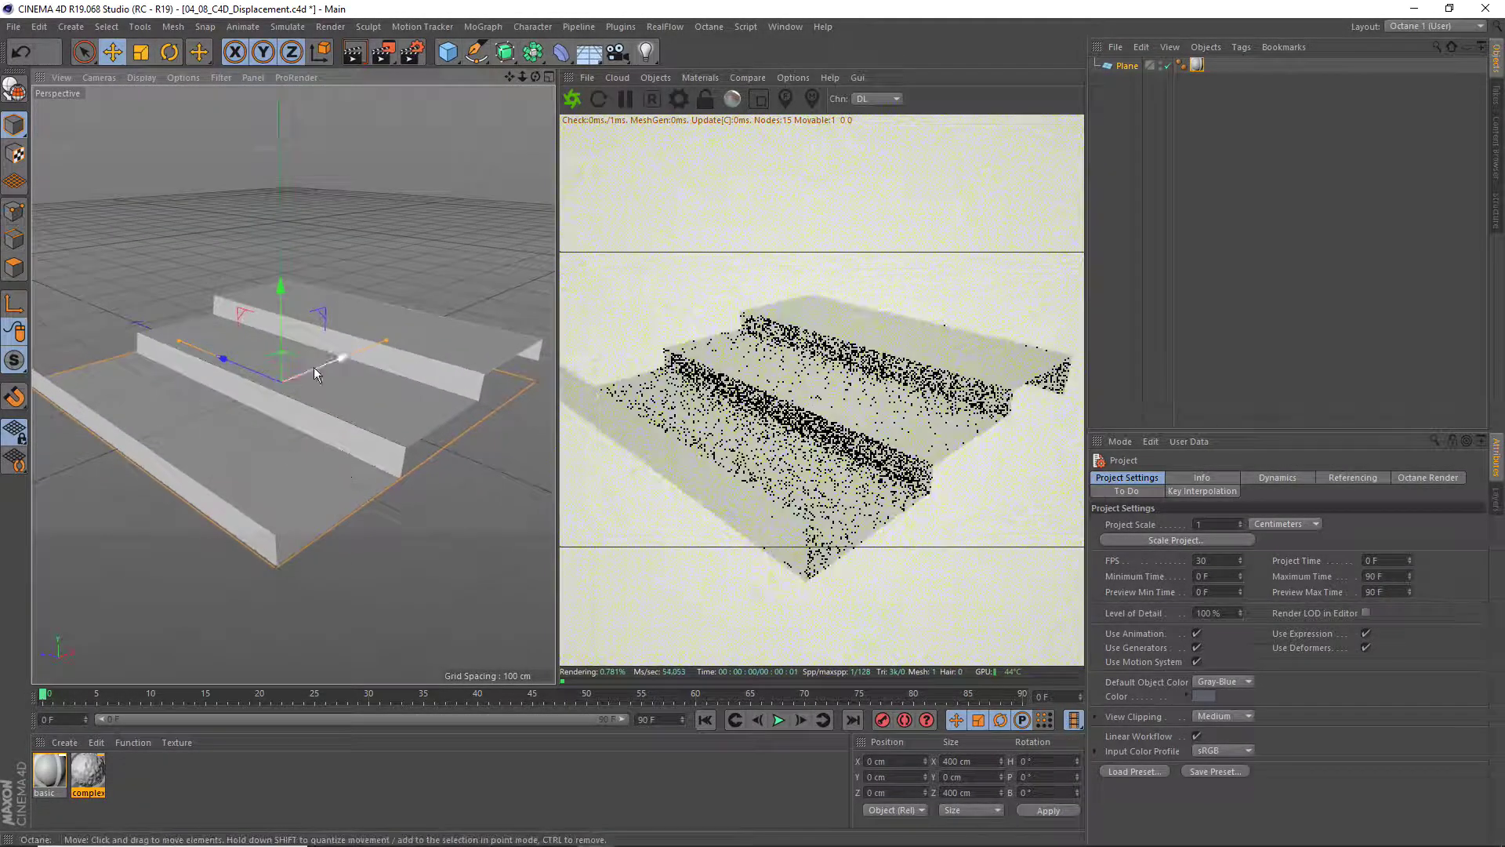
Toggle viewport tessellation off and back on, then select the basic material
click(182, 78)
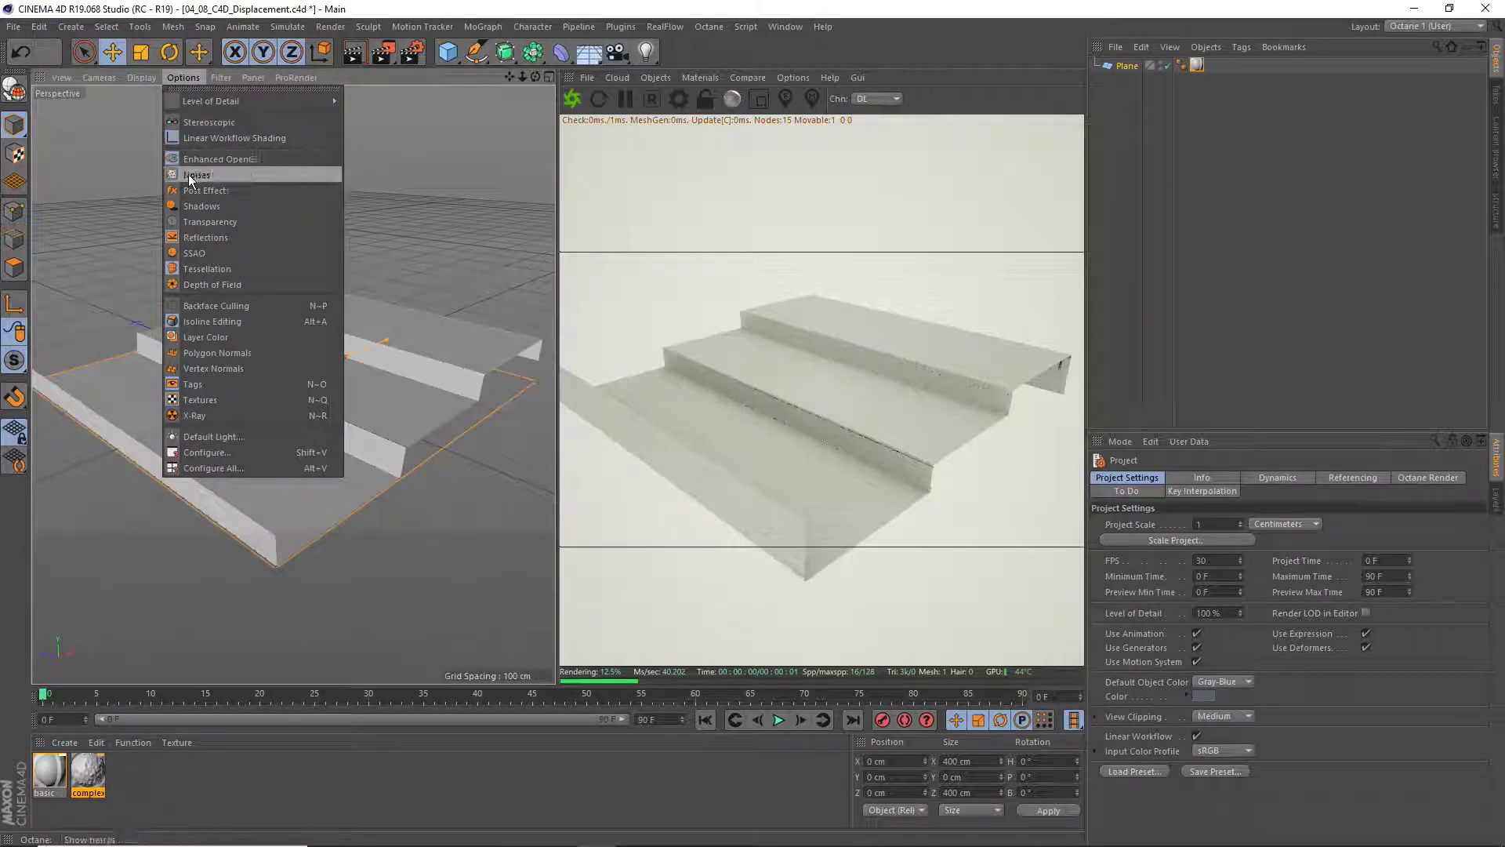
click(225, 269)
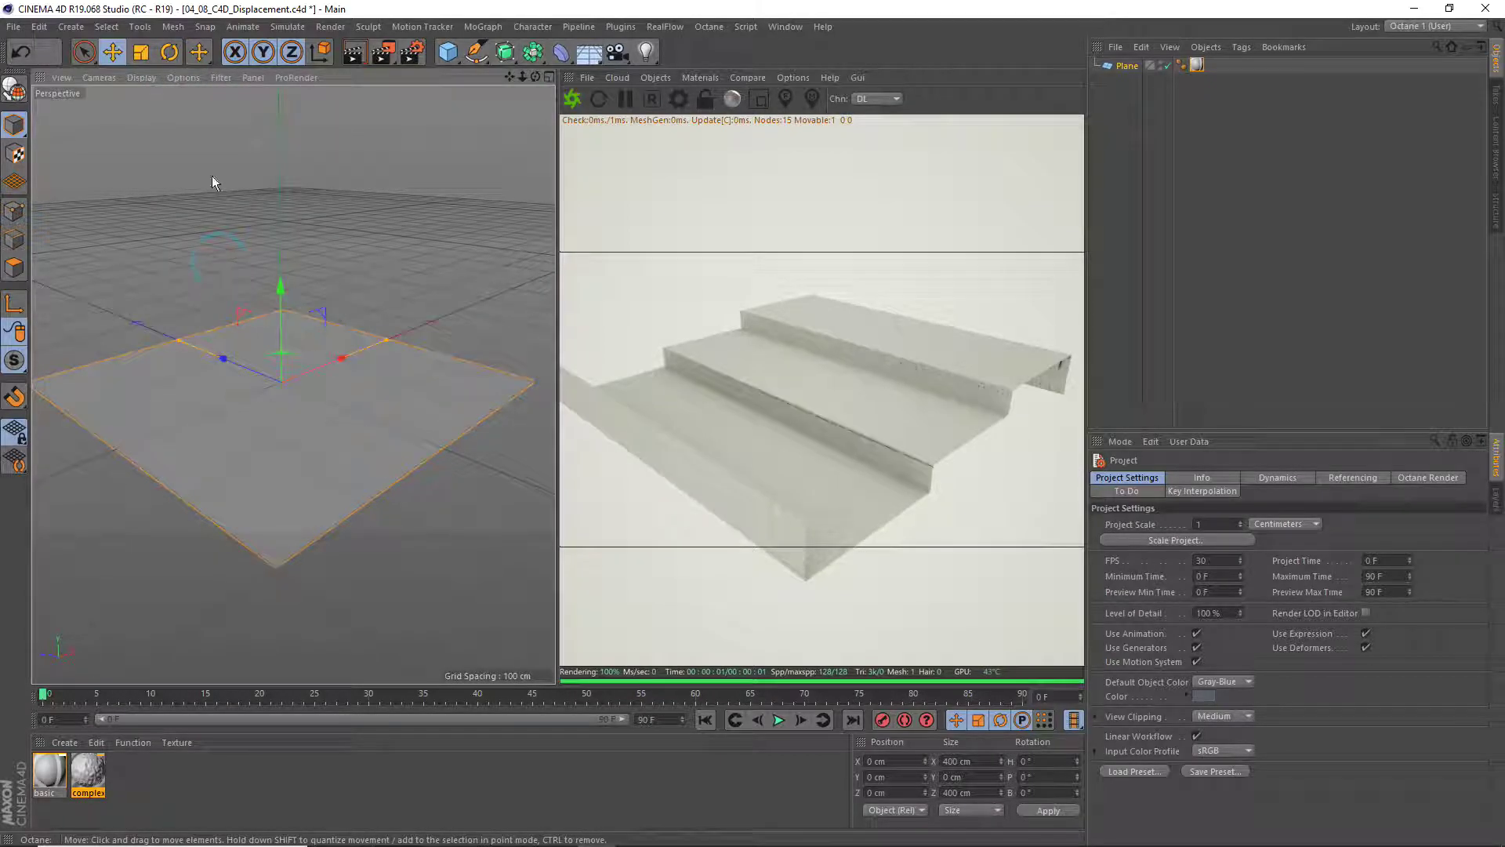
click(220, 78)
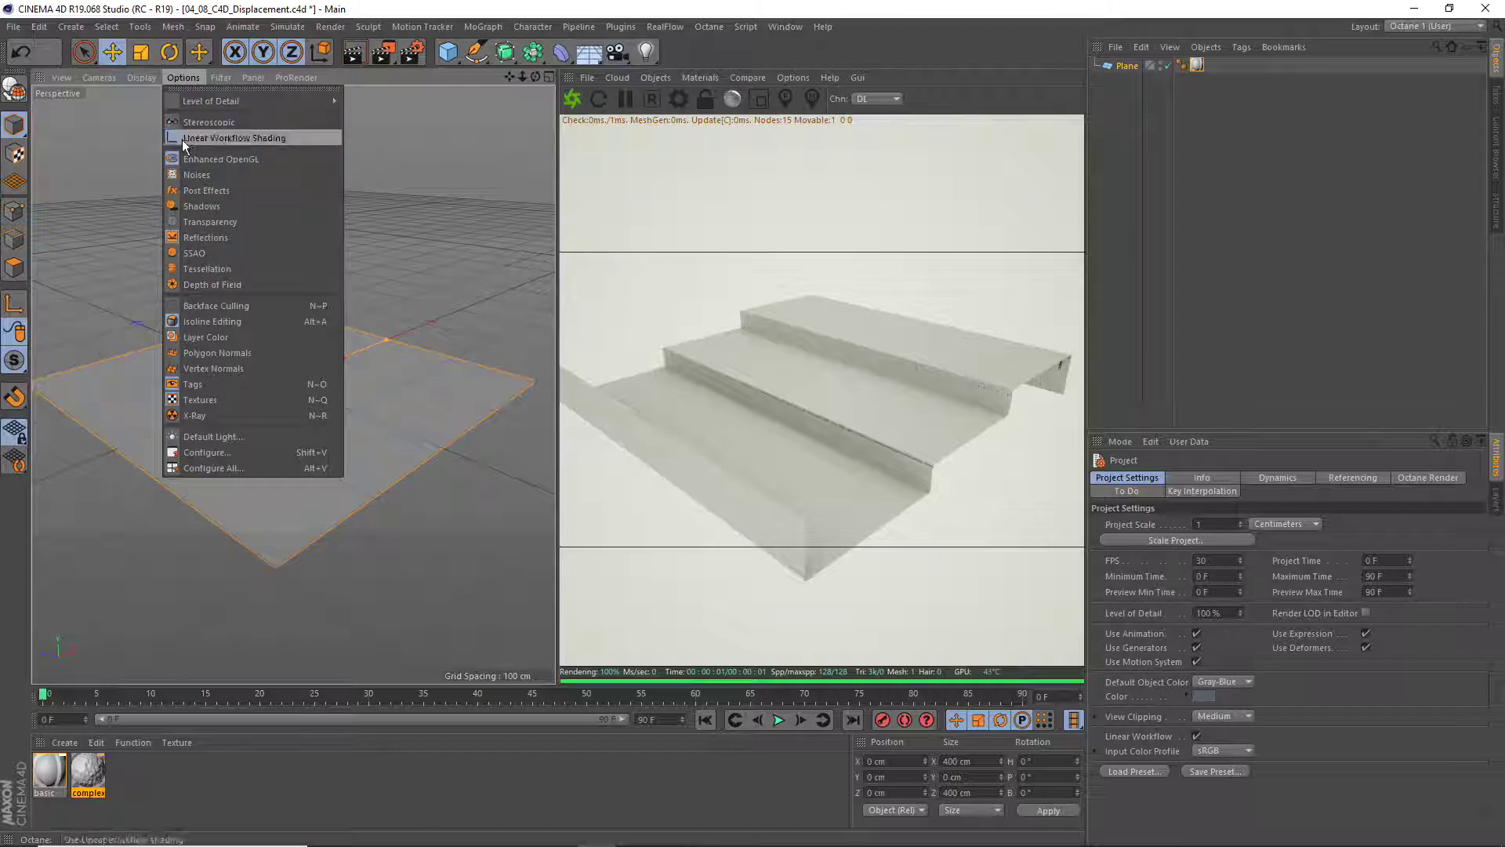
click(200, 269)
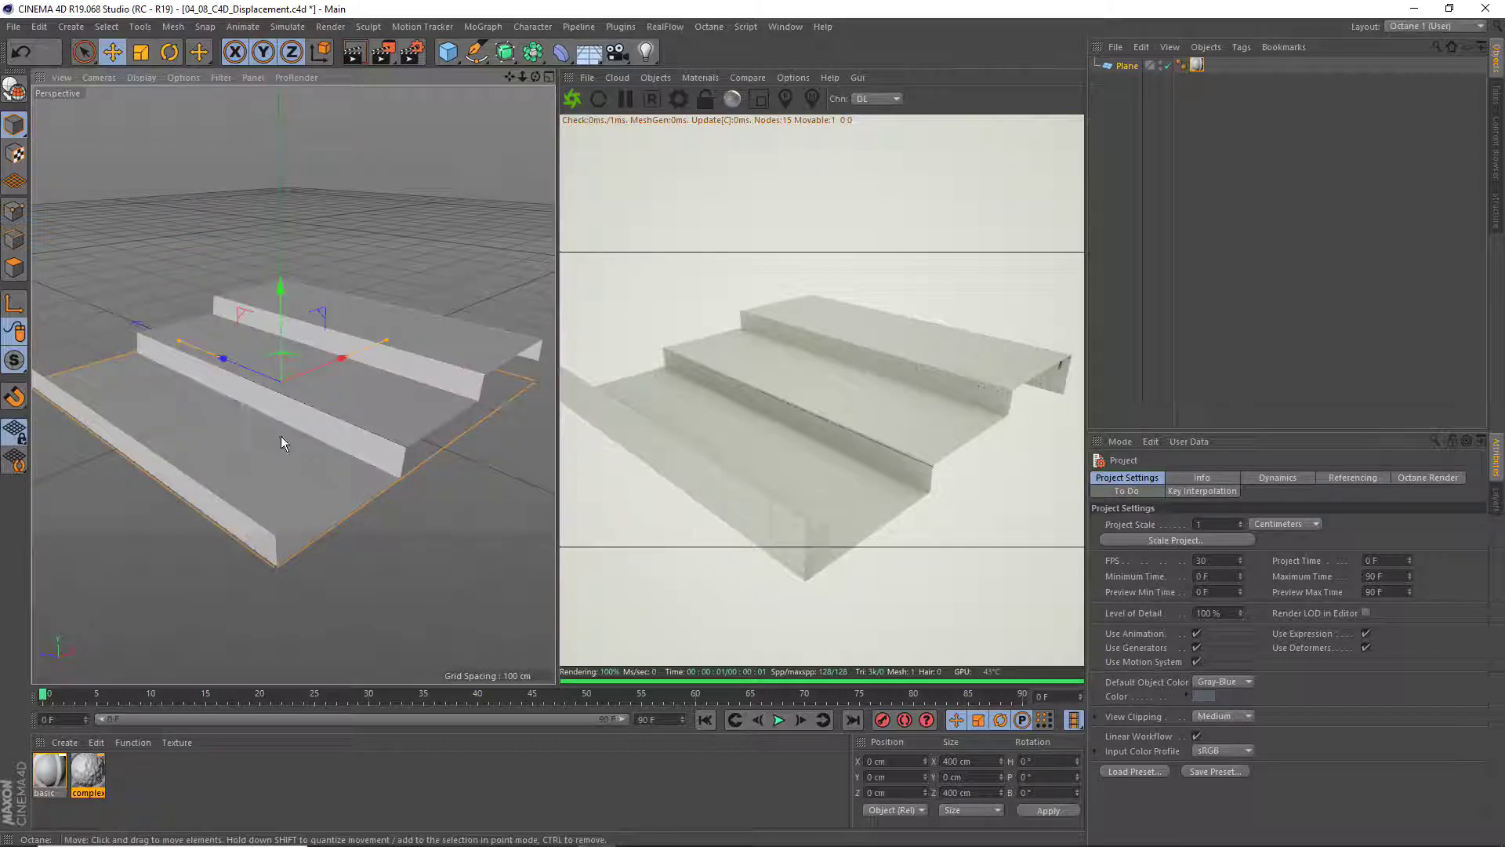
scroll(300, 461, up, 1)
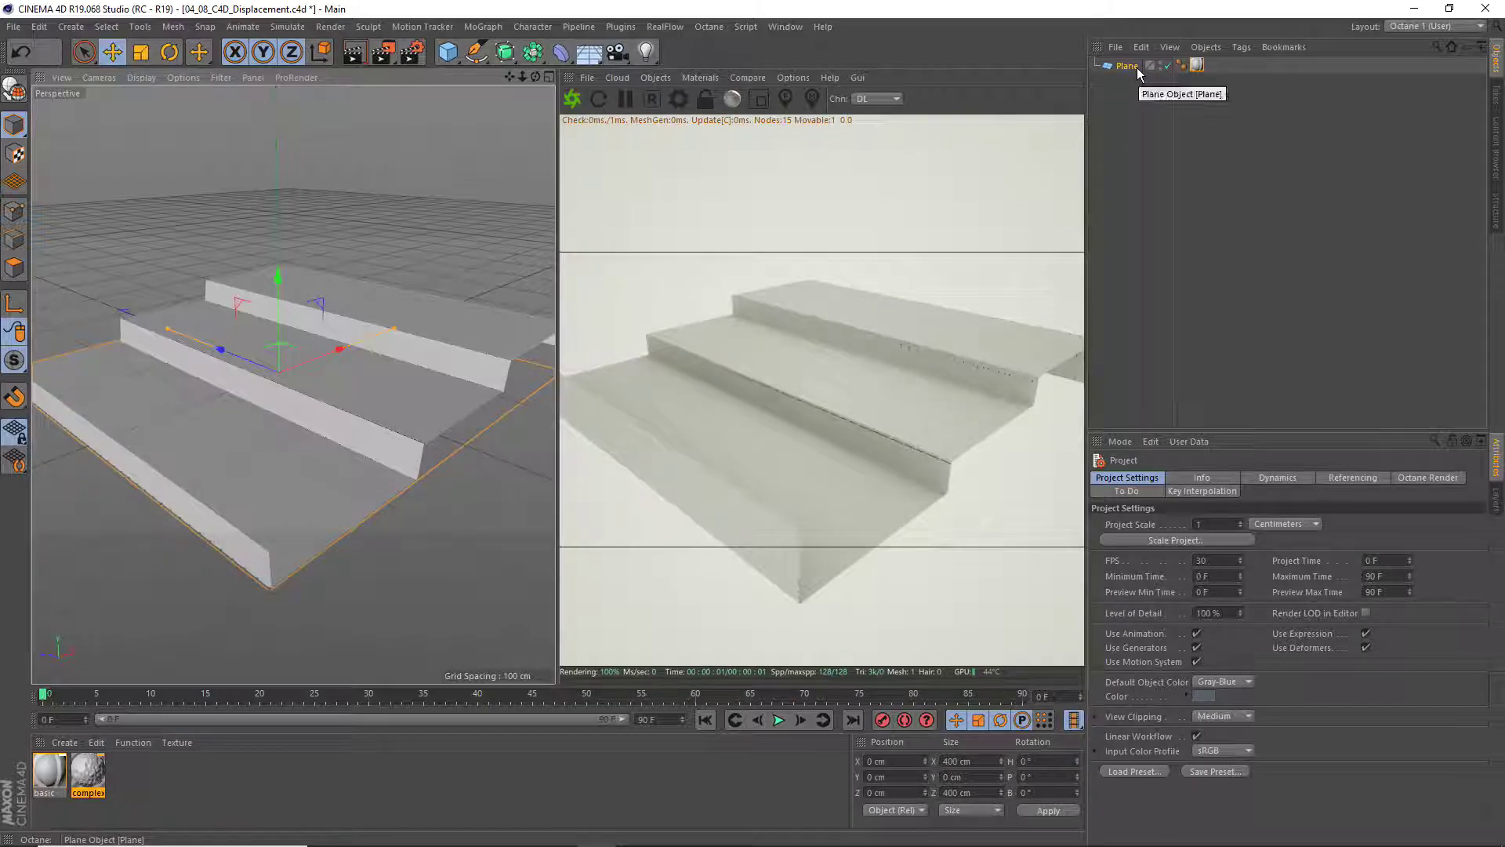
click(47, 776)
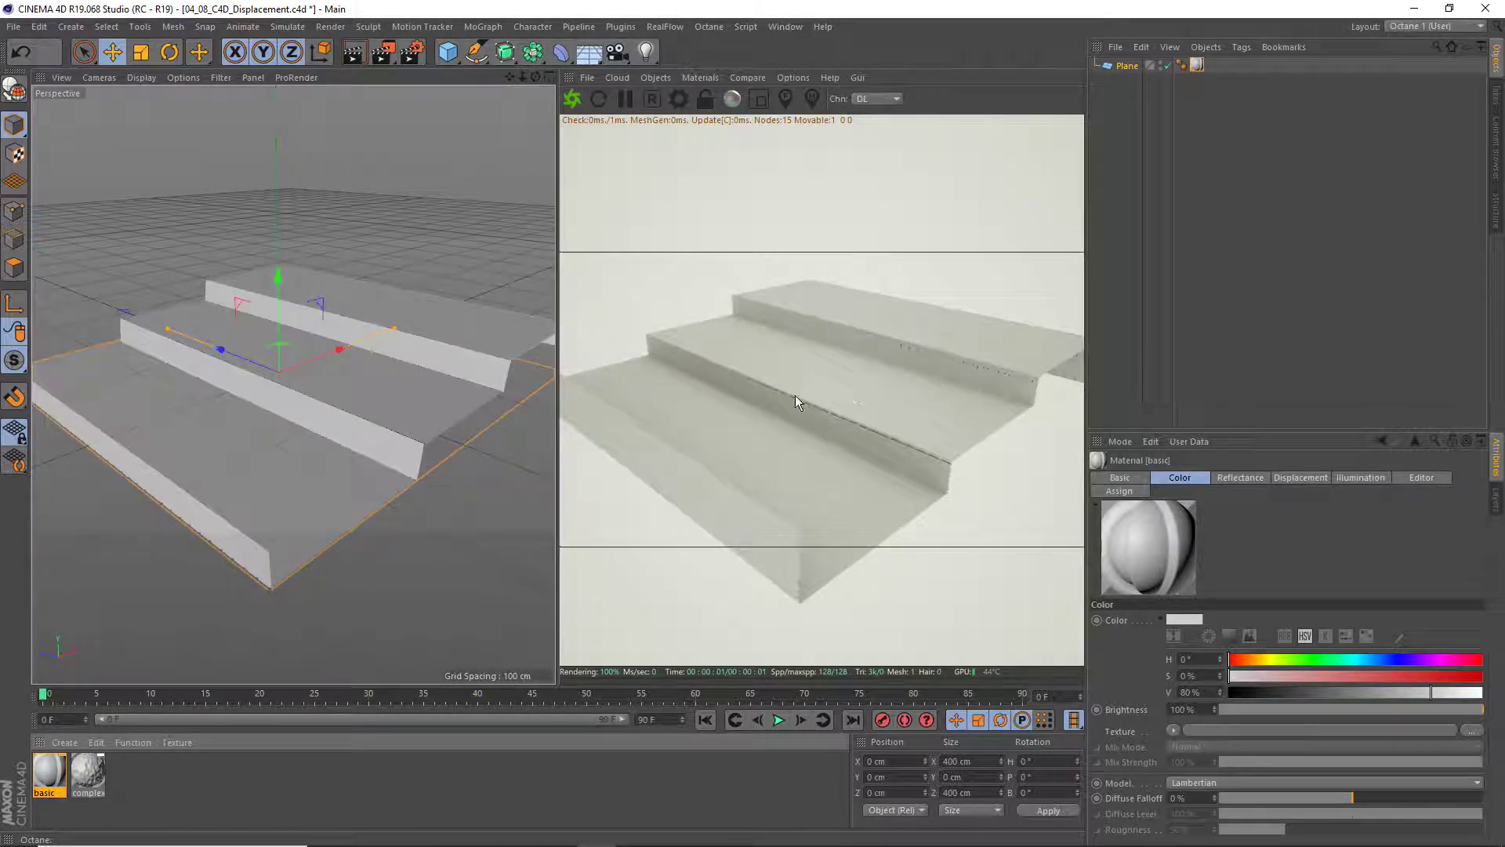
Open the basic material's displacement texture, basic_displacement.png (8192 x 8192), in the Material Editor
double_click(47, 774)
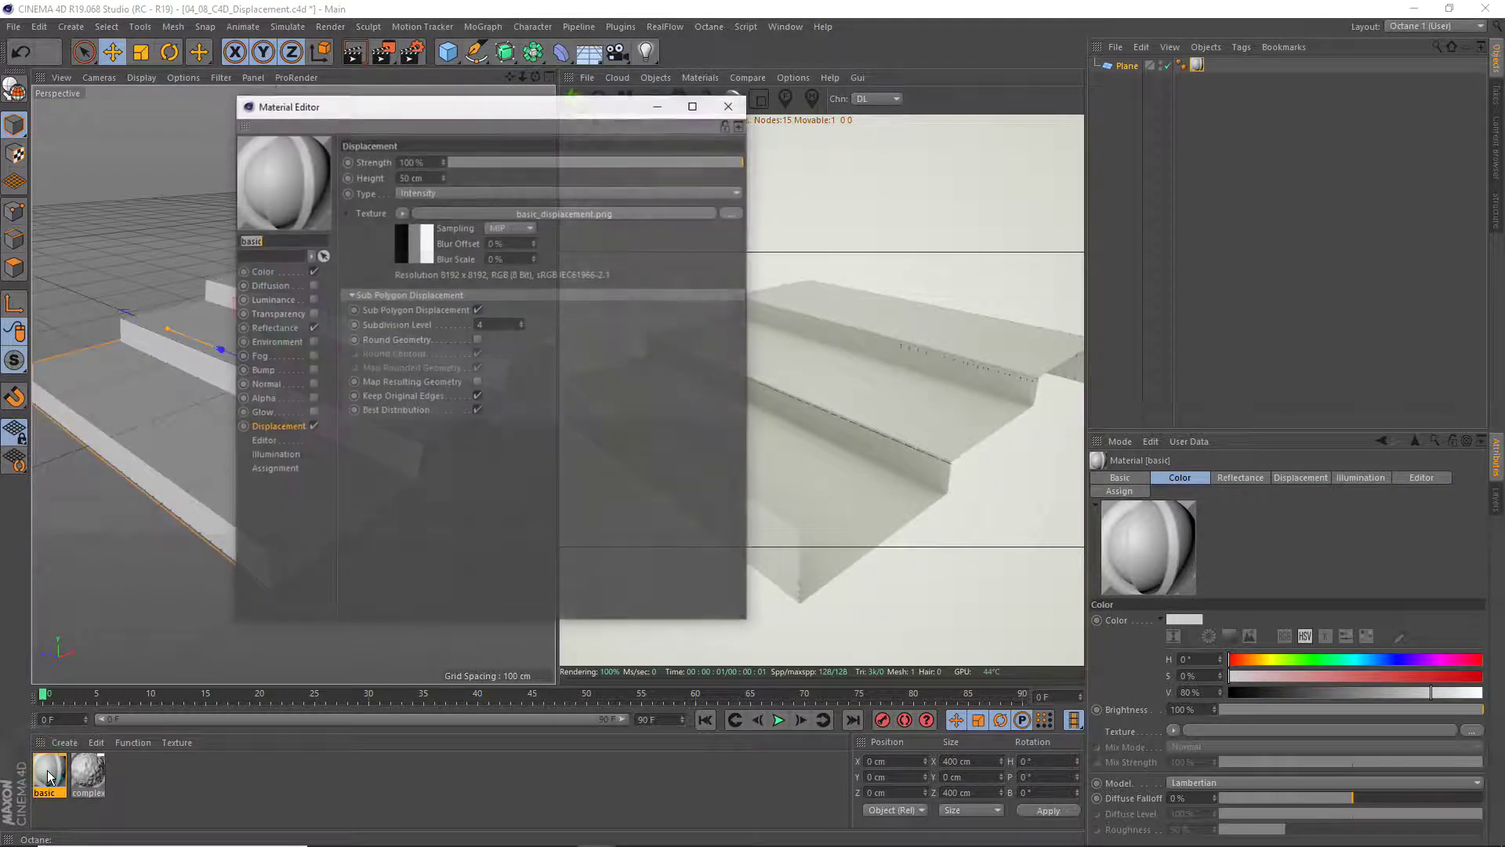
mouse_move(387, 108)
mouse_down()
mouse_move(1021, 313)
mouse_move(1113, 293)
mouse_up()
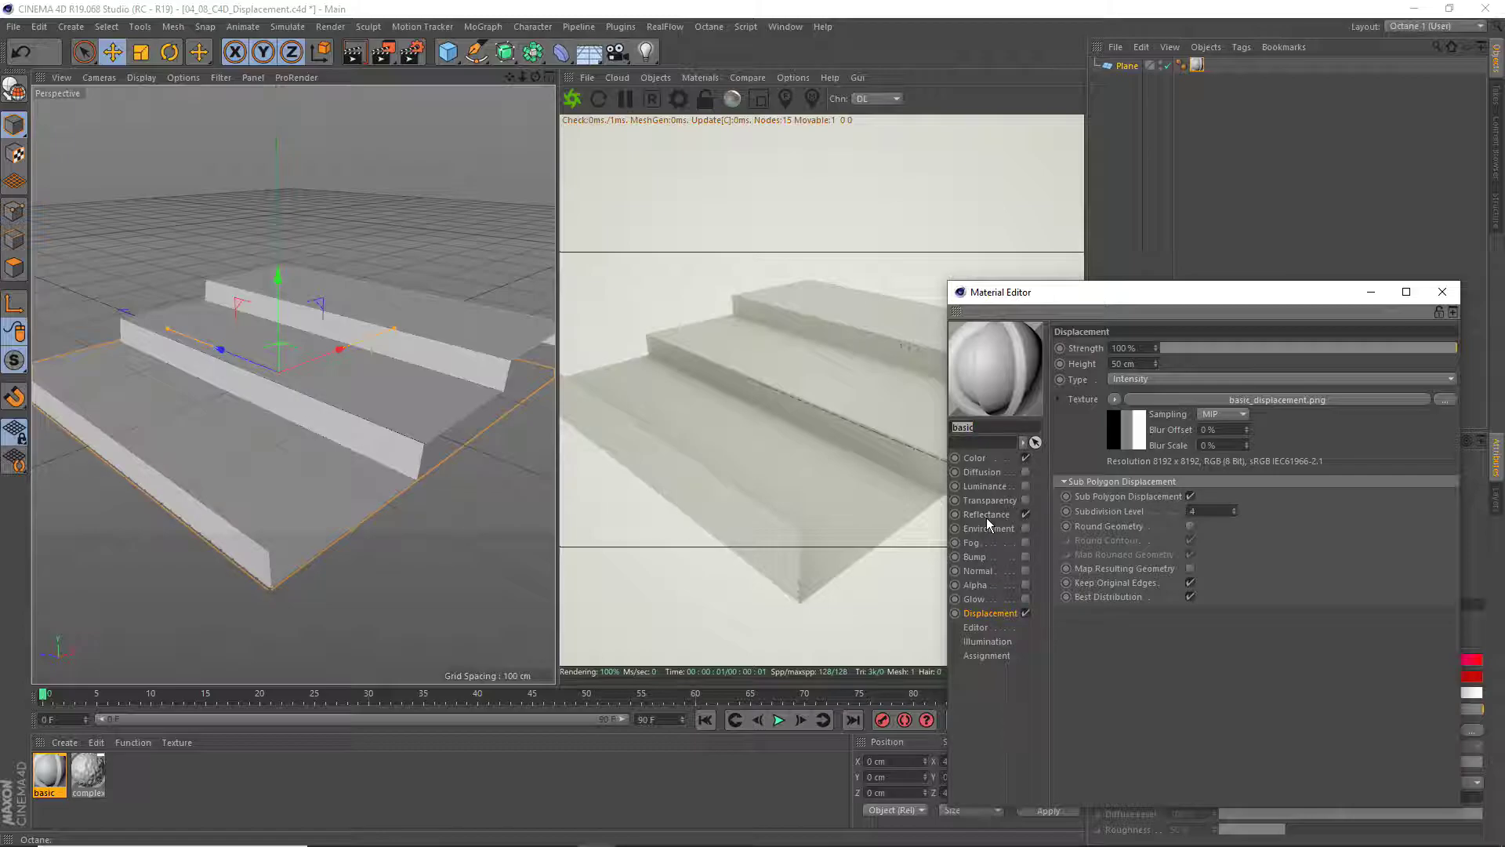
click(990, 617)
drag(1150, 295, 1140, 302)
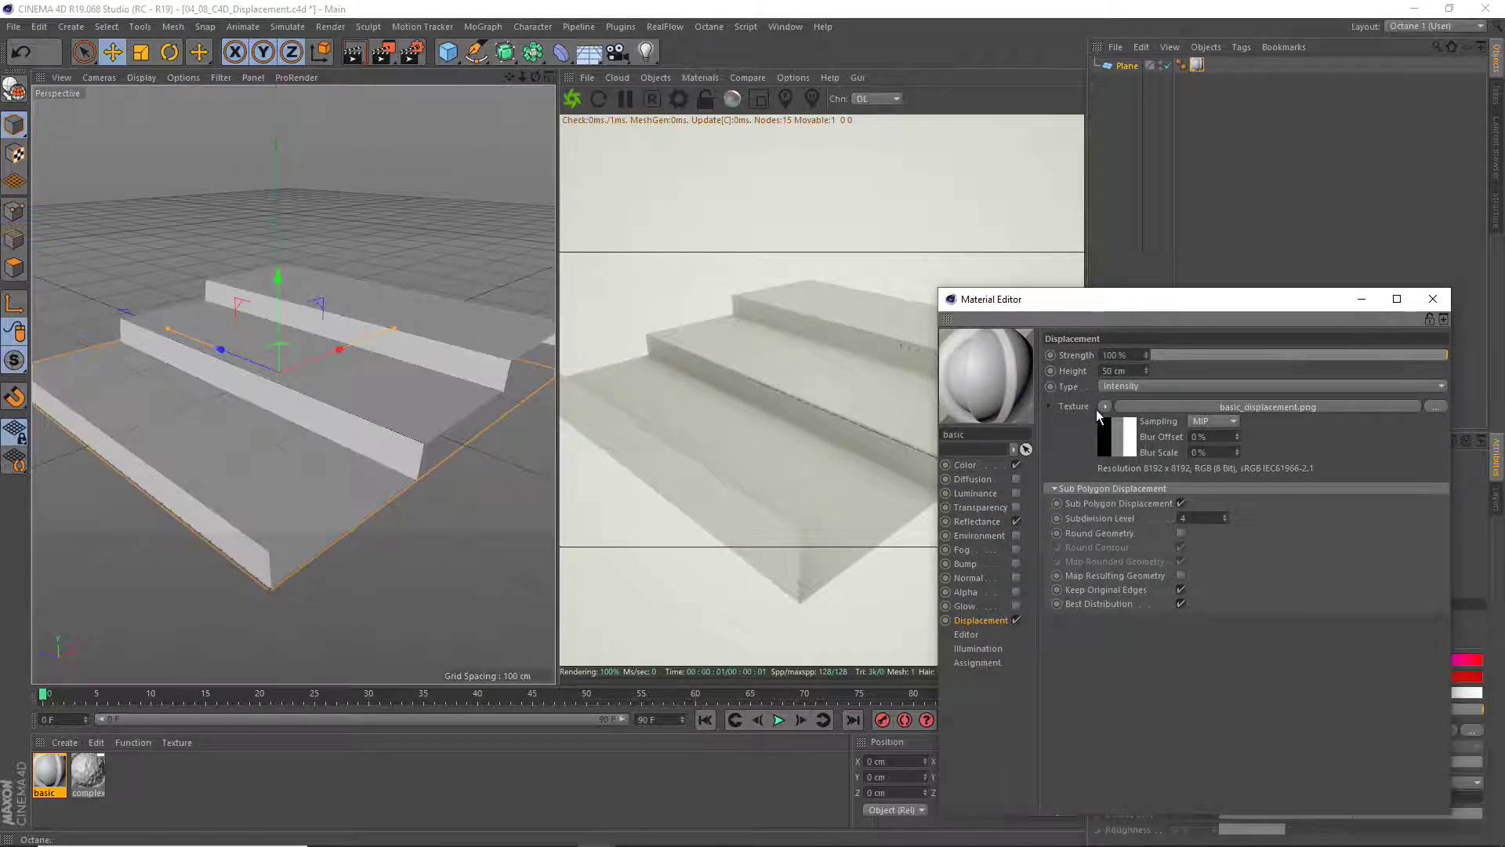
click(1165, 407)
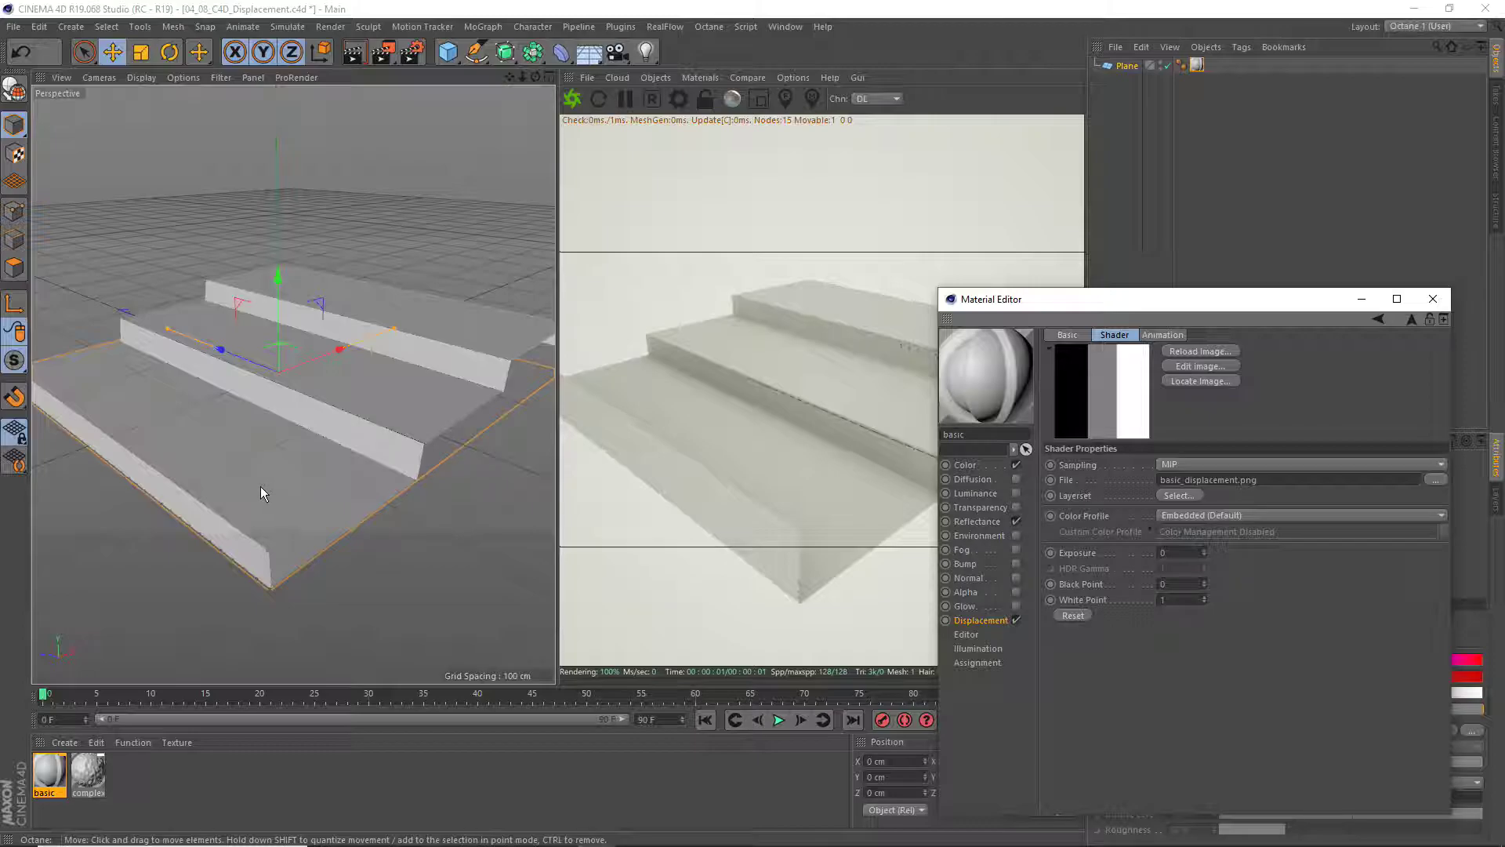
Orbit the viewport to a lower view of the stepped plane
mouse_move(314, 474)
alt+mouse_down()
mouse_move(226, 427)
mouse_move(199, 434)
alt+mouse_up()
mouse_move(218, 491)
alt+mouse_down()
mouse_move(268, 477)
mouse_move(235, 473)
alt+mouse_up()
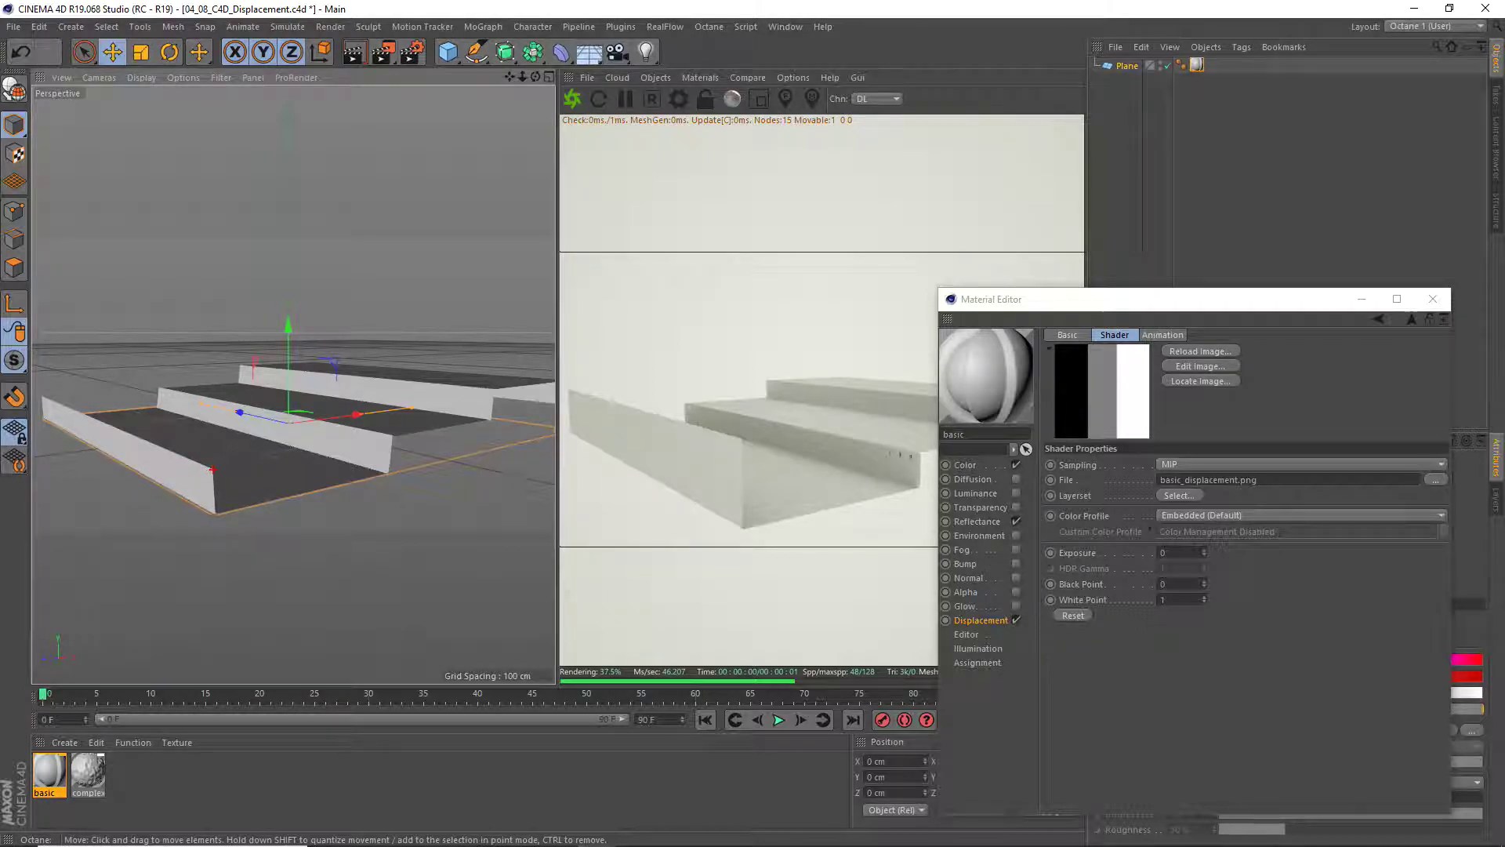
mouse_move(227, 468)
mouse_down()
mouse_move(388, 441)
mouse_move(349, 406)
mouse_move(407, 326)
mouse_move(426, 338)
mouse_up()
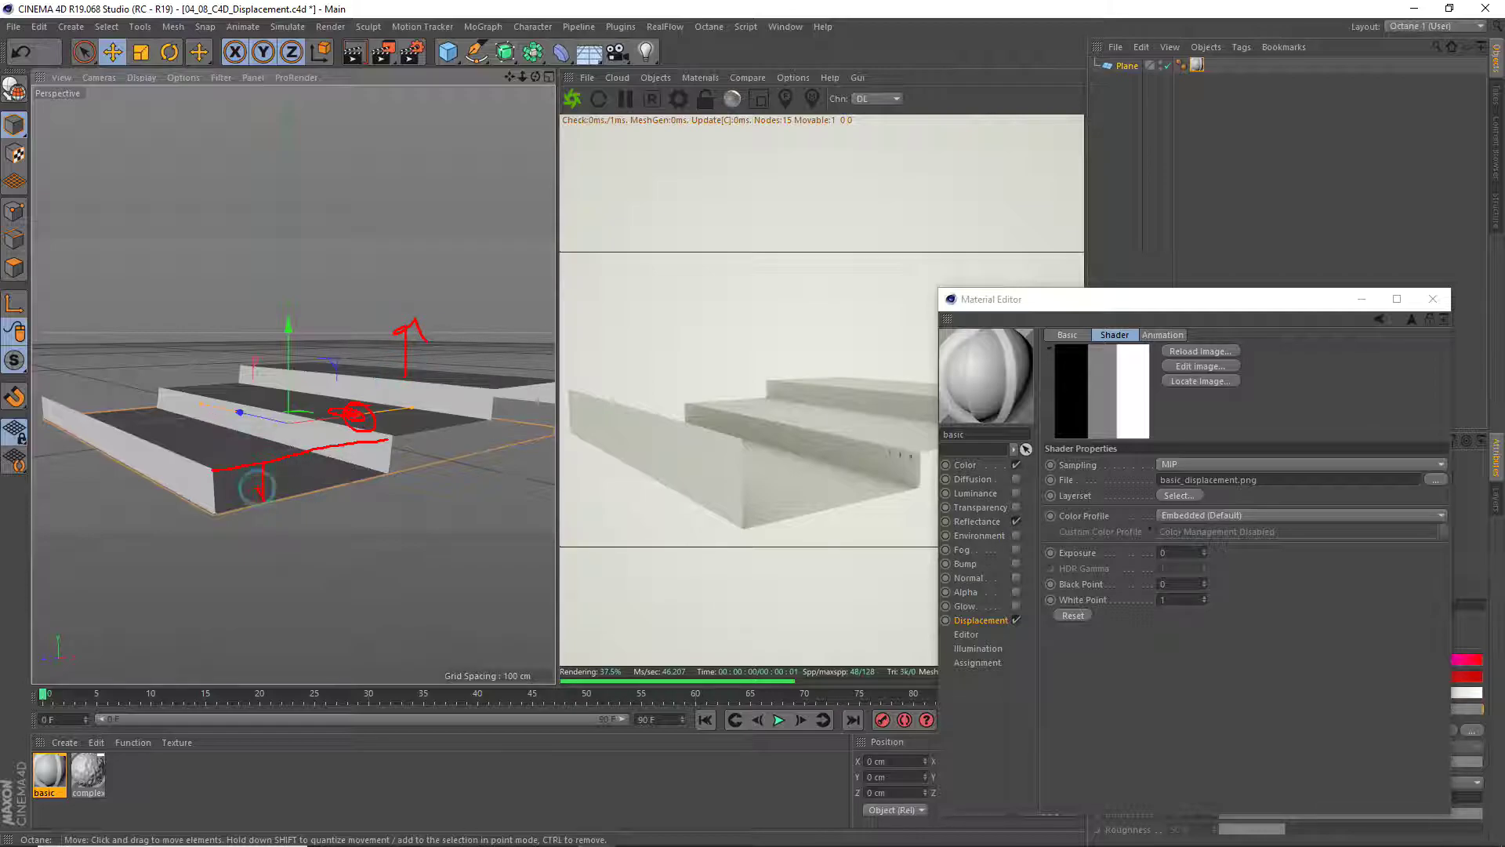
key(Escape)
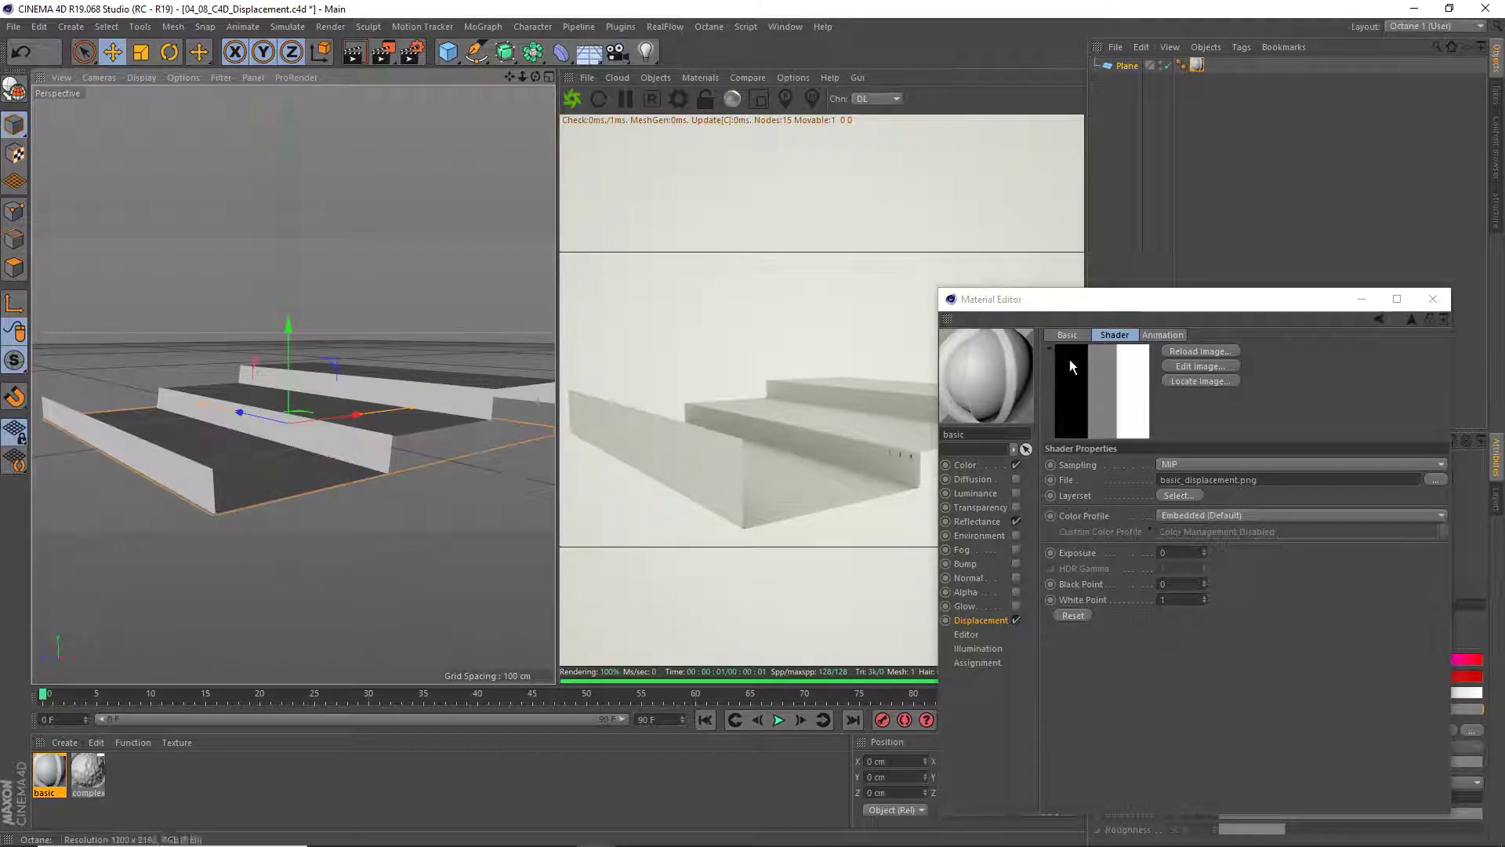
Try displacement Strength at -57%, restore it to 100%, and close the Material Editor
drag(1061, 298, 1053, 248)
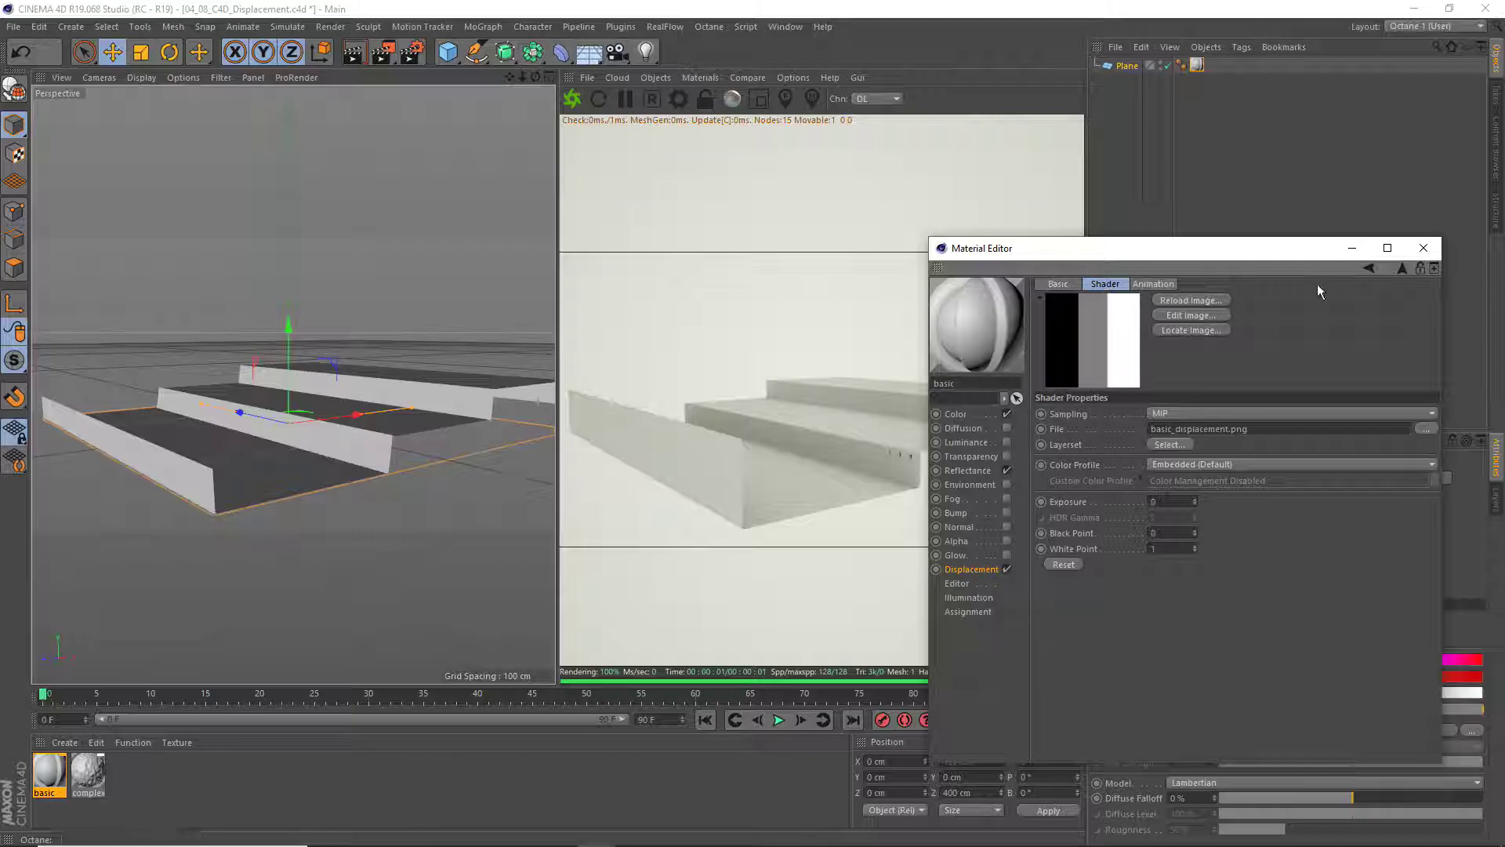
click(1367, 266)
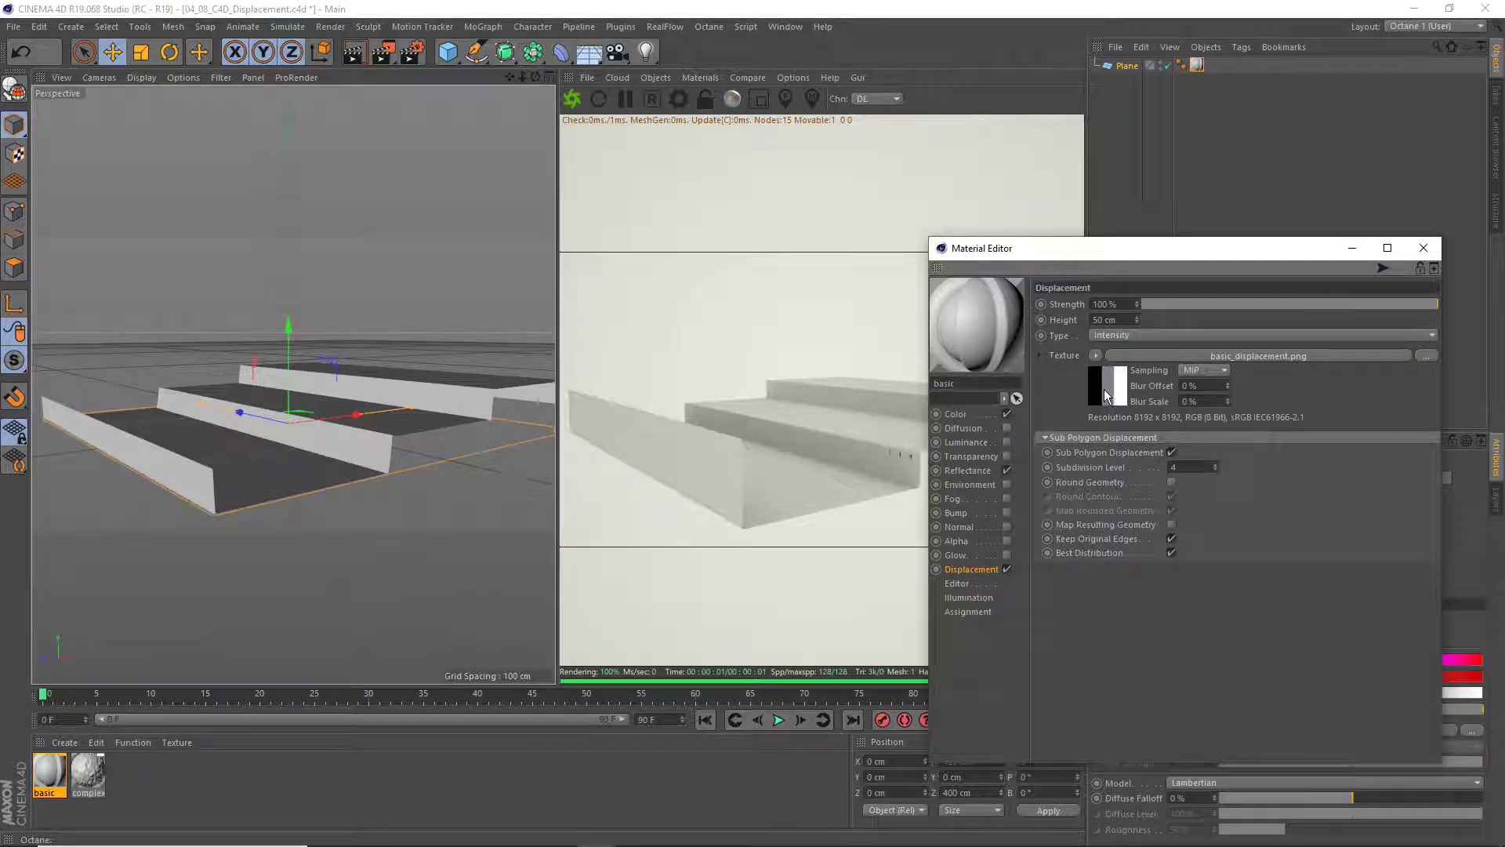
drag(1233, 307, 1206, 302)
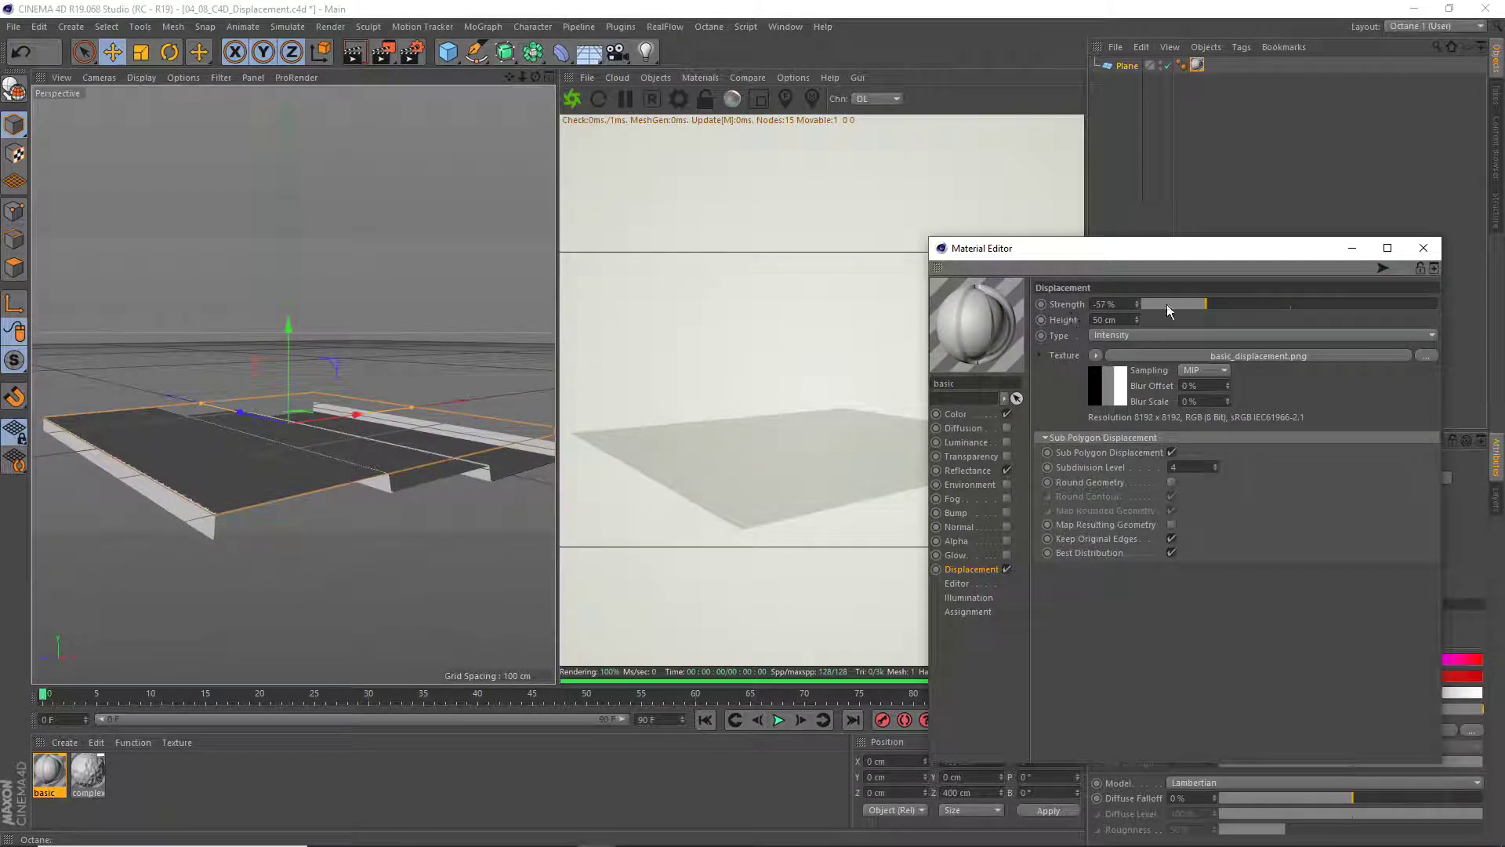
drag(1222, 303, 1440, 304)
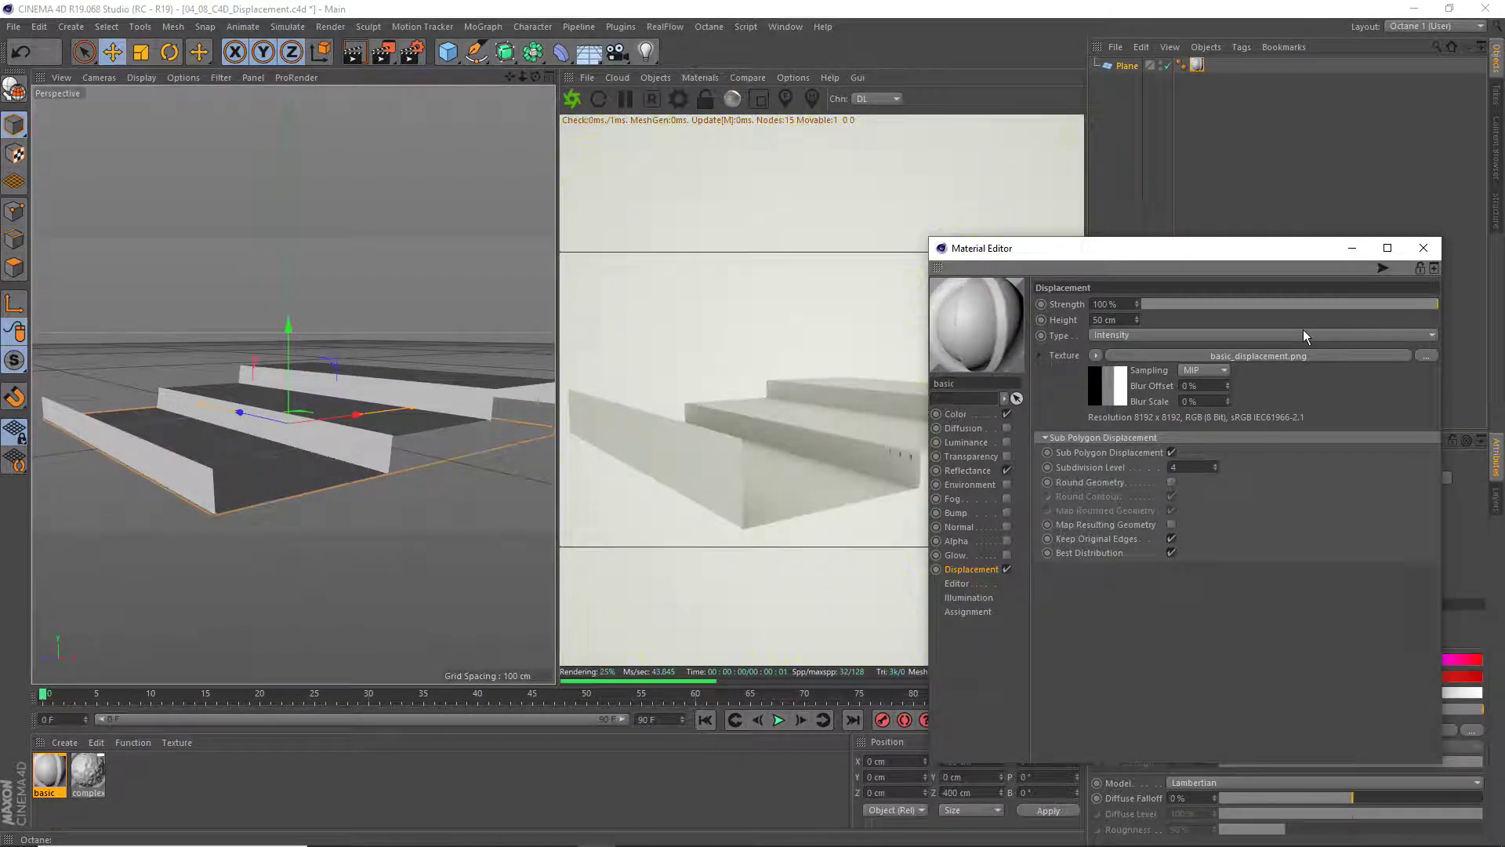
click(1428, 248)
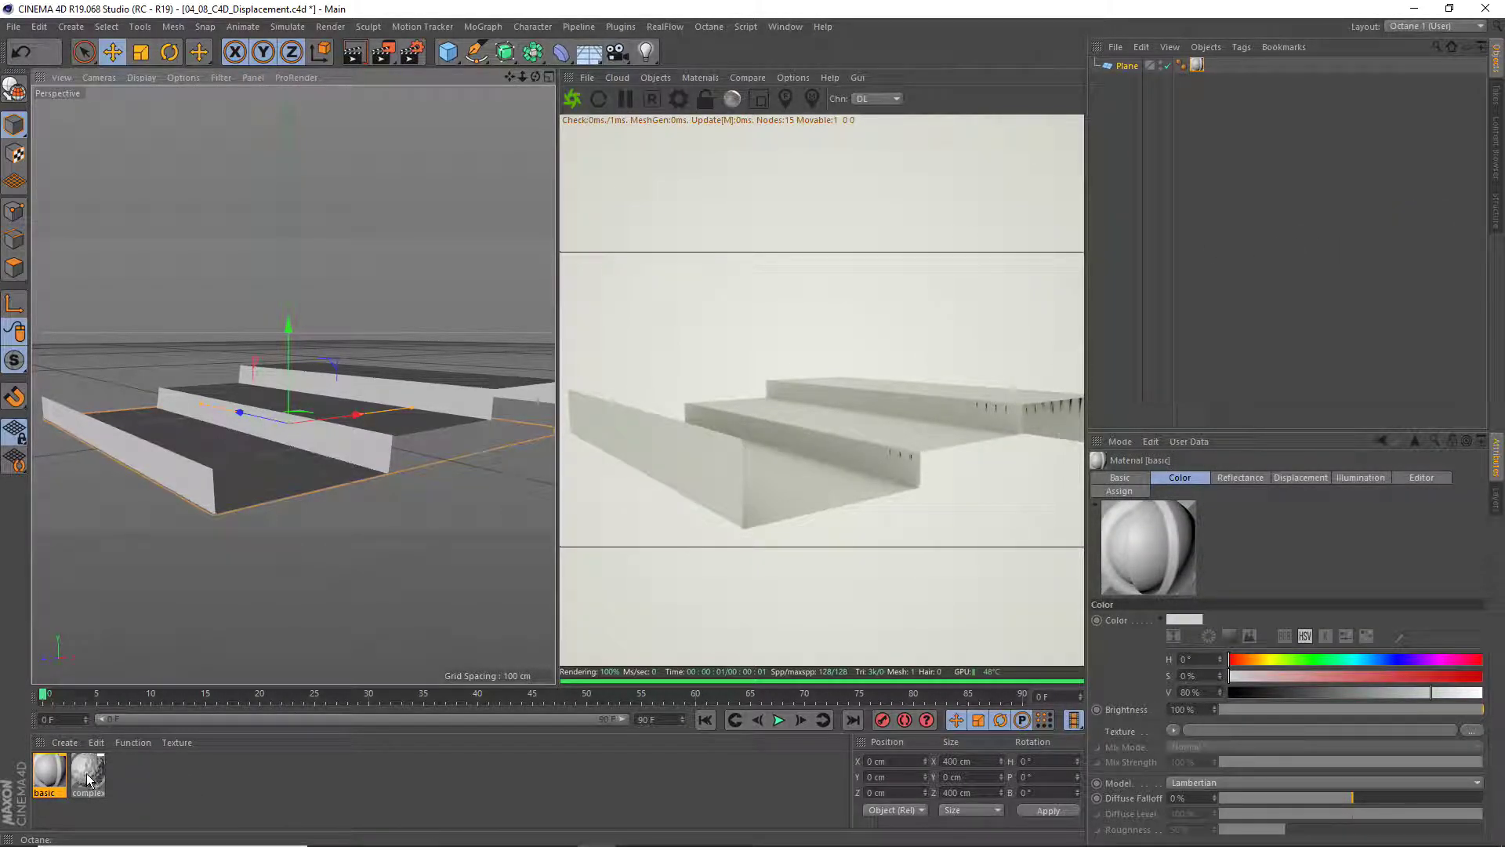
Apply the complex material to the plane and orbit closer over the displaced surface
mouse_move(91, 775)
mouse_down()
mouse_move(1175, 117)
mouse_move(1197, 66)
mouse_up()
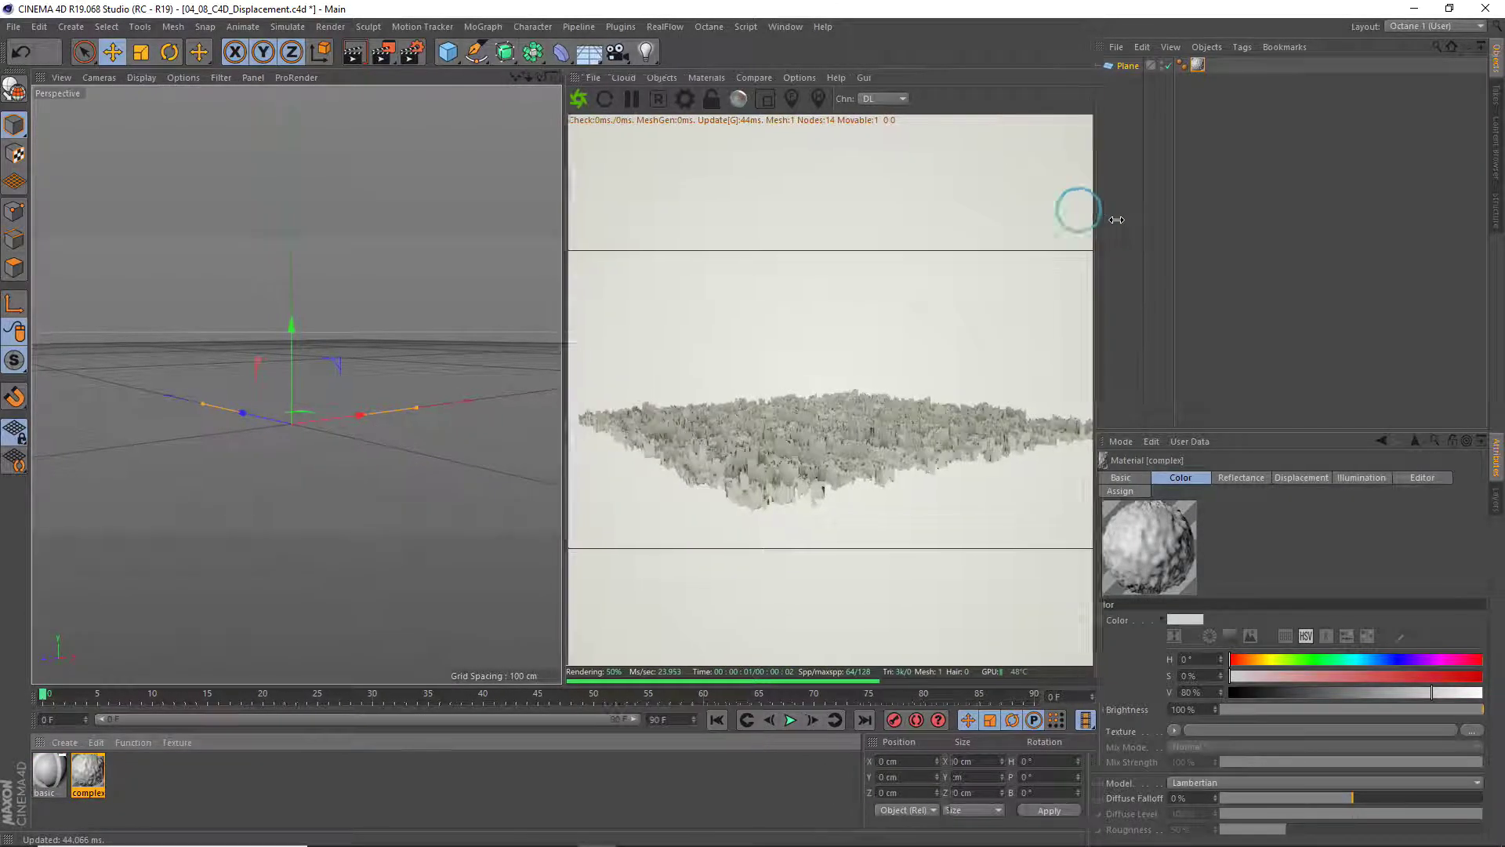
drag(1087, 219, 1218, 219)
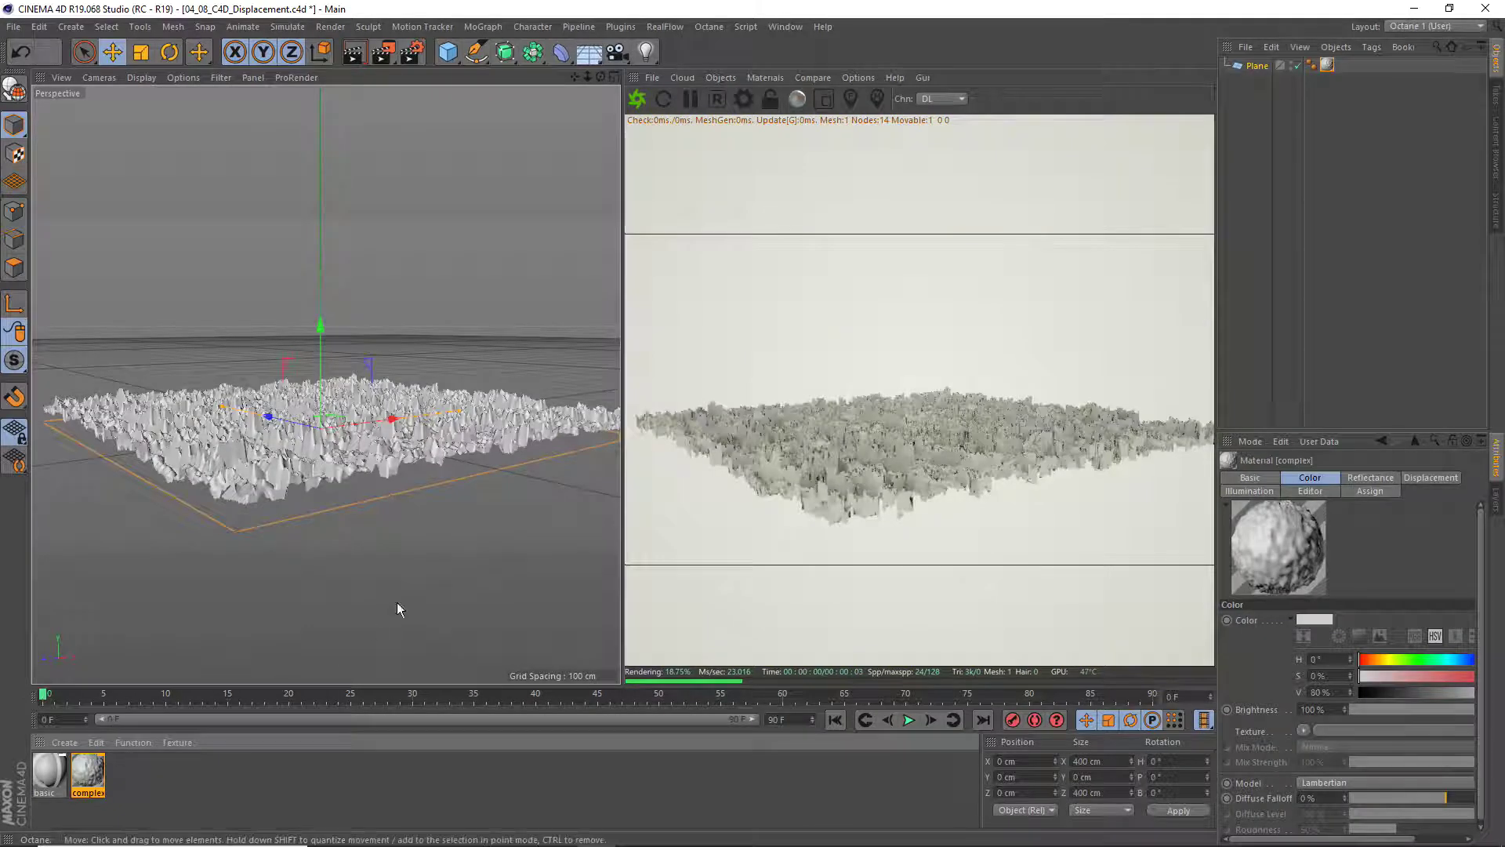
mouse_move(404, 494)
alt+mouse_down()
mouse_move(420, 520)
mouse_move(405, 500)
mouse_move(398, 541)
alt+mouse_up()
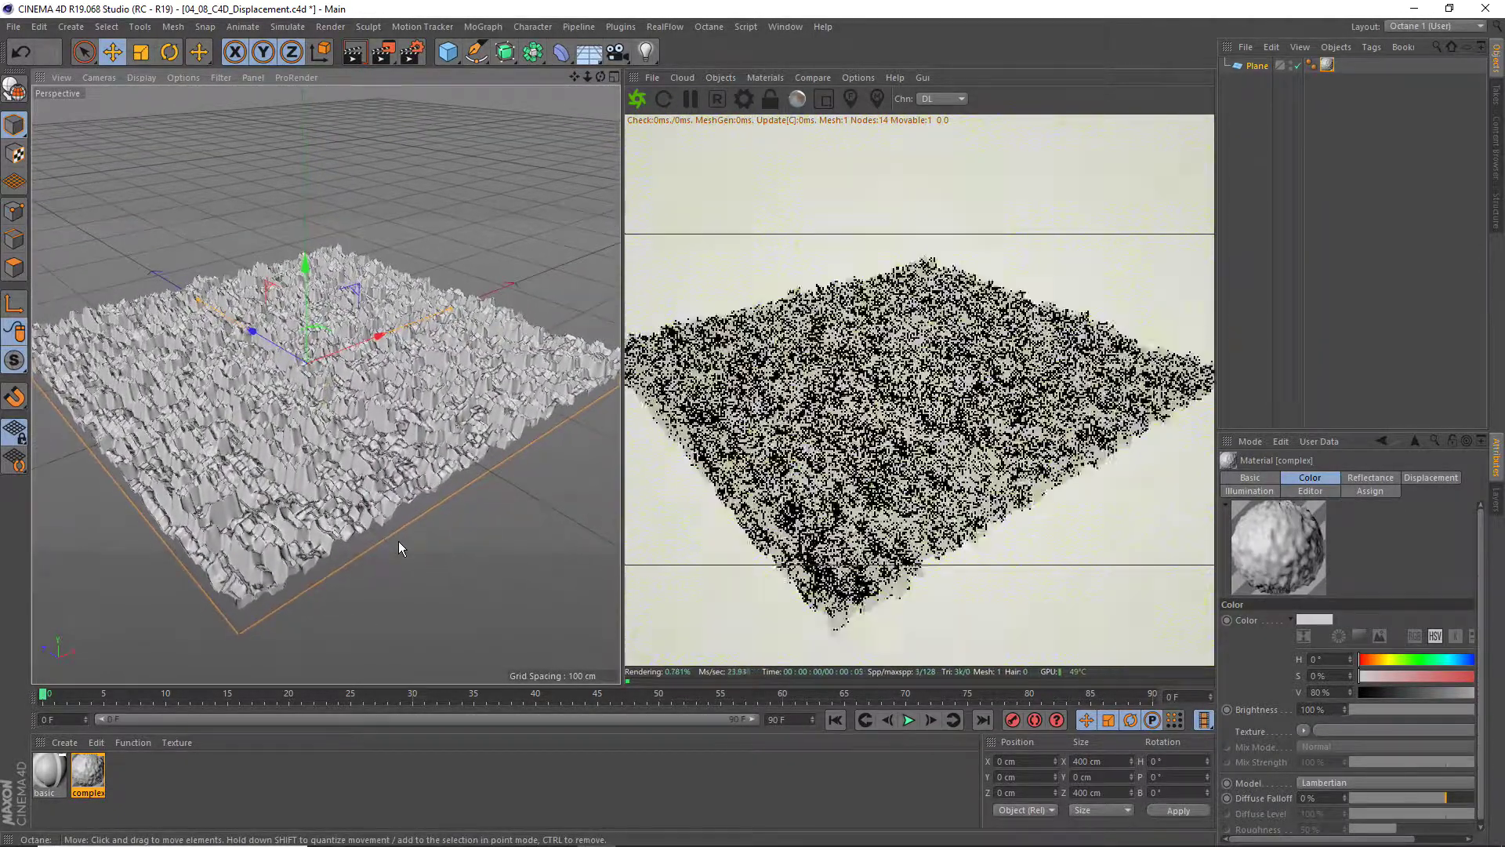
Check the Kernel settings in Octane Settings, then close the window
click(743, 99)
drag(172, 18, 360, 68)
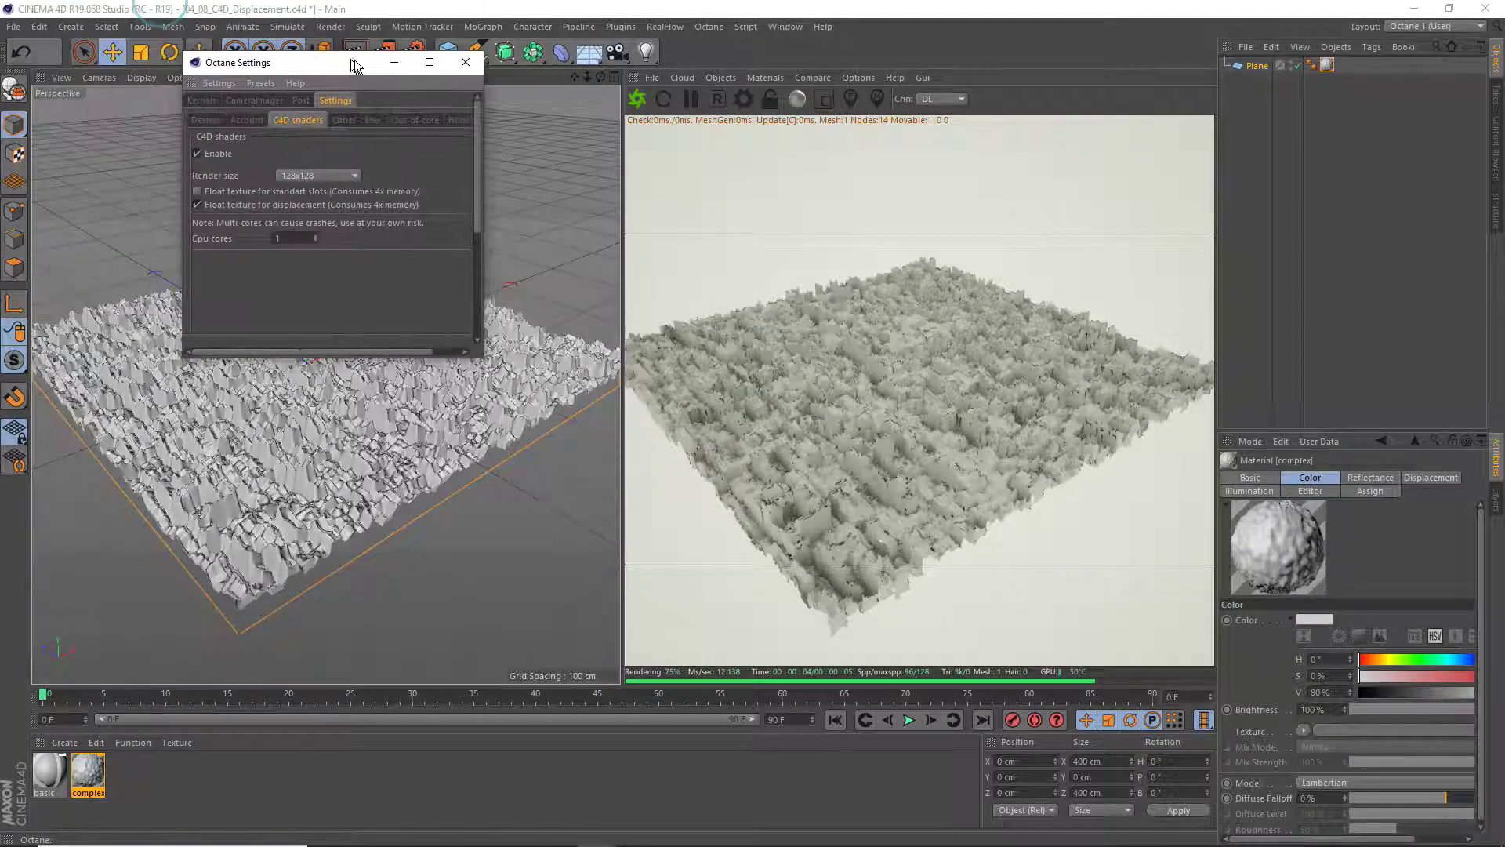
click(207, 101)
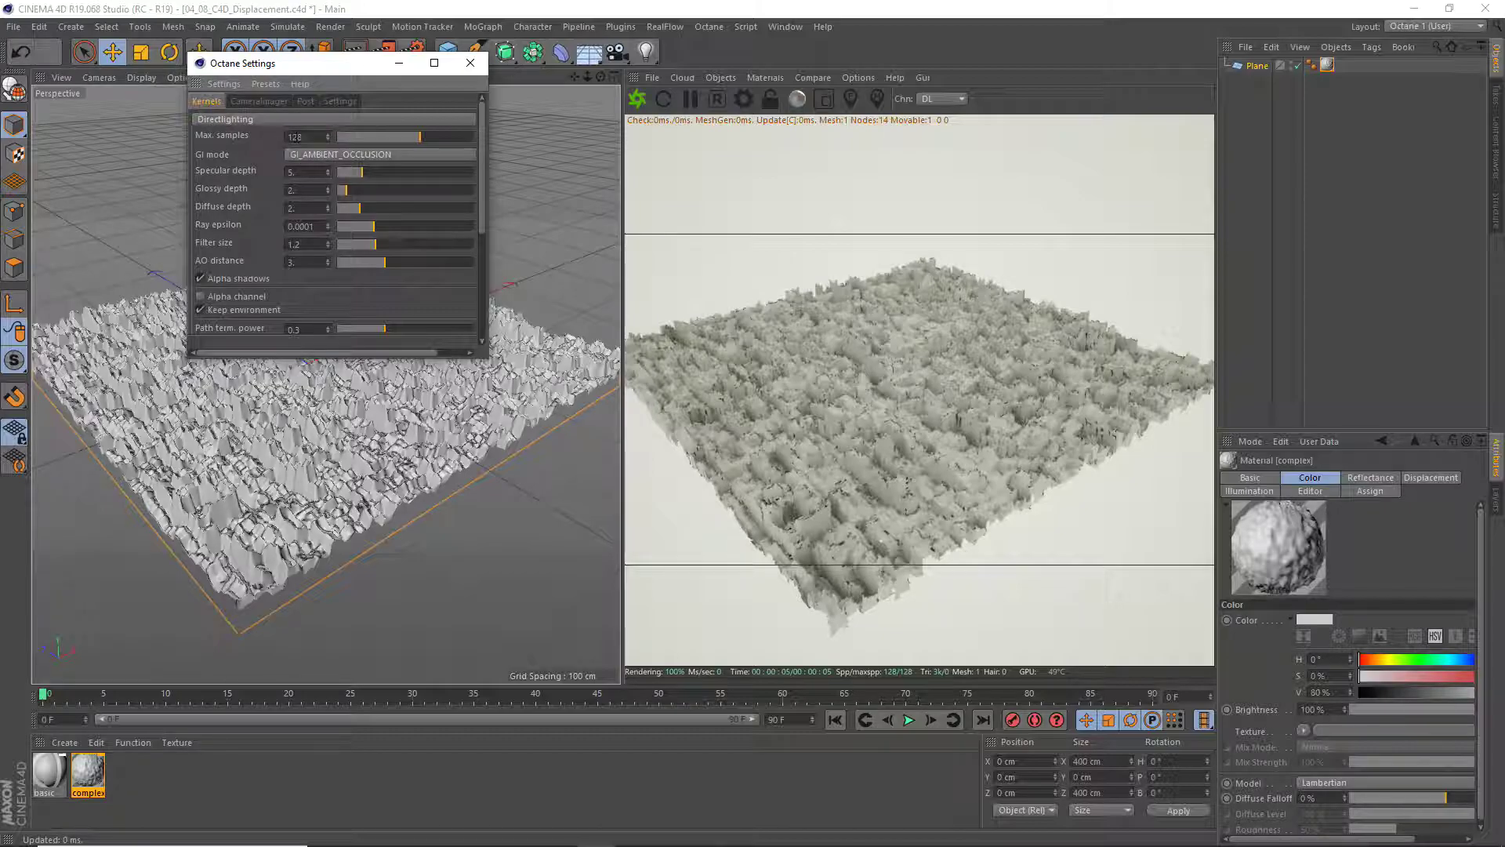
click(467, 64)
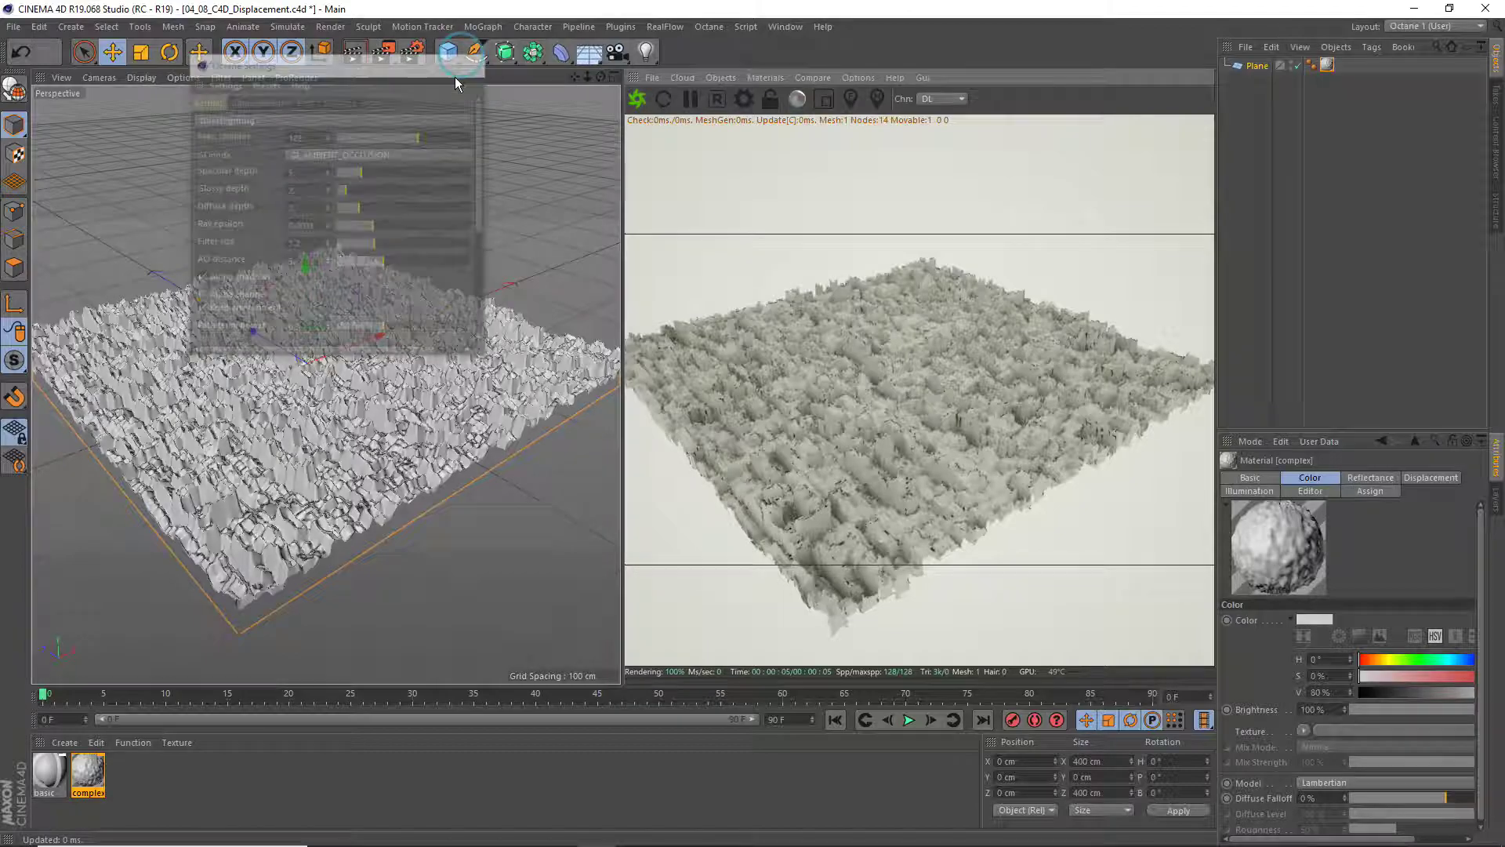
double_click(87, 772)
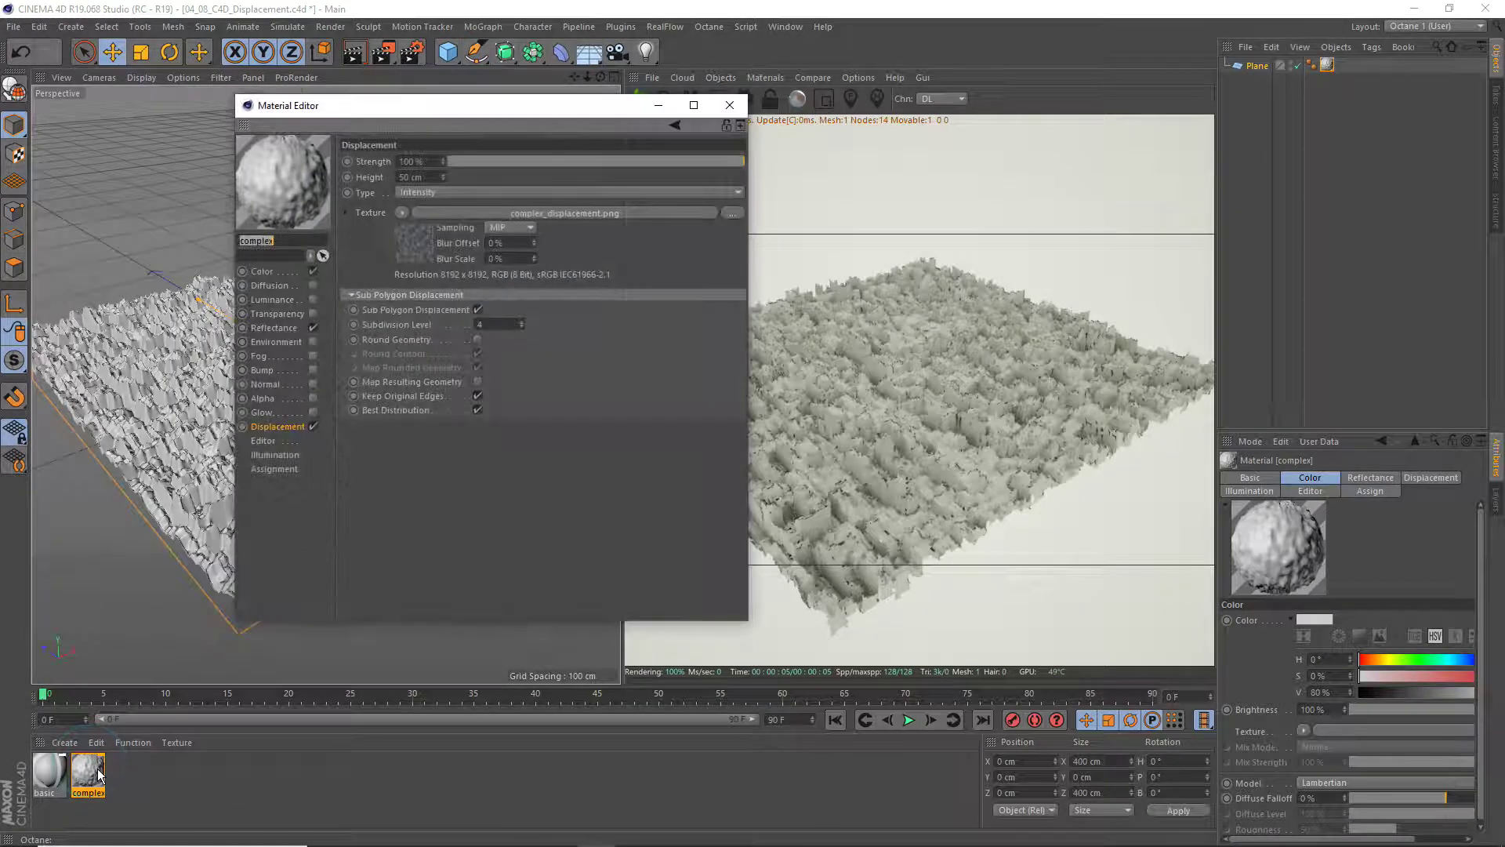
drag(378, 112, 371, 169)
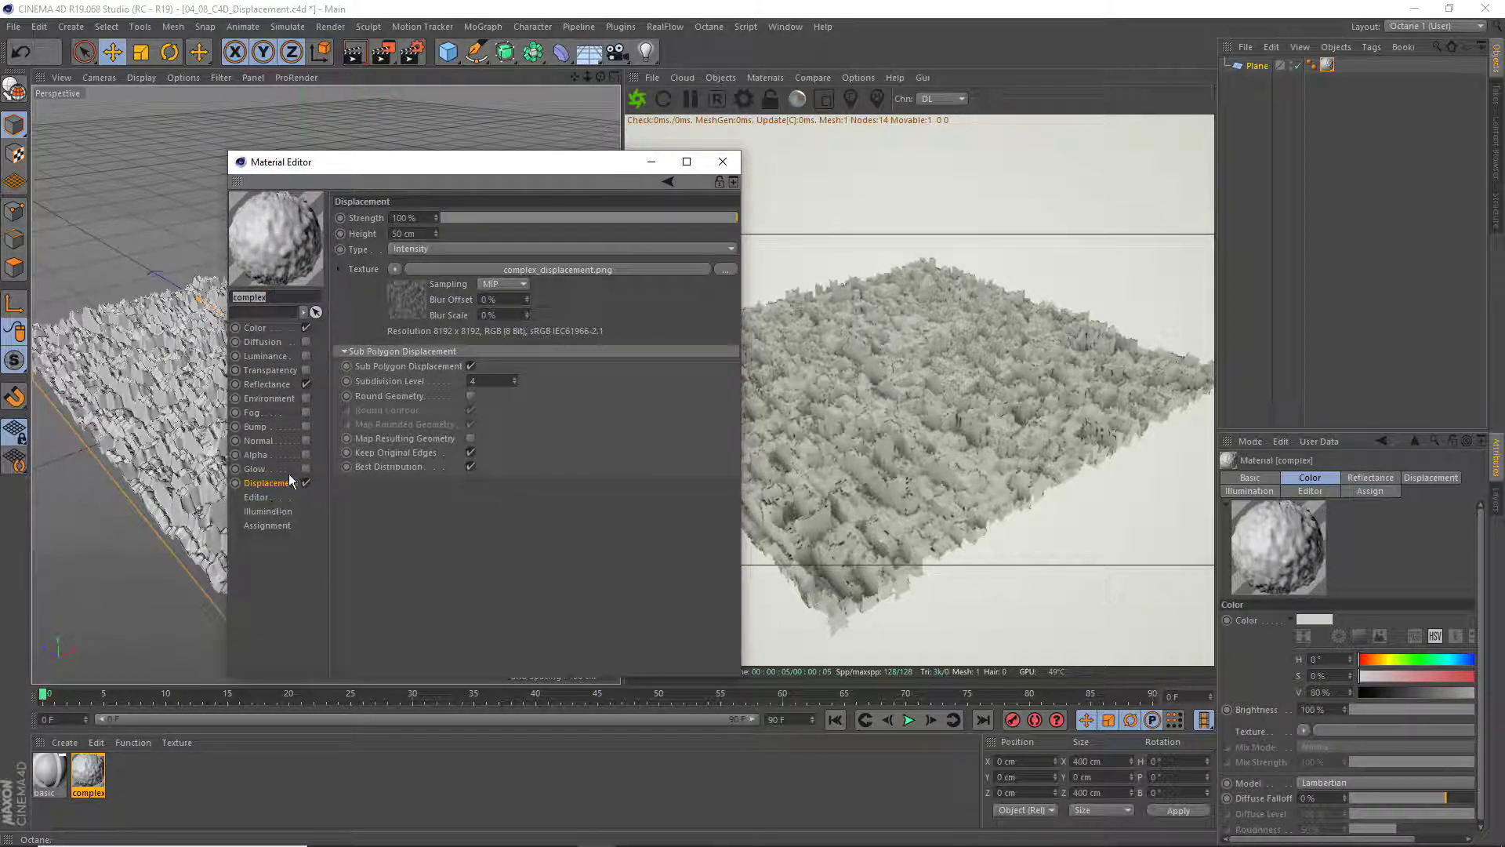
click(285, 486)
drag(430, 163, 404, 175)
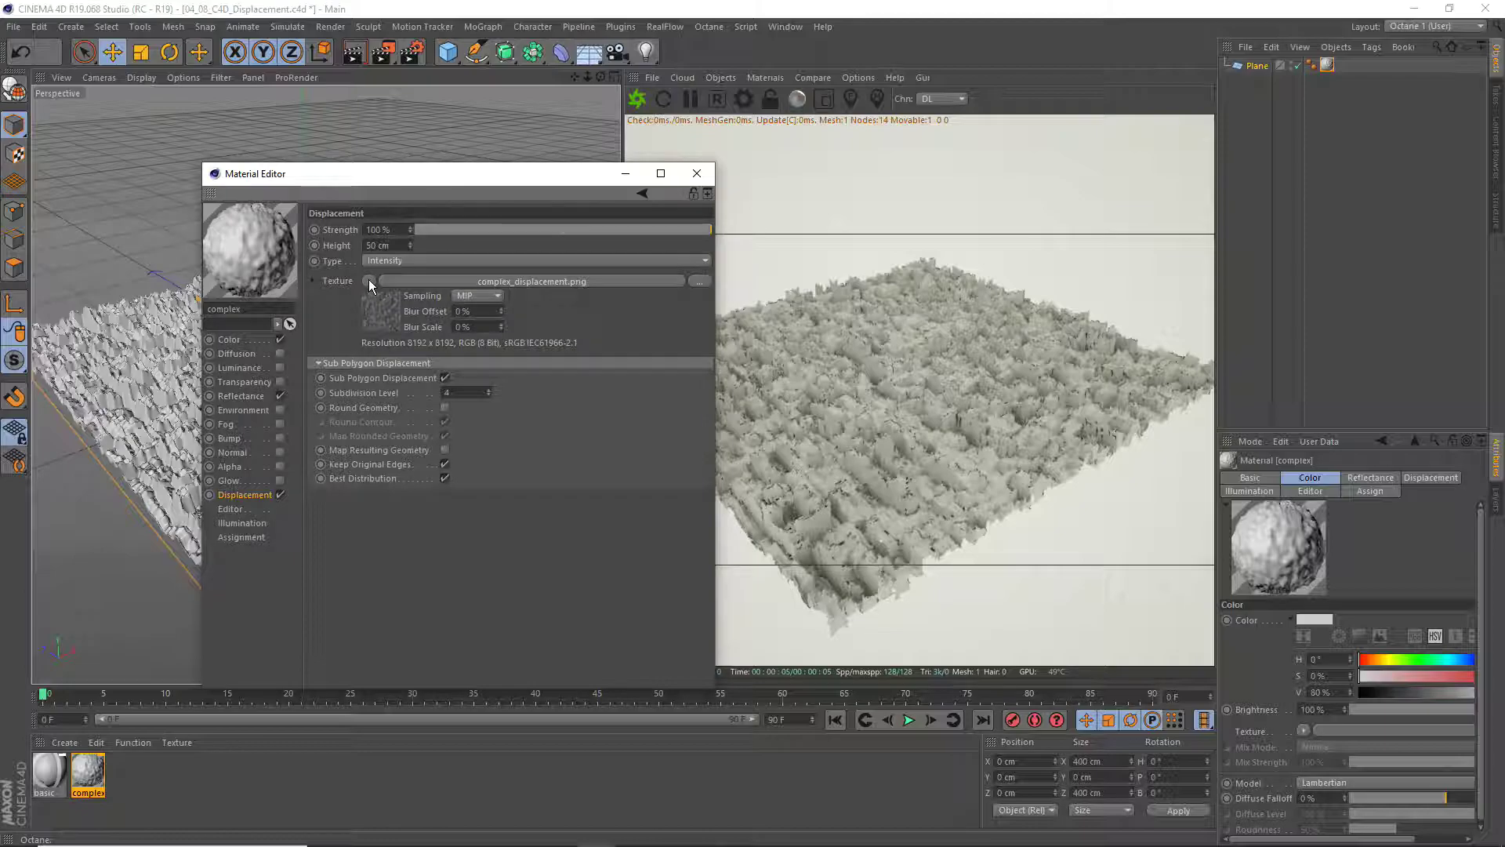
click(421, 281)
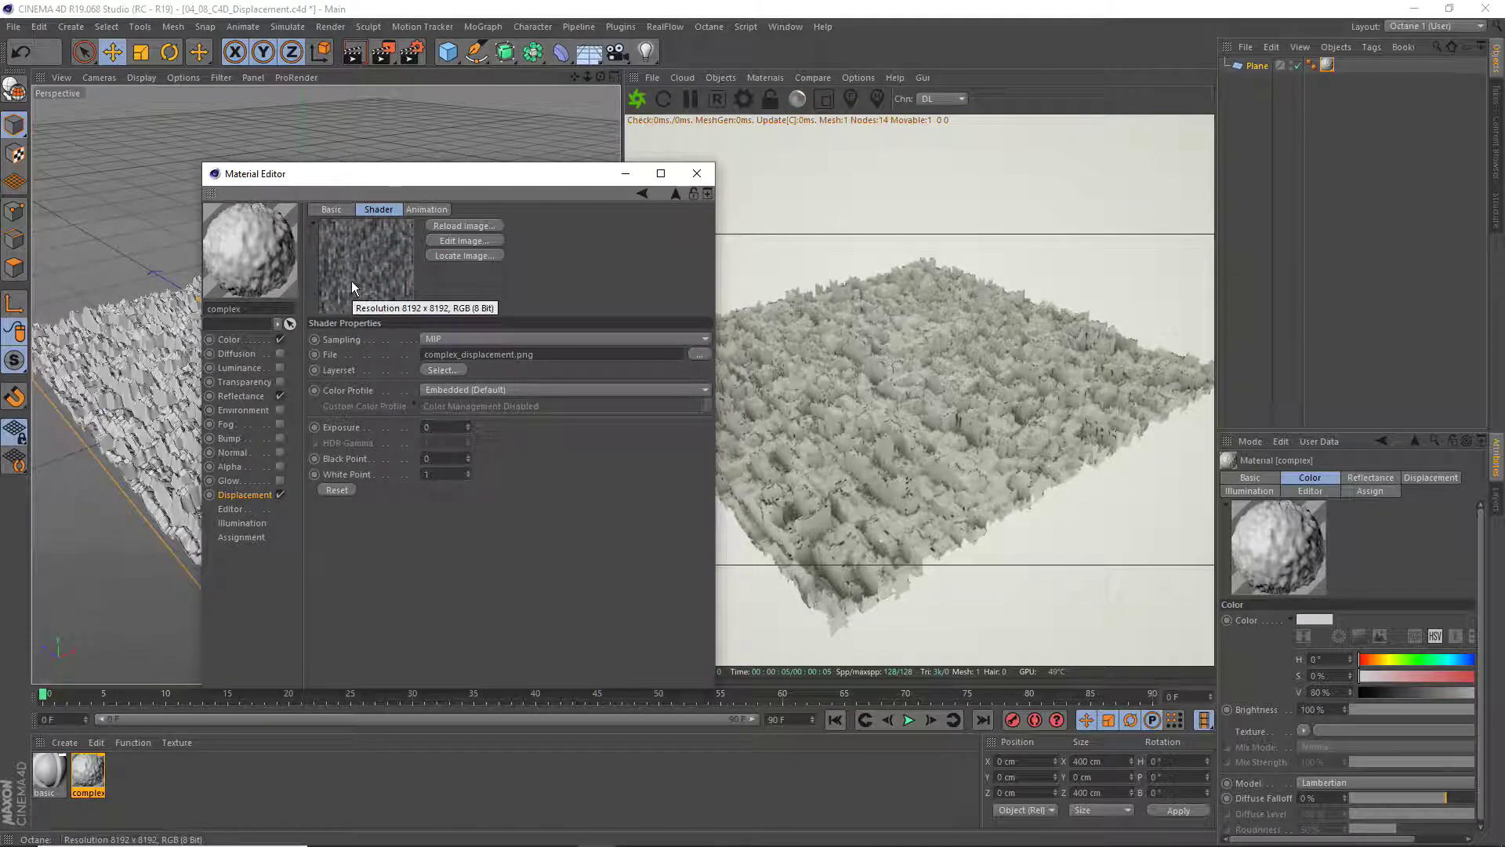
mouse_move(365, 261)
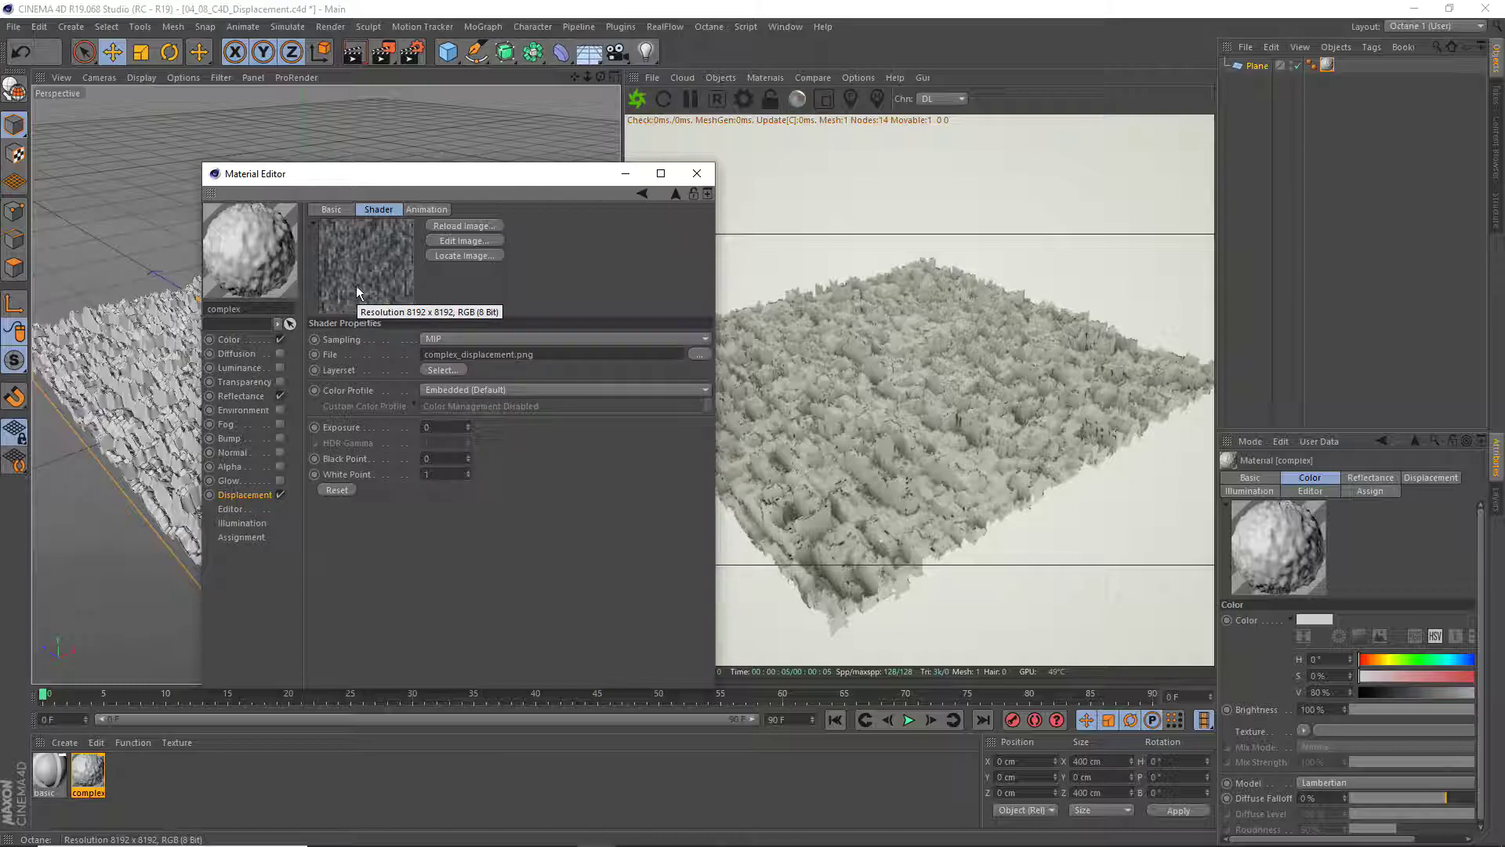
click(642, 193)
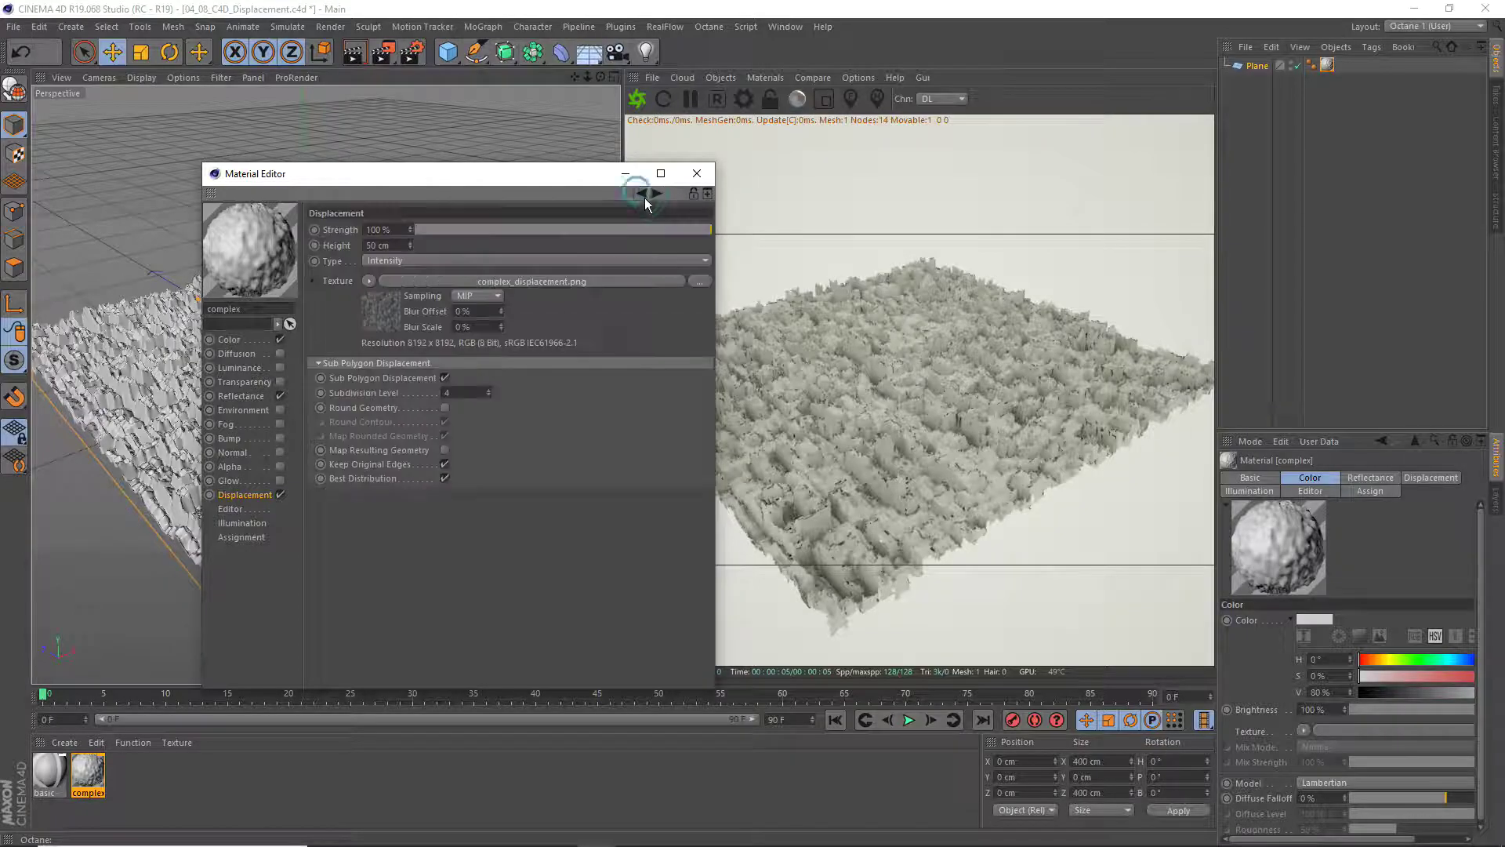
click(463, 262)
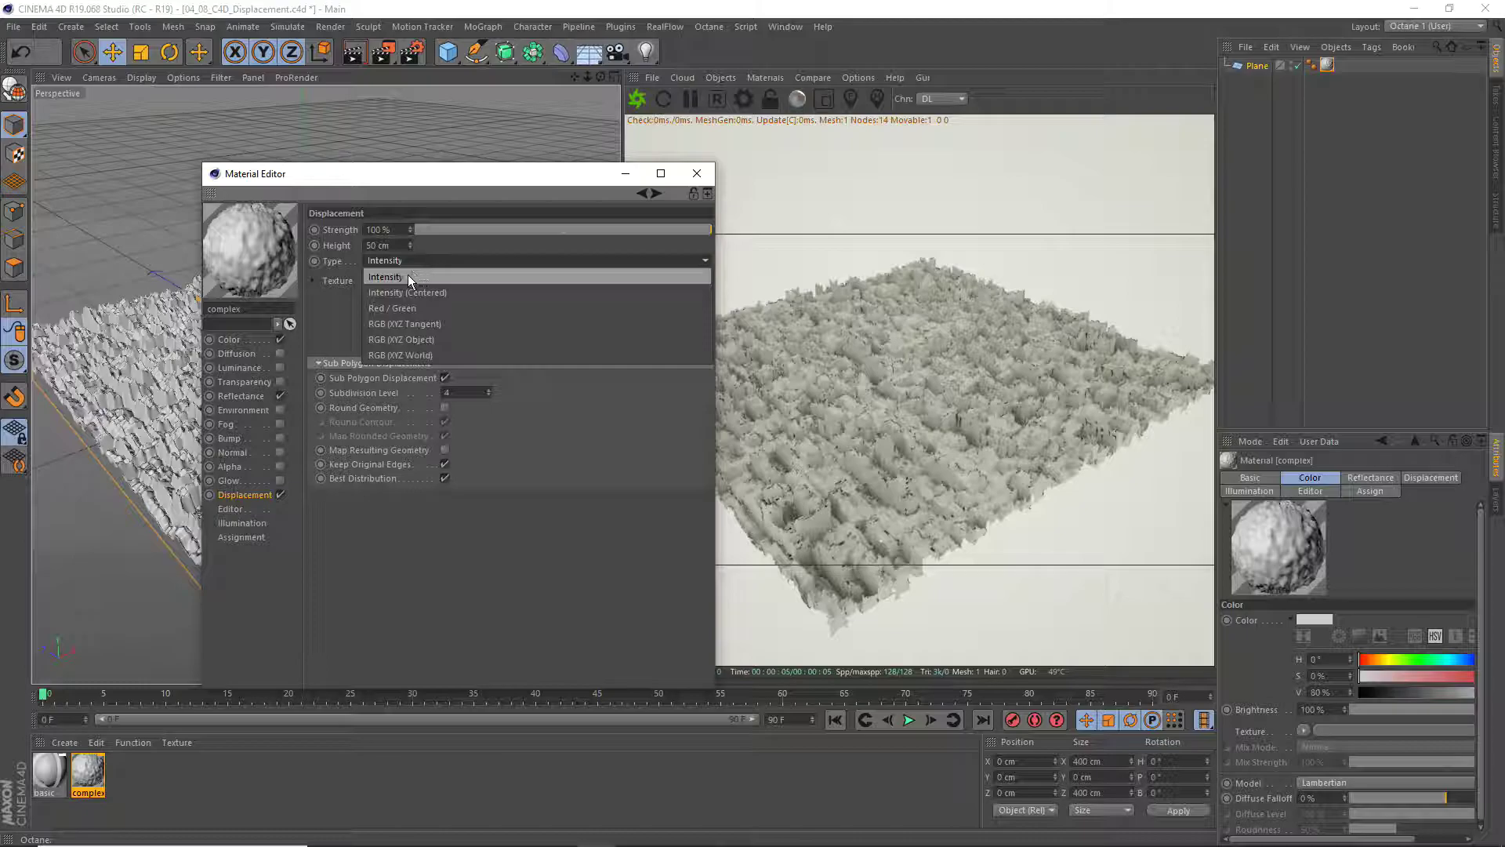
click(406, 275)
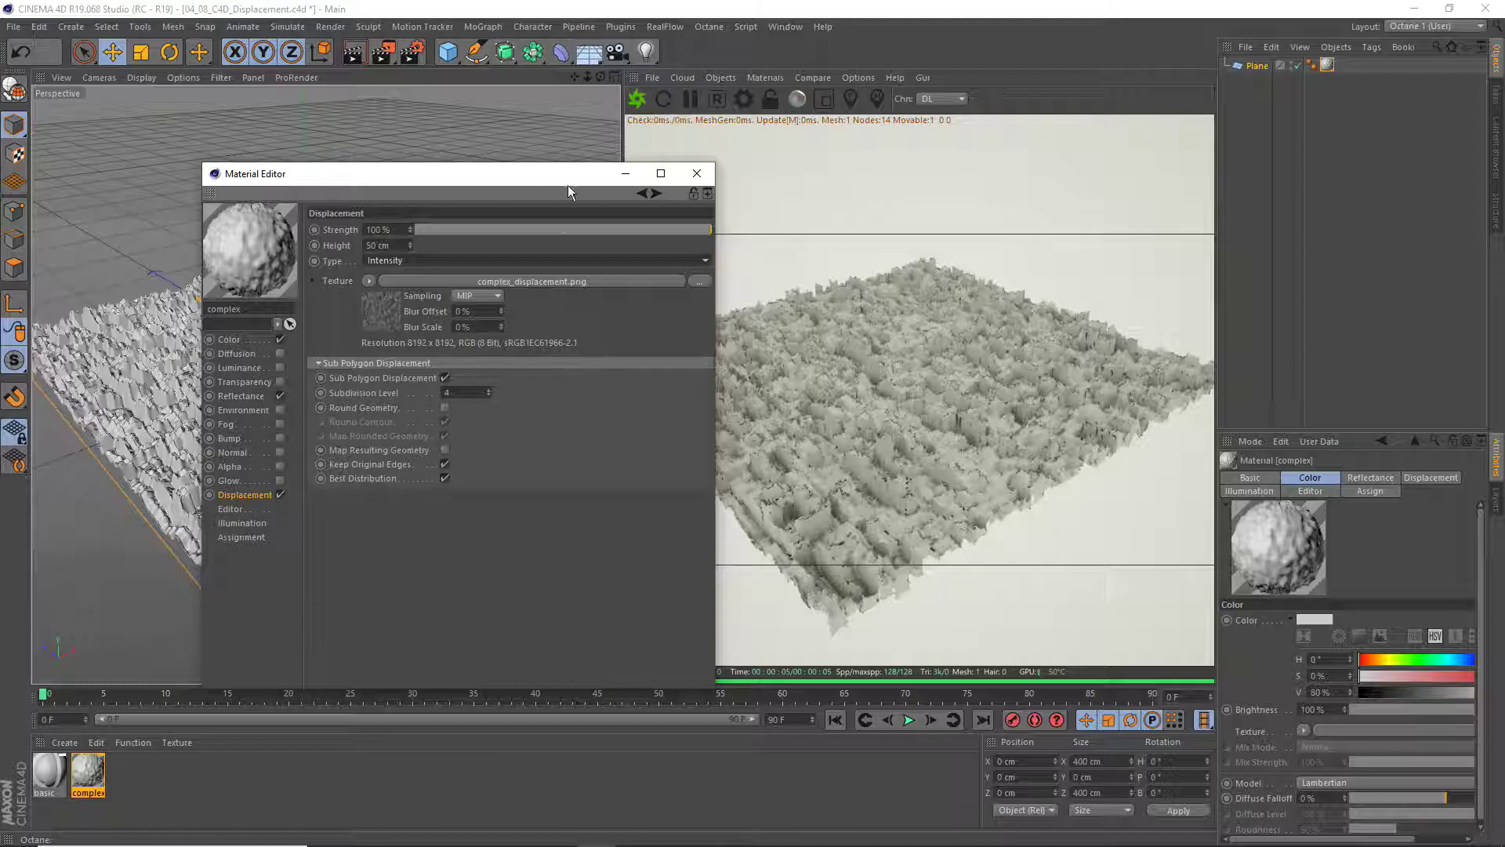
mouse_move(546, 171)
mouse_down()
mouse_move(507, 162)
mouse_move(594, 520)
mouse_move(571, 444)
mouse_move(576, 237)
mouse_up()
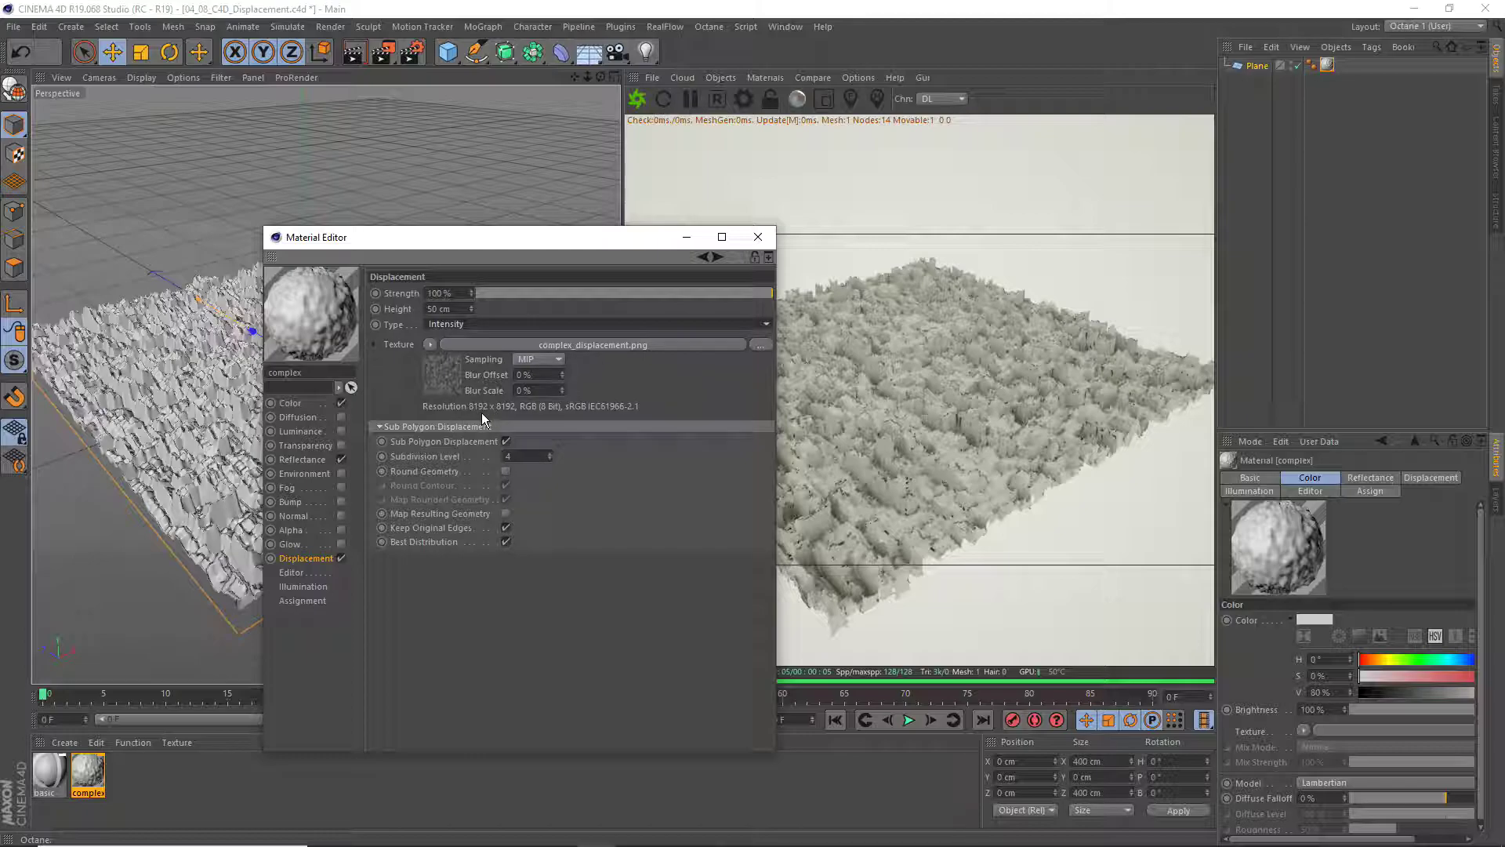
Review the displacement image shader, keeping its colour profile Embedded (Default), then close the editor
click(517, 345)
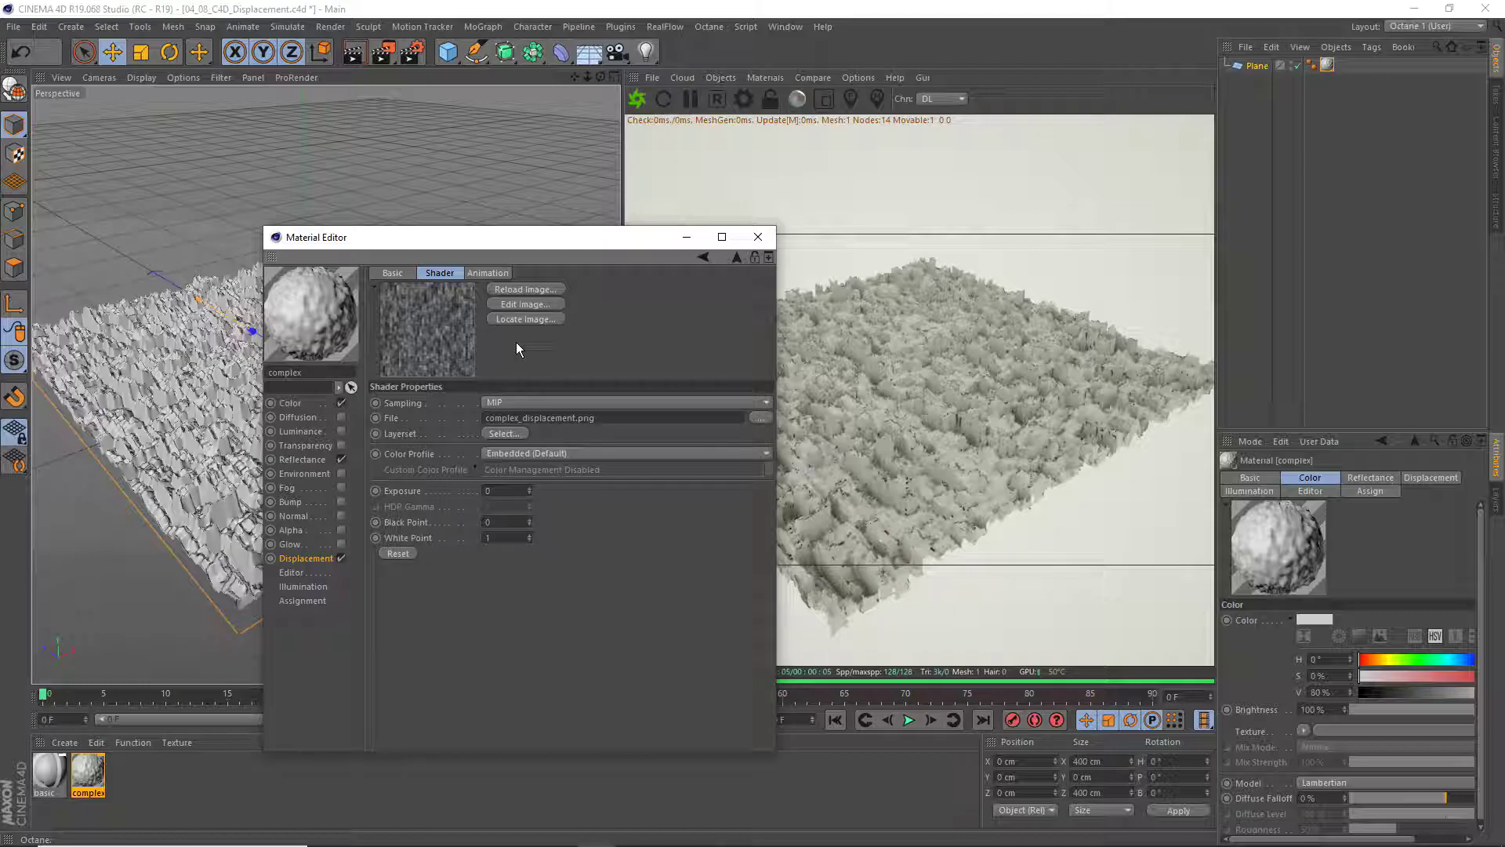
click(521, 457)
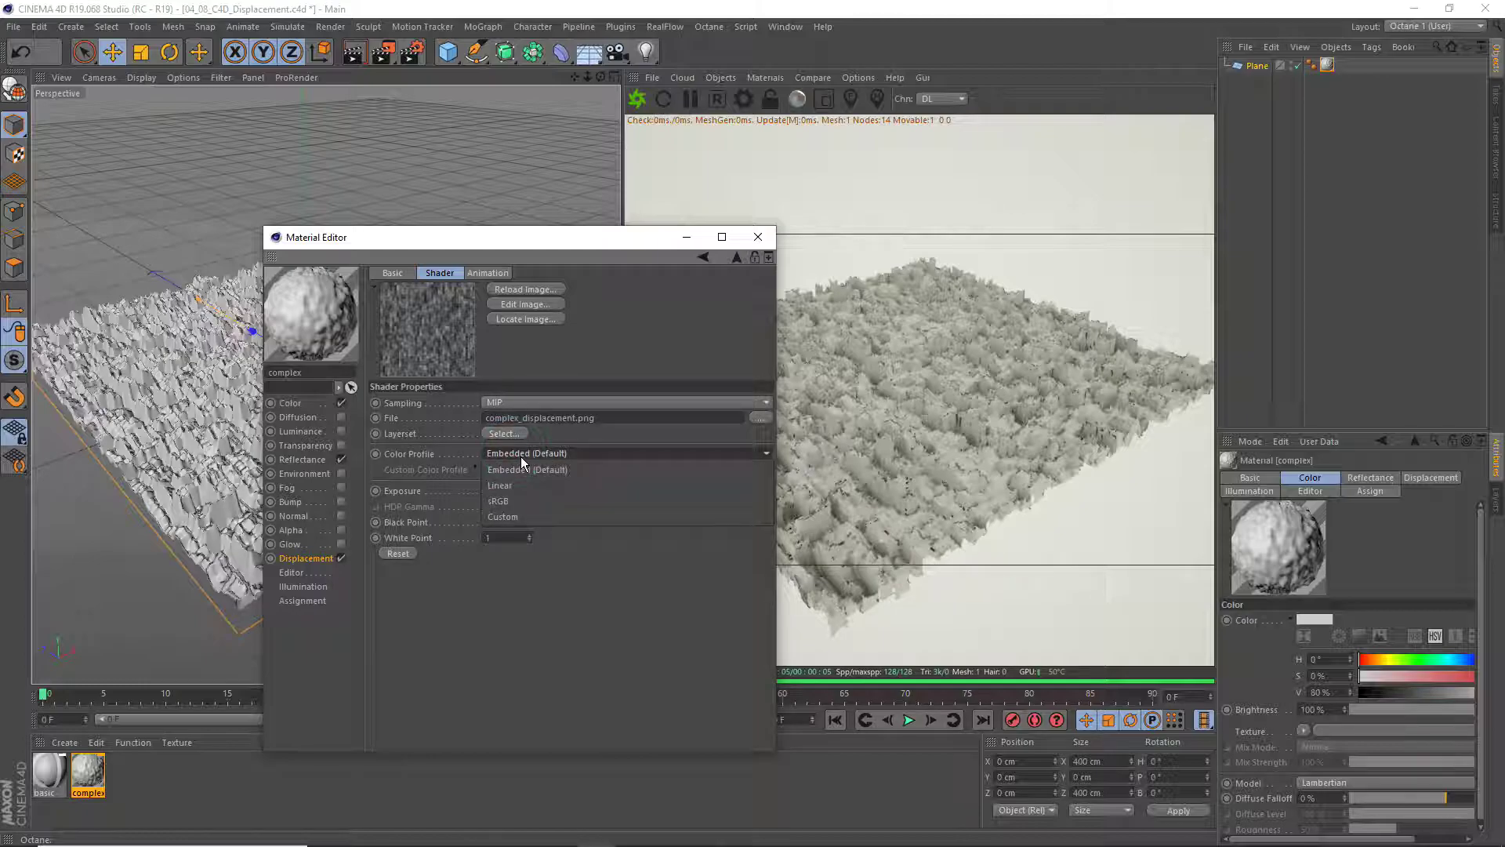
click(534, 658)
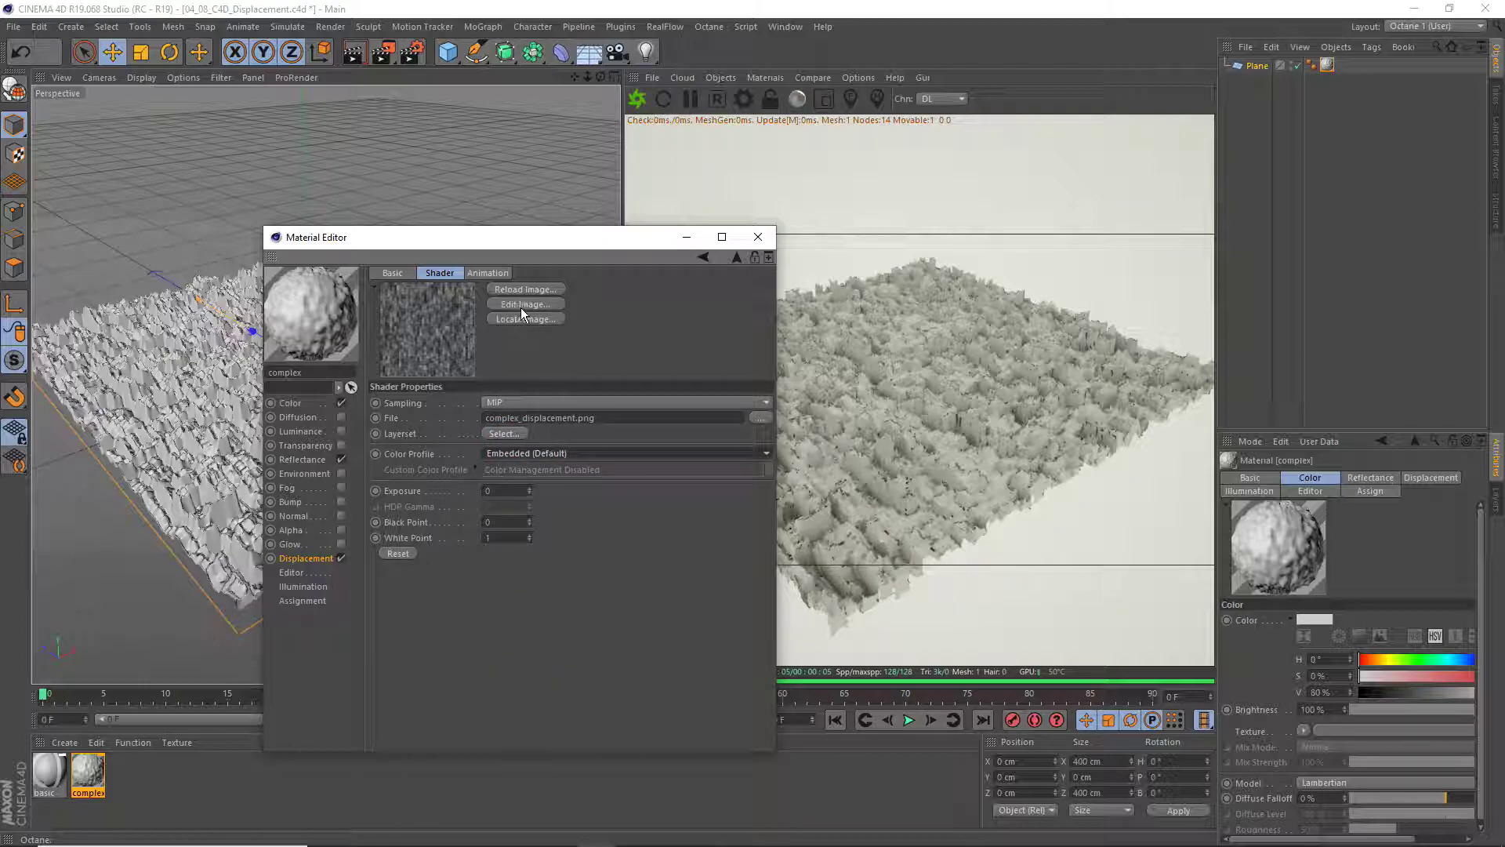
click(295, 587)
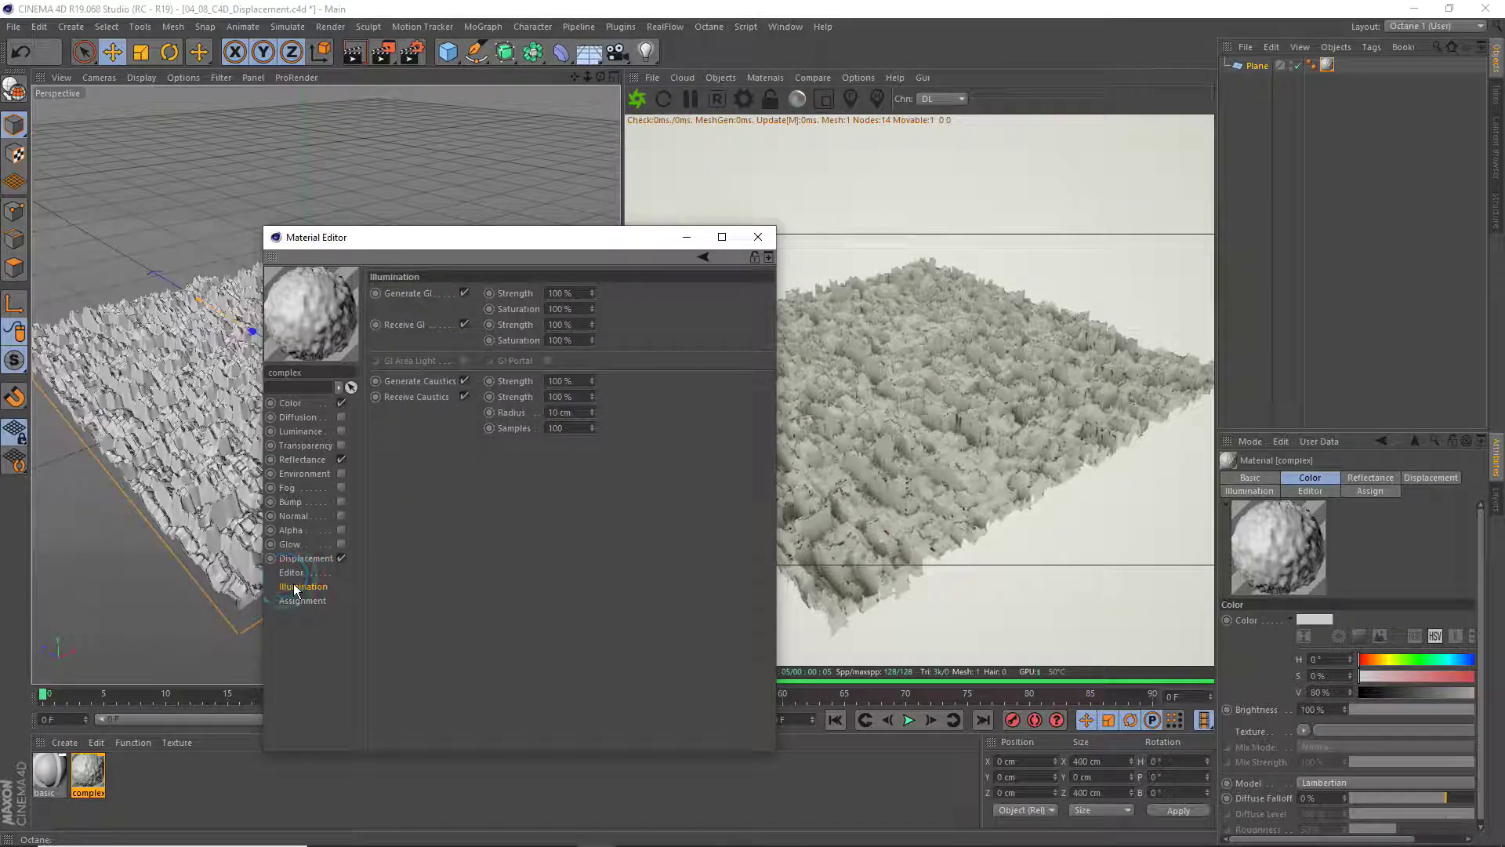
click(291, 574)
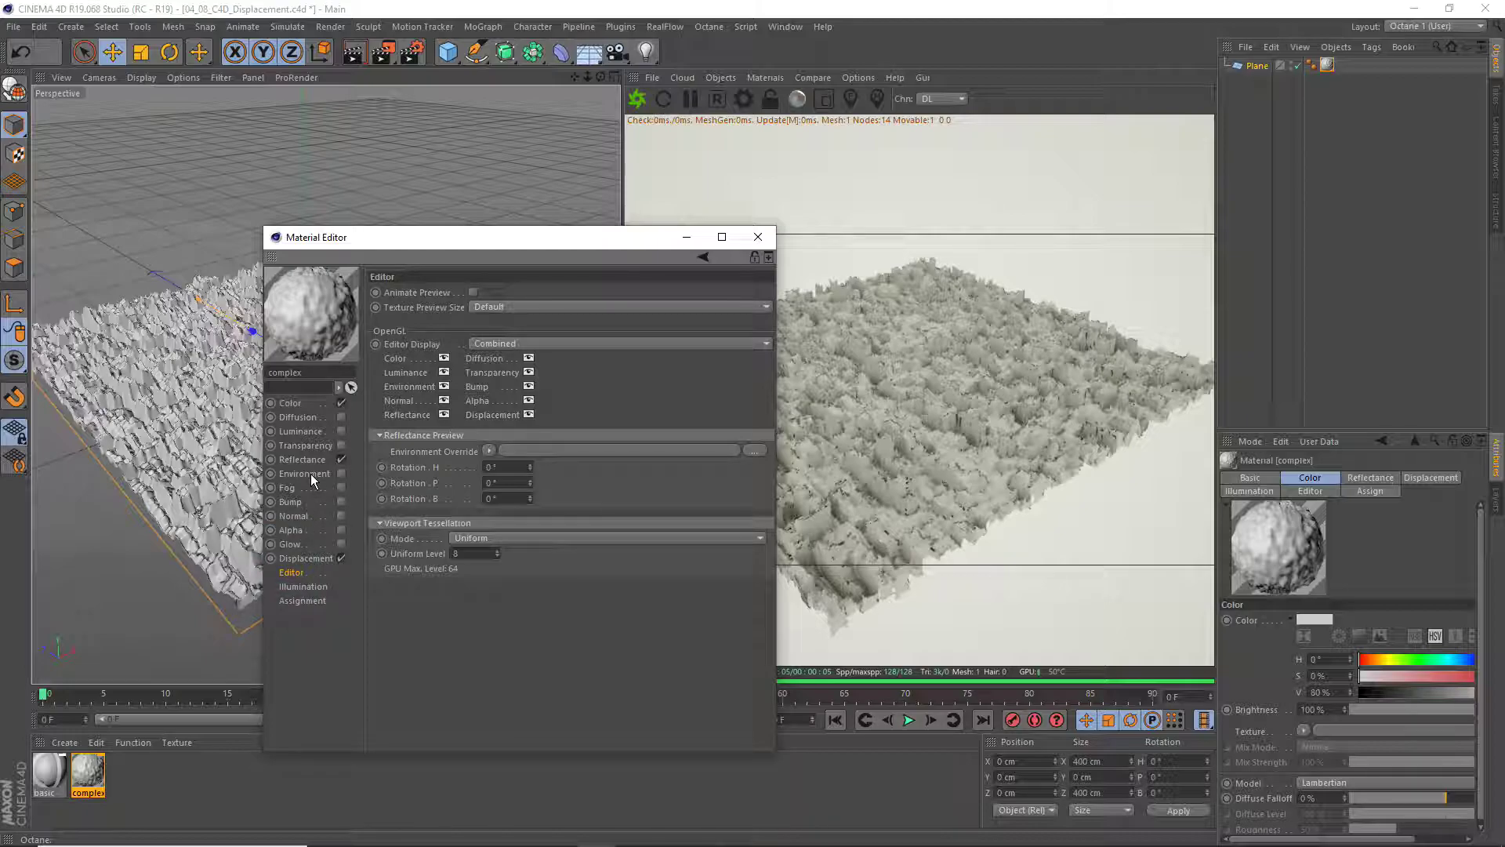
click(768, 236)
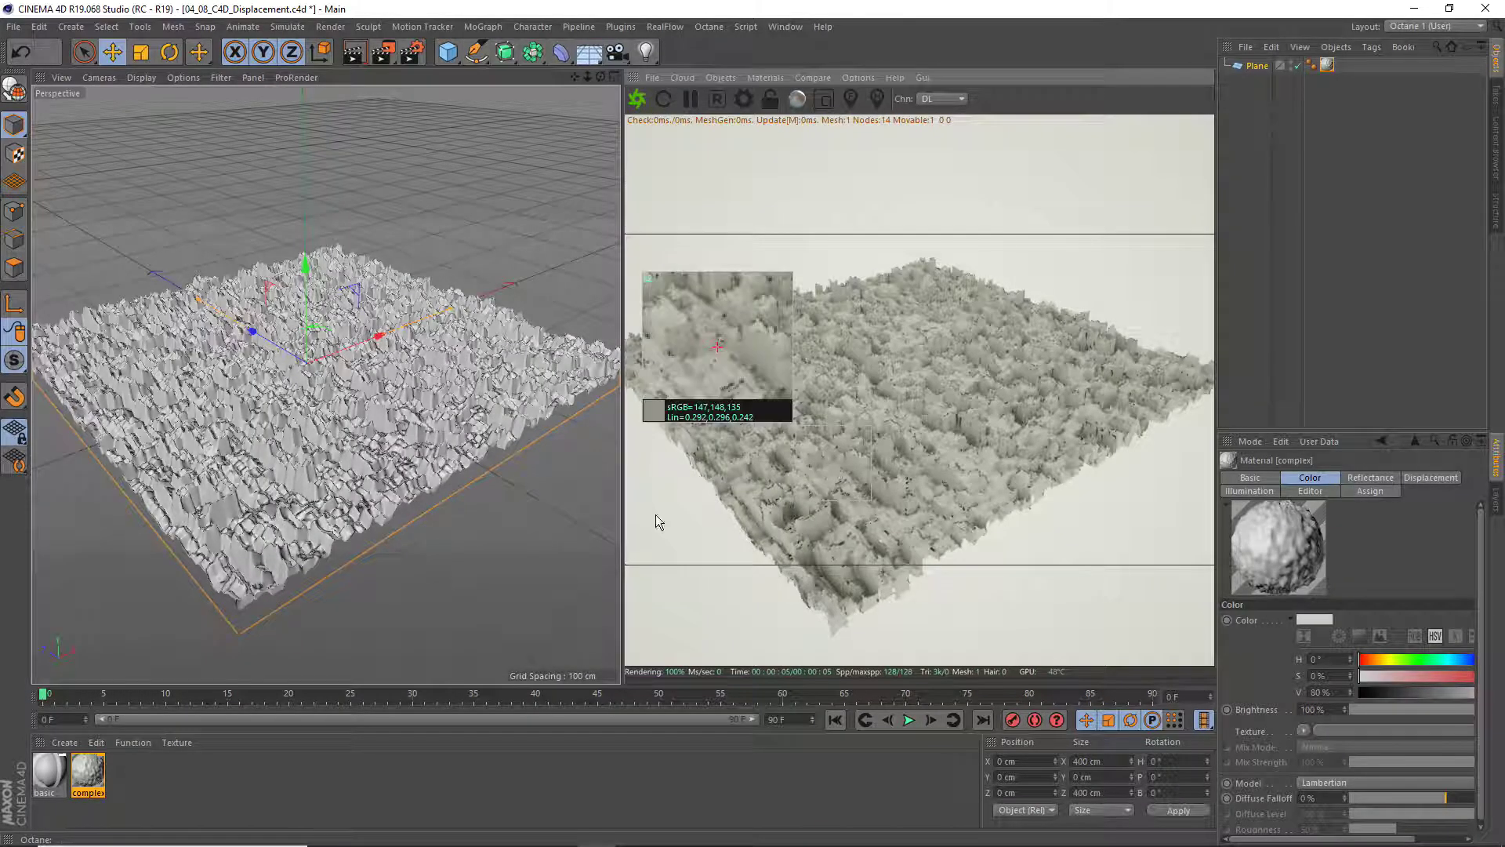
Zoom and orbit in close over the complex displaced plane
scroll(359, 510, up, 2)
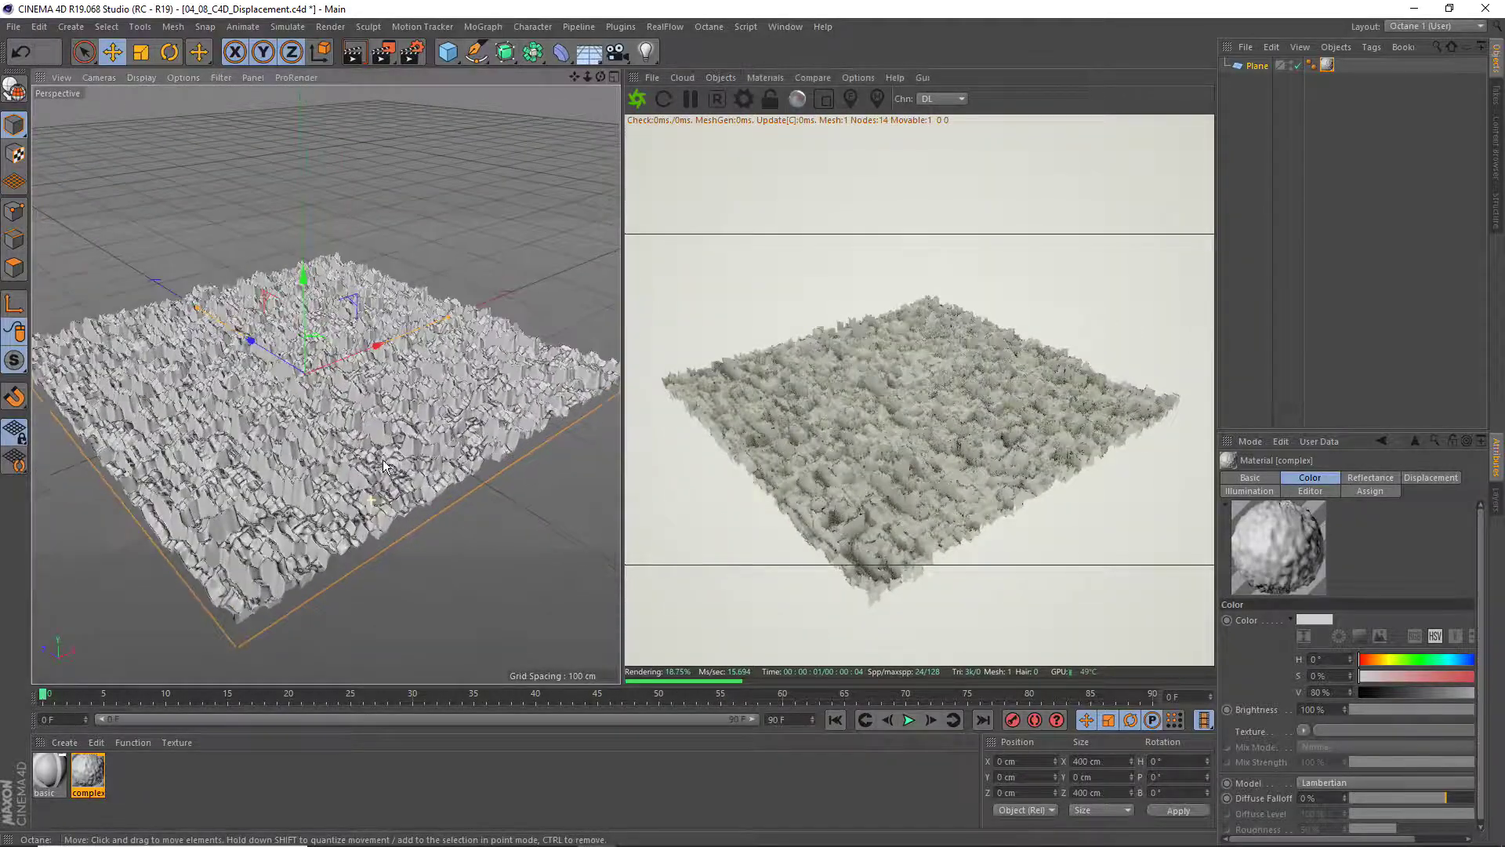
scroll(359, 509, up, 3)
mouse_move(359, 510)
alt+mouse_down()
mouse_move(375, 481)
mouse_move(421, 533)
mouse_move(431, 523)
alt+mouse_up()
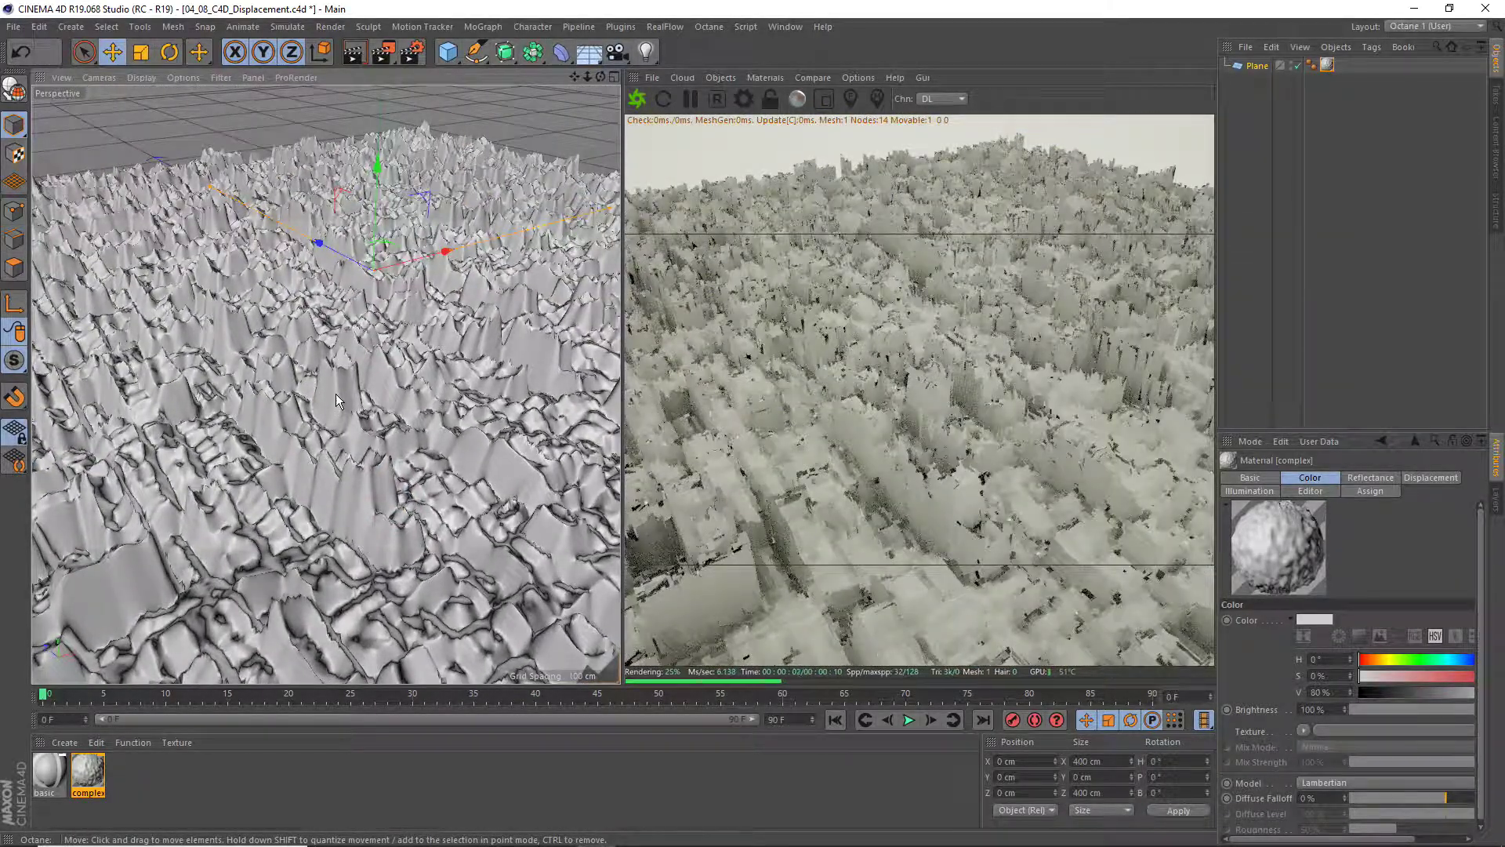
Switch to 04_08_Octane_Displacement, orbit down onto its plane, and open Mat.1
key(v)
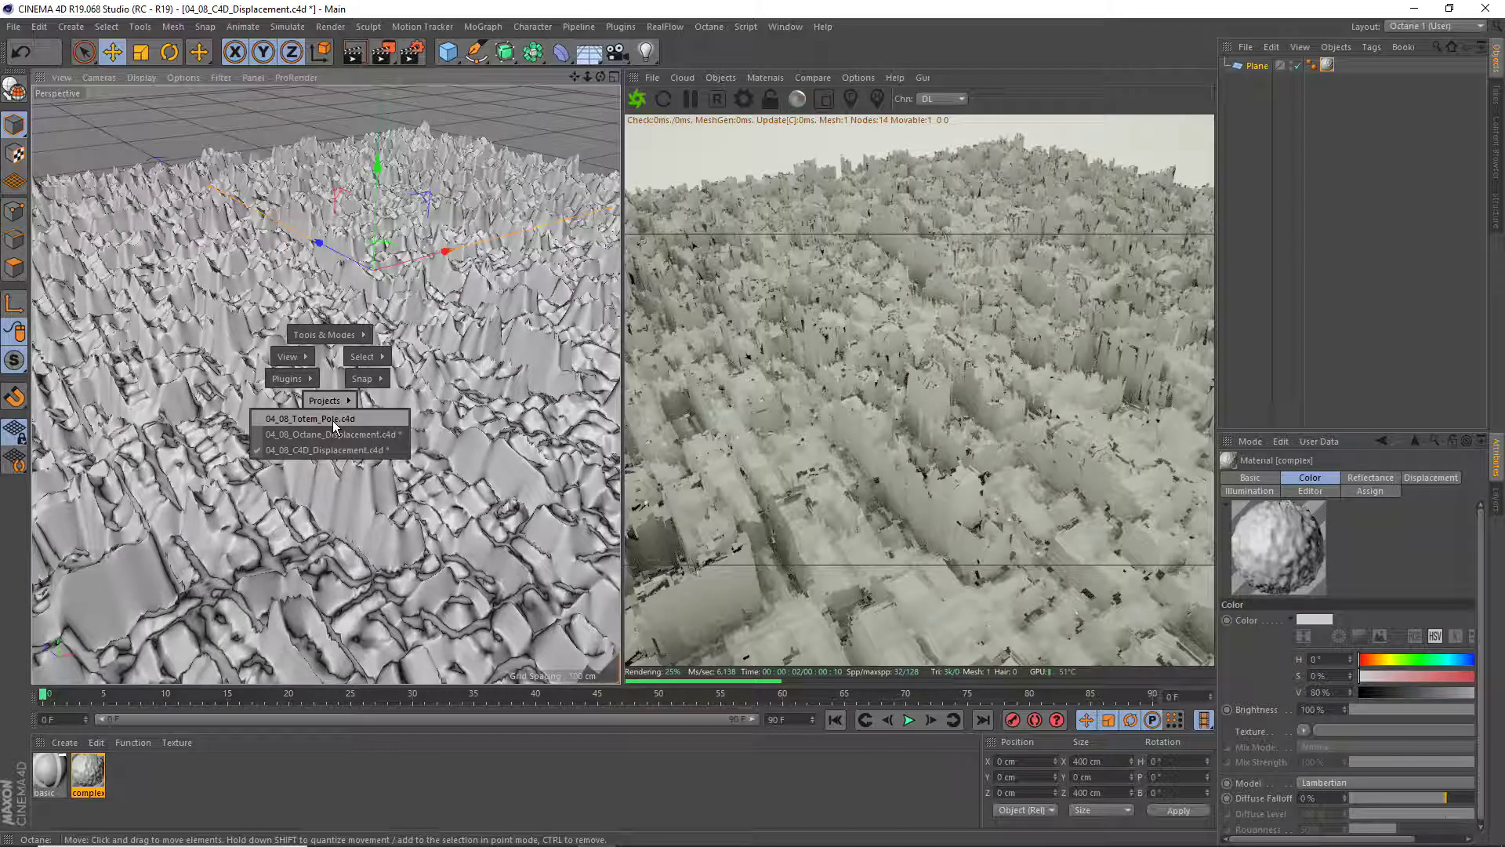
click(331, 434)
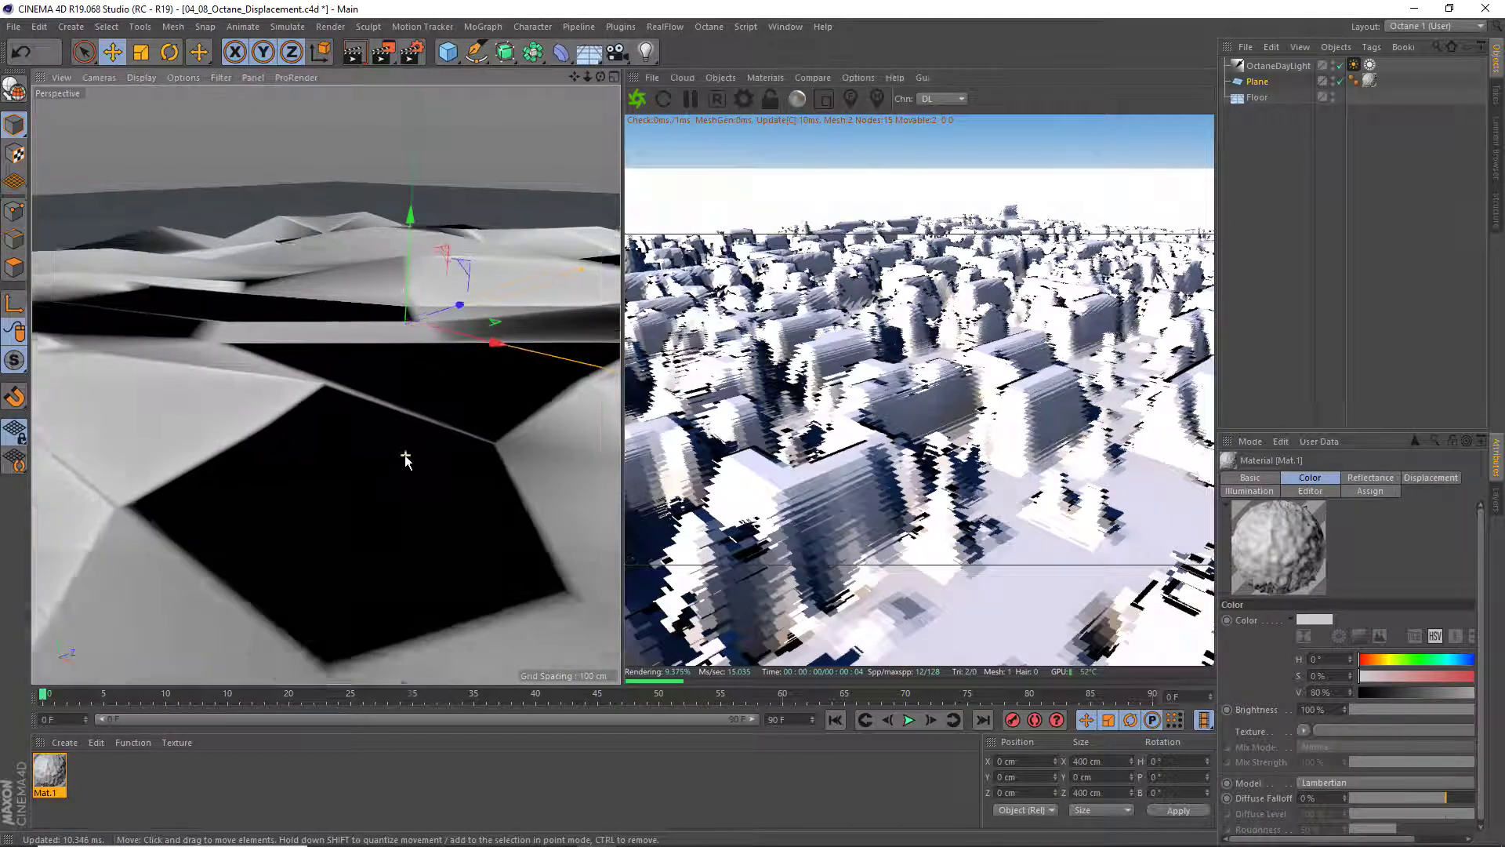
alt+drag(405, 459, 395, 481)
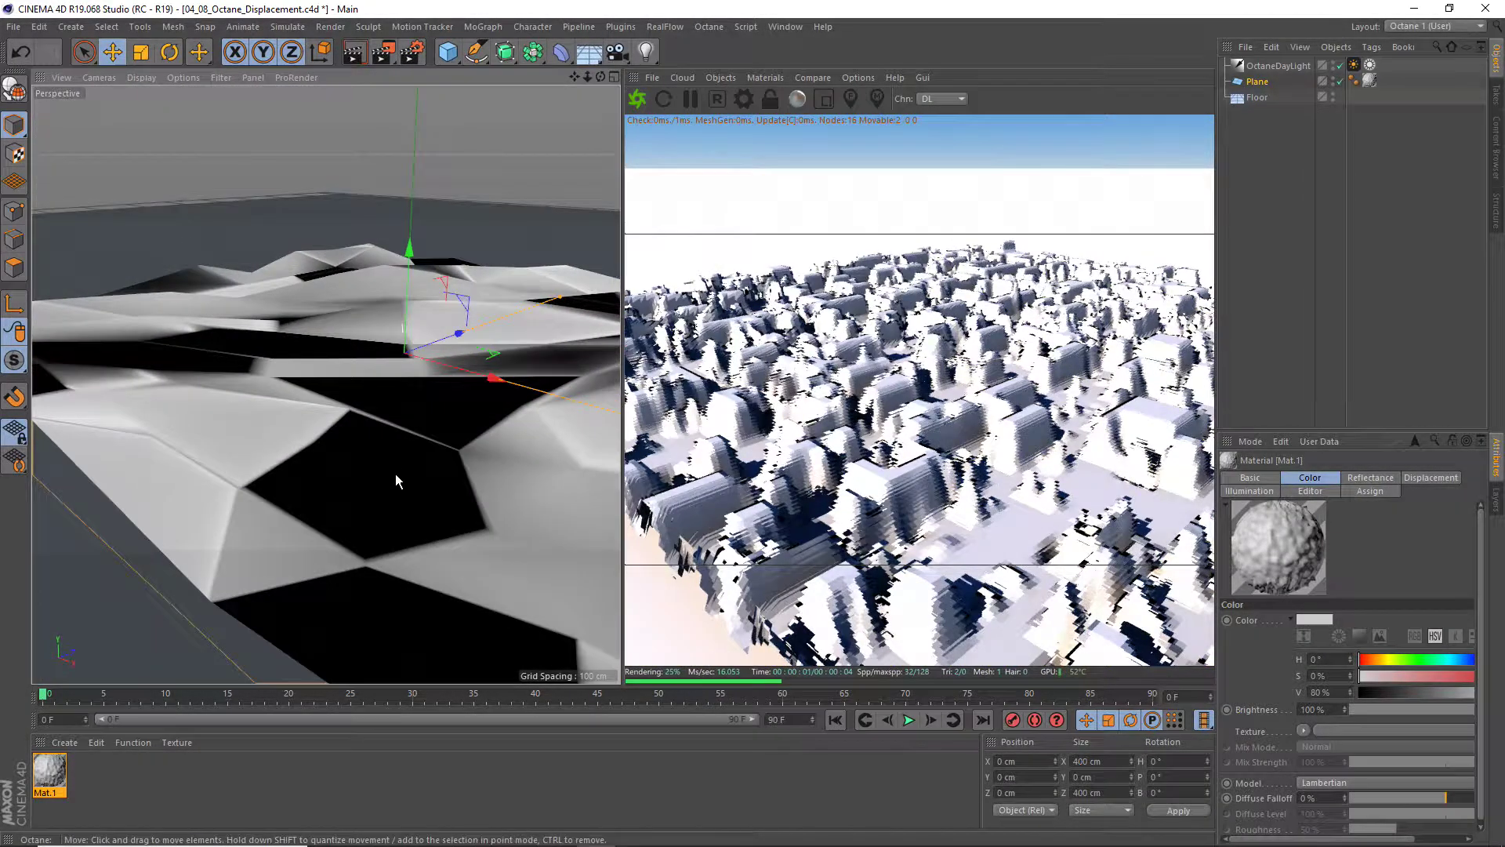
alt+drag(349, 614, 365, 498)
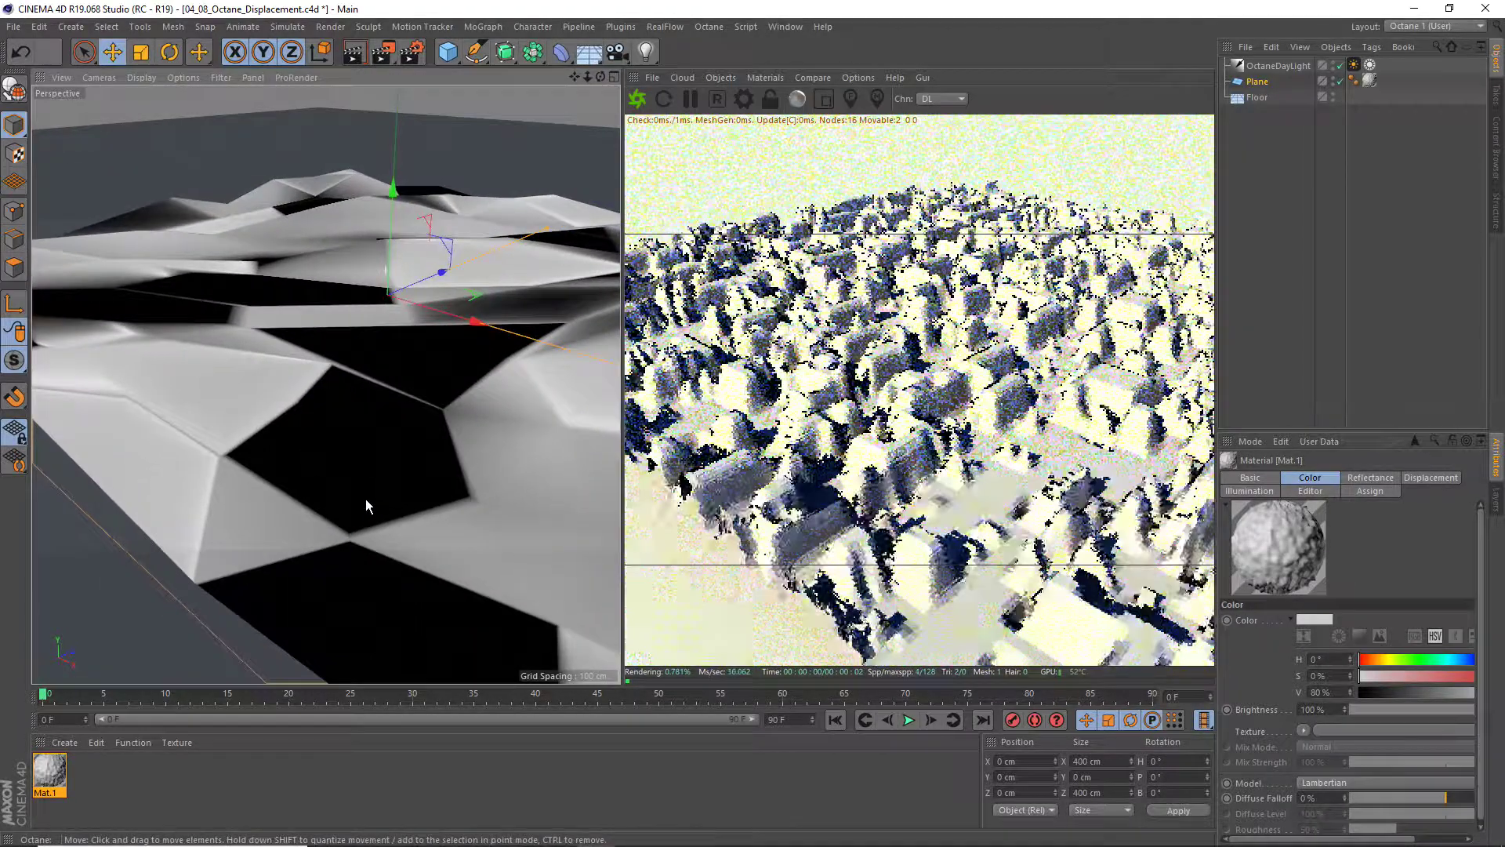
double_click(49, 773)
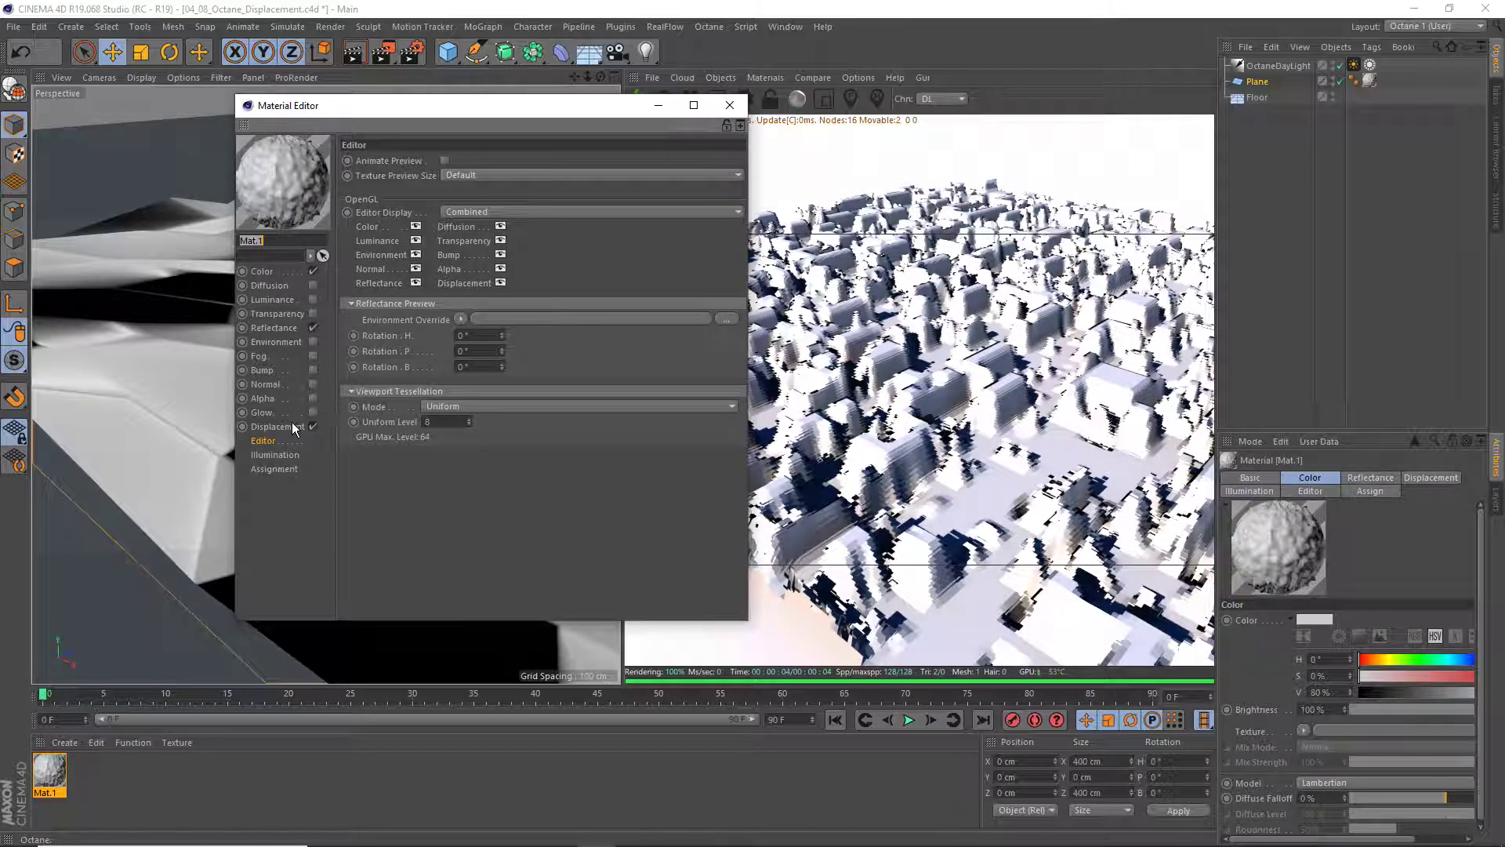
click(267, 272)
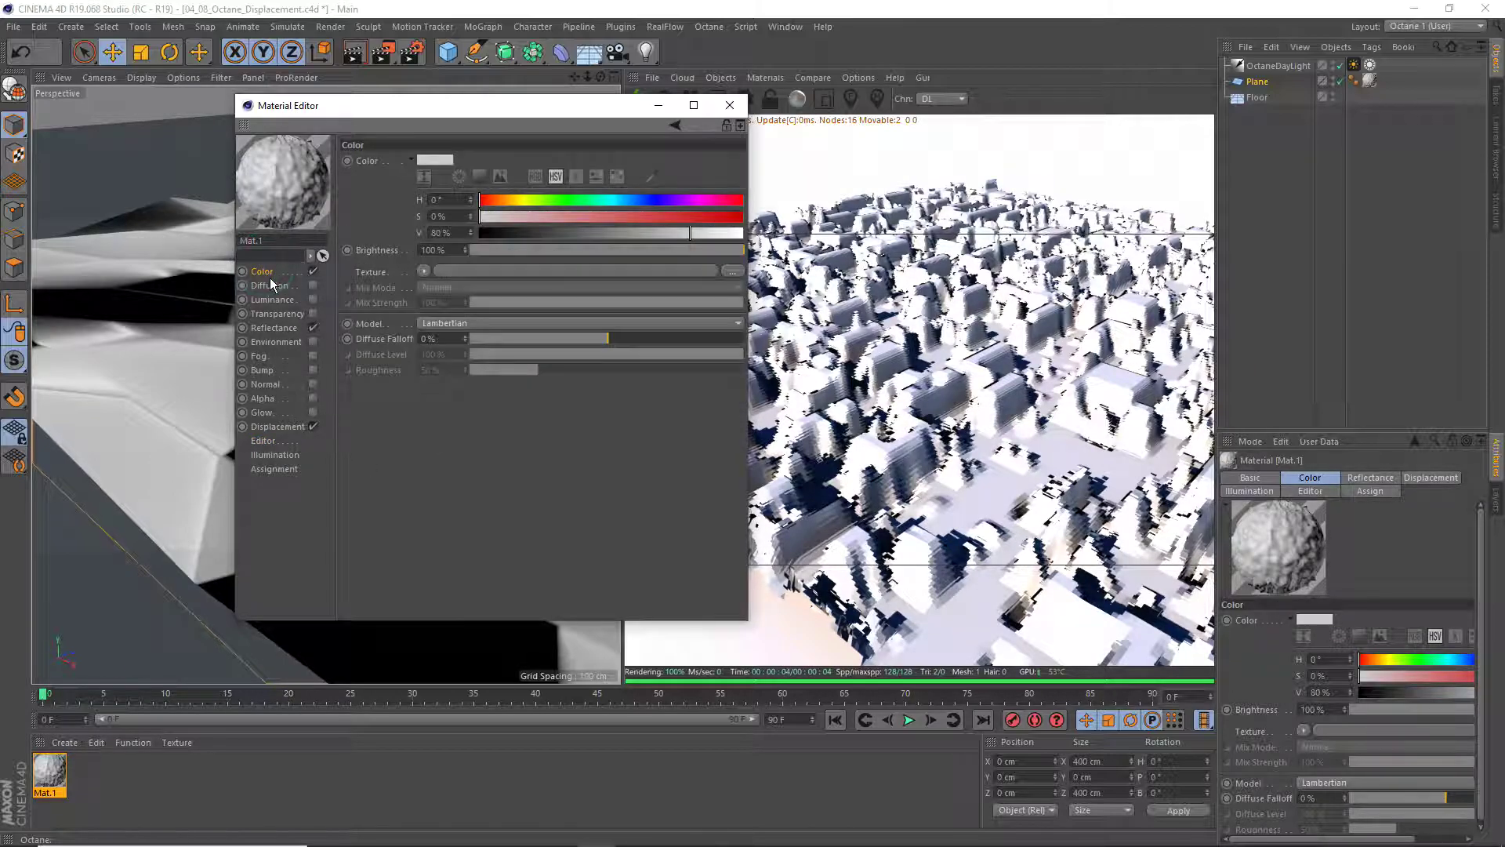
click(271, 327)
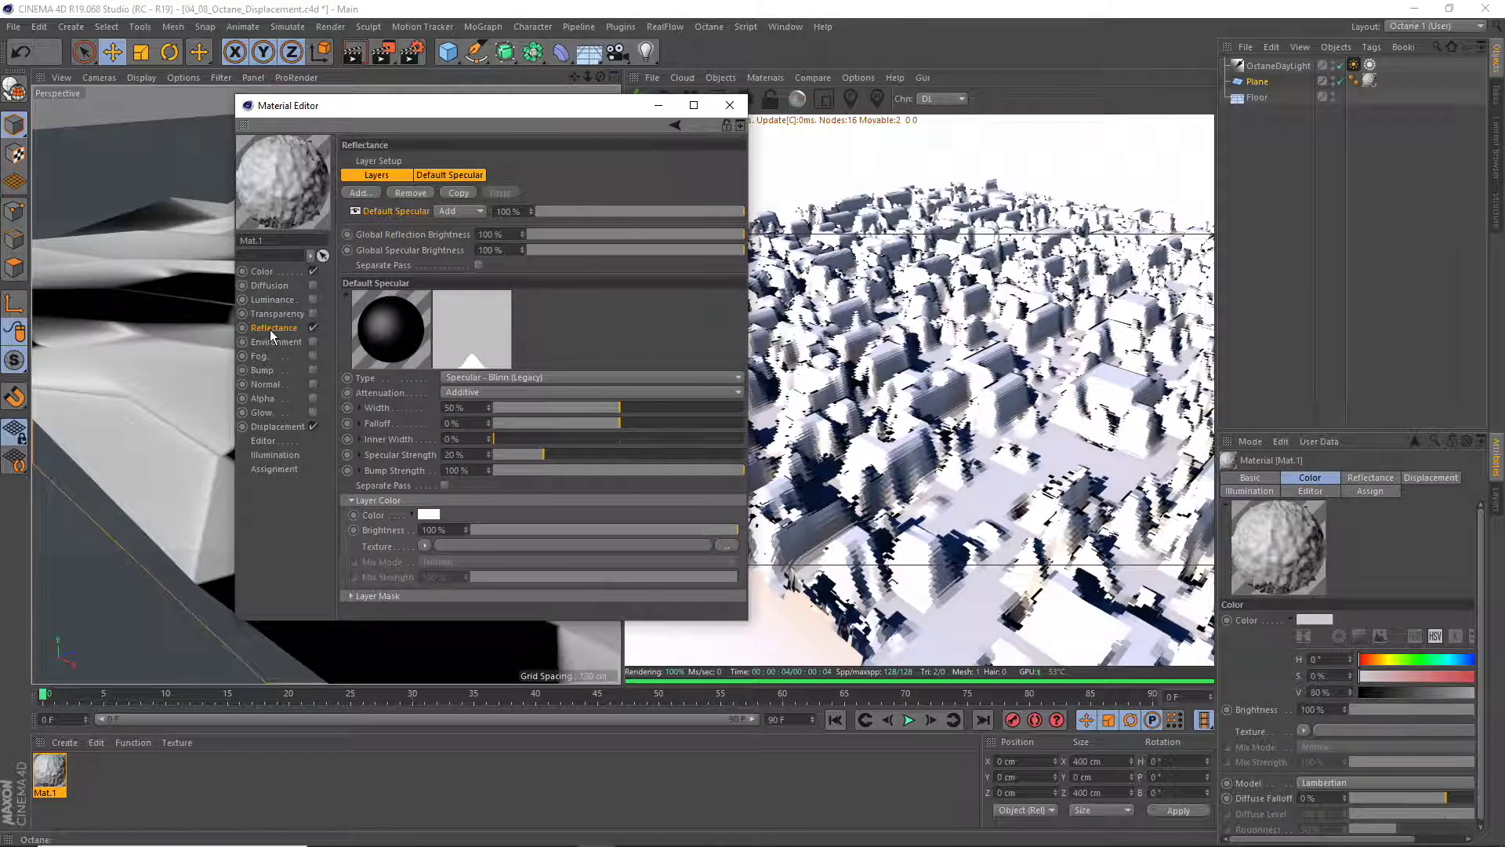
click(275, 427)
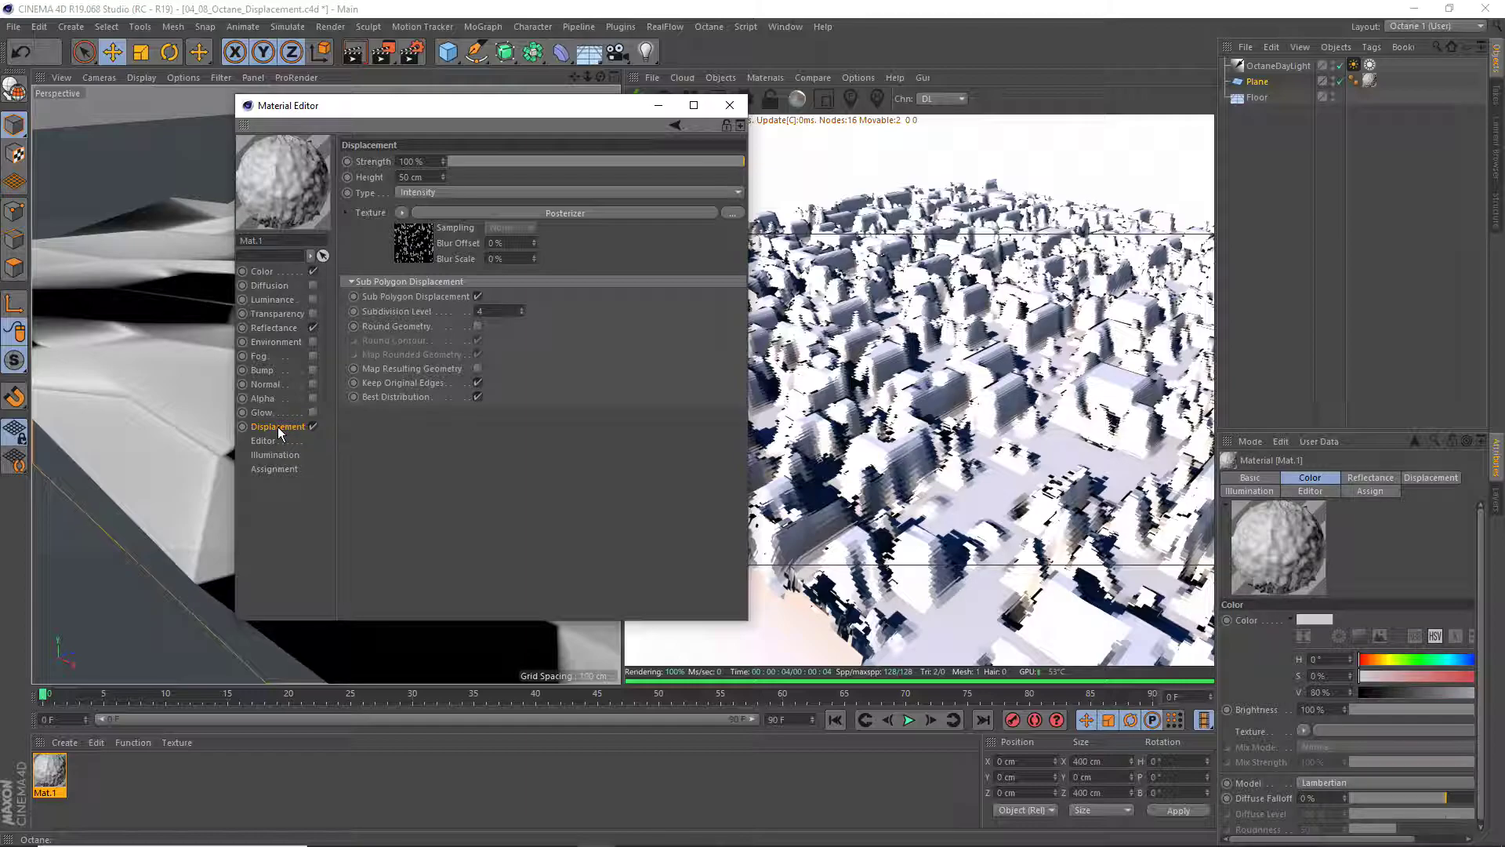
click(263, 370)
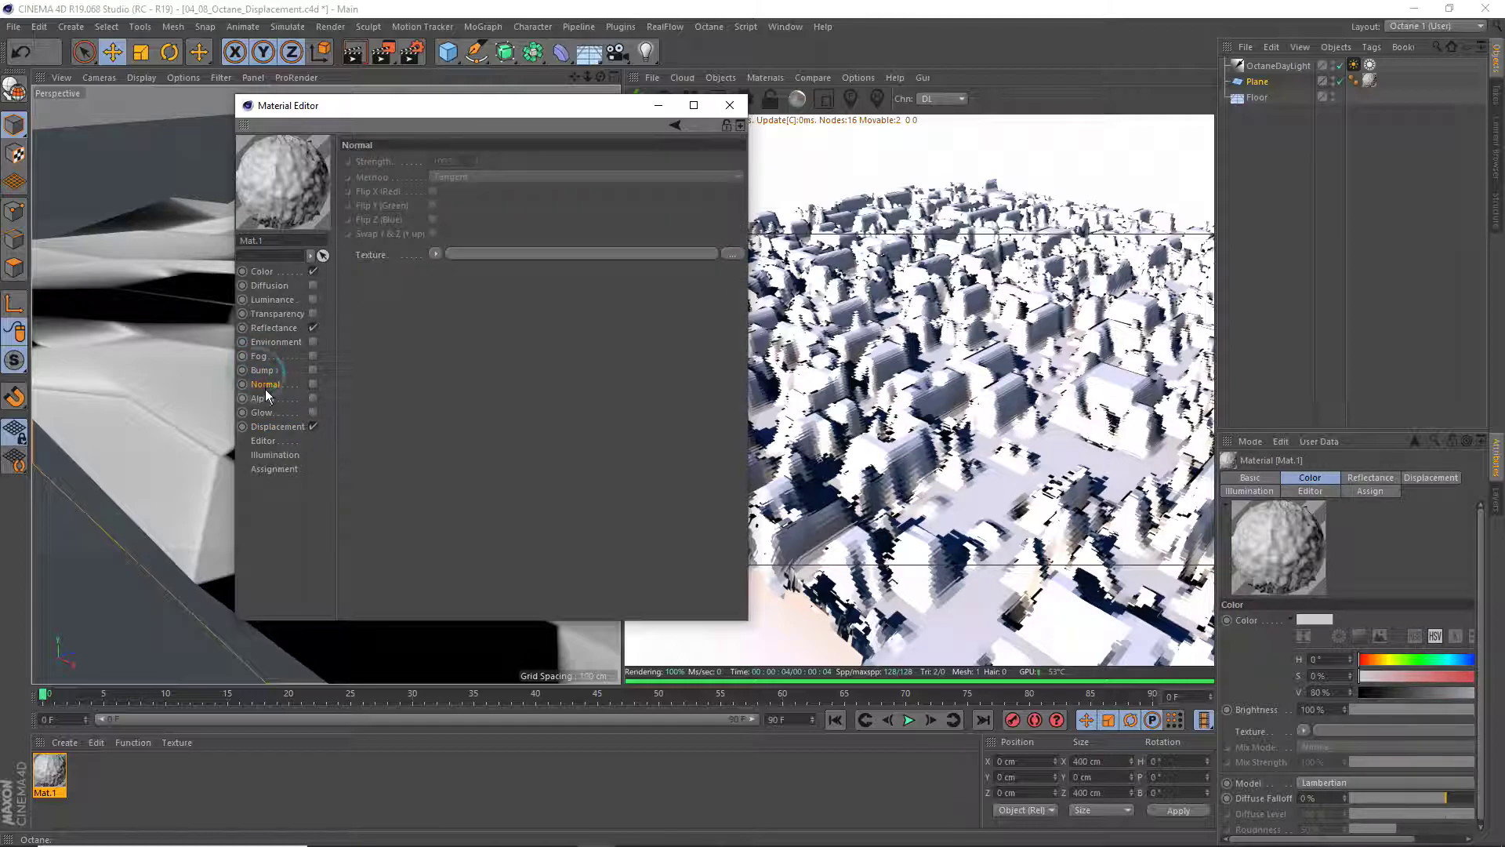
click(265, 425)
click(266, 384)
click(265, 370)
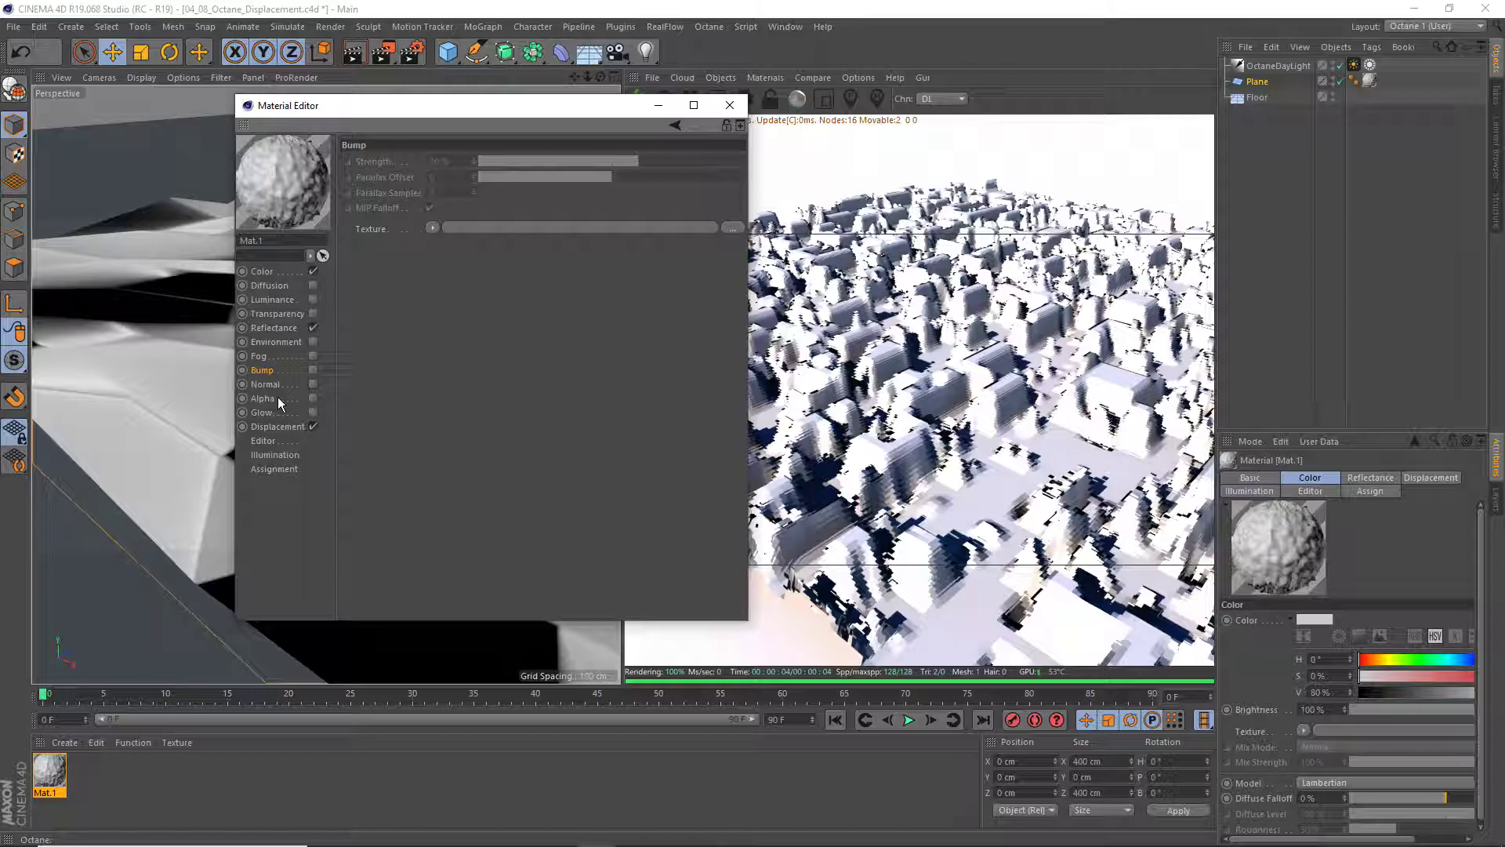
click(271, 428)
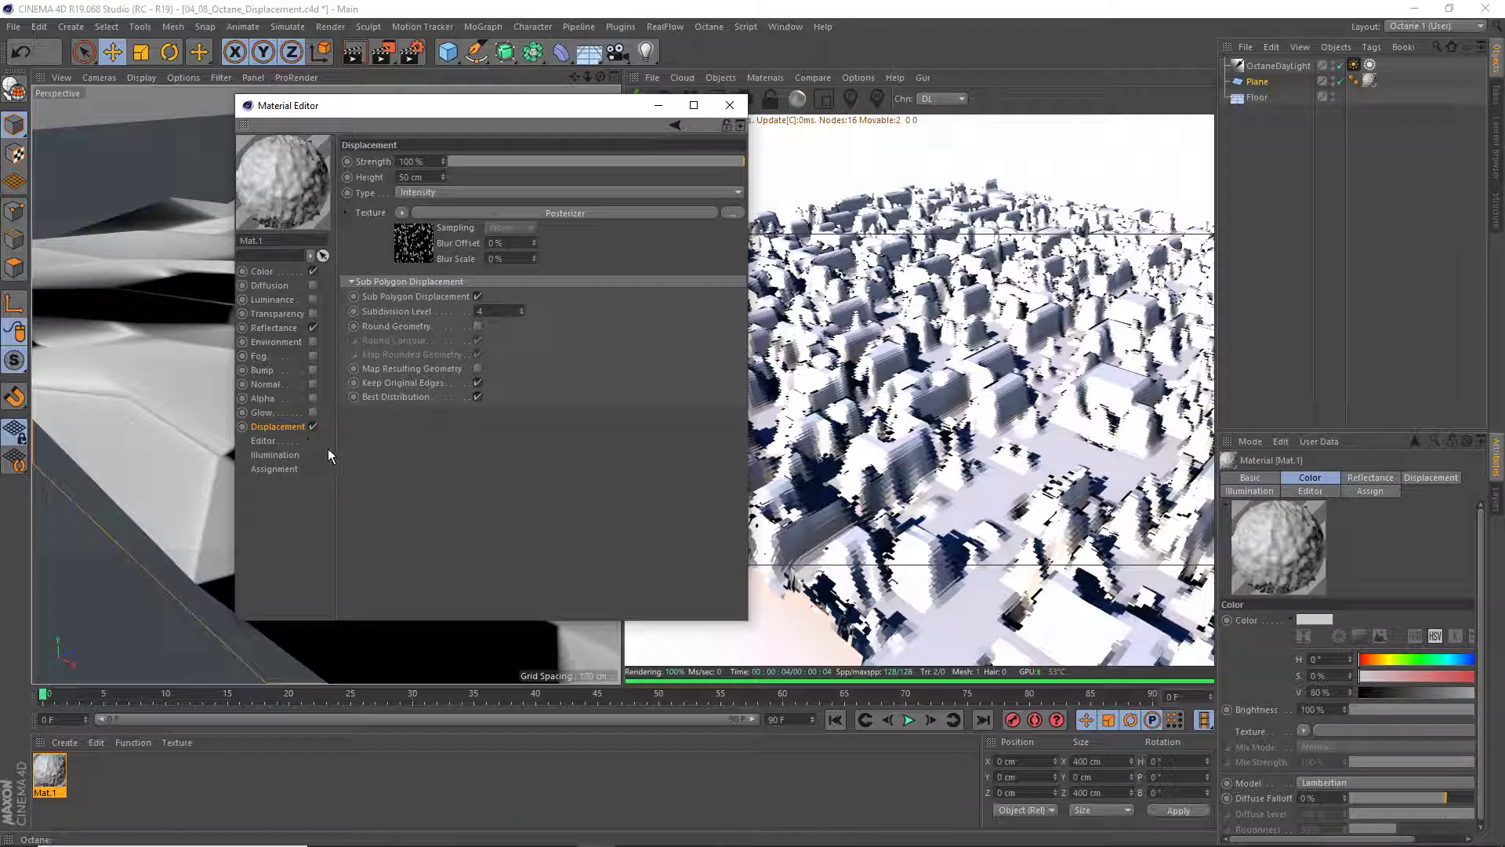
click(475, 213)
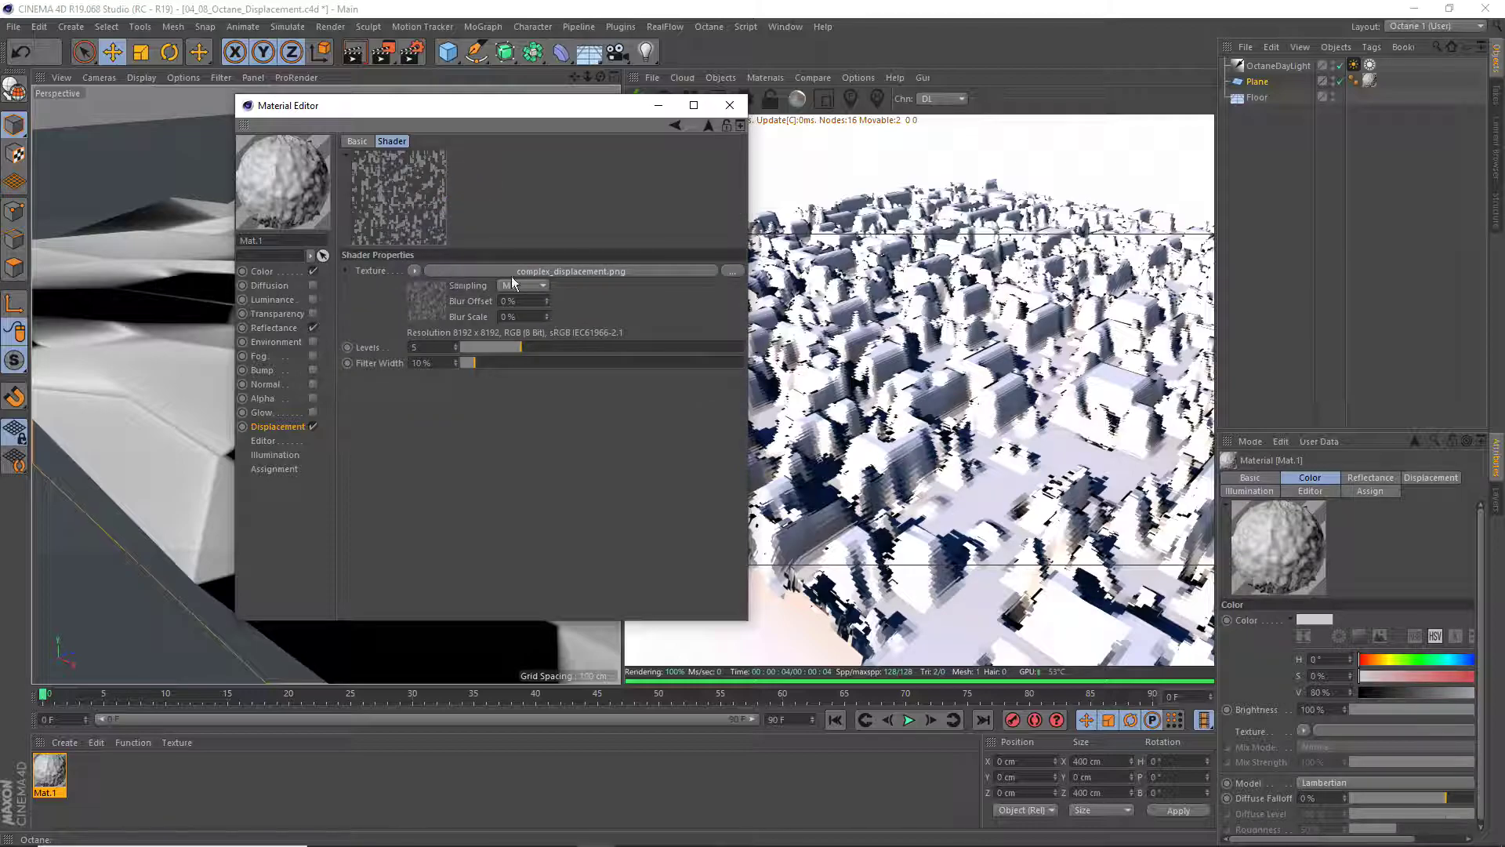
click(675, 125)
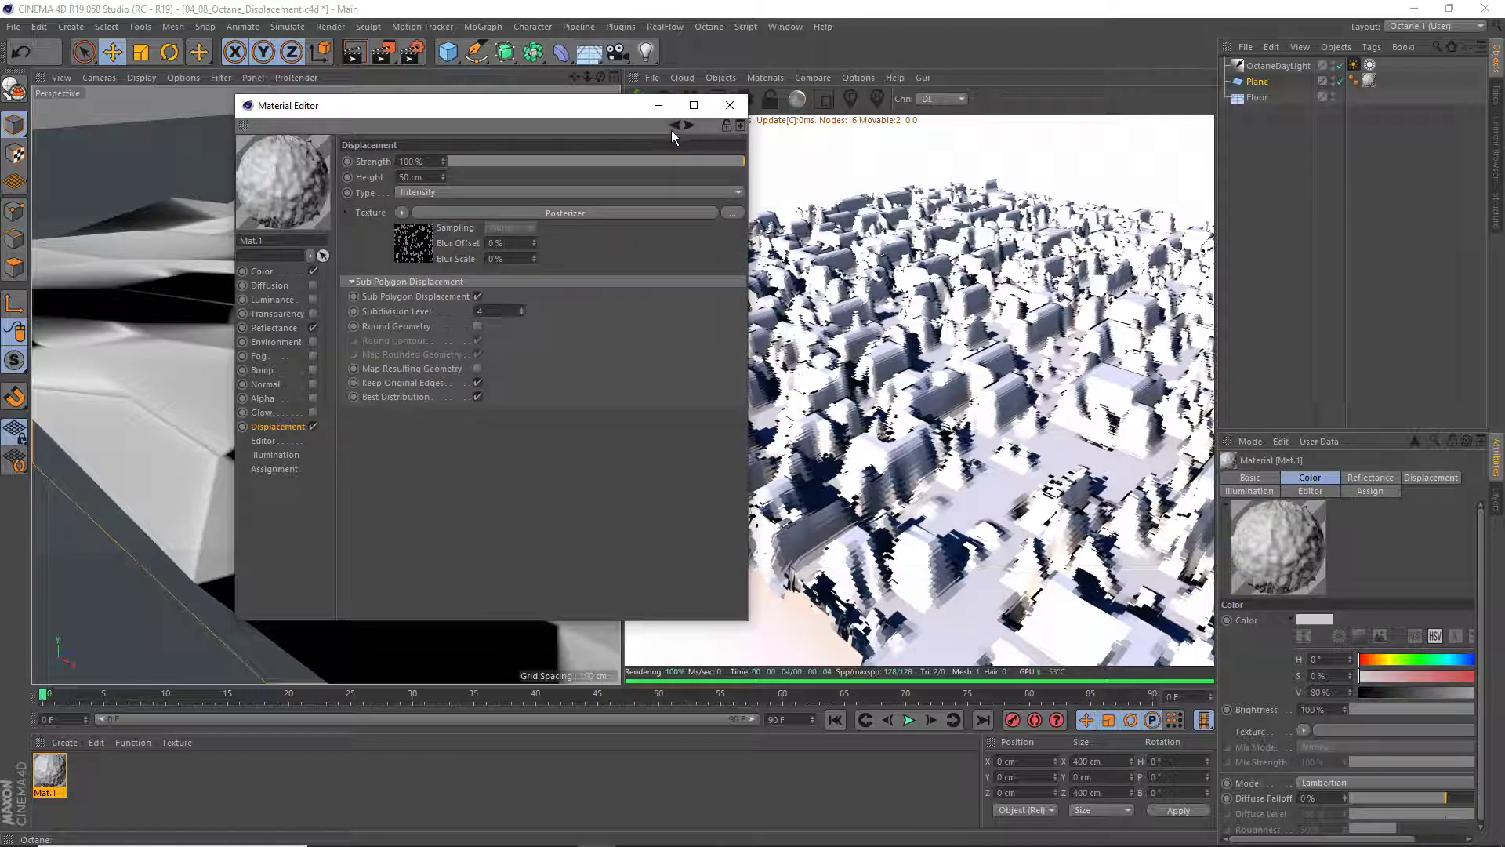
click(400, 214)
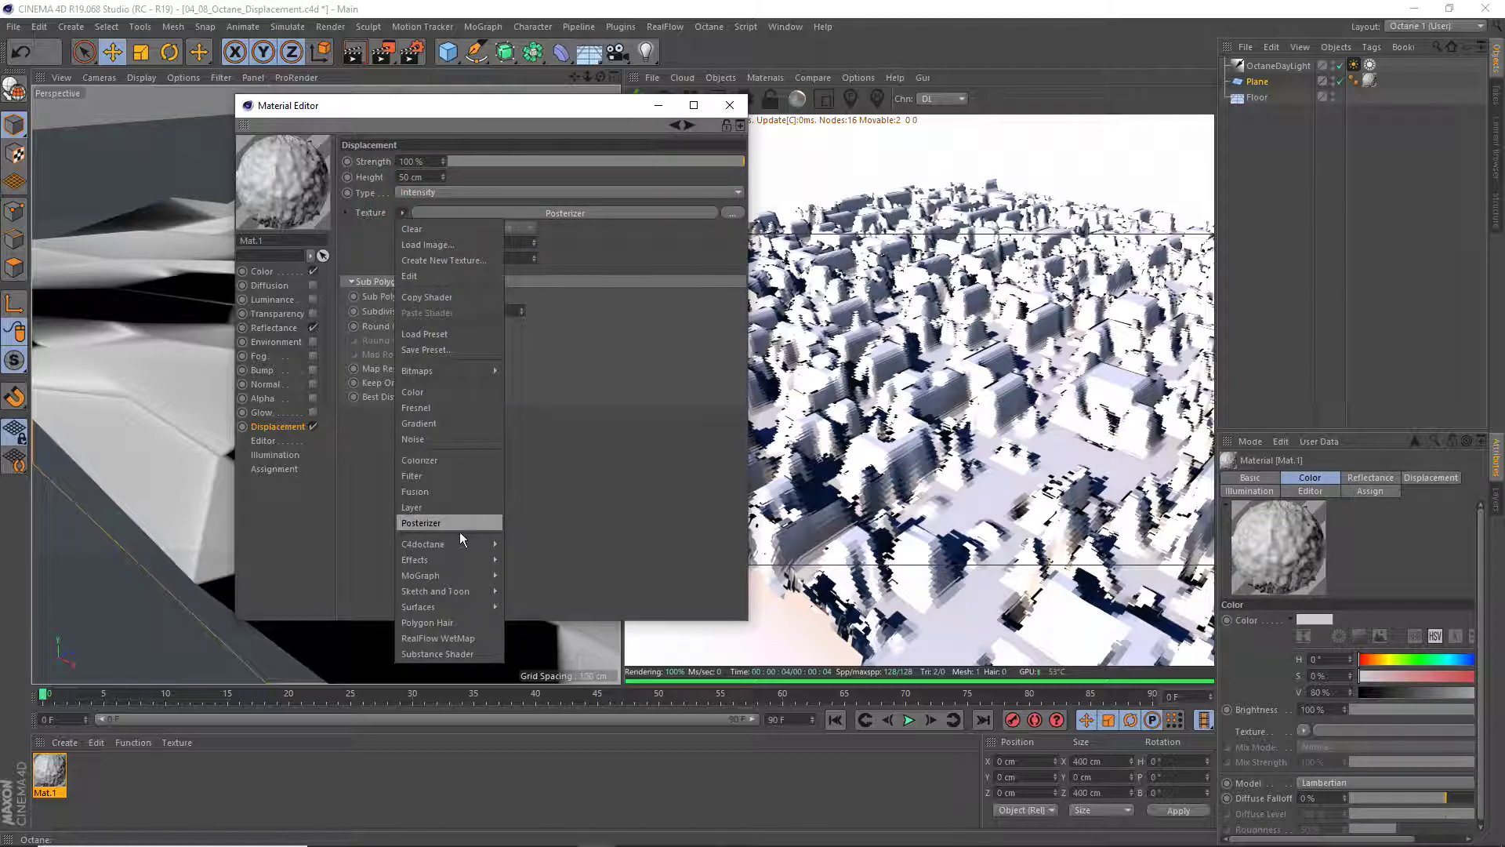
click(571, 319)
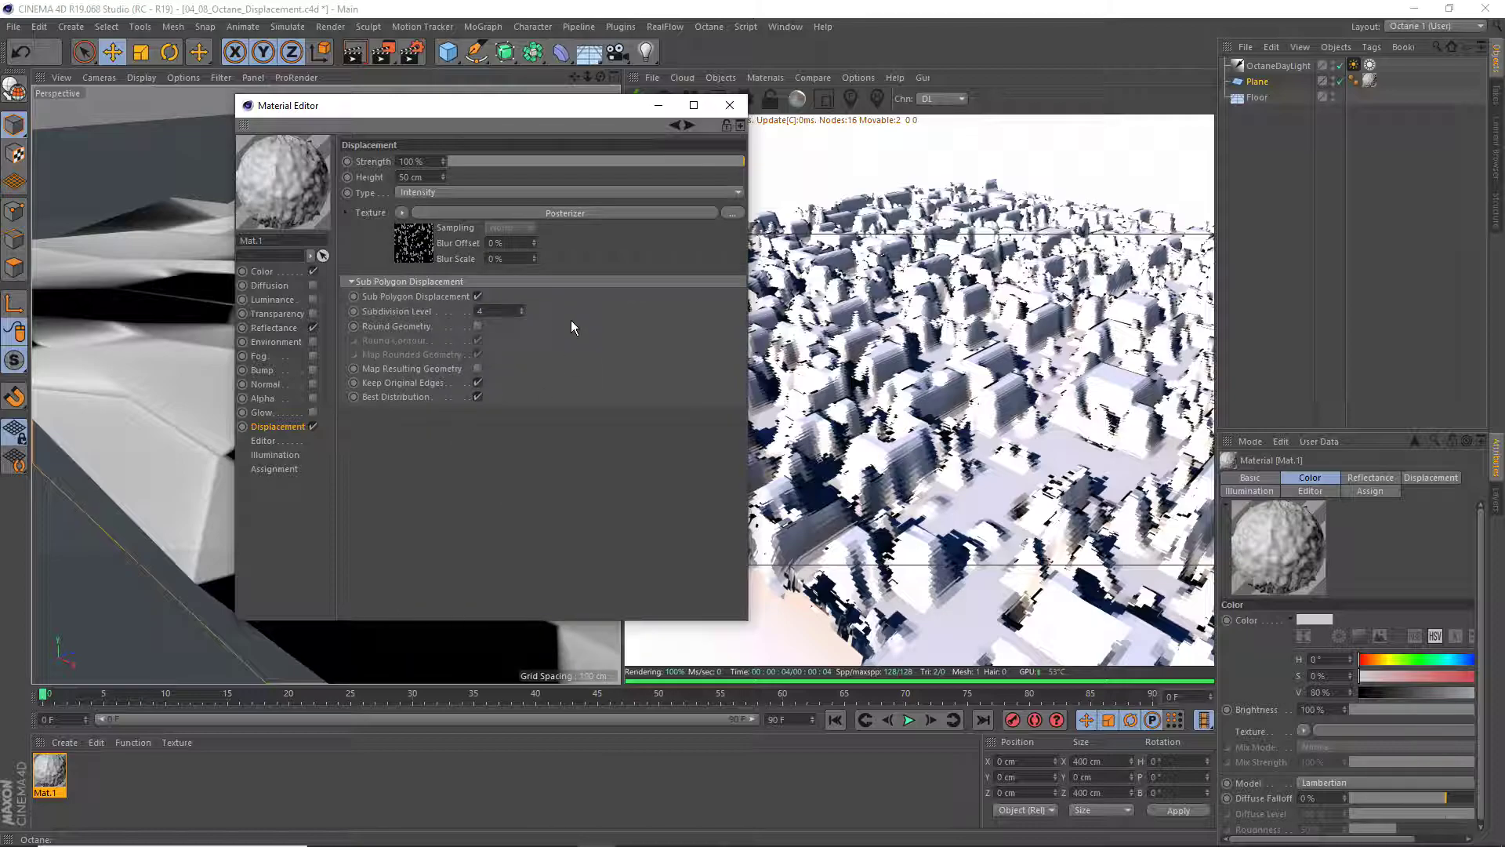
click(729, 104)
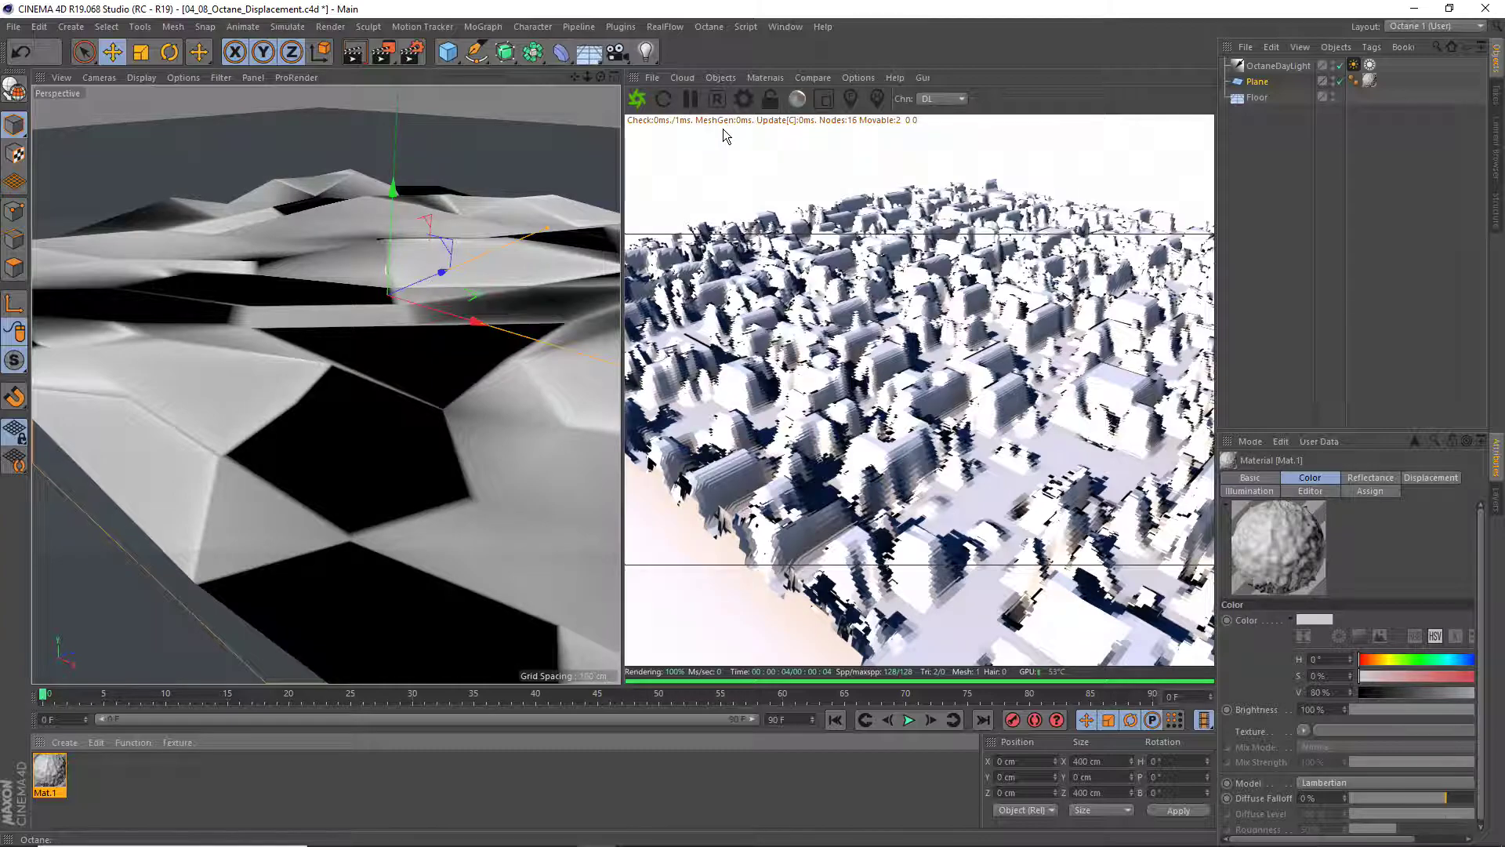
Glance at the Octane render settings, then close them and scroll the view
click(744, 98)
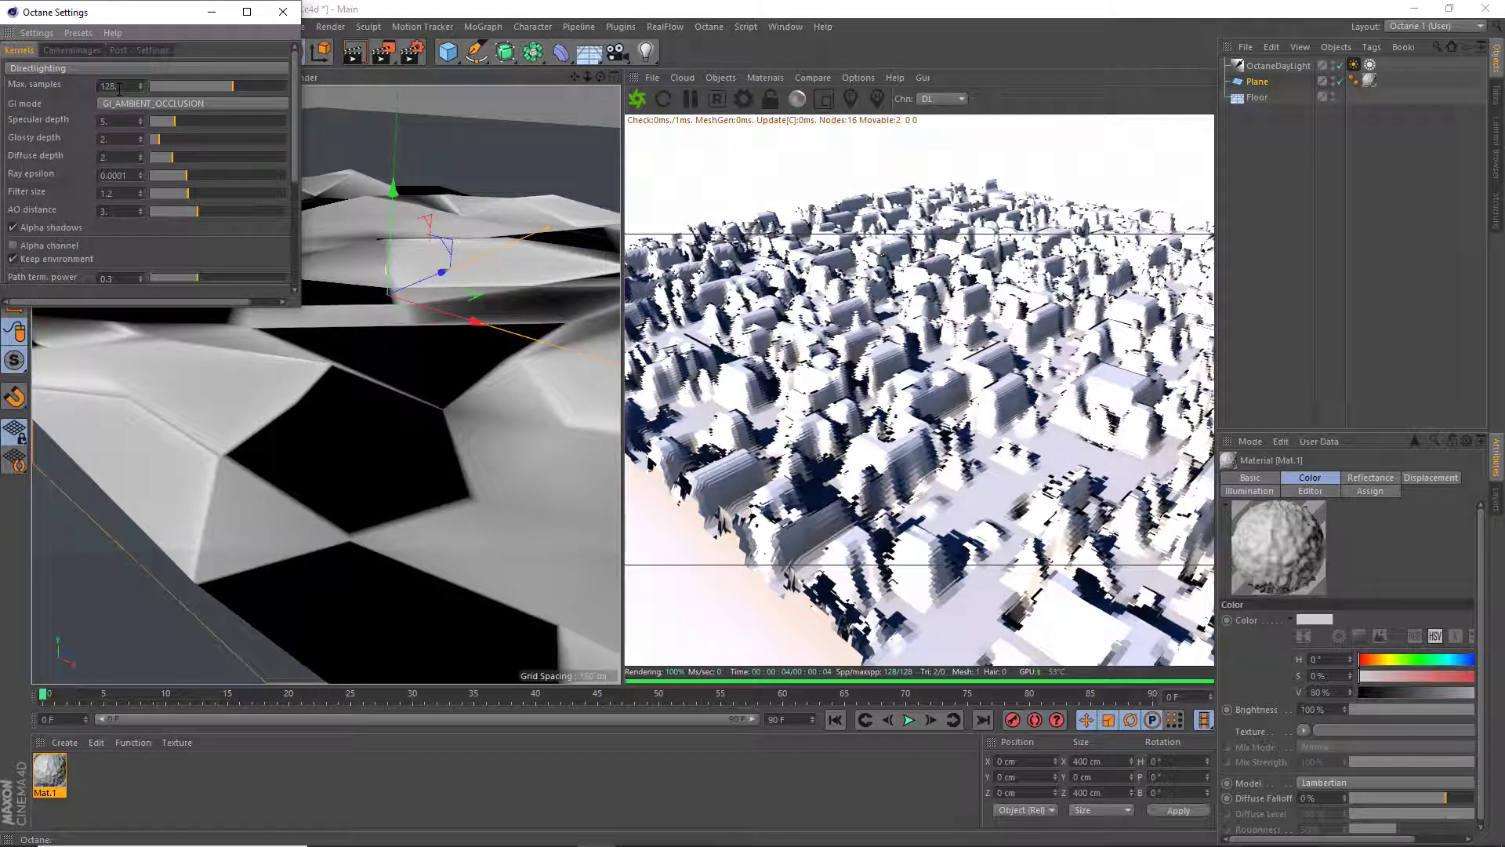
click(283, 11)
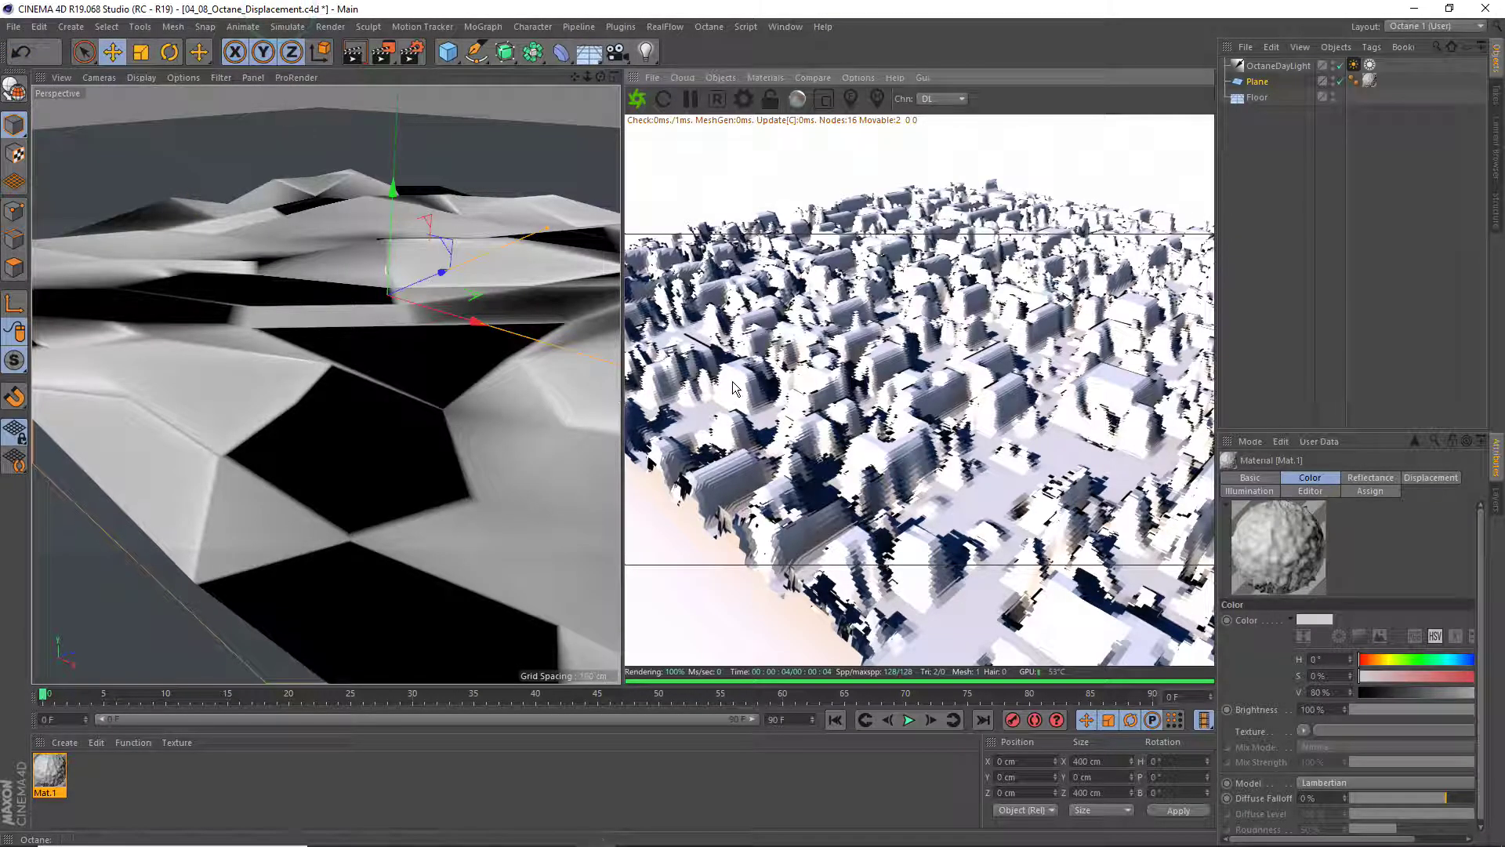
scroll(398, 497, up, 1)
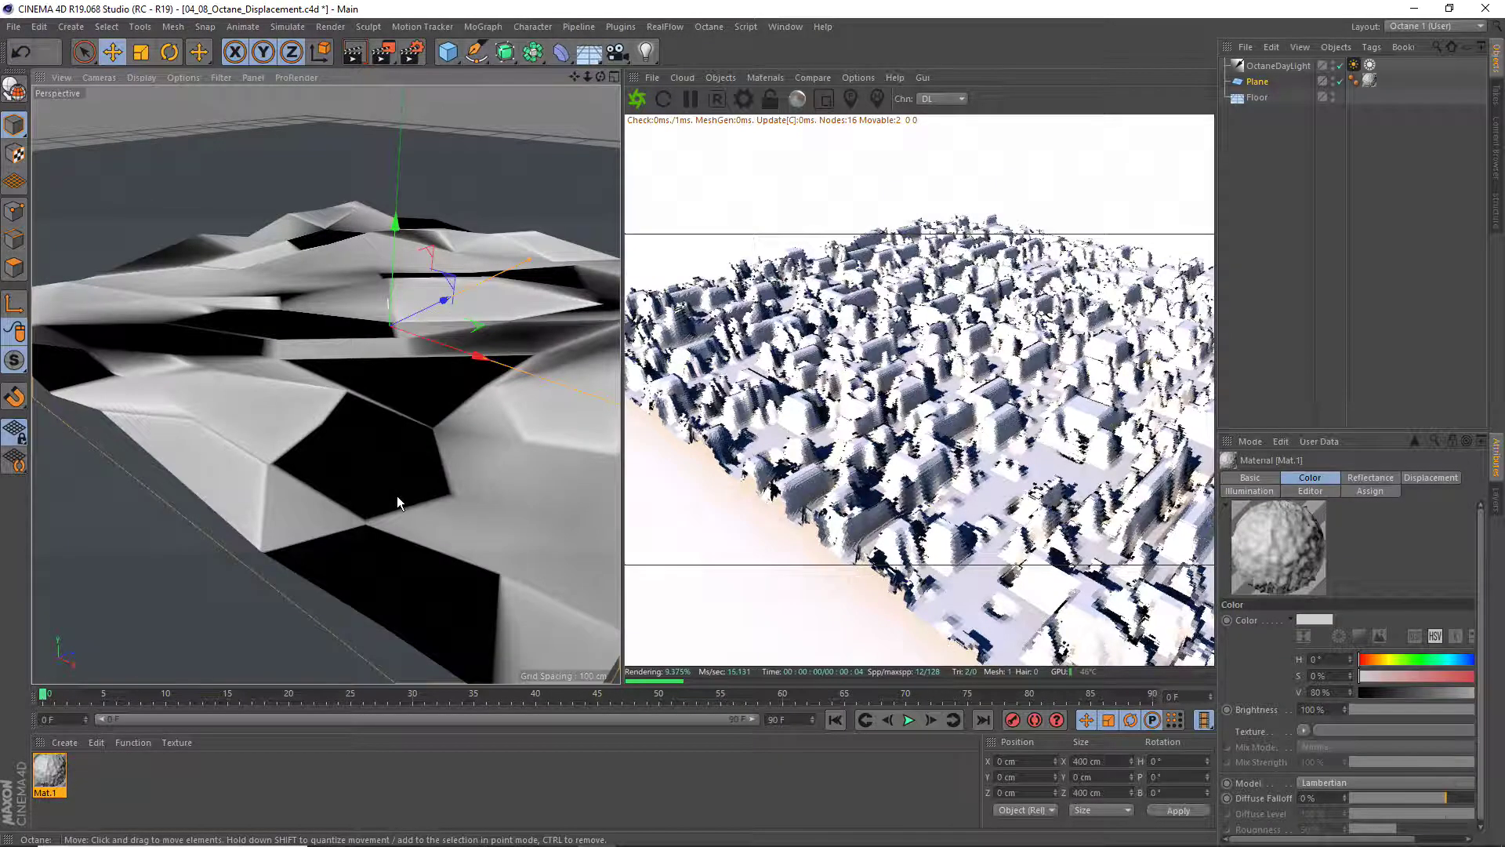
scroll(397, 496, down, 1)
scroll(397, 495, down, 1)
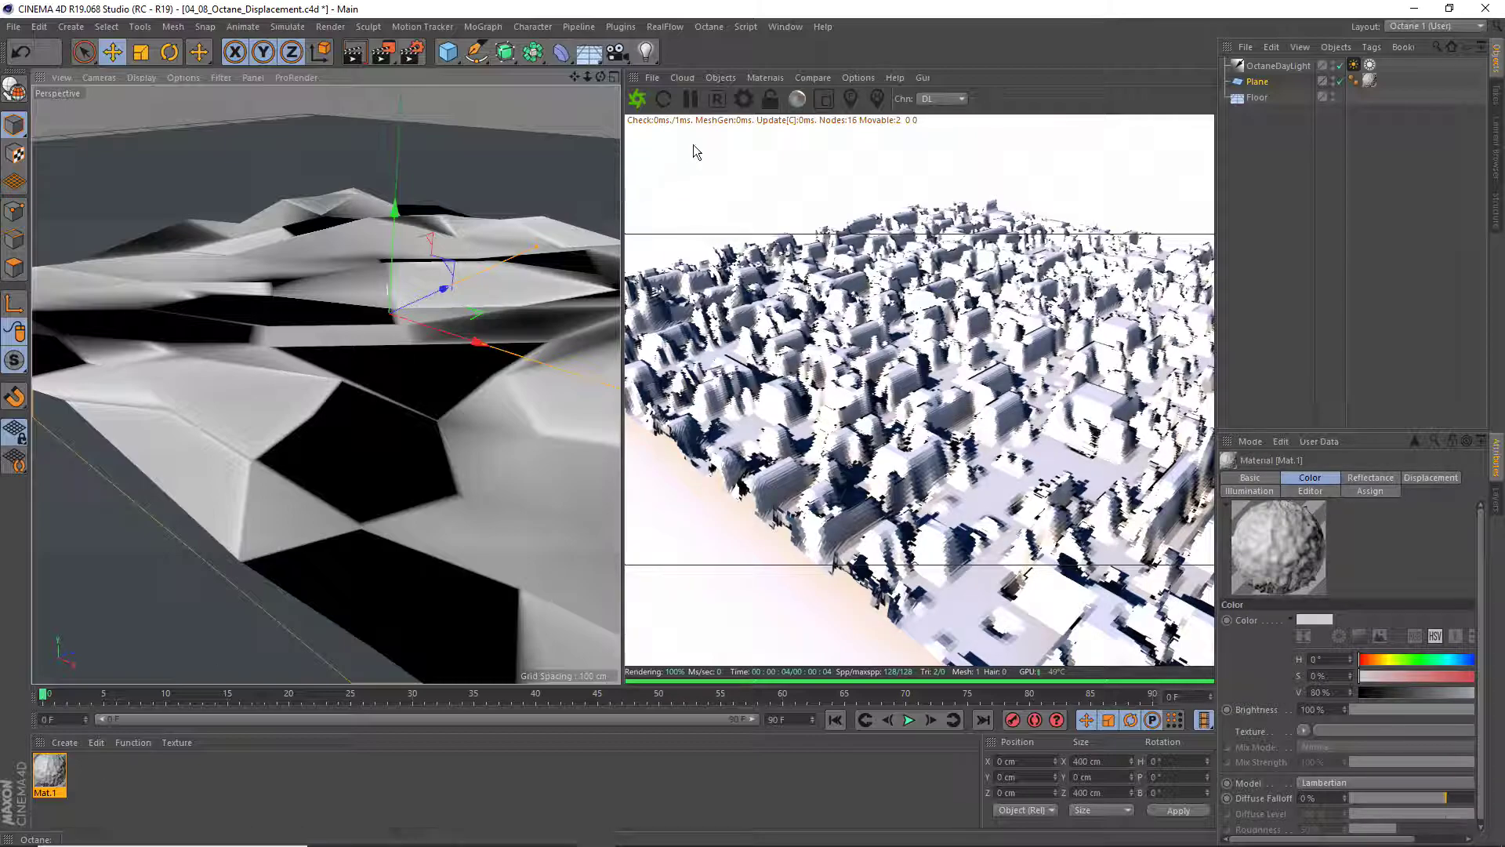
Select Mat.1 and bring up the Octane viewer's Materials menu
click(100, 787)
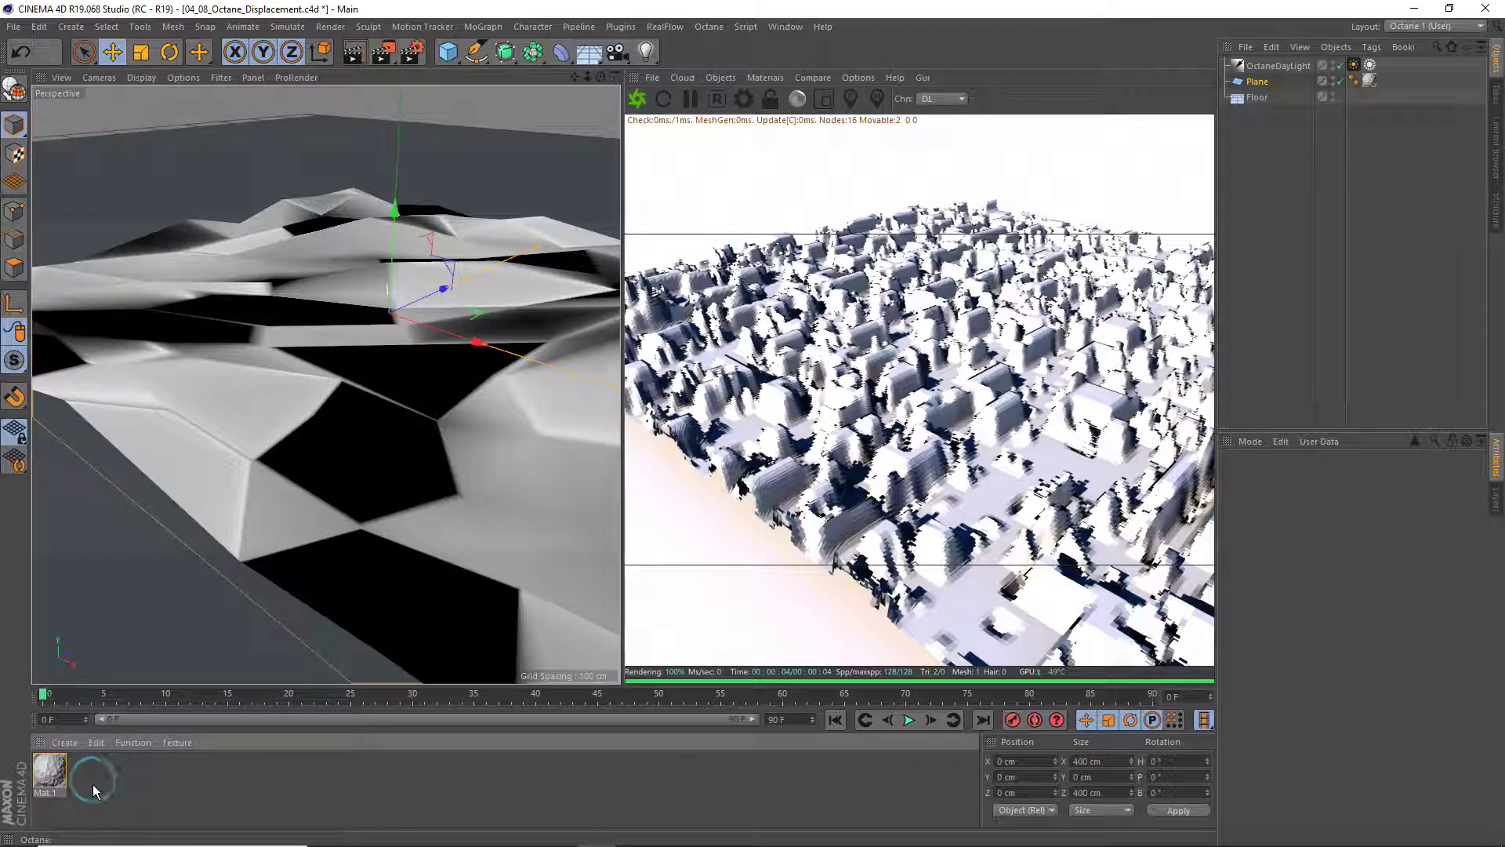
mouse_move(50, 774)
mouse_down()
mouse_move(423, 616)
mouse_move(715, 389)
mouse_move(49, 776)
mouse_up()
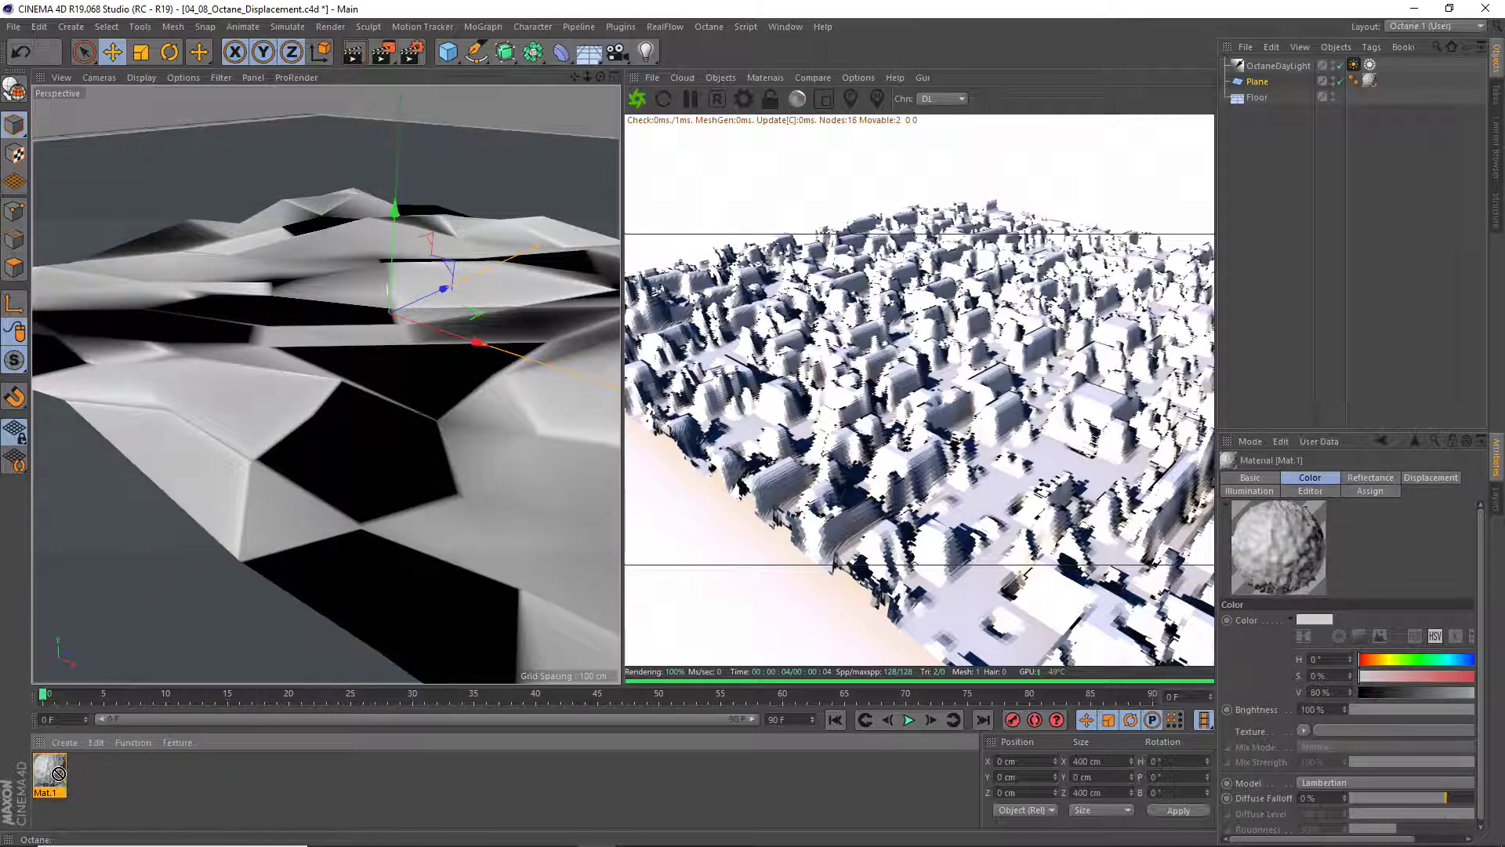
right_click(47, 776)
click(296, 789)
click(762, 78)
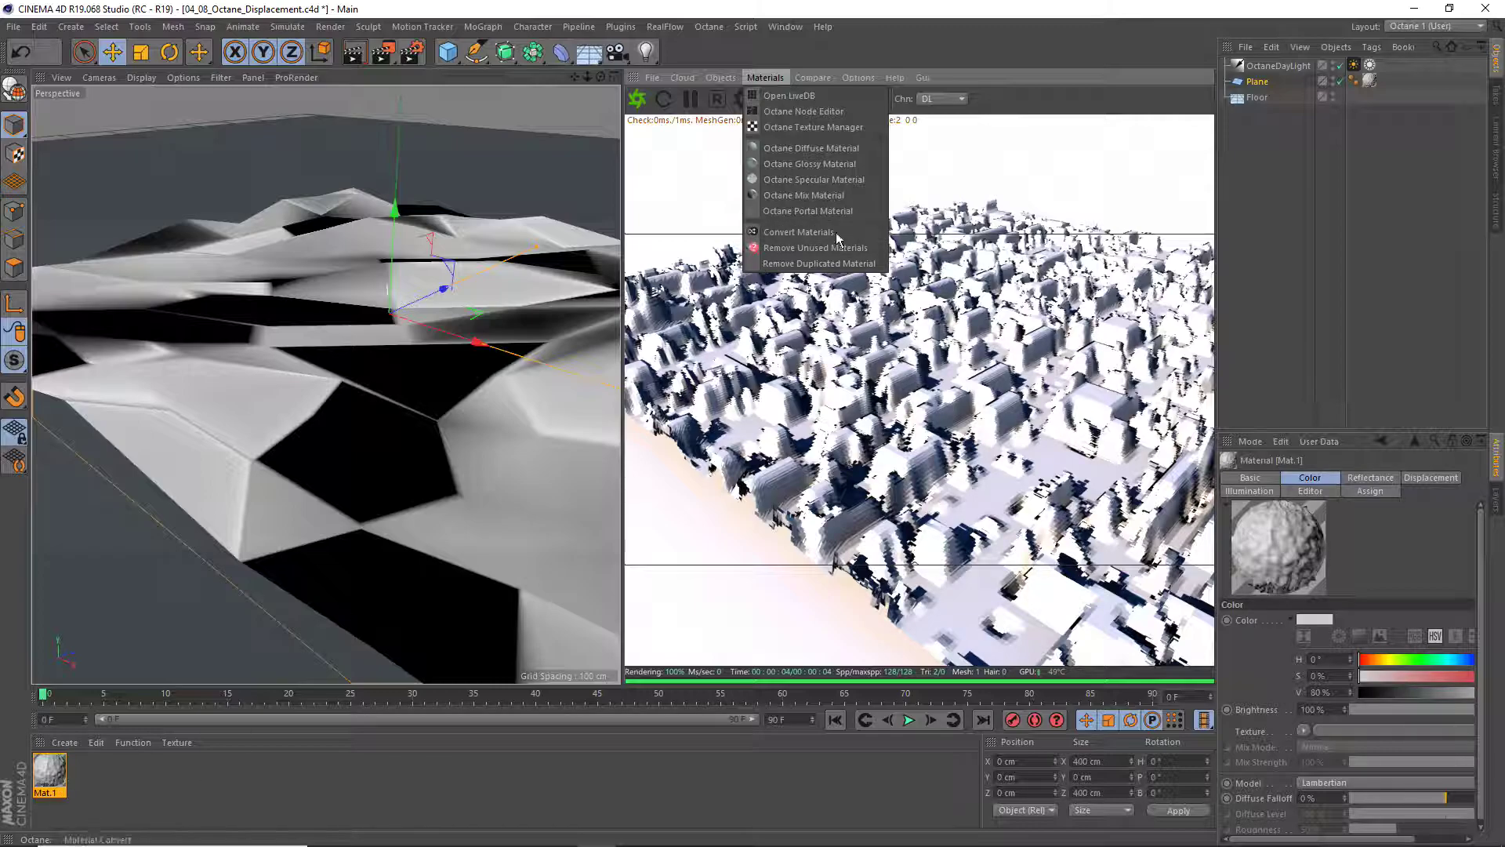
Convert Mat.1 to an Octane material and inspect it in the Material Editor
click(816, 233)
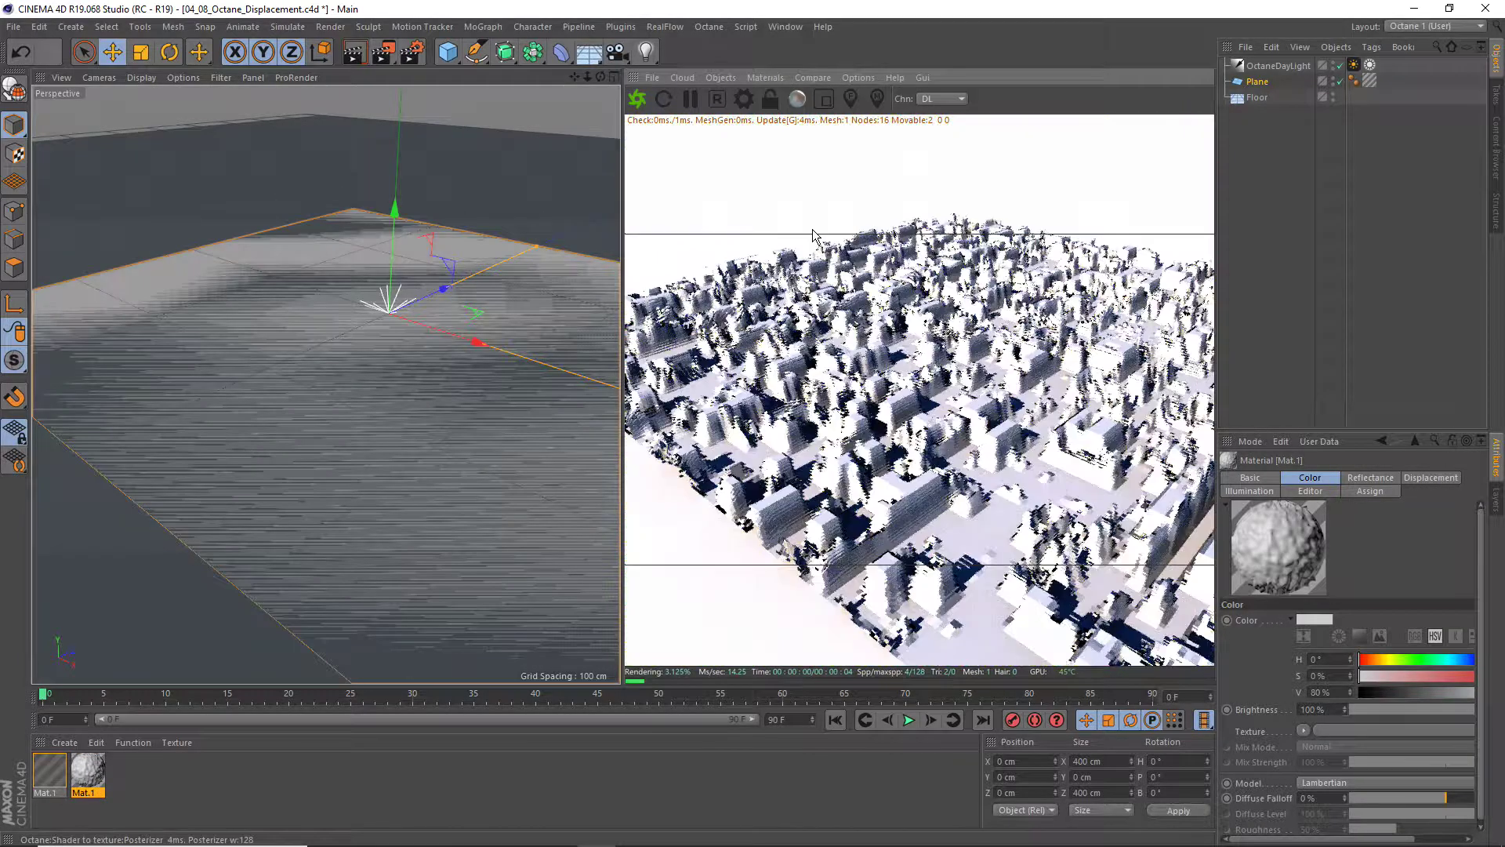
click(59, 777)
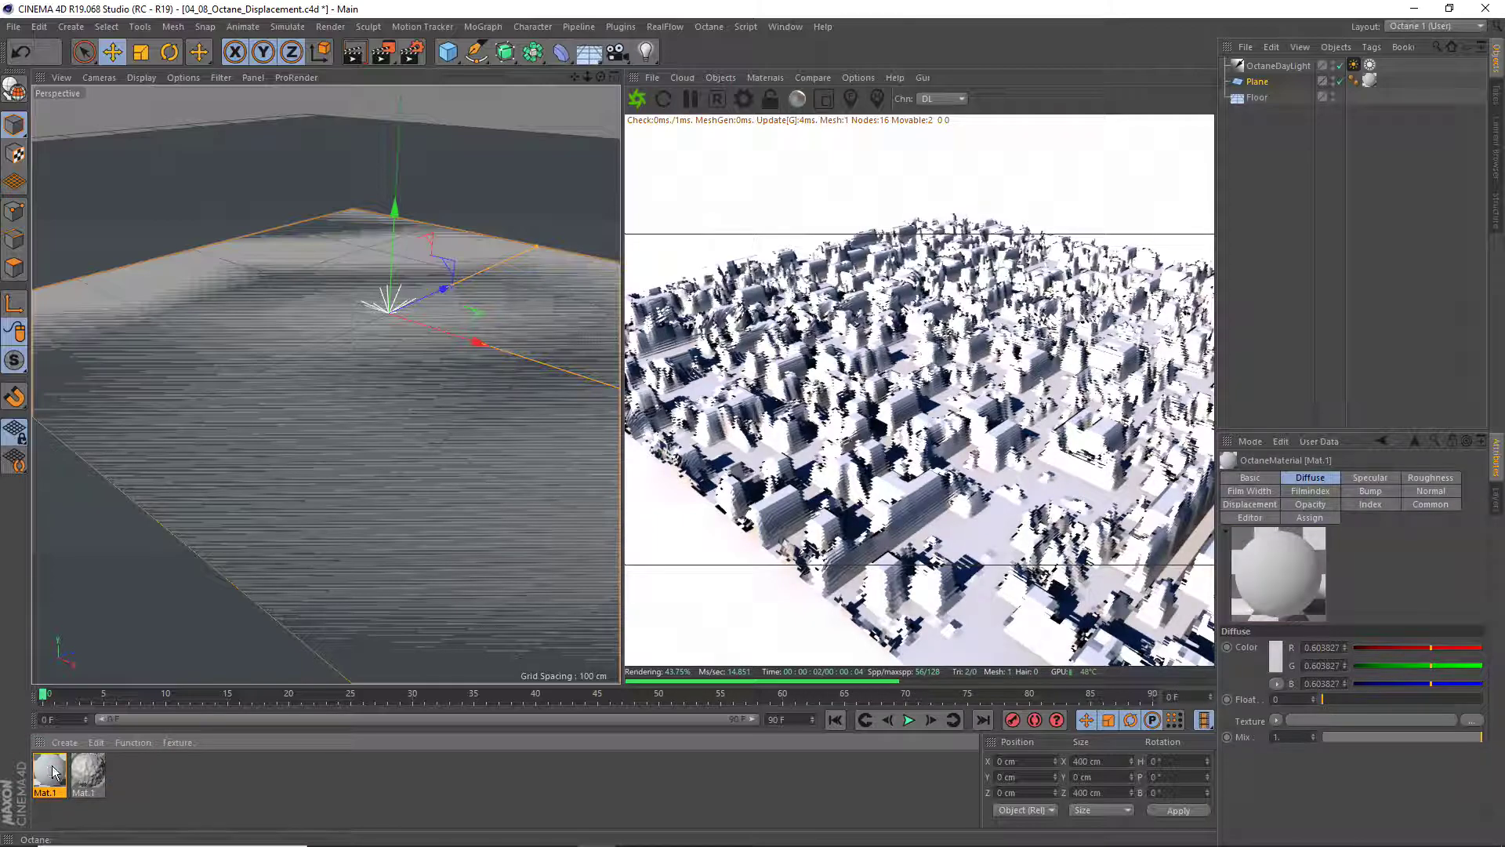
double_click(55, 774)
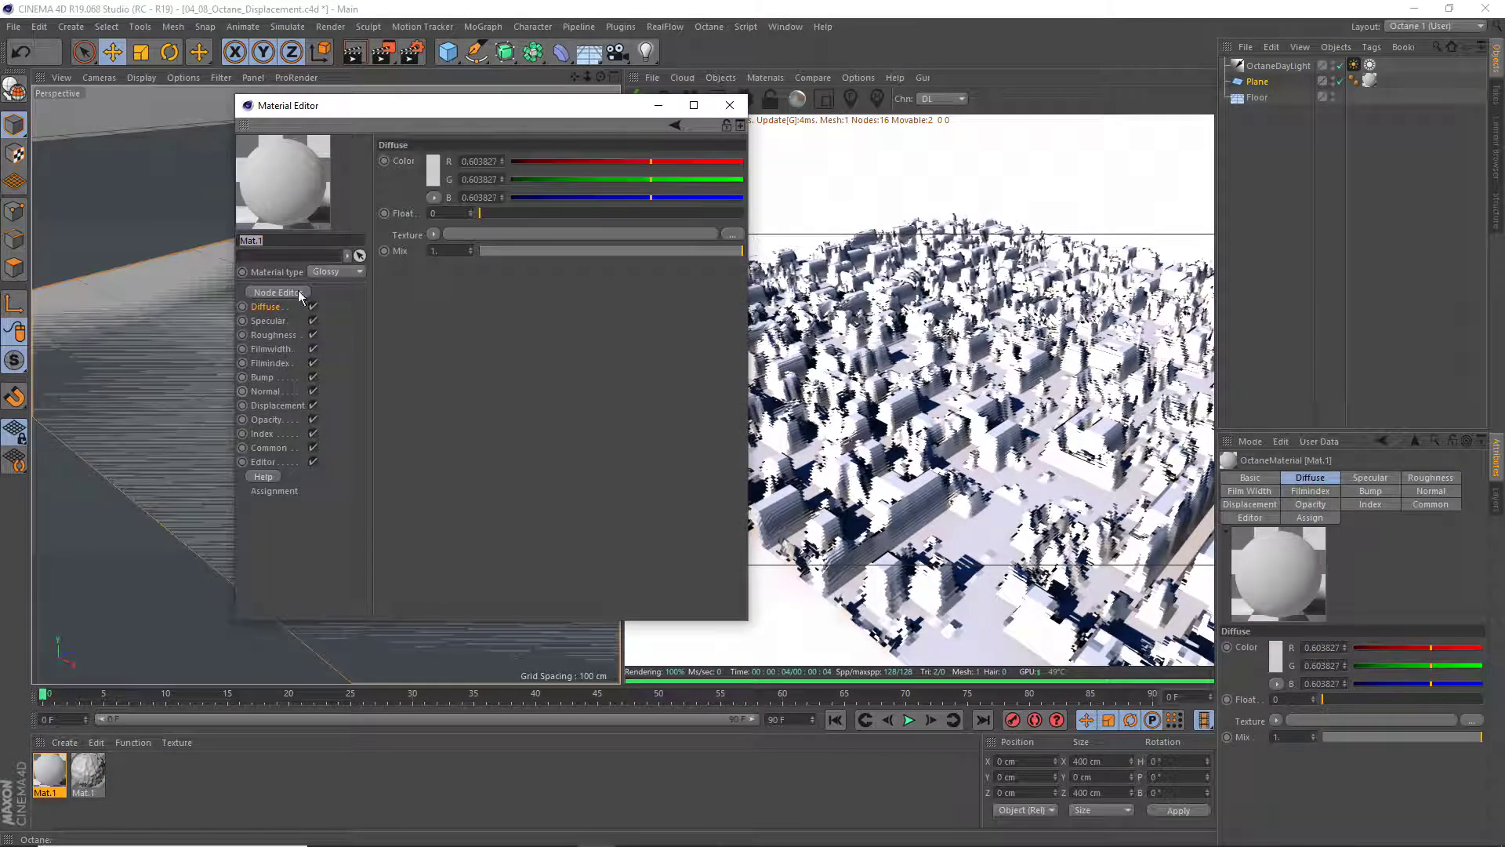
click(276, 293)
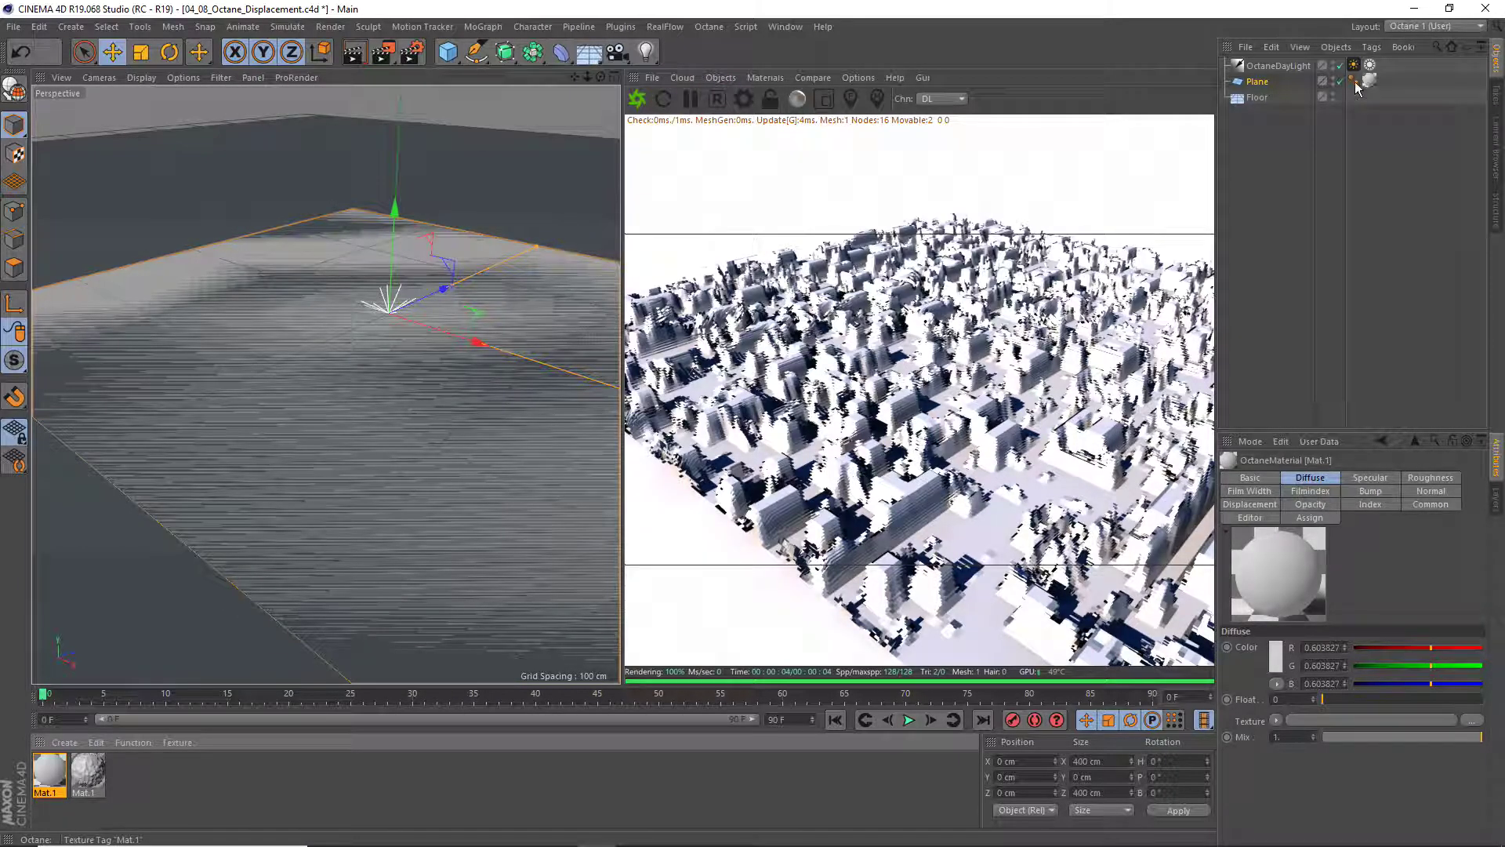
Remove the unused standard Mat.1 and select the plane's material tag
click(86, 776)
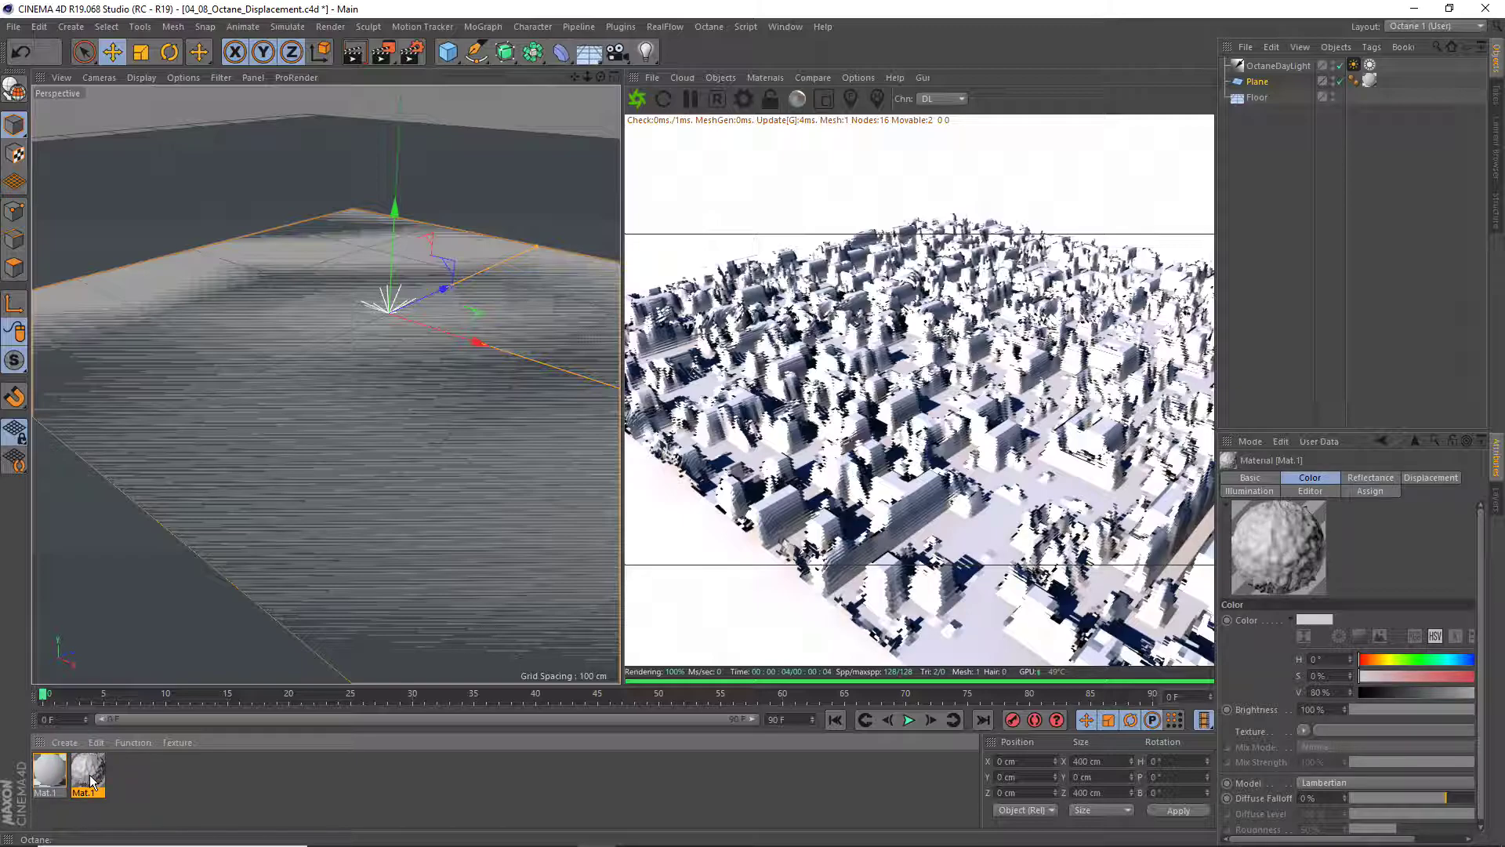
click(765, 78)
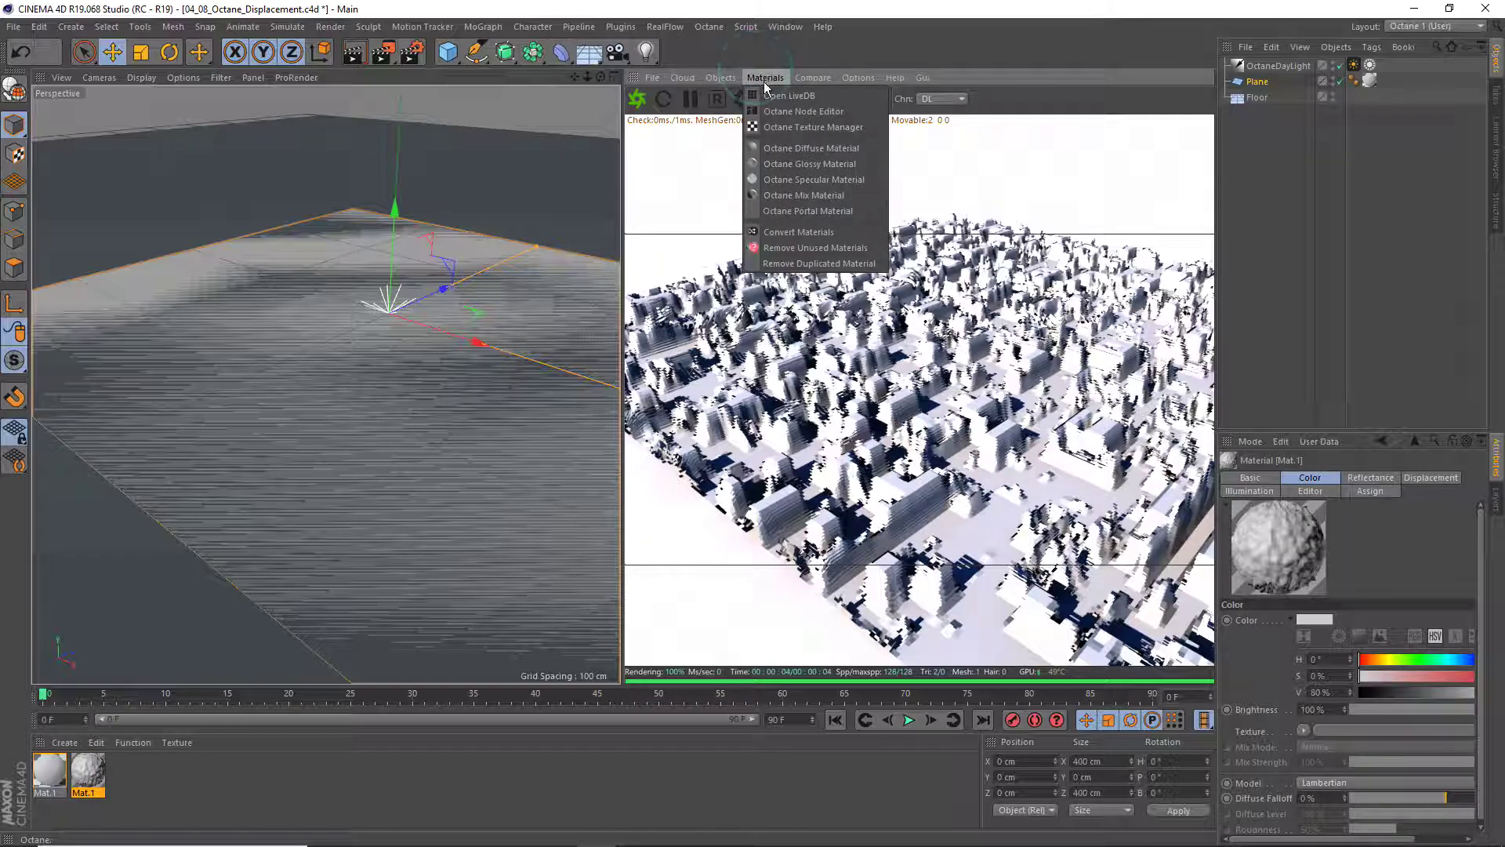
click(806, 248)
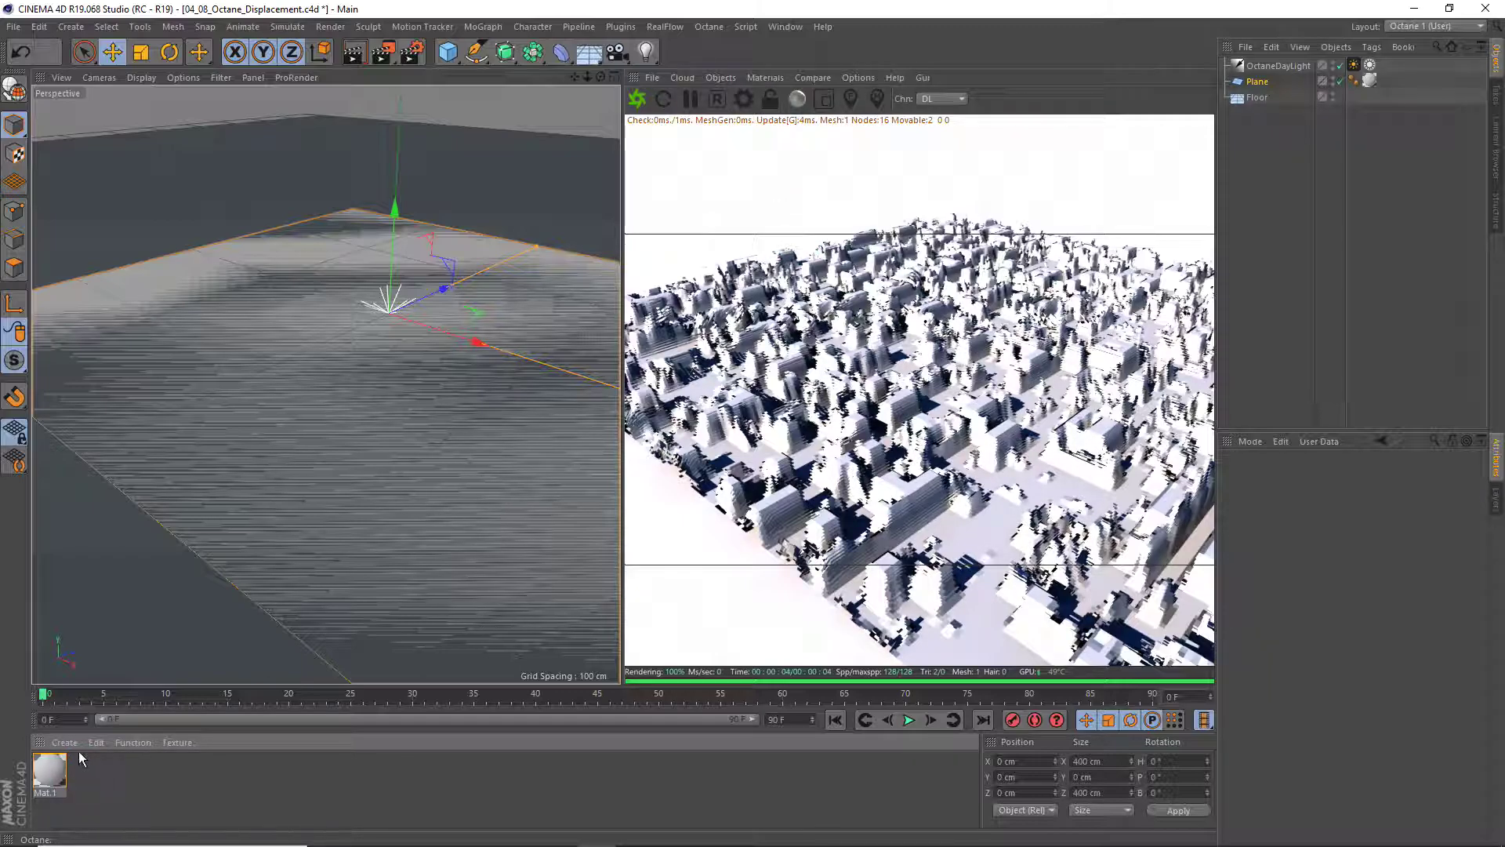
click(48, 772)
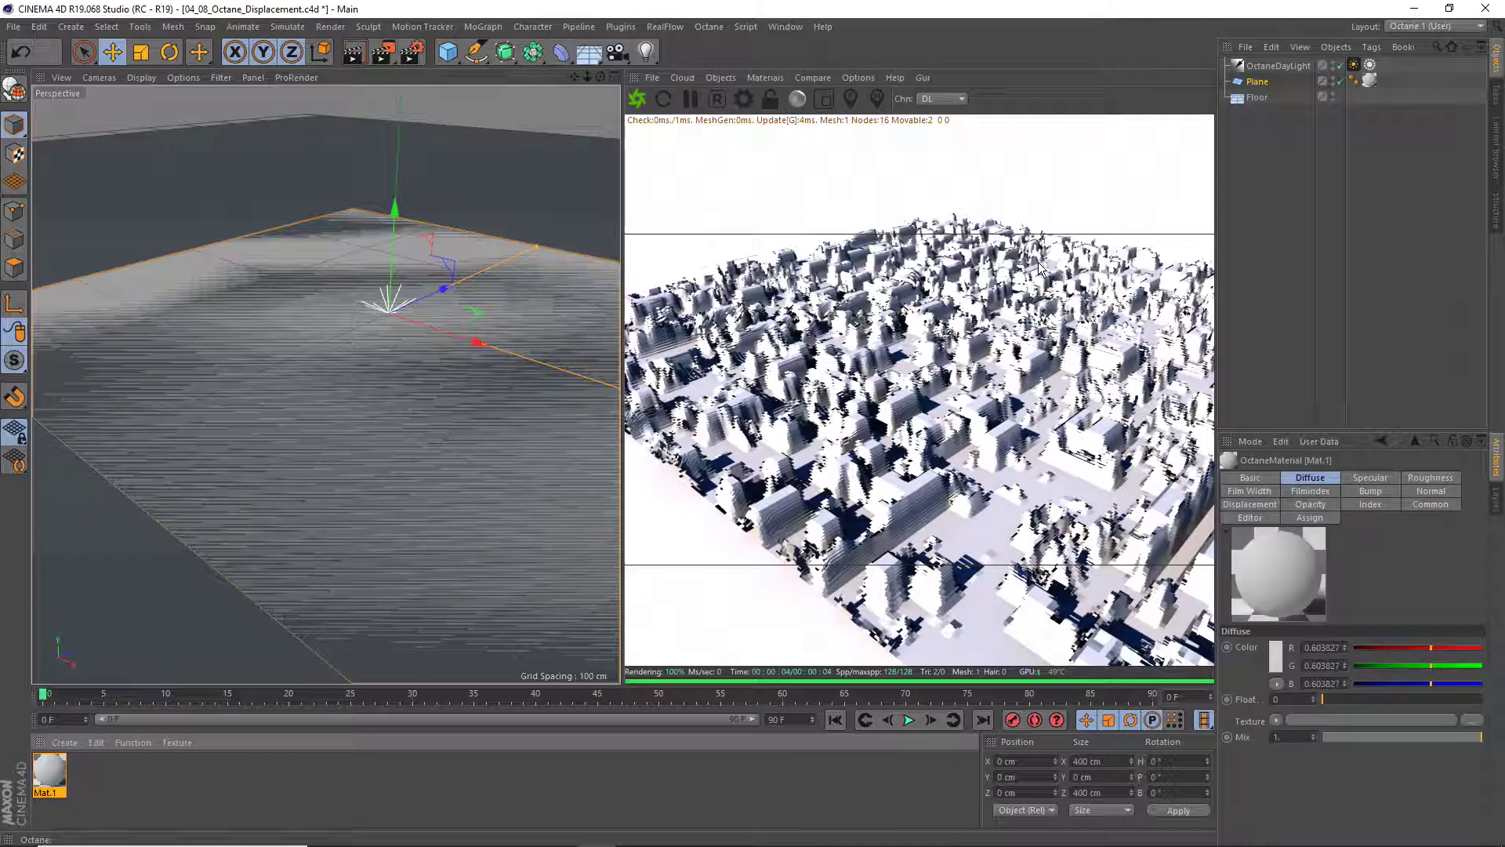
click(1370, 81)
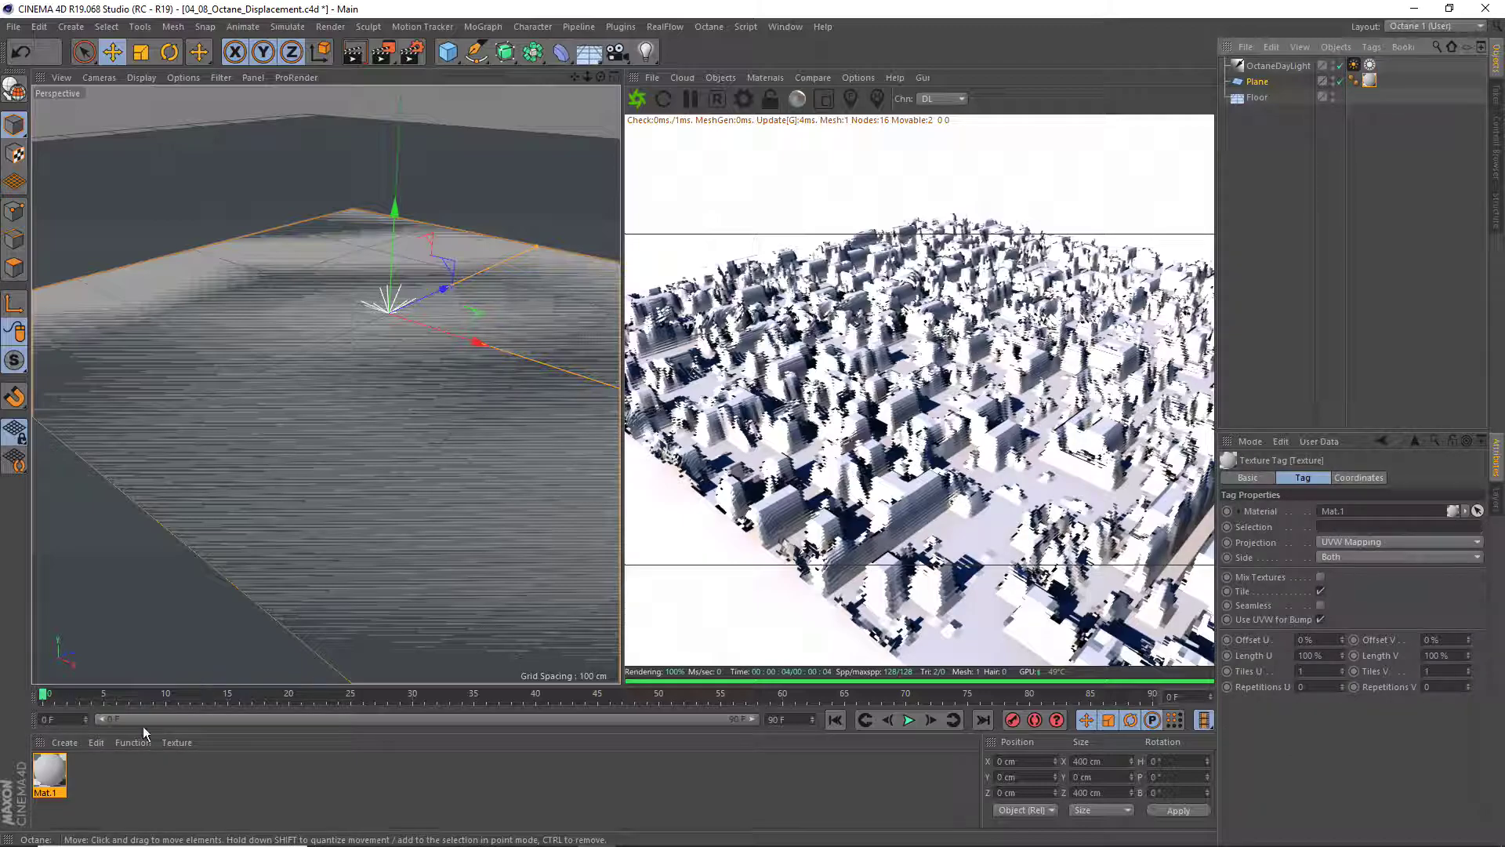
Set the Octane displacement shader's Level of details to 2048x2048
double_click(49, 773)
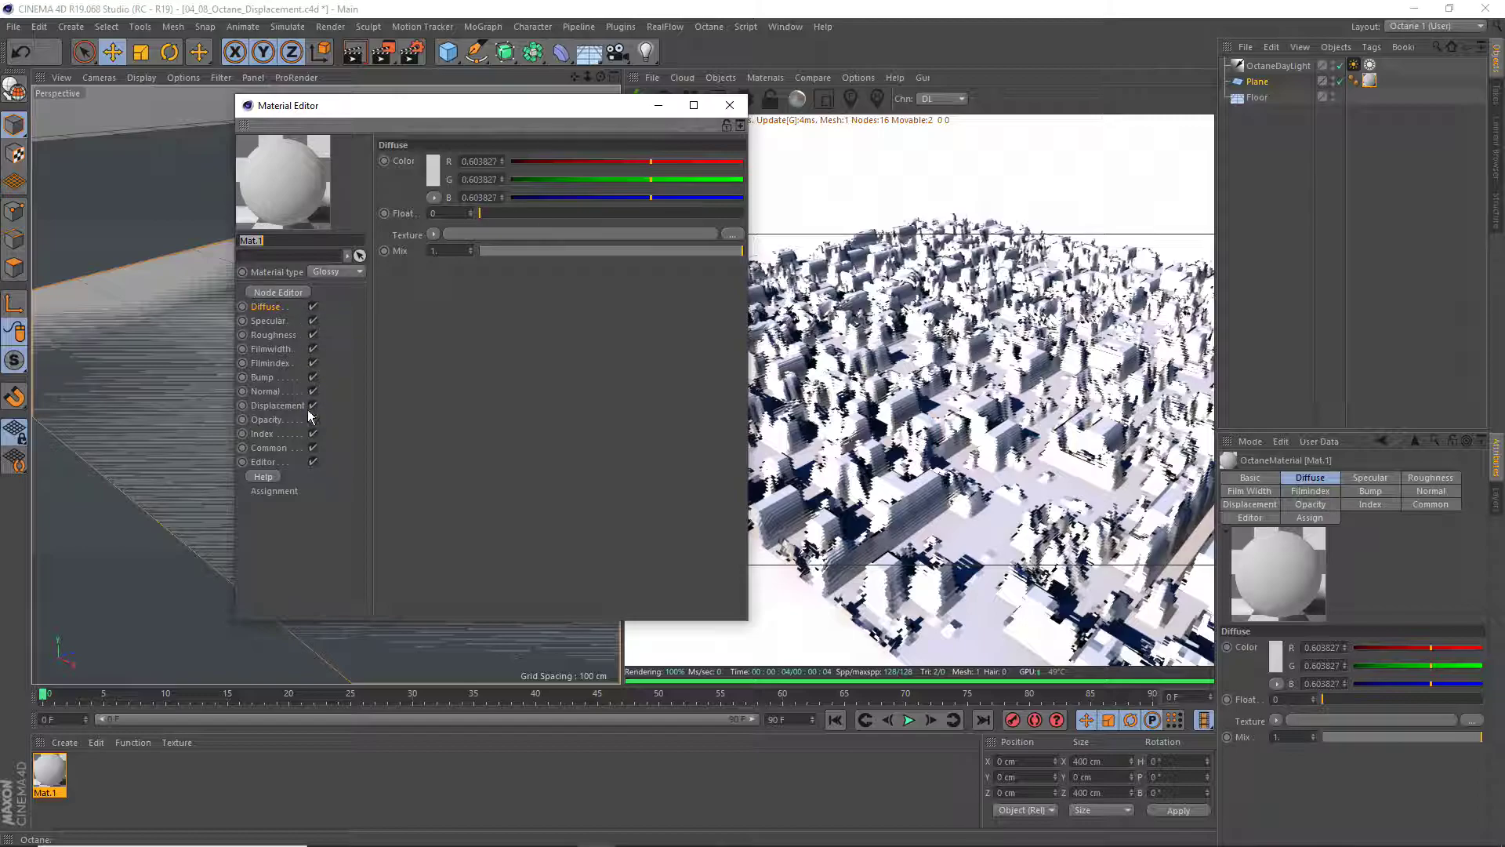
click(273, 334)
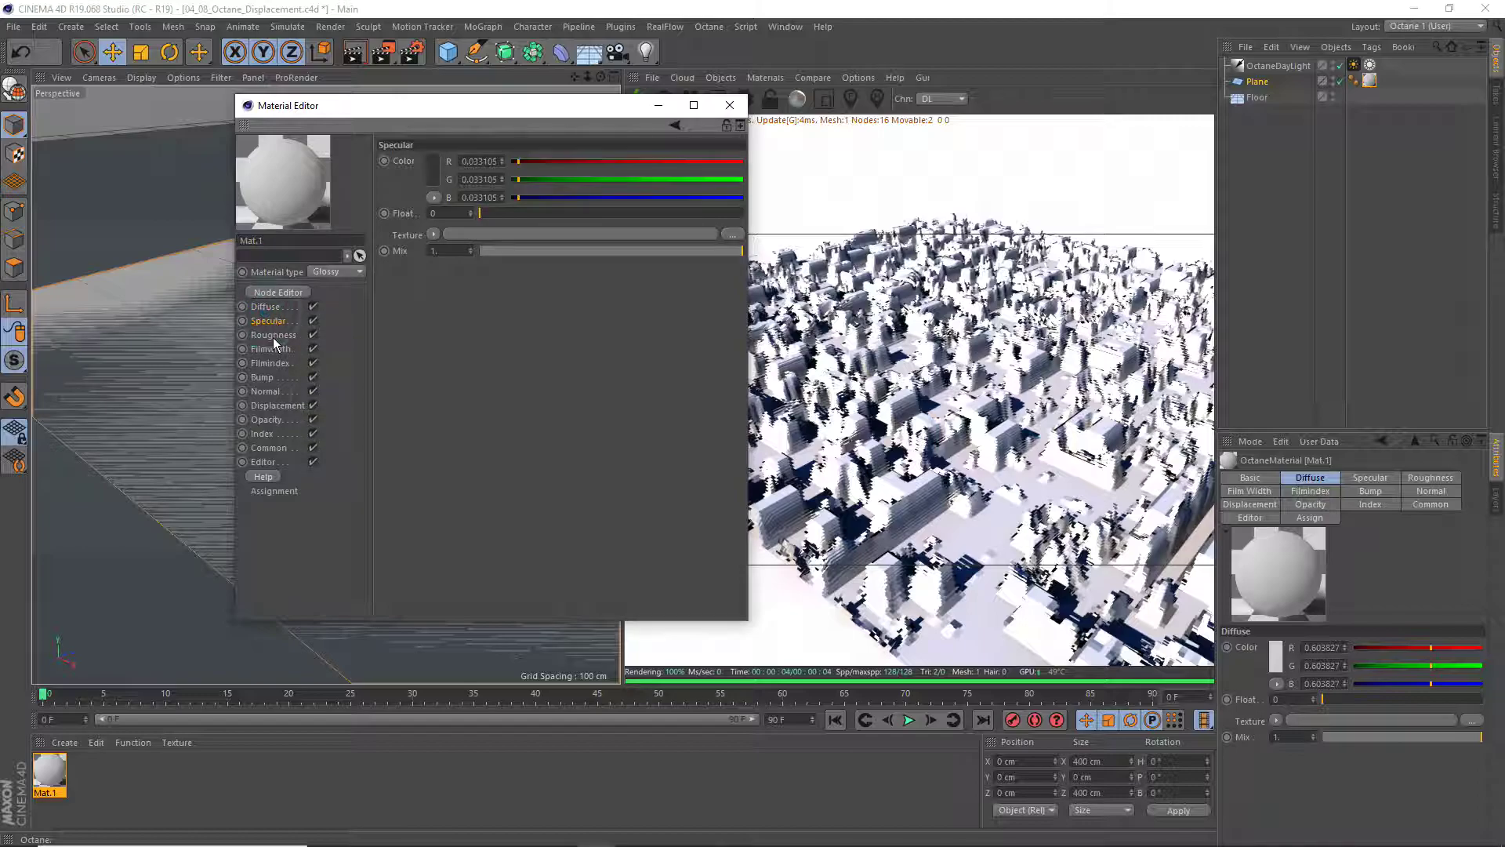
click(265, 376)
click(273, 407)
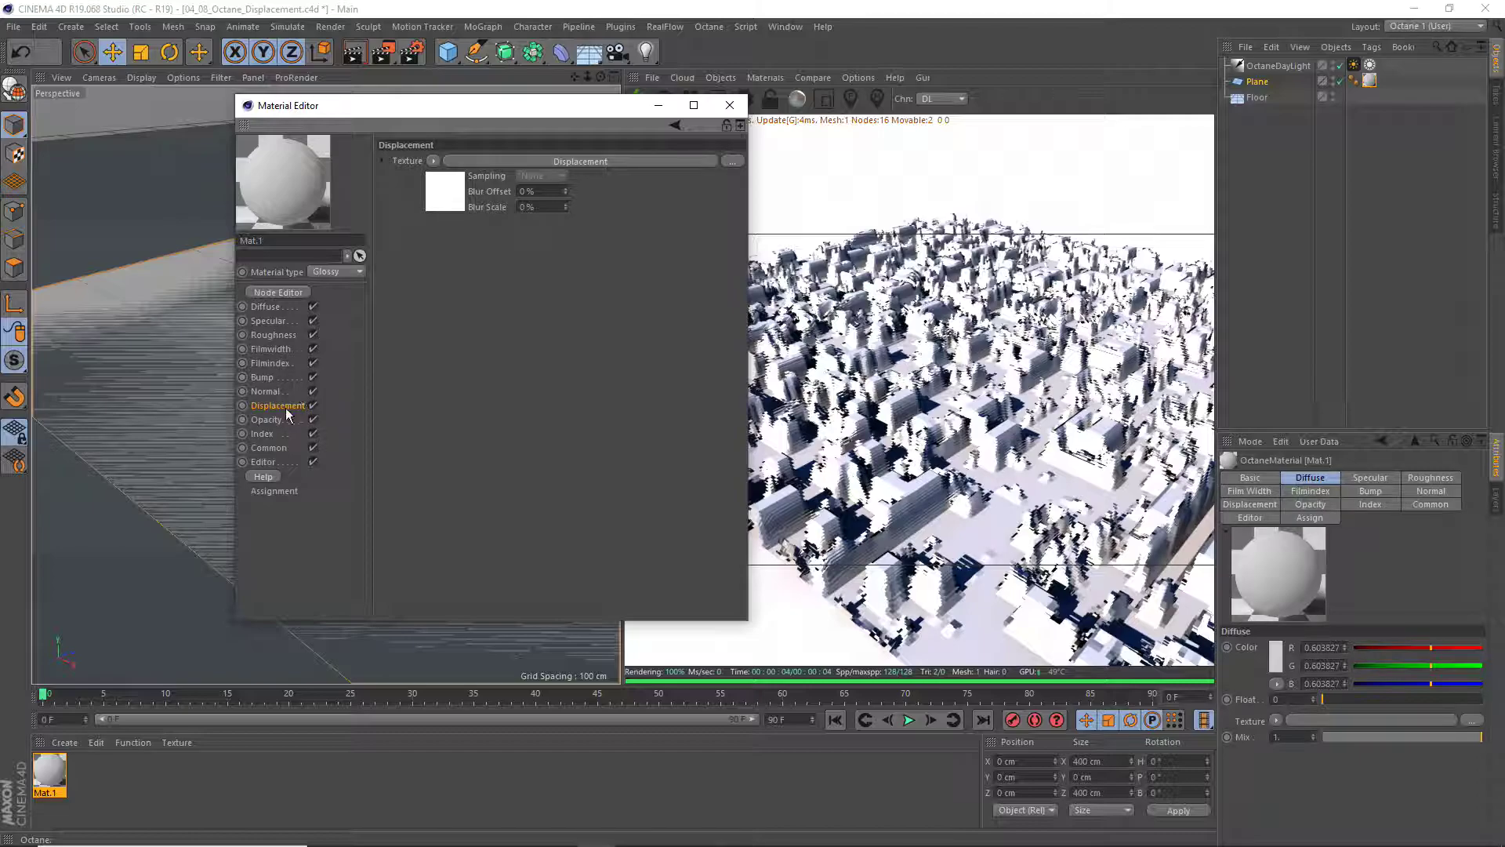
click(558, 161)
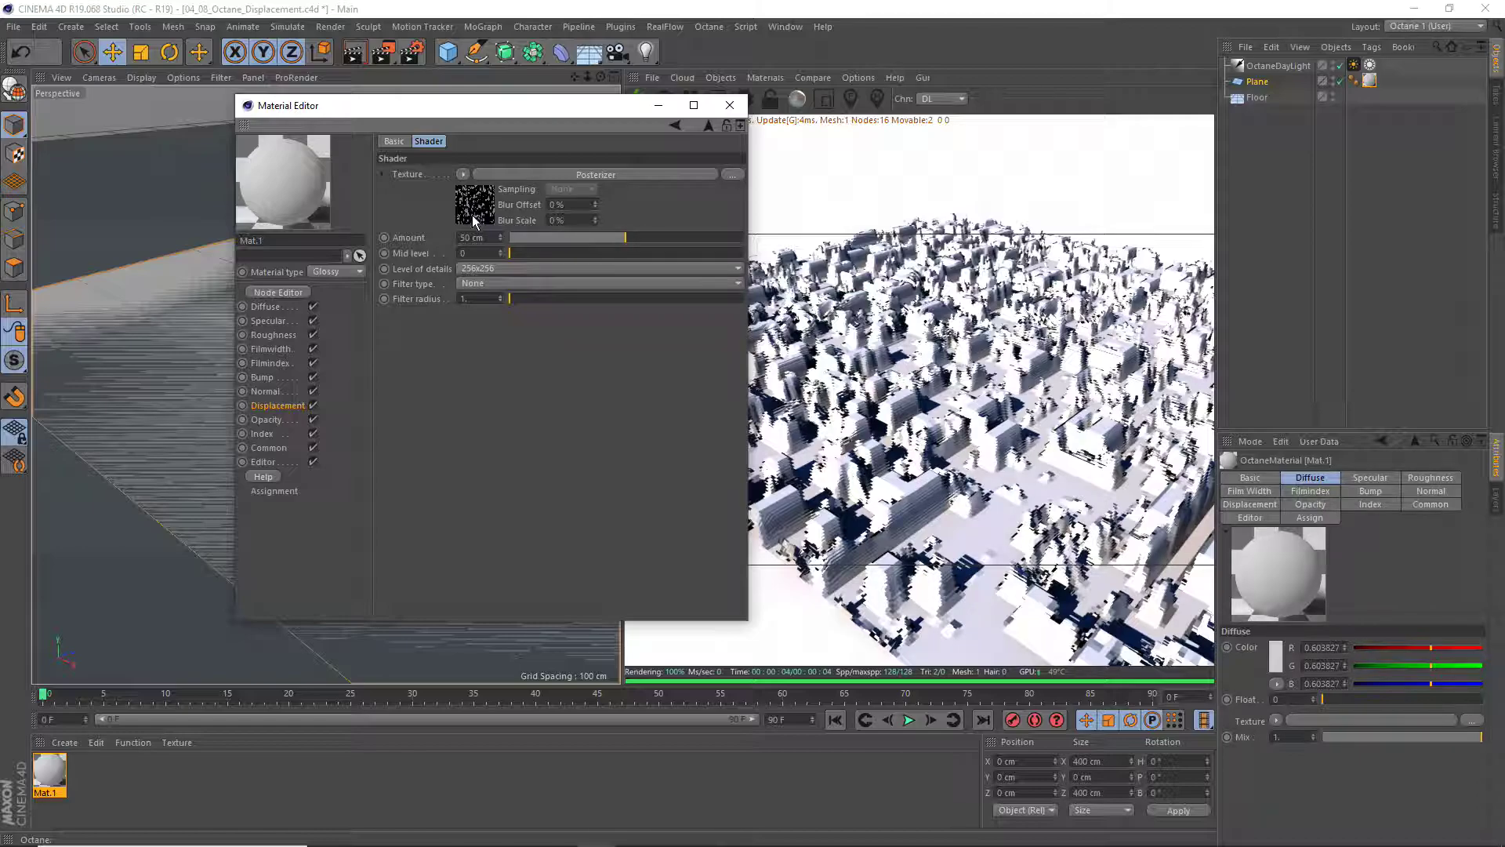
drag(479, 111, 474, 174)
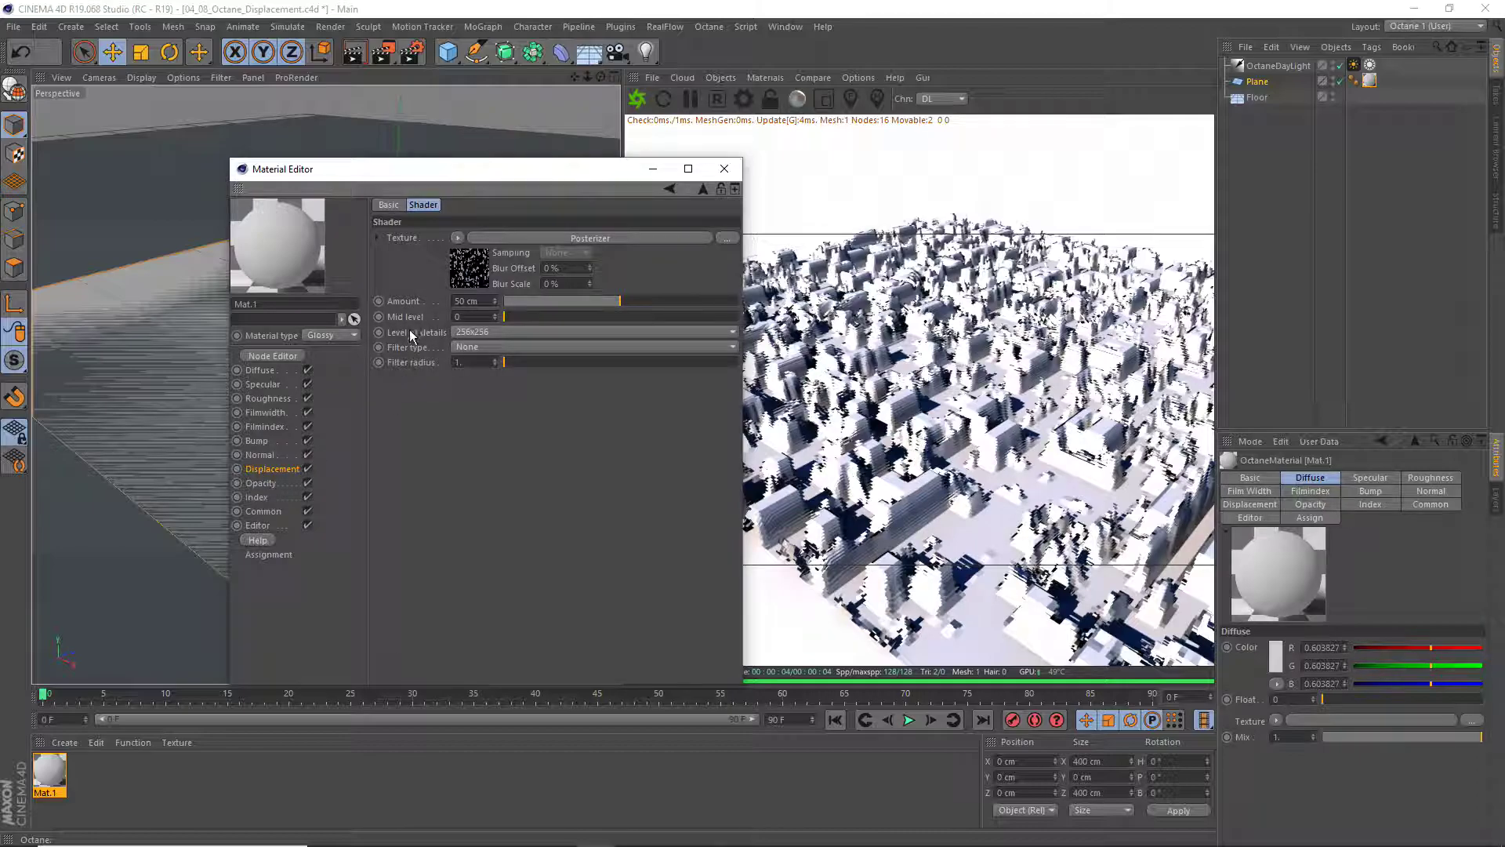
click(437, 336)
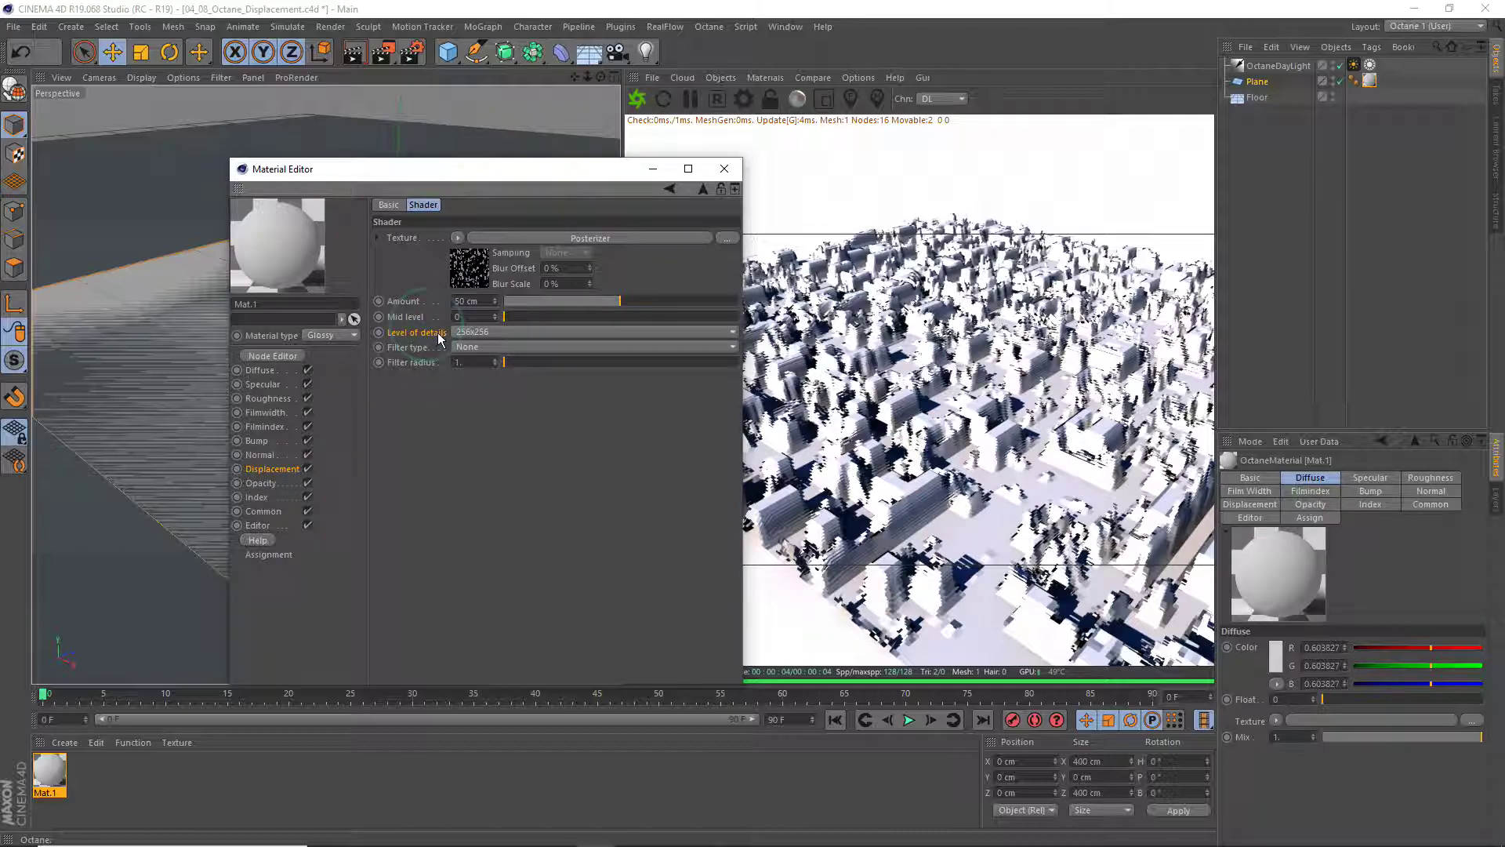
click(500, 331)
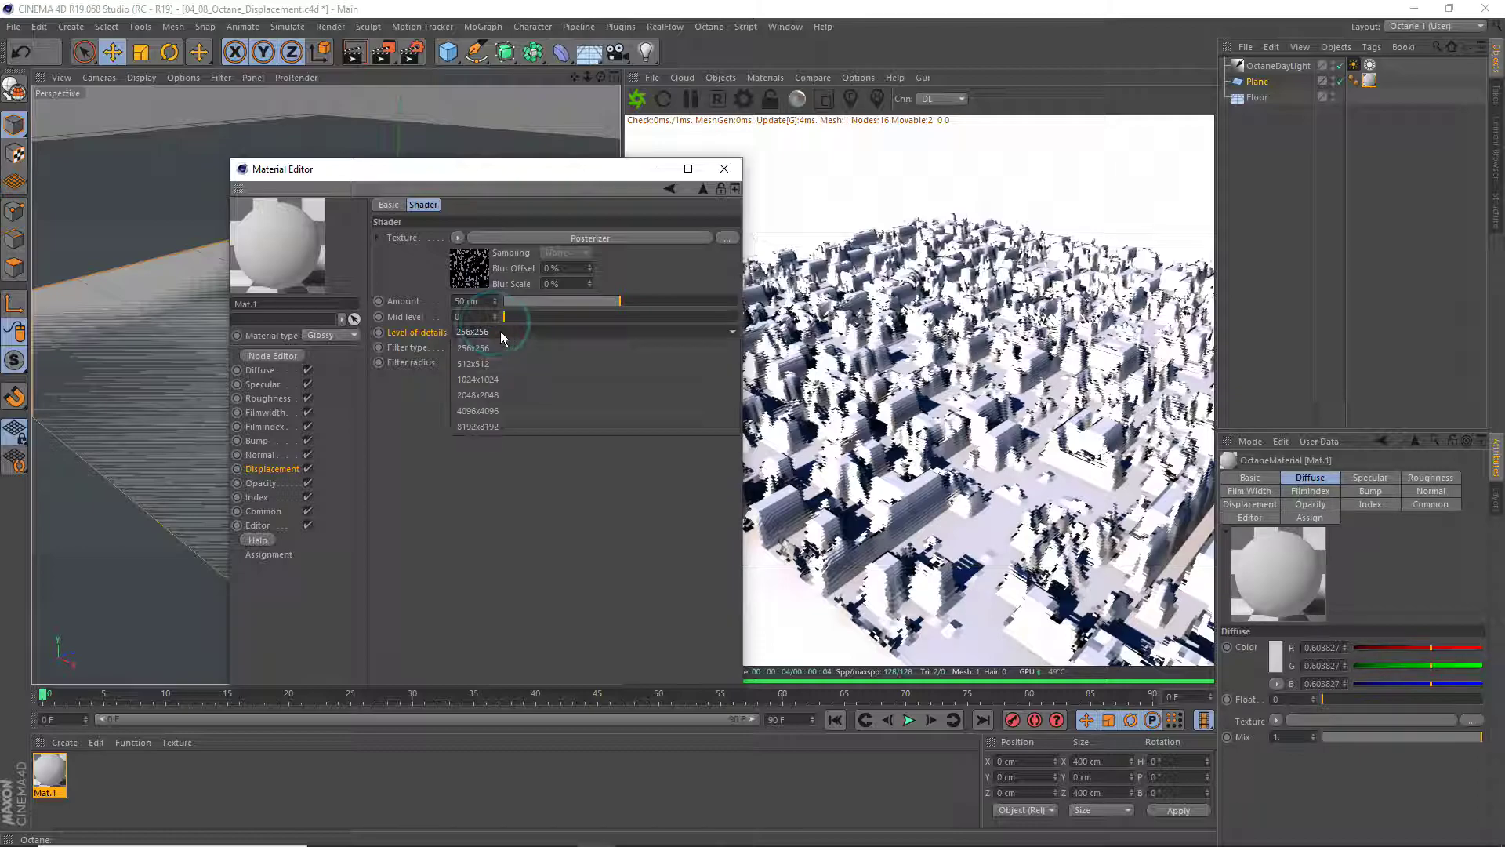
click(490, 397)
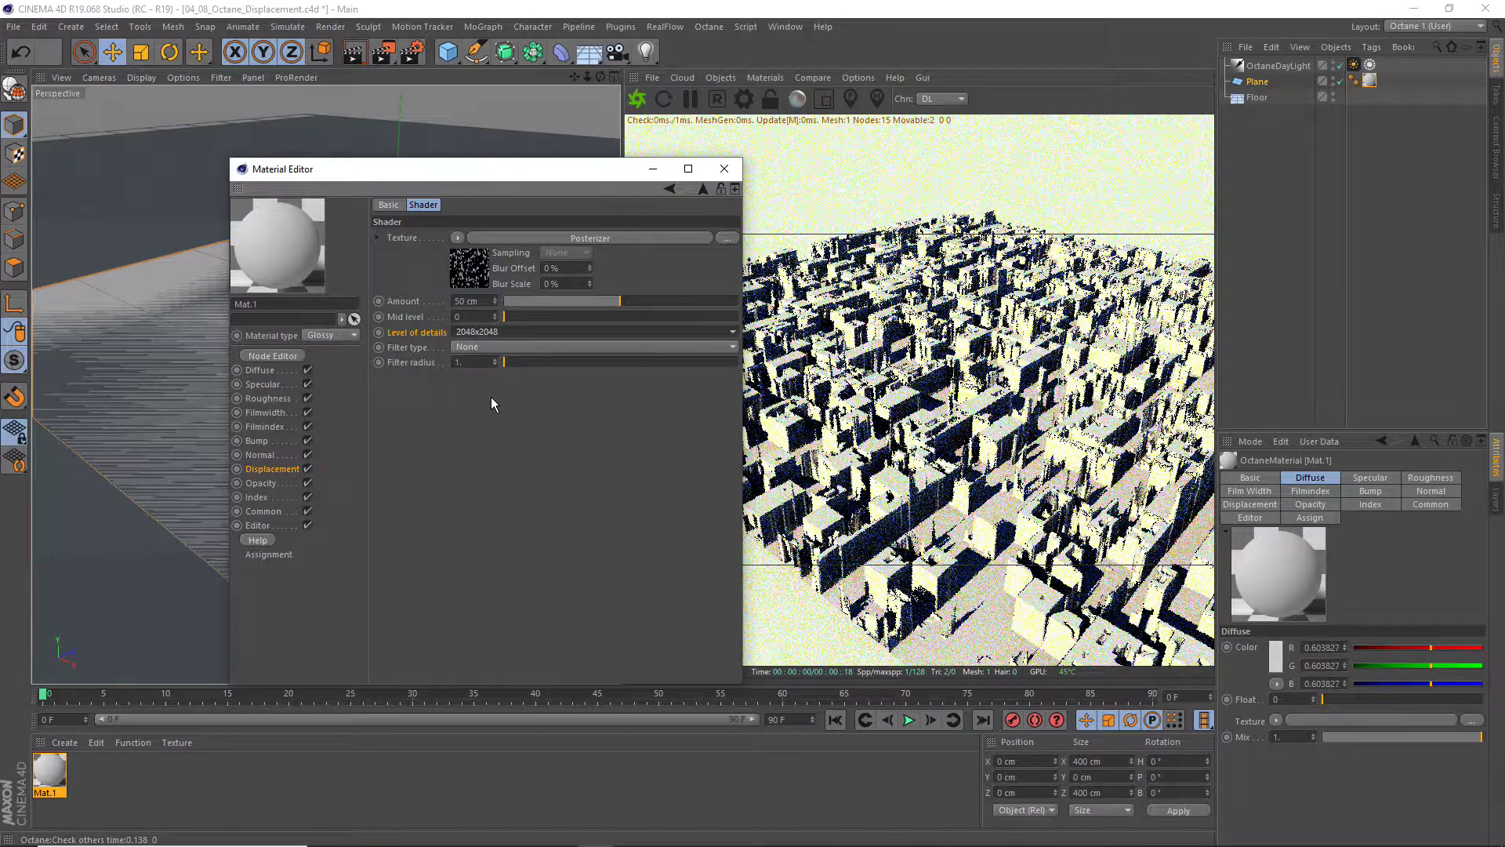
drag(552, 169, 514, 167)
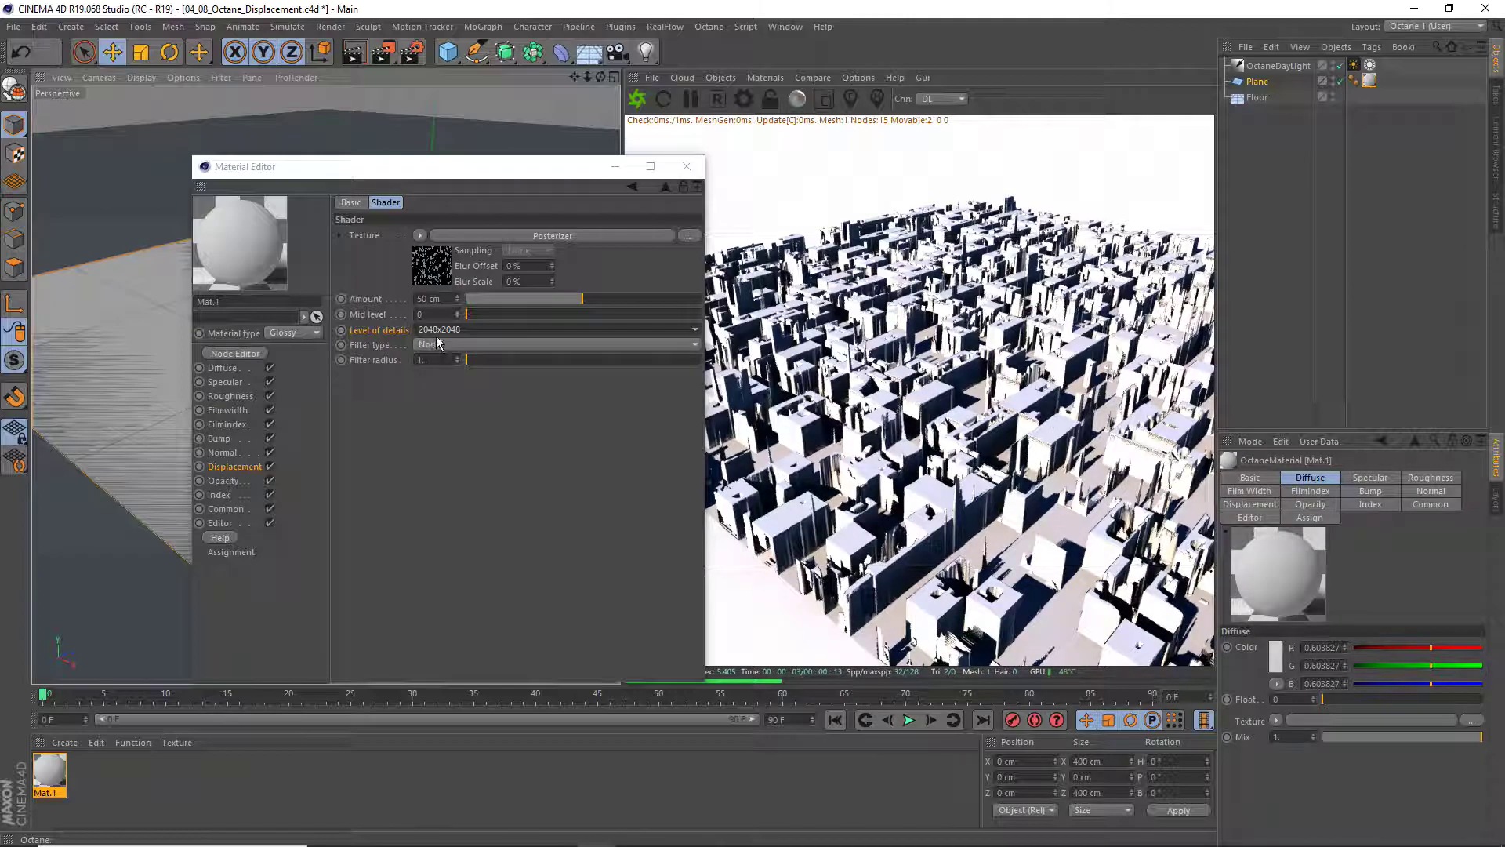
Set the material's C4D shaders resolution to 2048x2048 in the Common settings
click(239, 510)
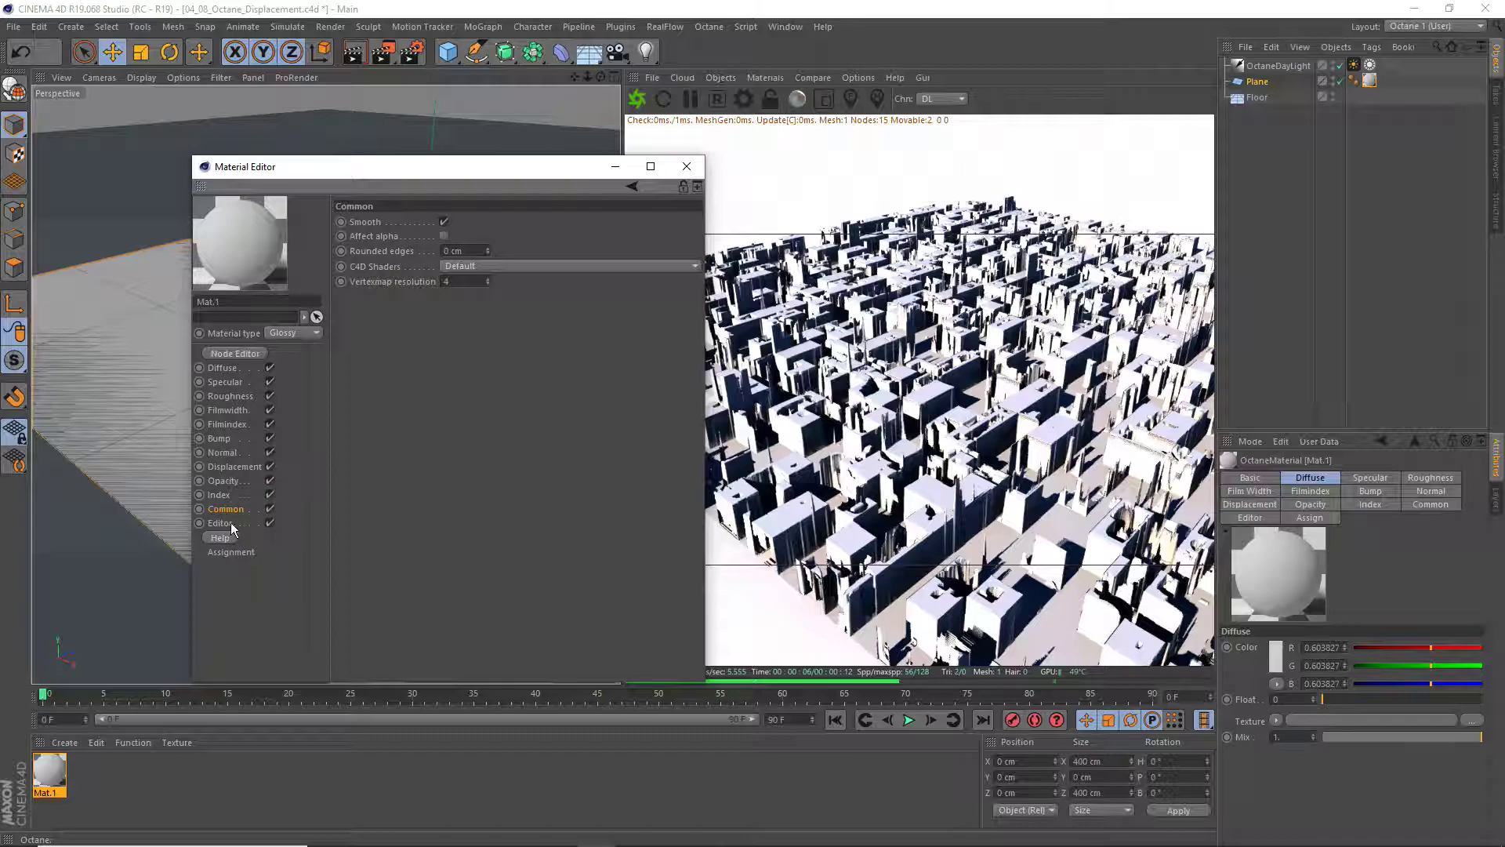
click(465, 280)
click(473, 282)
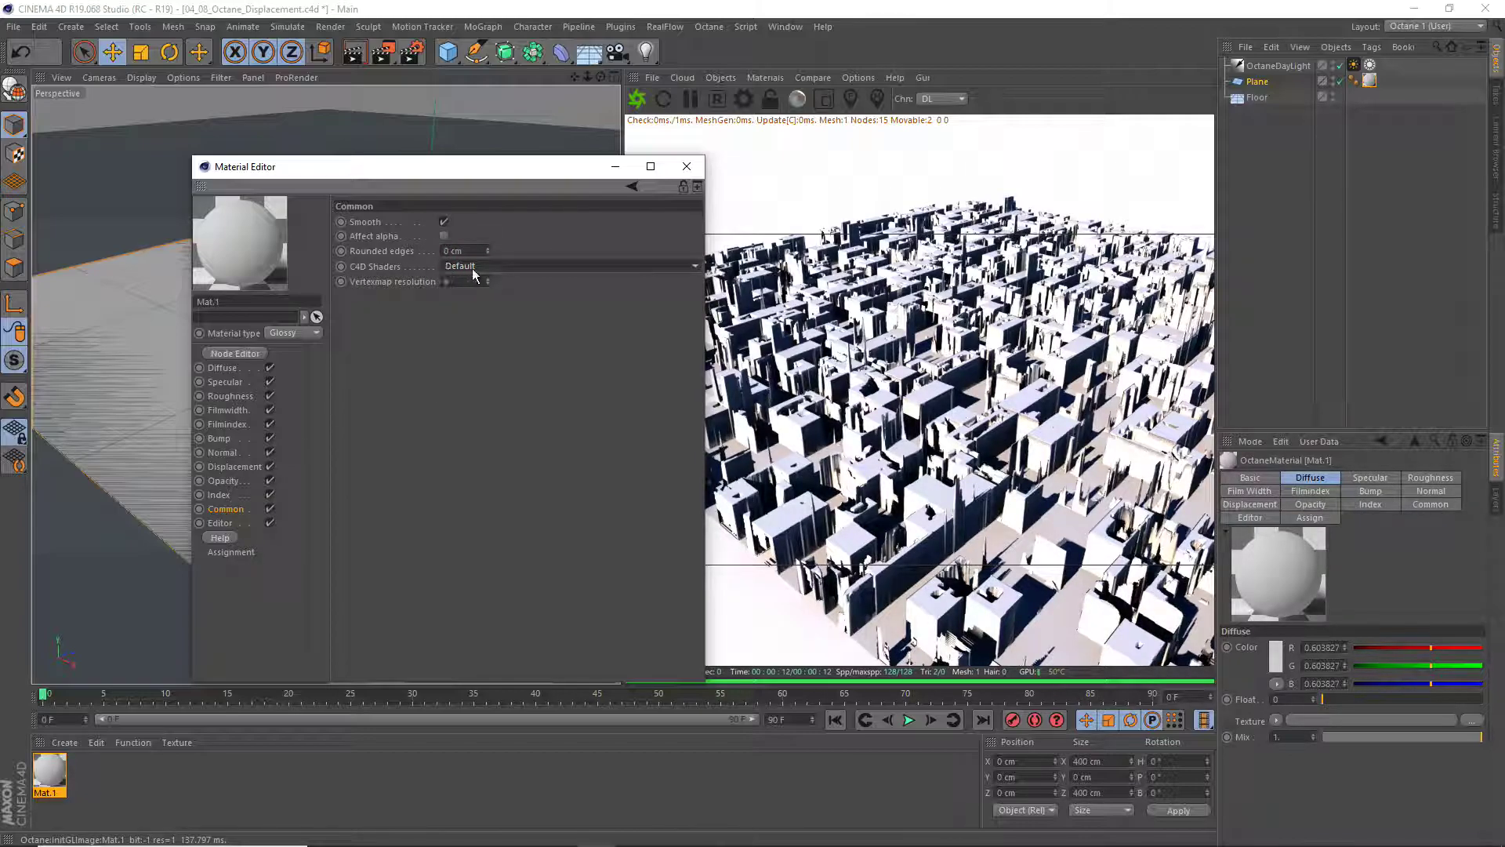
click(475, 268)
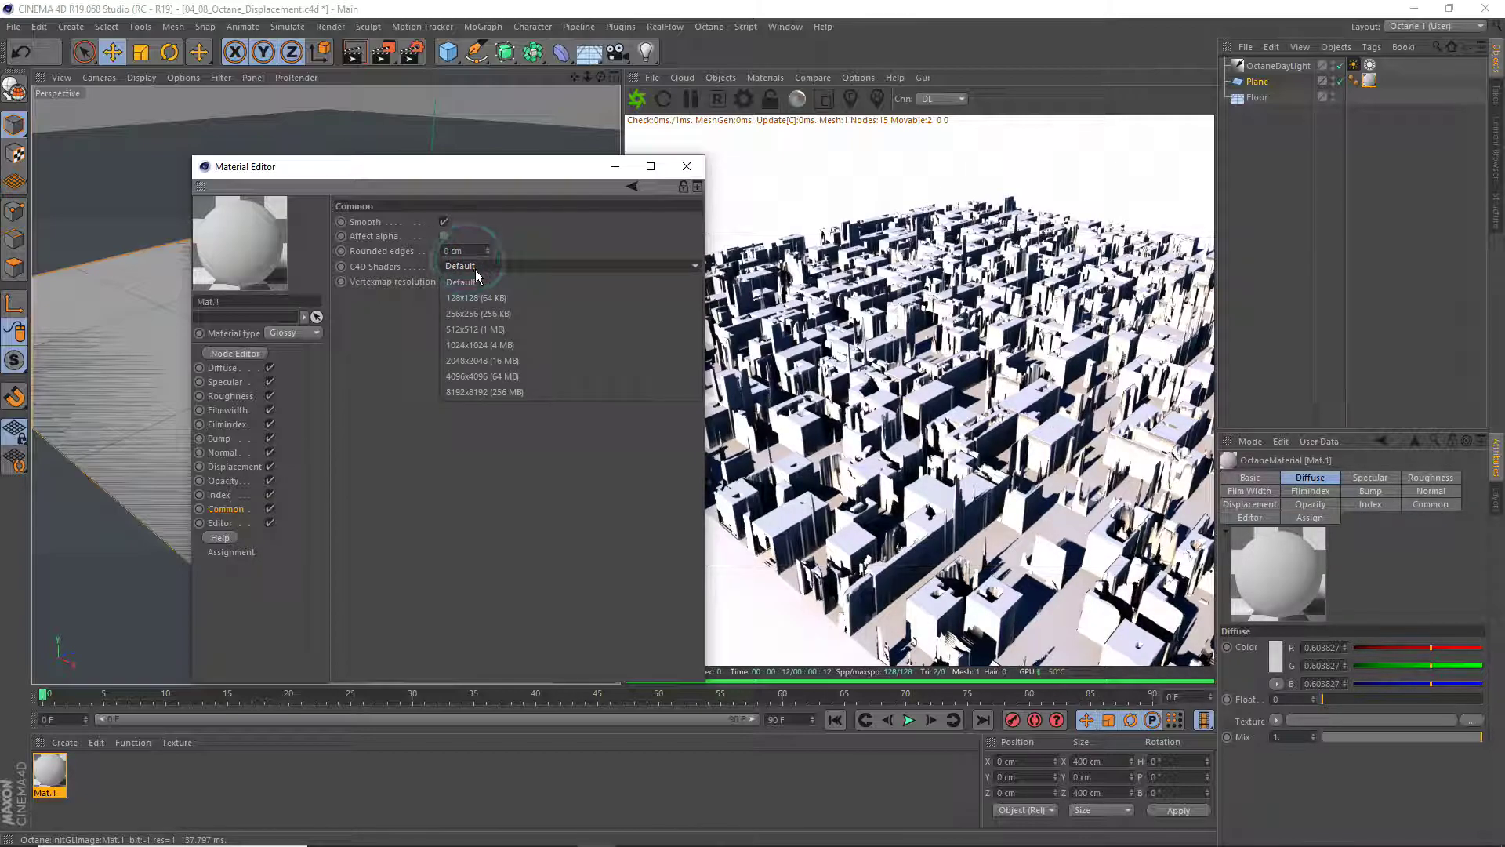
click(481, 363)
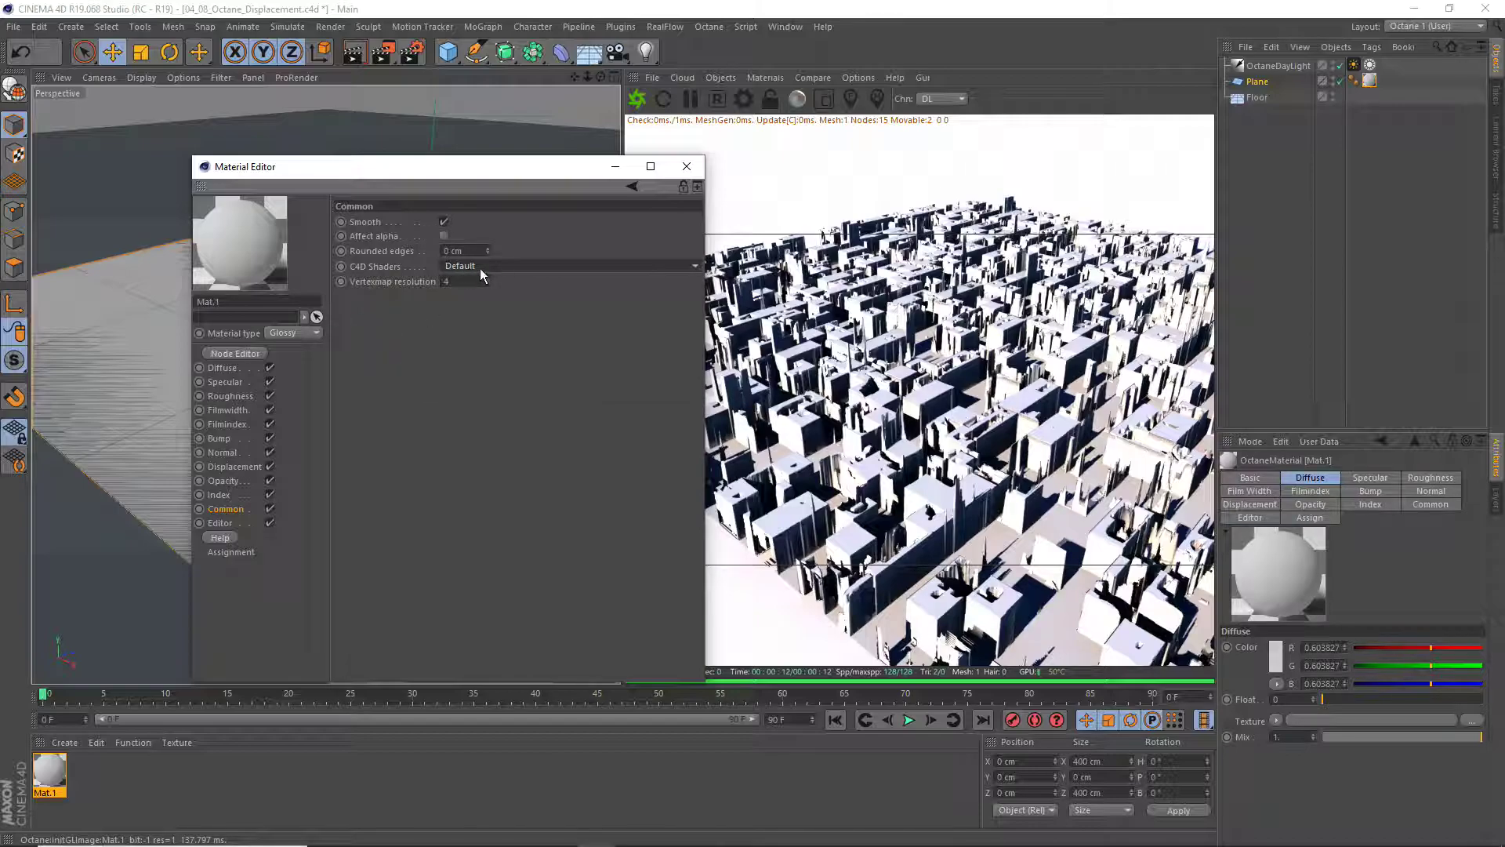
click(743, 98)
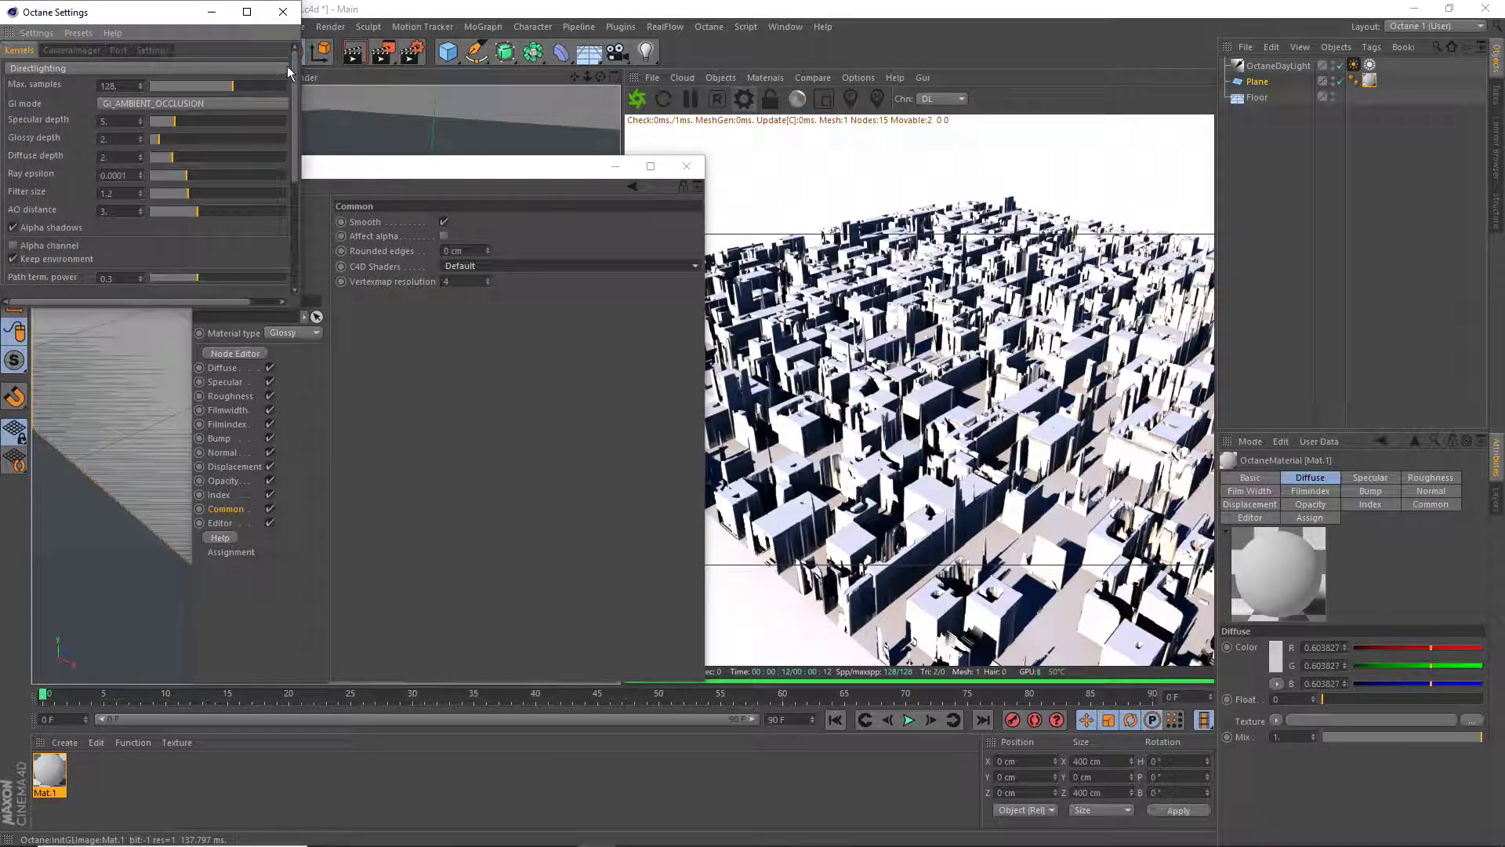
Enable Float texture for displacement in Octane's C4D shaders settings (128x128 render size)
drag(178, 17, 298, 131)
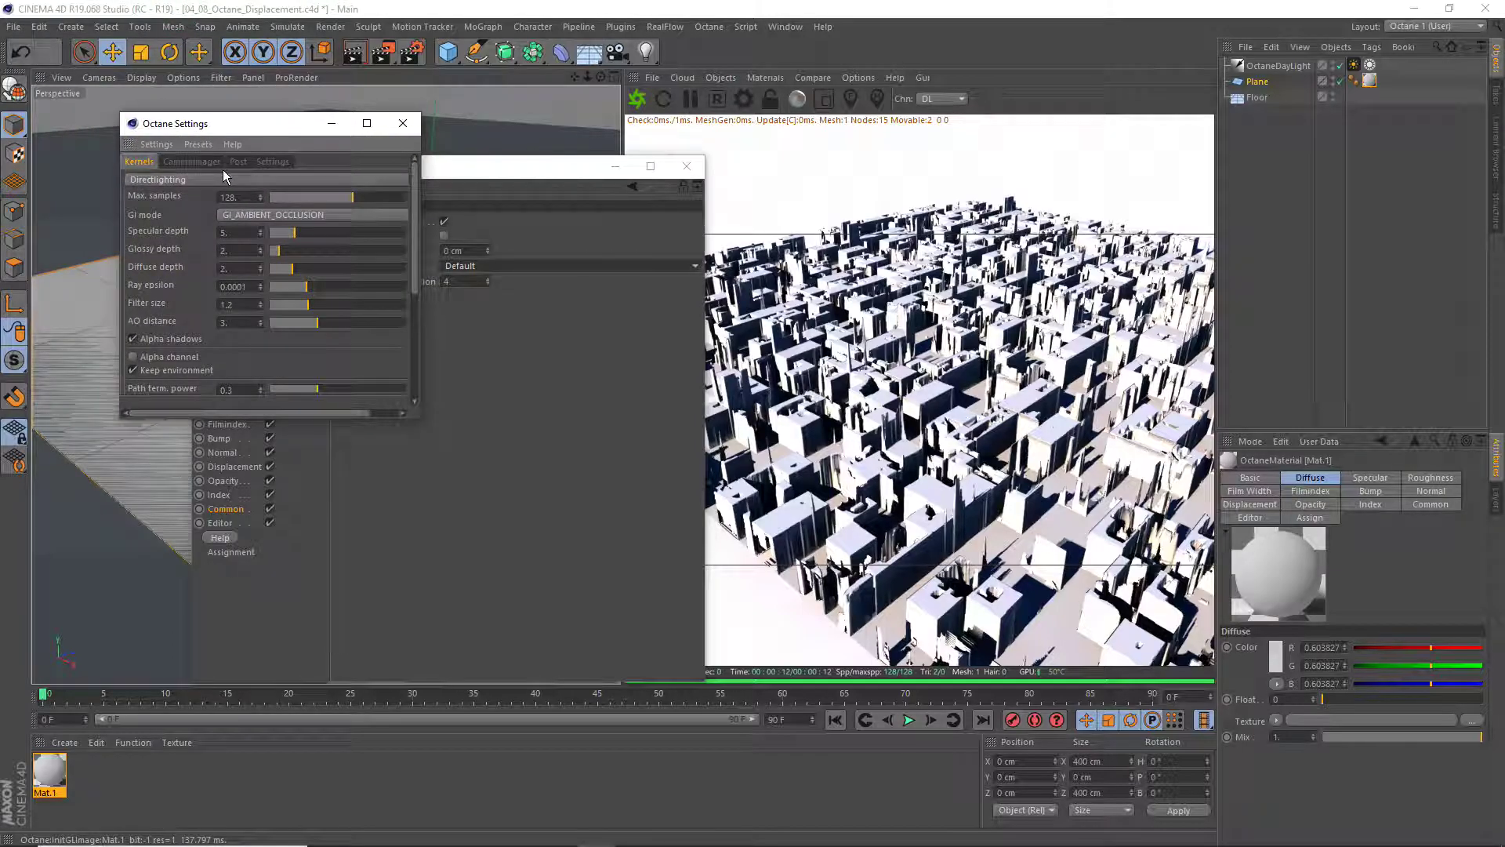
click(233, 144)
click(259, 166)
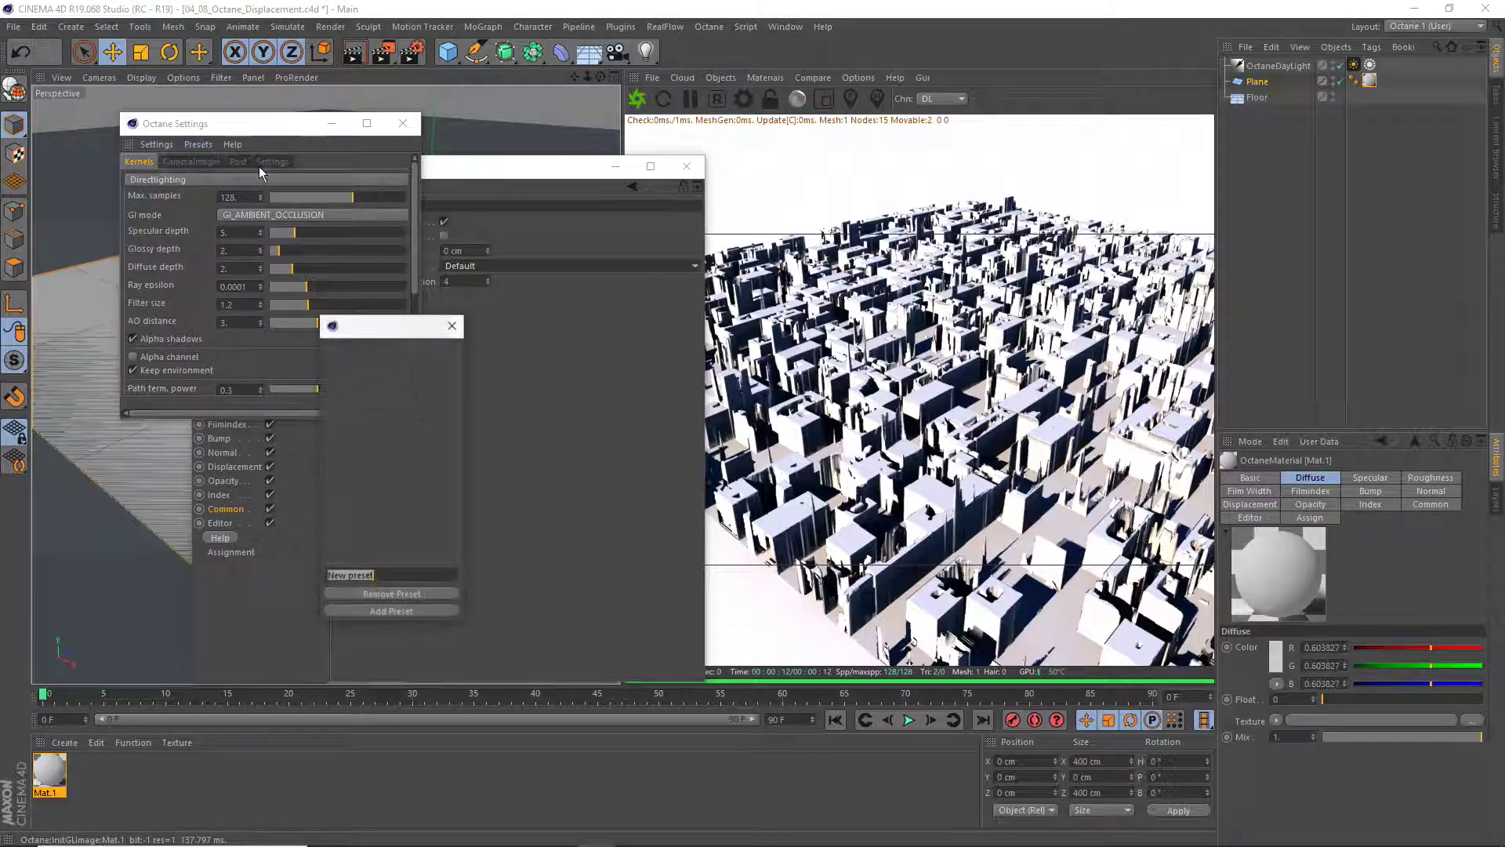
click(440, 322)
click(271, 162)
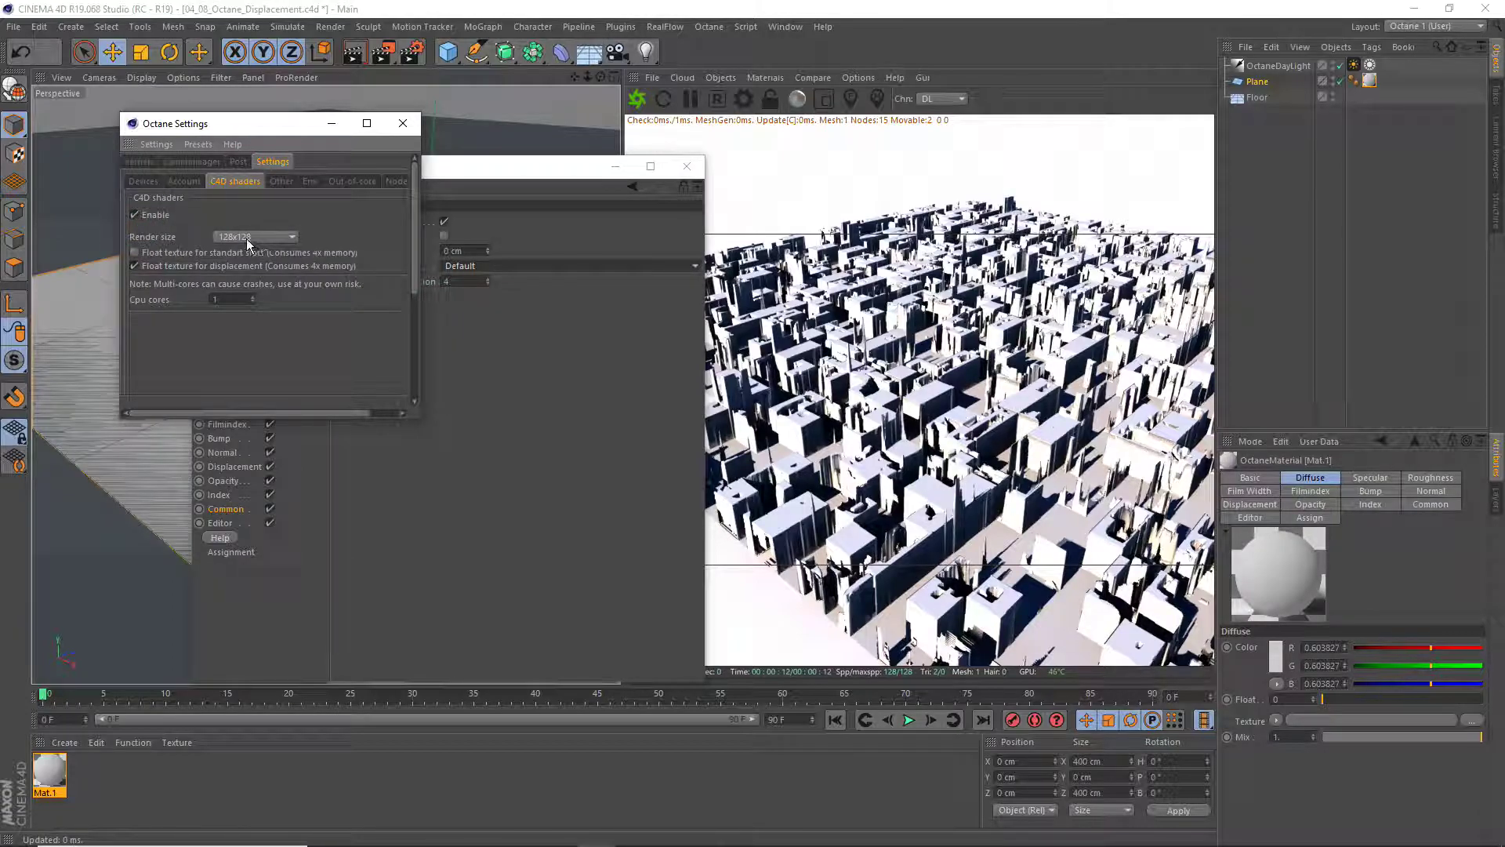
click(216, 269)
Close the Octane settings and leave the C4D shader resolution at Default
click(403, 123)
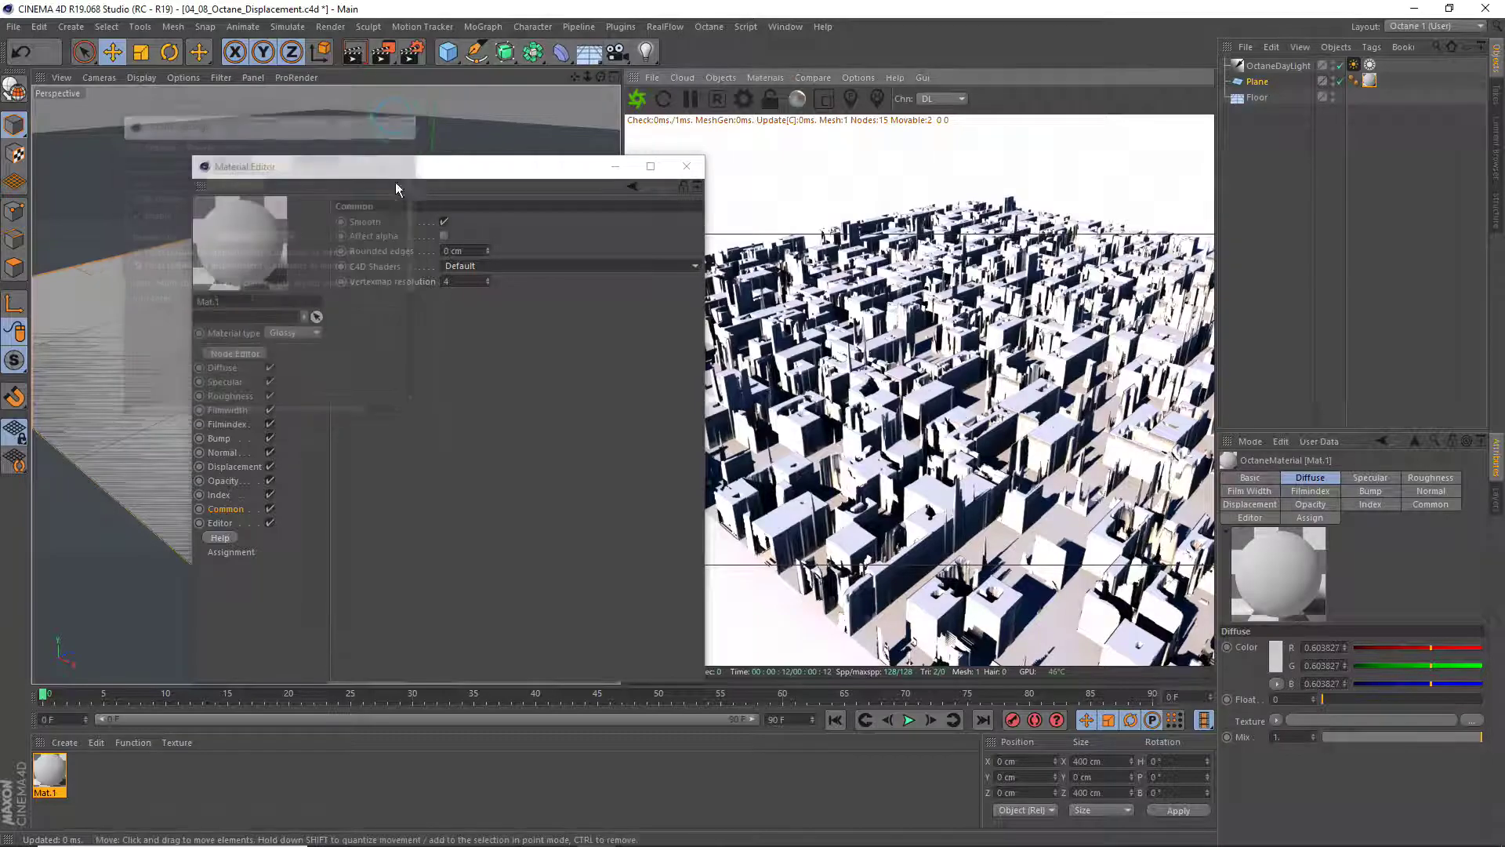
click(483, 266)
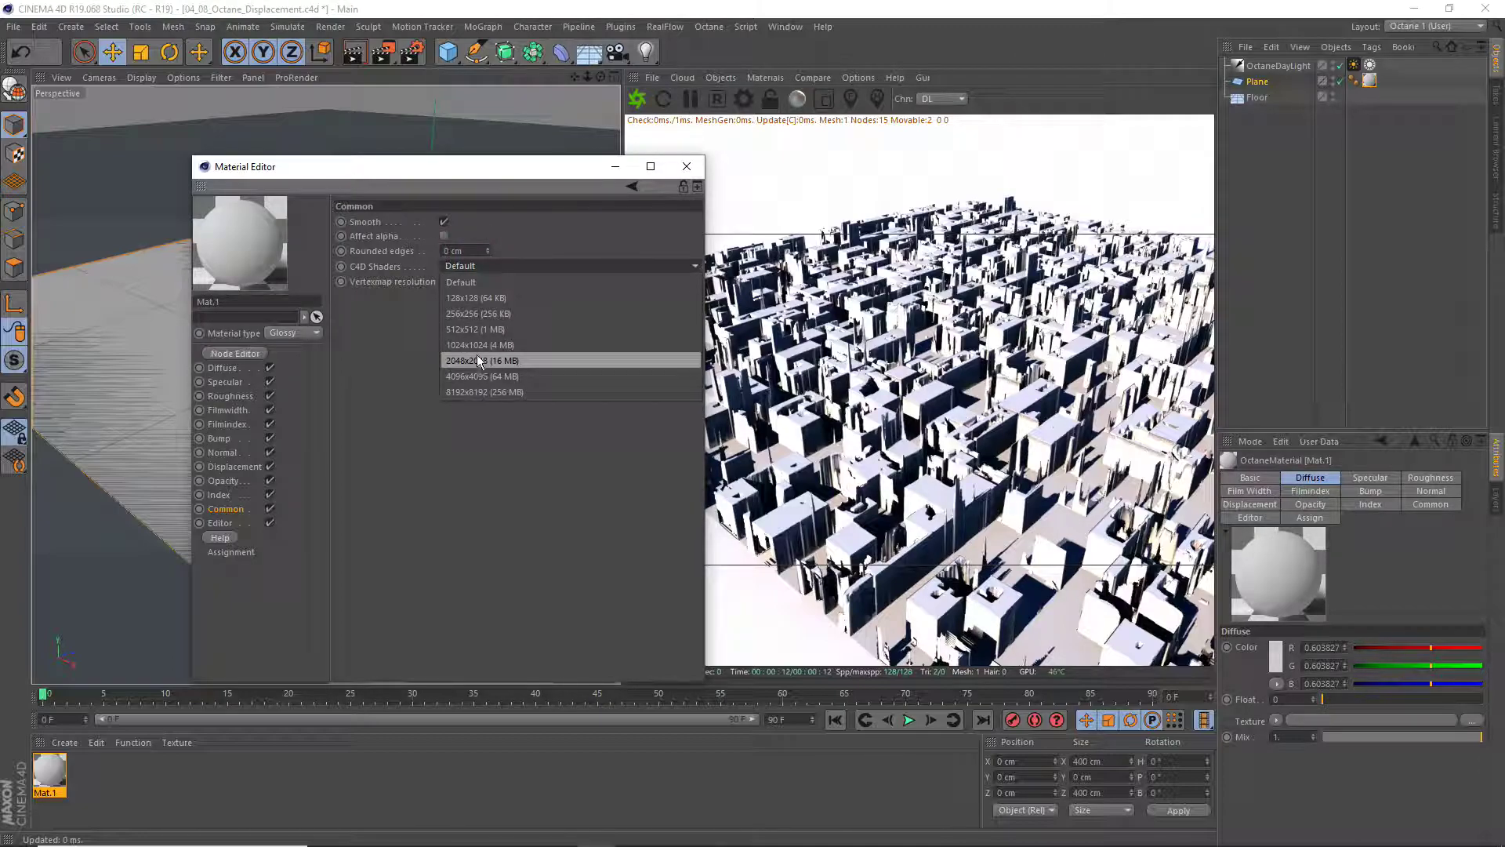
click(400, 367)
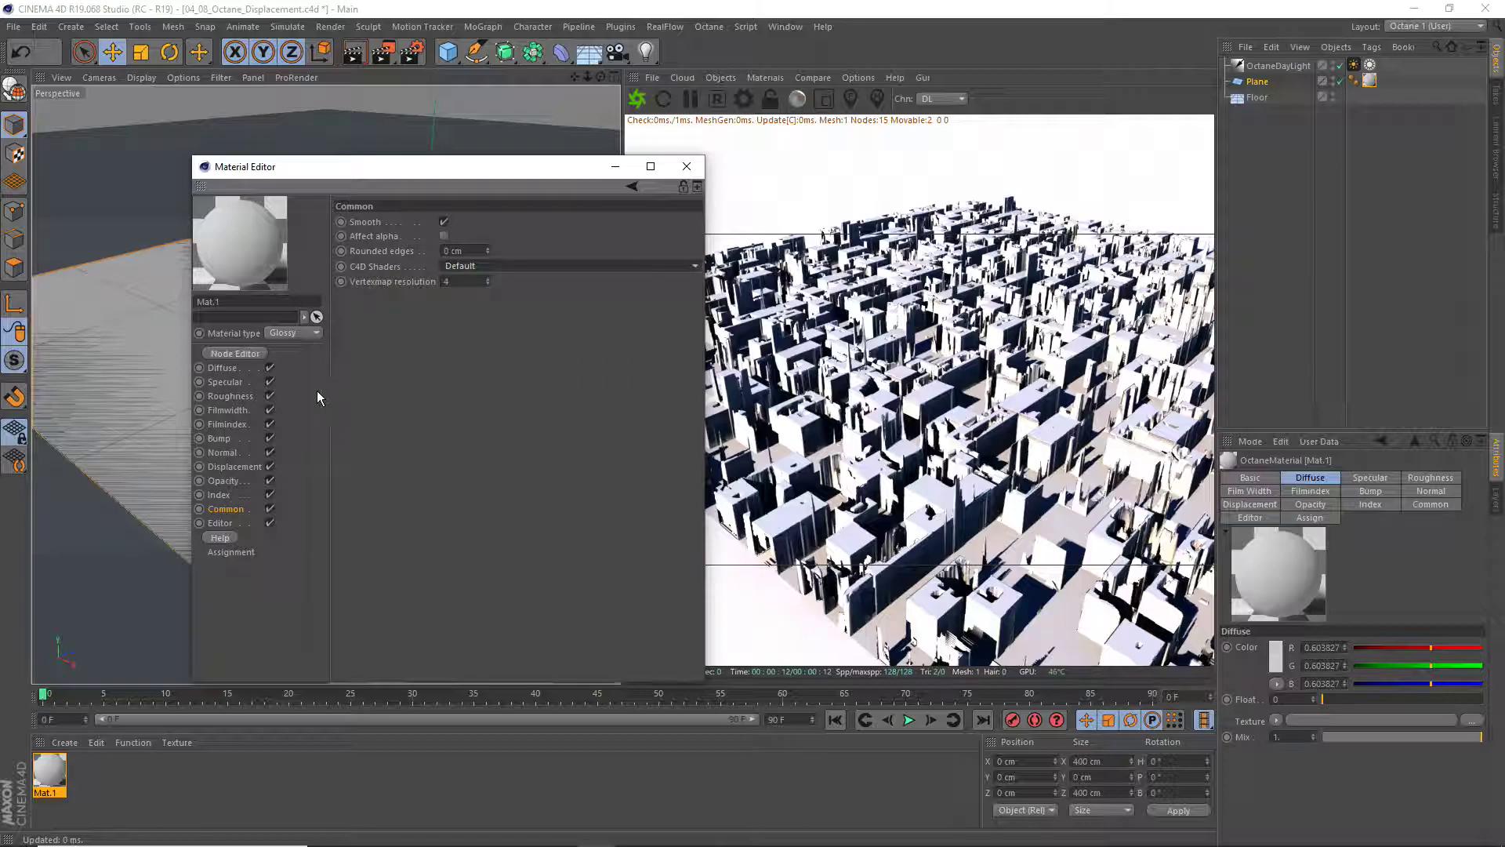
Try displacement level of detail 256x256, restore 2048x2048, and close the material editor
click(235, 466)
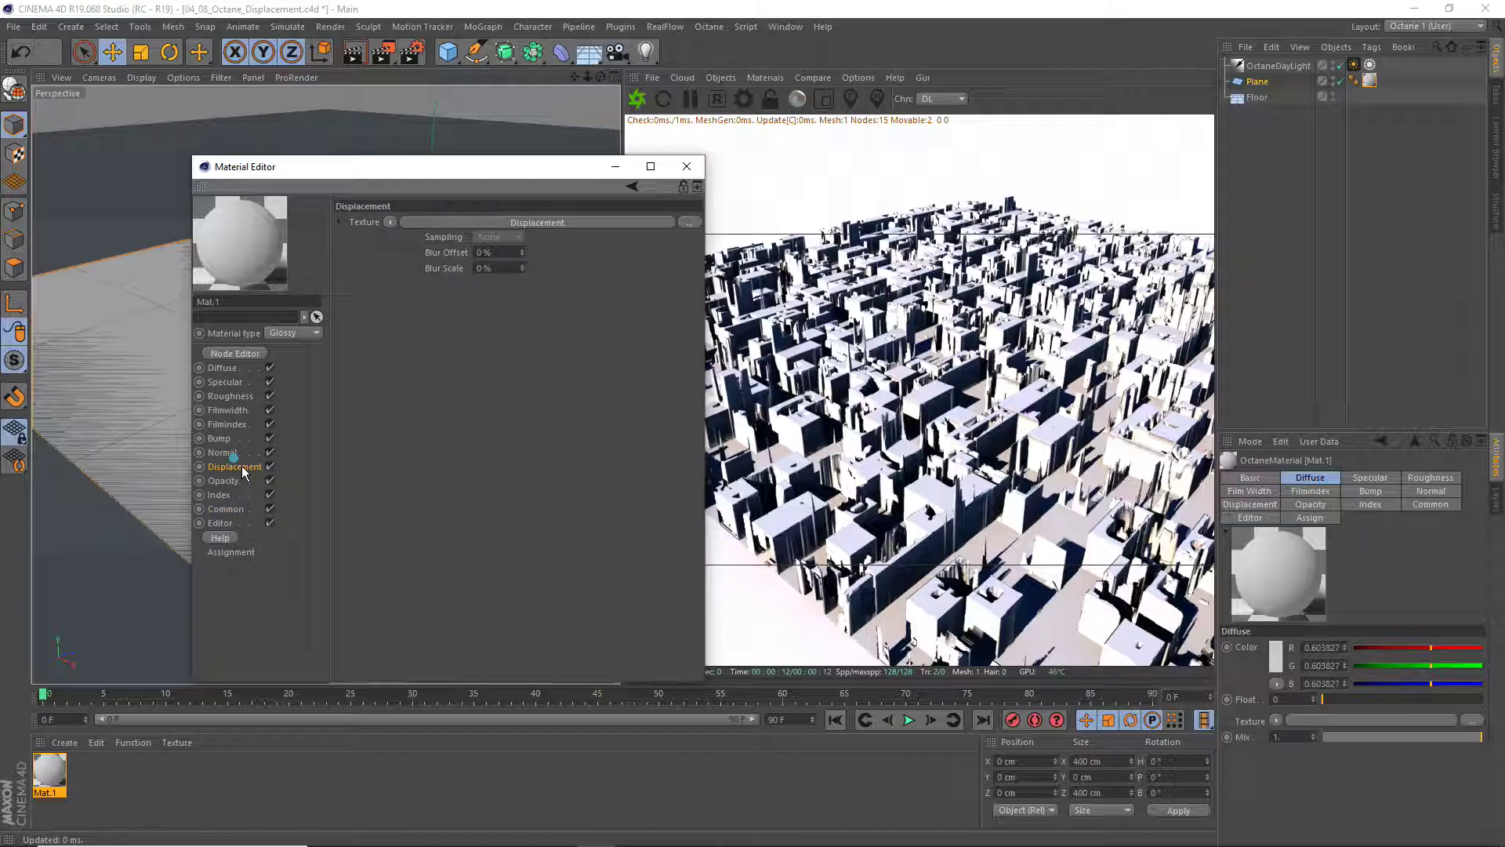
click(442, 223)
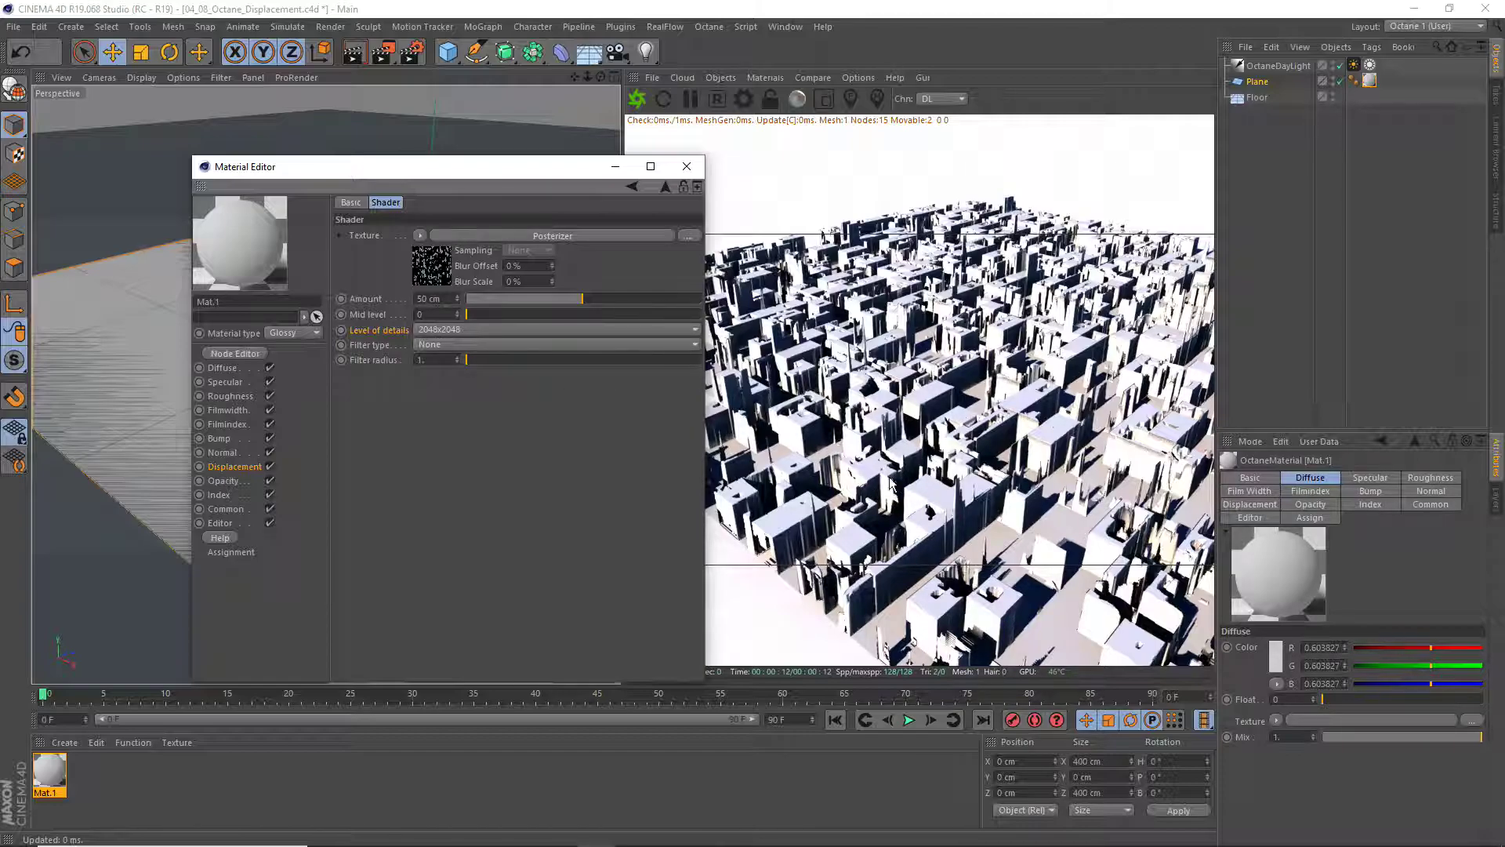
click(453, 336)
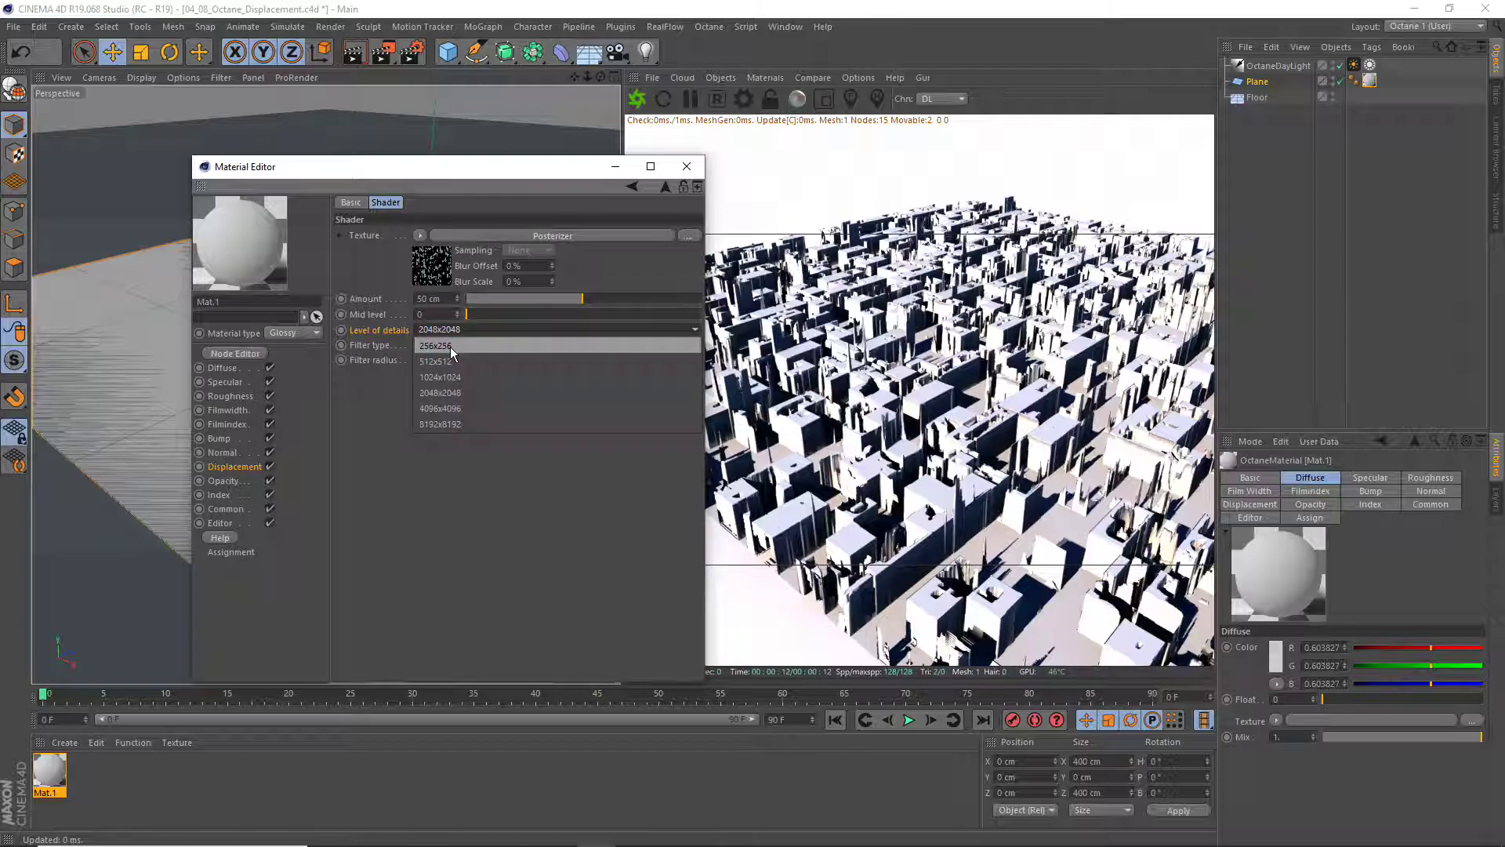
click(460, 350)
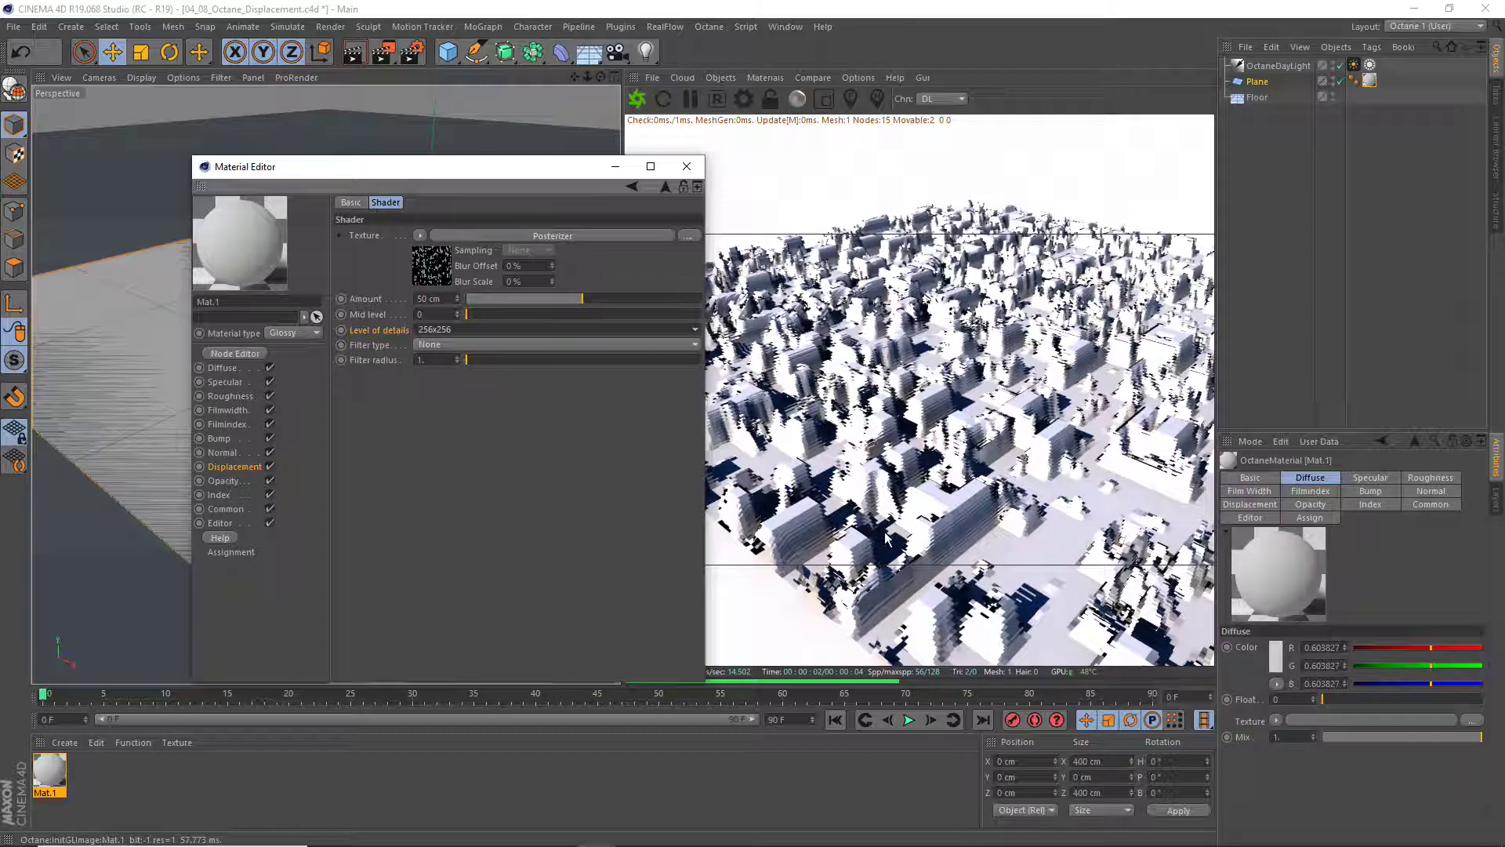
click(447, 329)
click(445, 387)
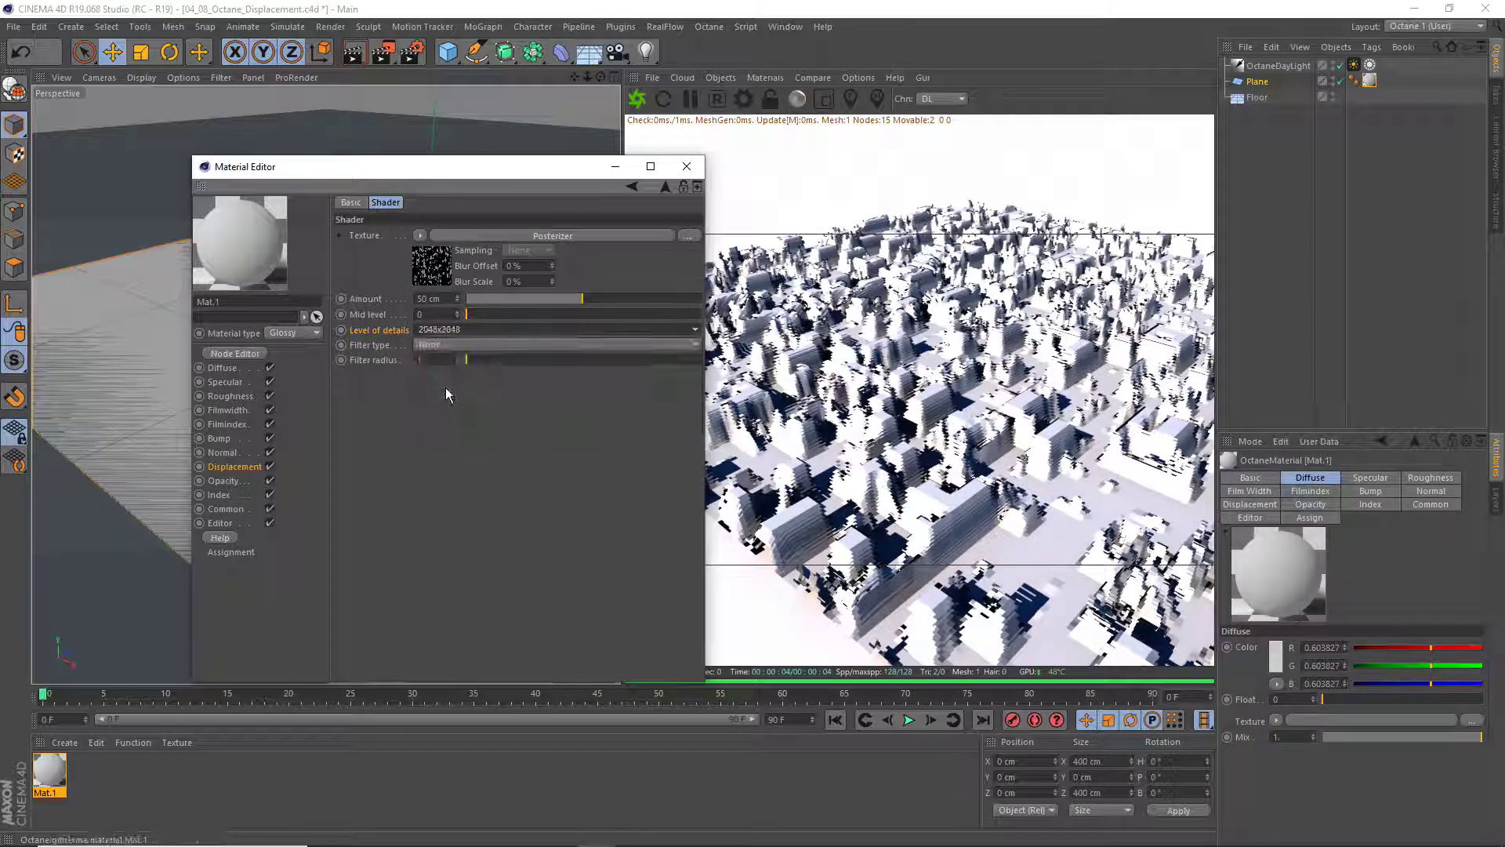
click(686, 166)
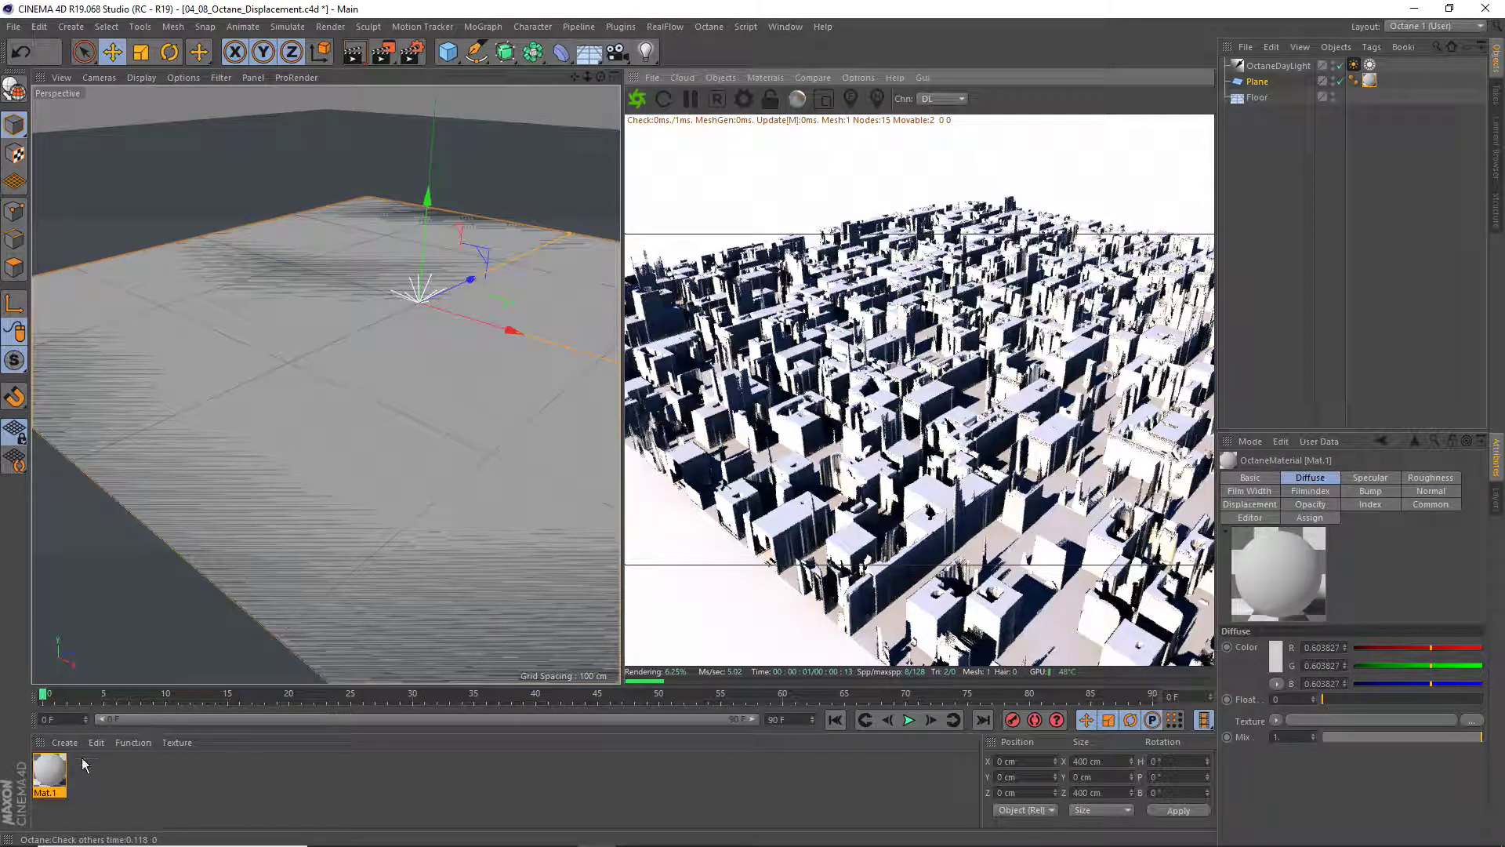
Reopen Mat.1 in the Node Editor and frame all of its nodes
double_click(56, 788)
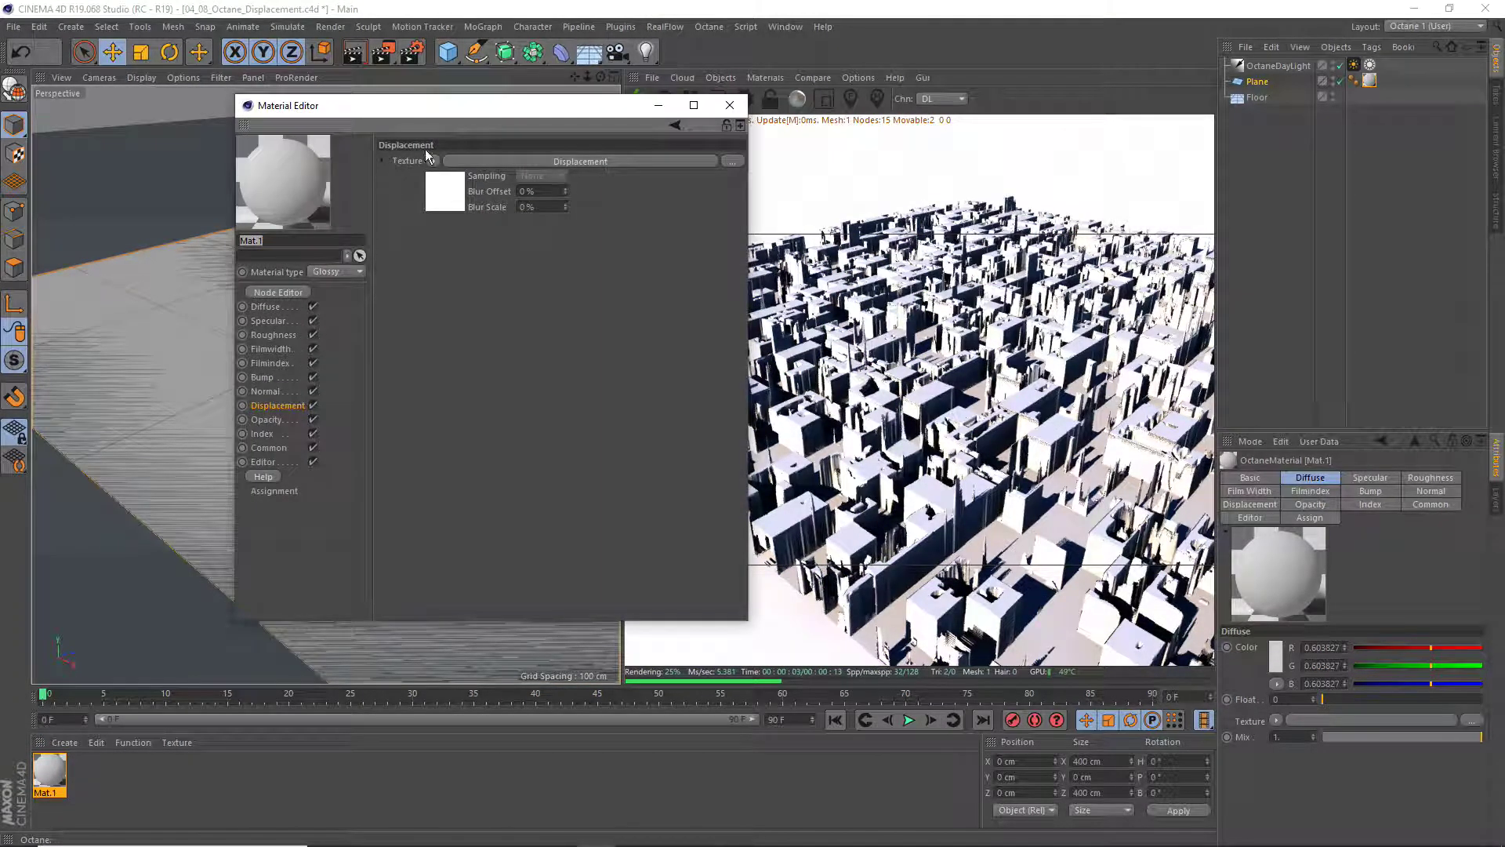
drag(425, 110, 359, 248)
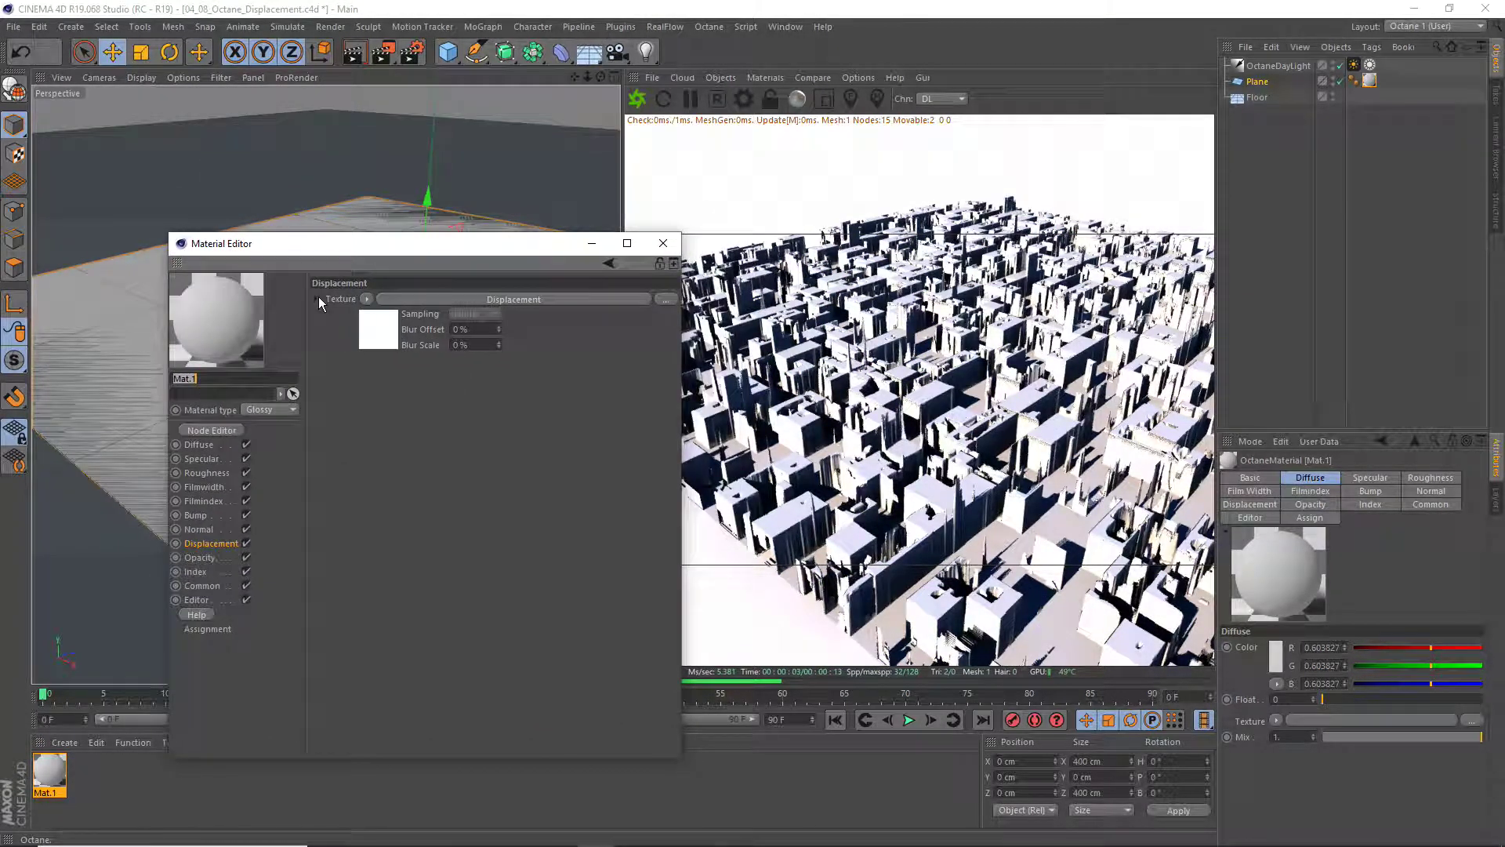
click(210, 430)
drag(704, 240, 625, 264)
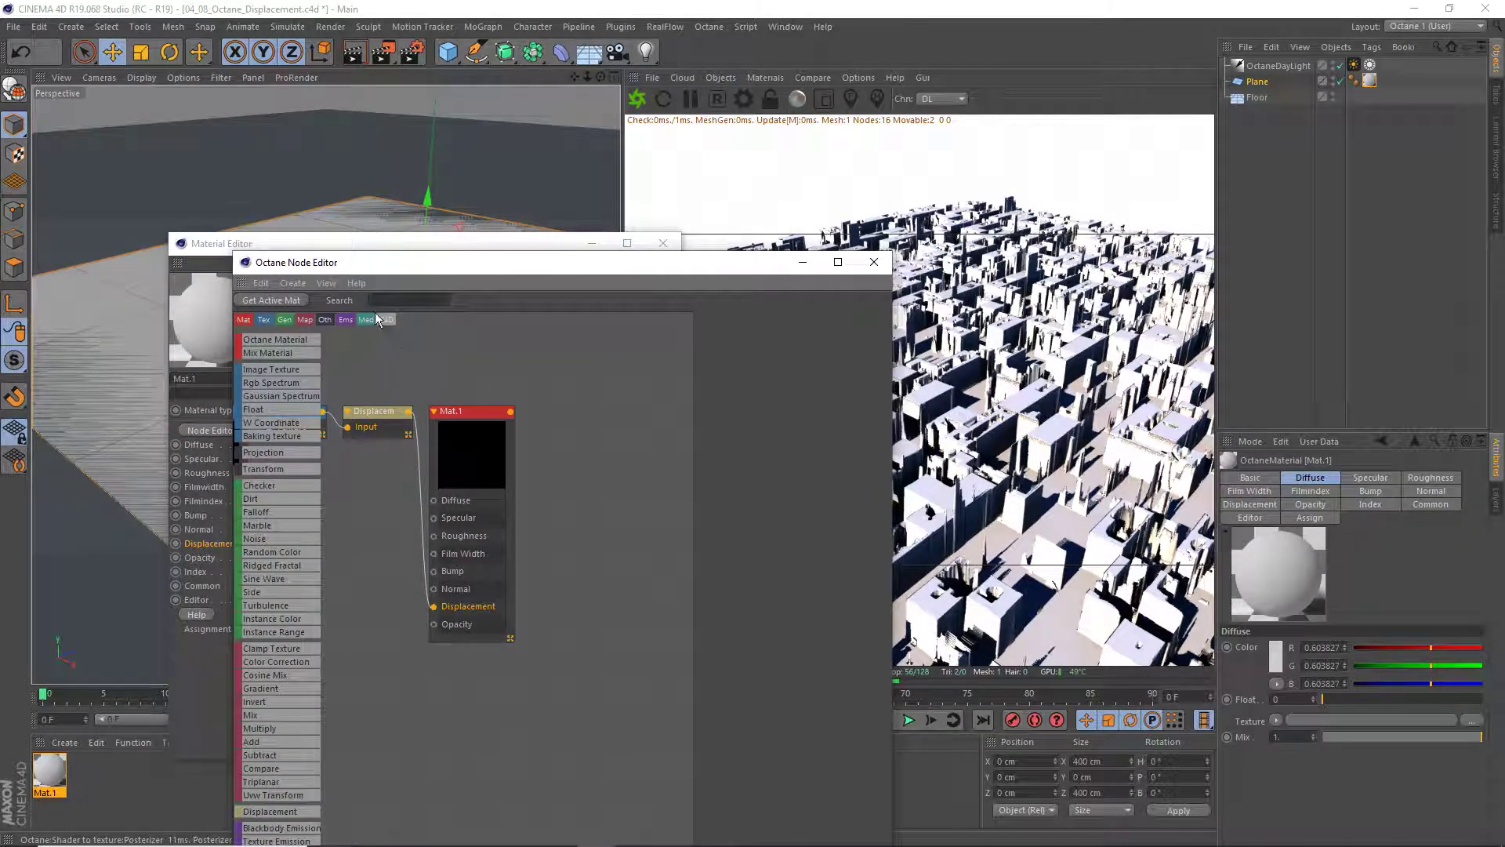
click(326, 283)
click(353, 370)
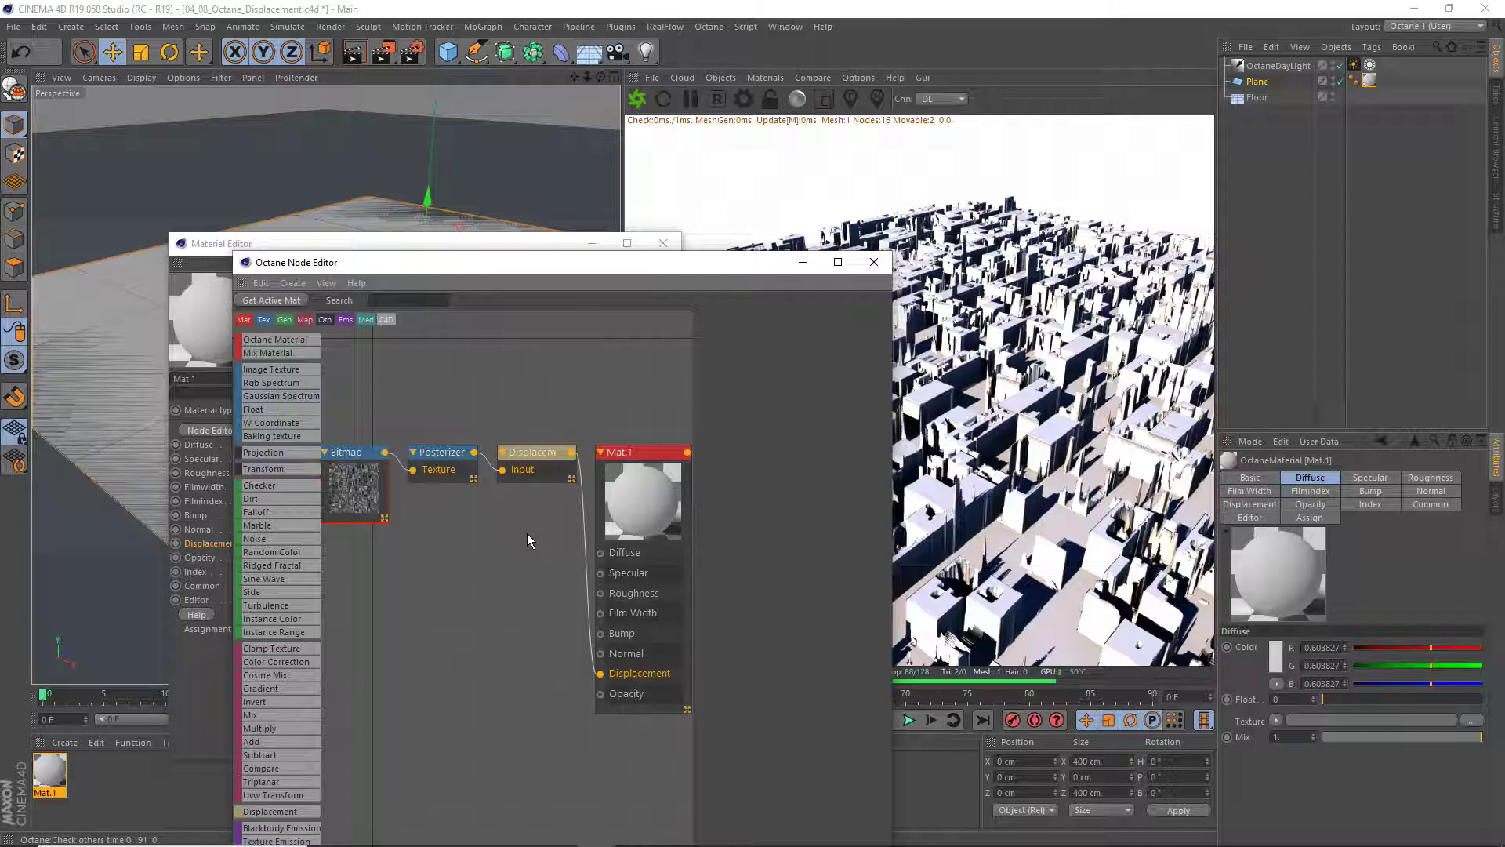
click(631, 451)
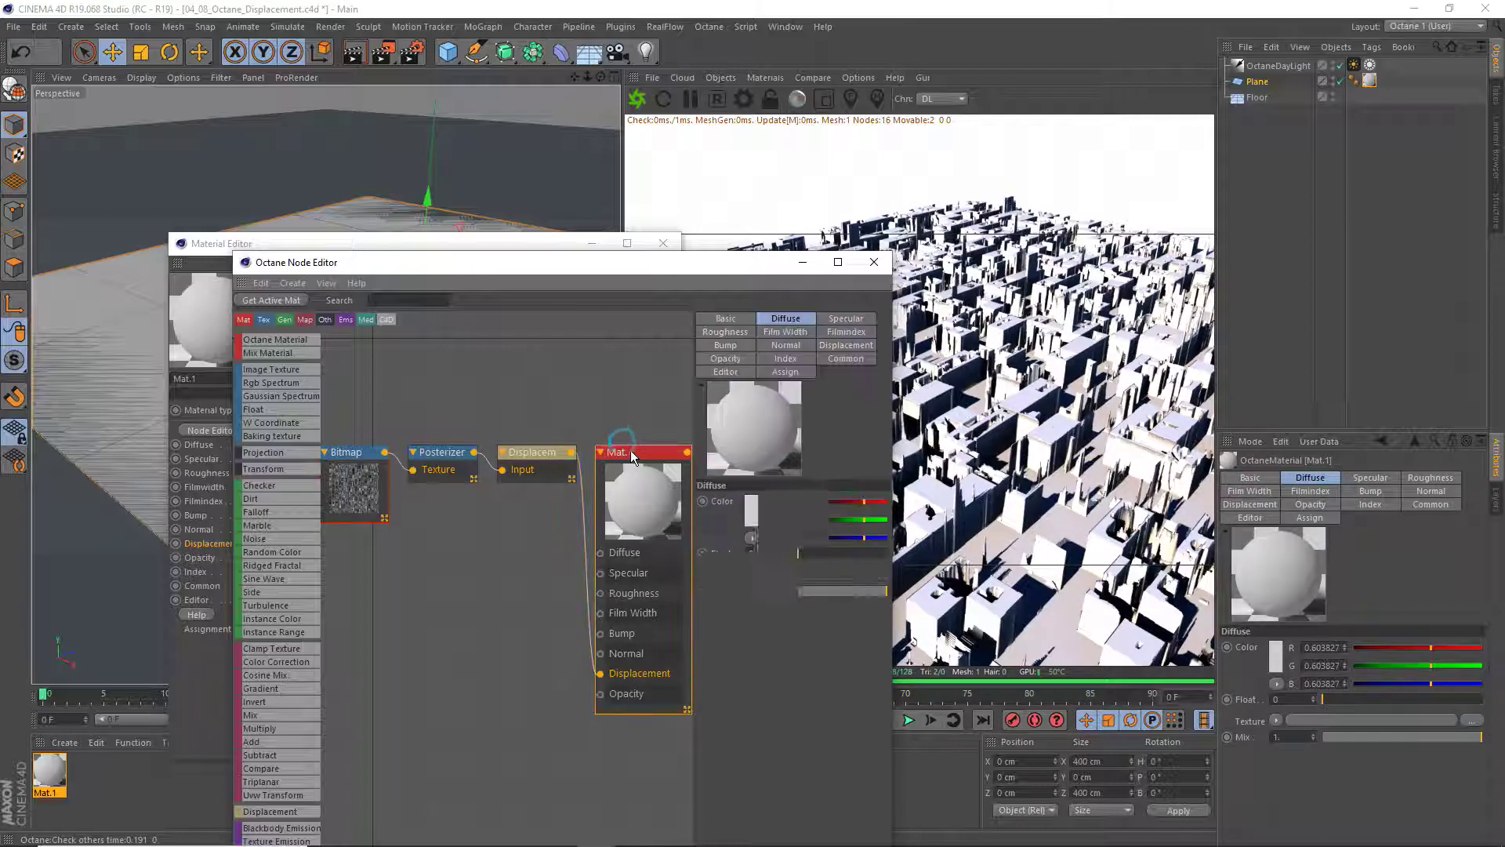
Inspect the Bitmap, Posterizer and Displacement nodes, moving Displacement lower in the graph
click(351, 465)
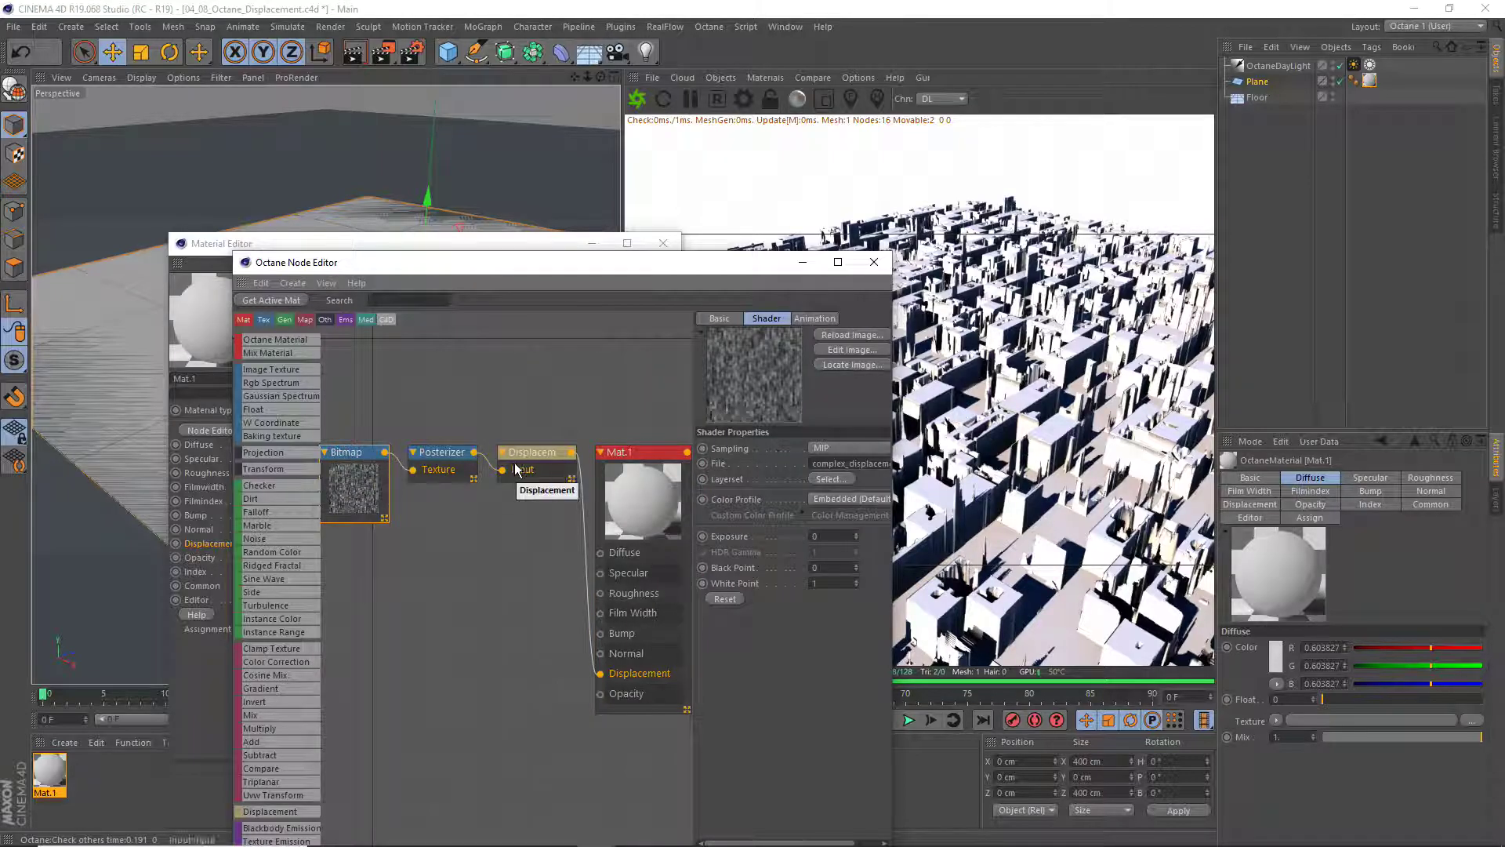
drag(436, 463, 434, 454)
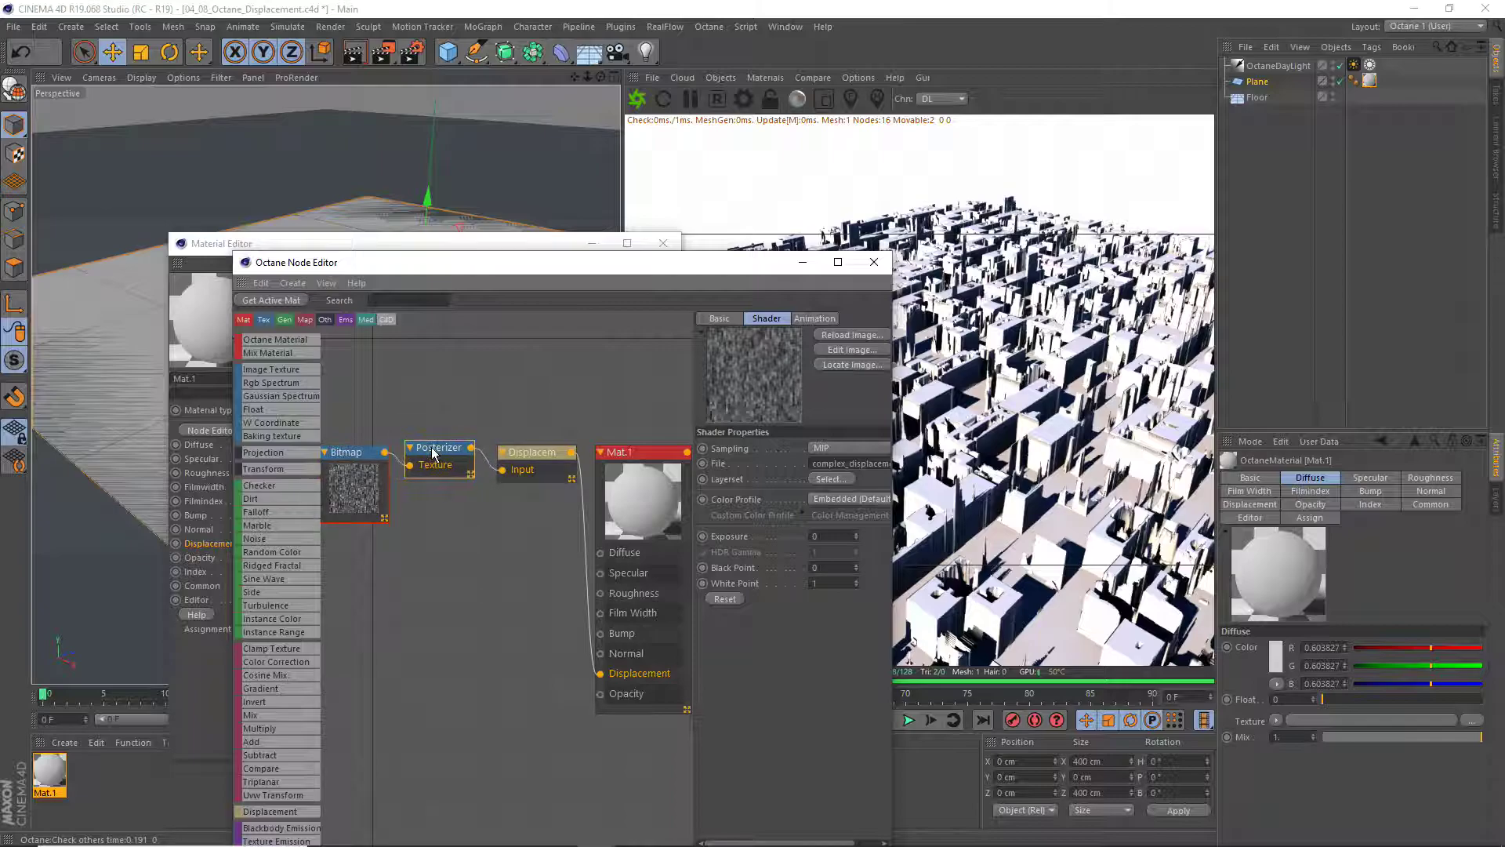
click(528, 451)
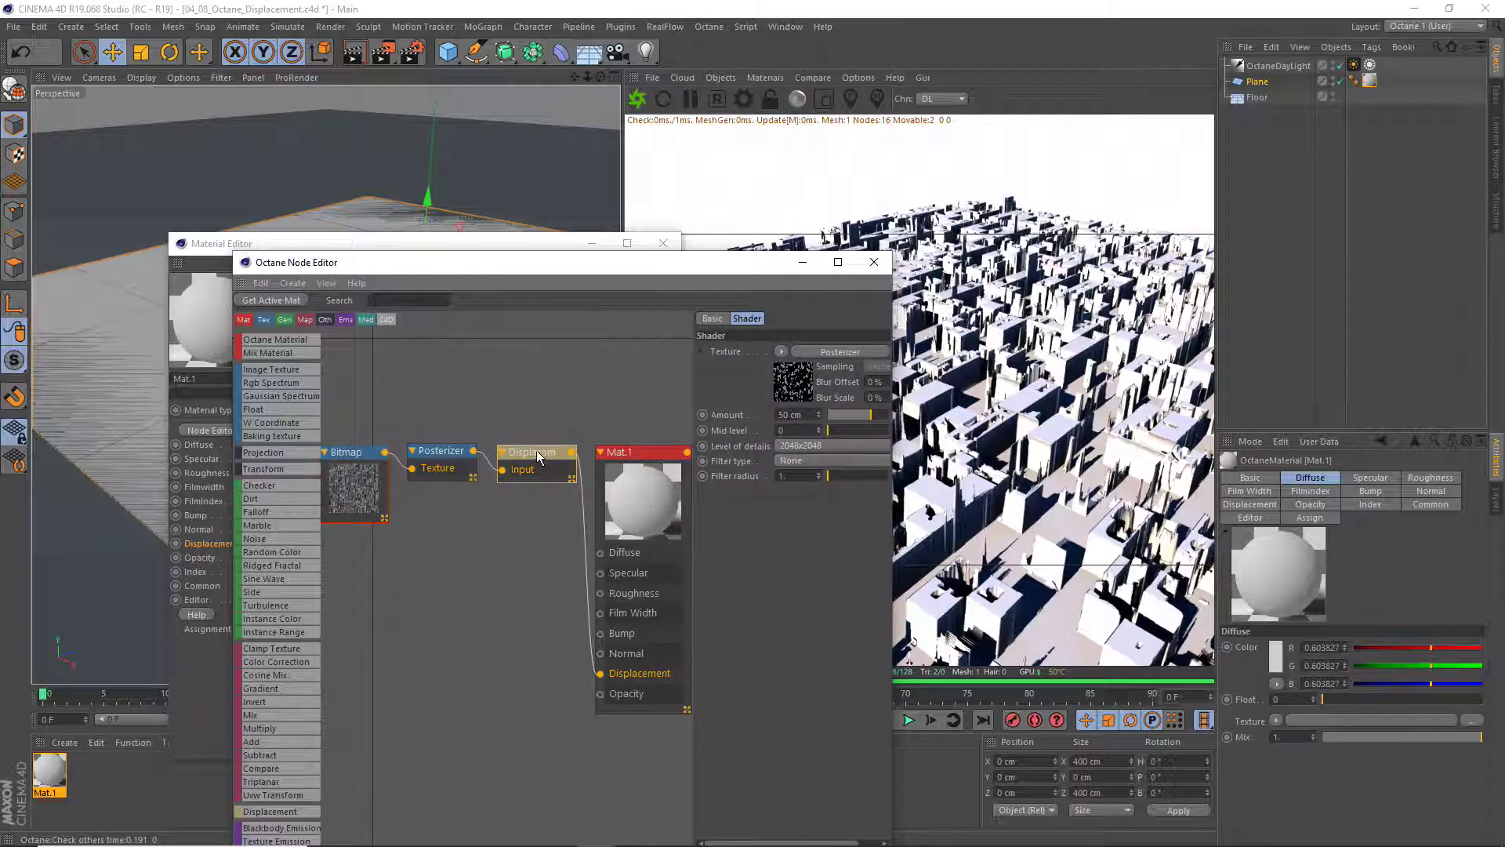
drag(533, 452, 525, 594)
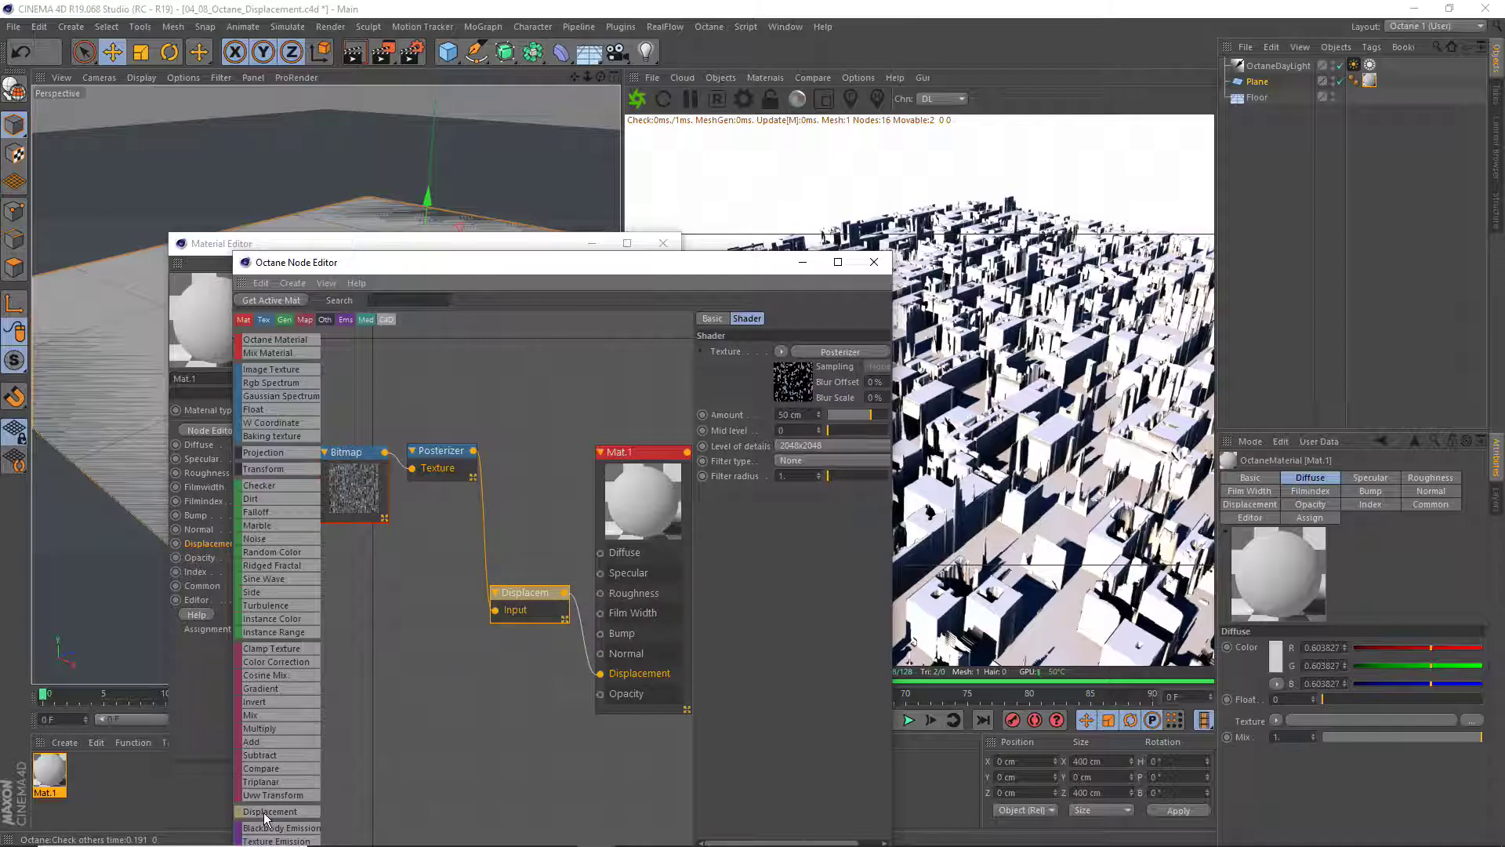
click(295, 809)
Raise displacement Amount to 59.091 cm, keep detail at 2048x2048, and close the editors
click(867, 417)
mouse_move(870, 413)
mouse_down()
mouse_move(848, 416)
mouse_move(879, 421)
mouse_up()
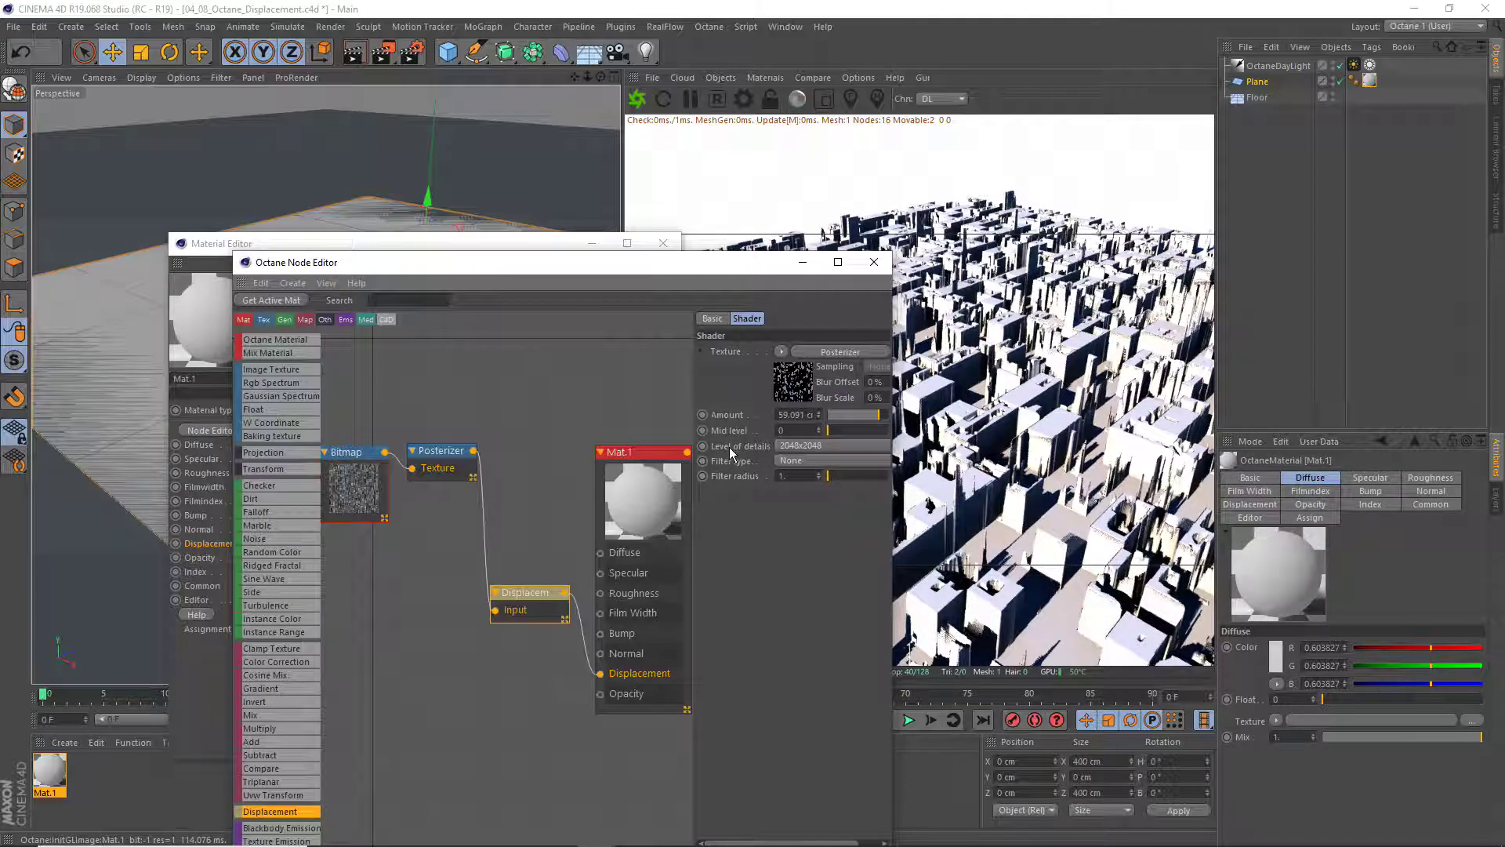
click(801, 448)
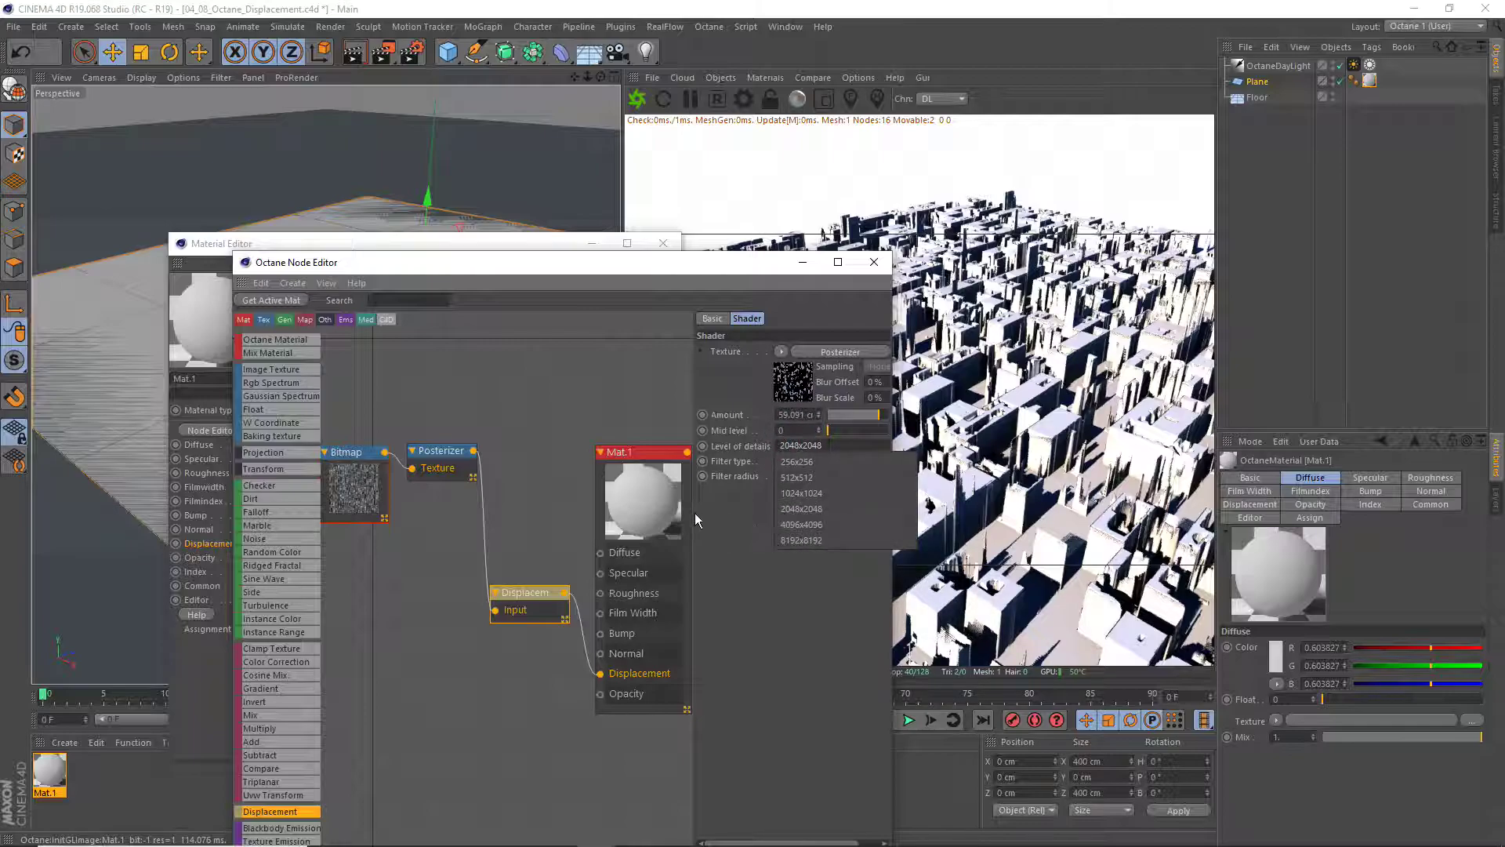
click(750, 513)
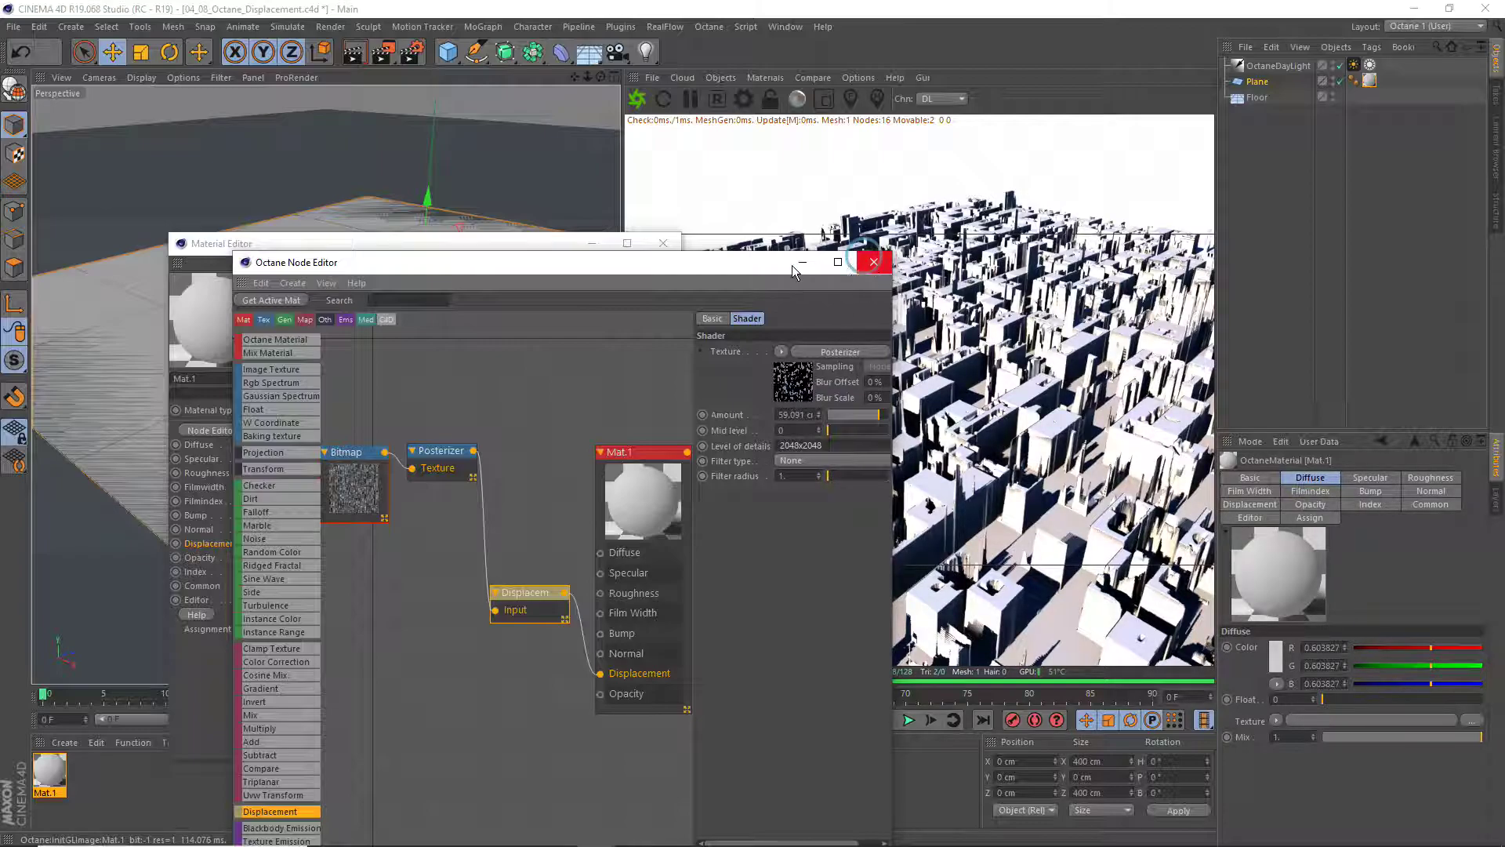
click(873, 265)
Switch to the Totem_Pole project and restart its Octane live render
click(672, 249)
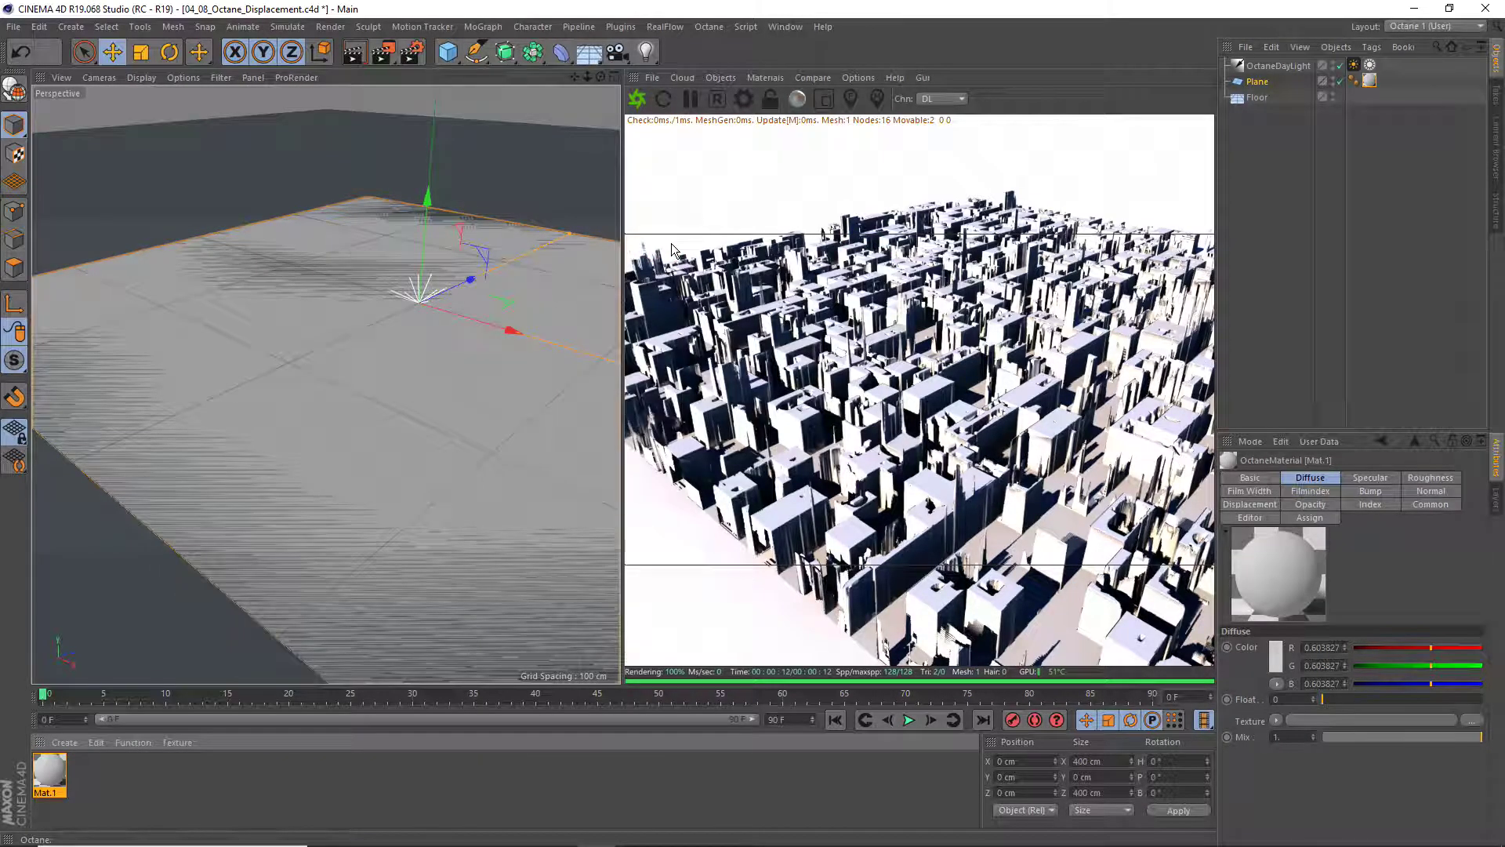
key(v)
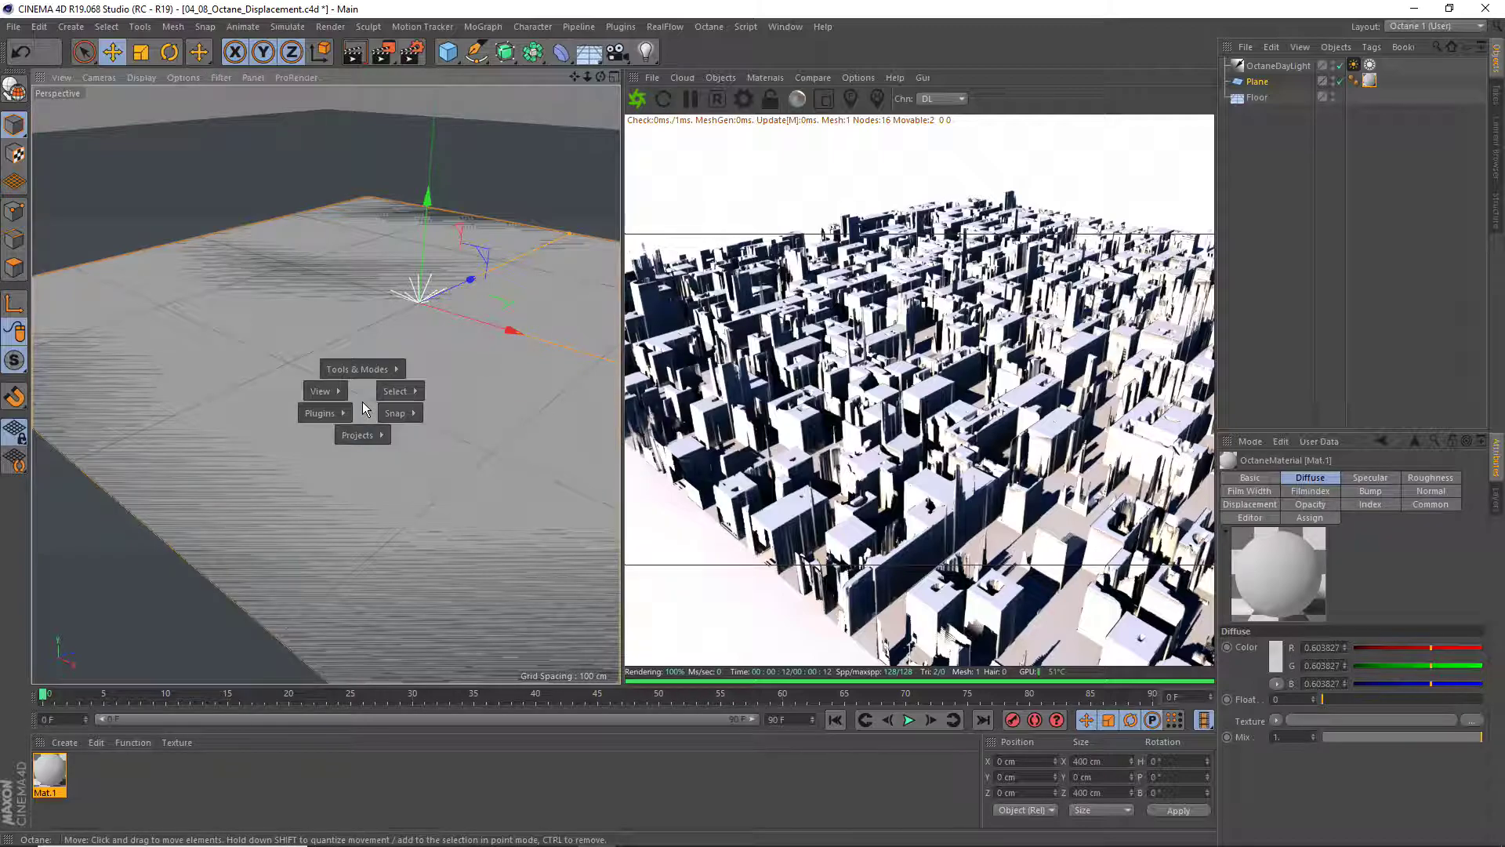
click(359, 452)
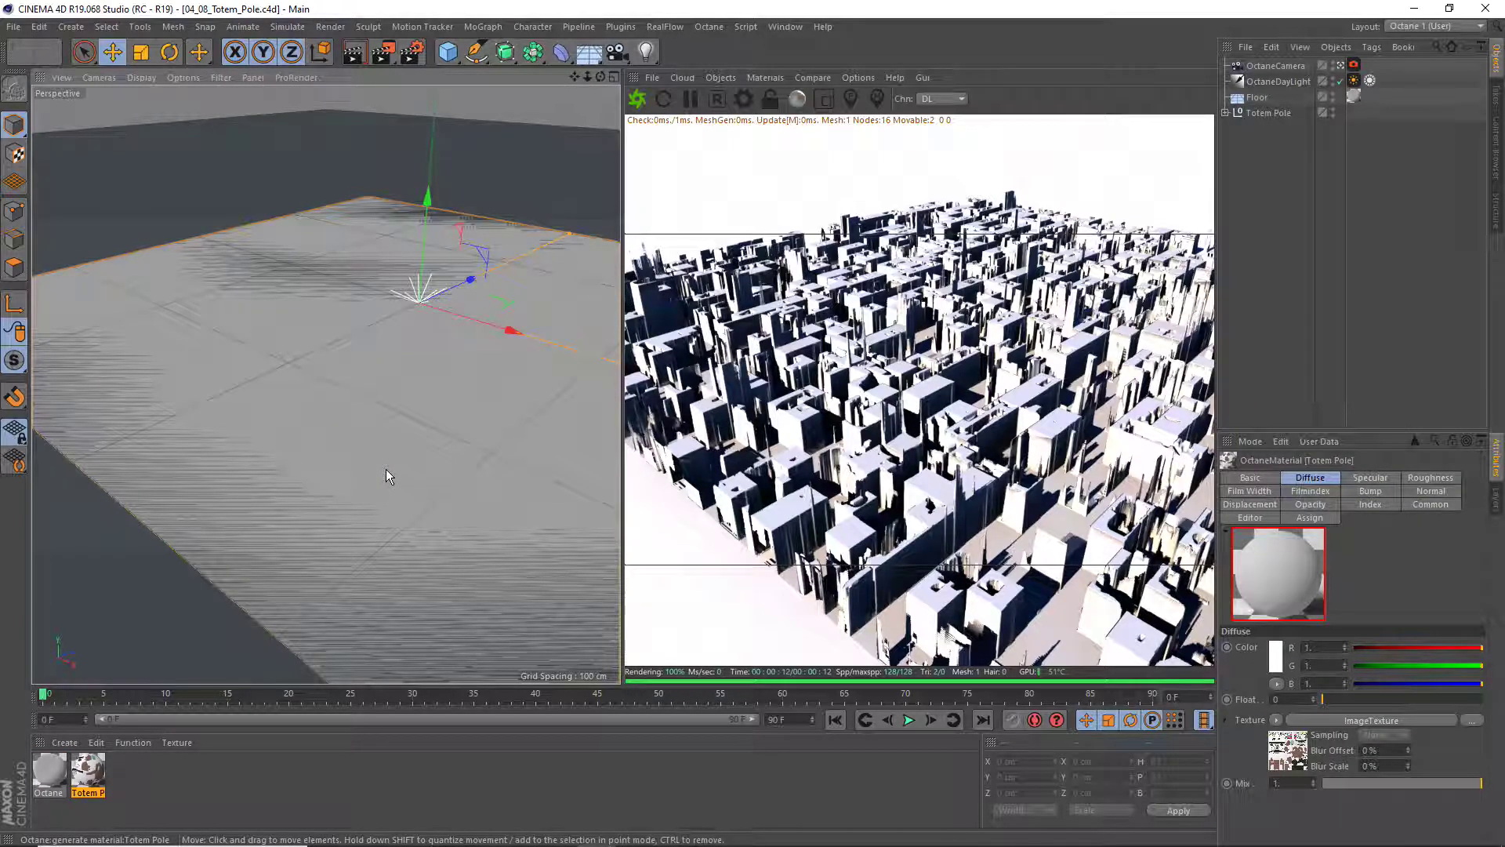
click(637, 98)
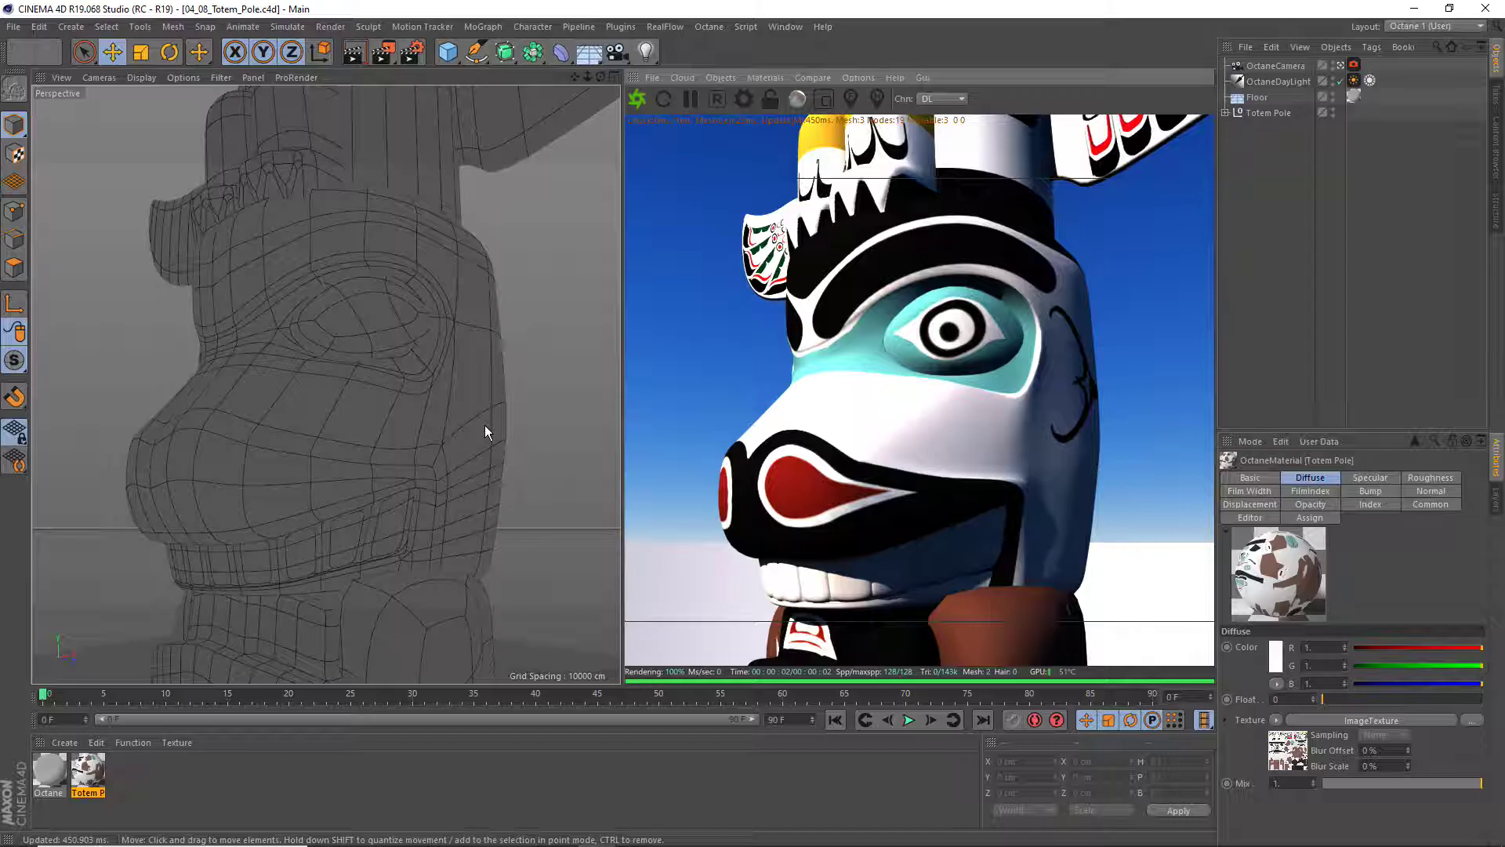
Orbit and zoom the perspective view in close on the totem pole's front and head
mouse_move(546, 399)
alt+mouse_down()
mouse_move(497, 416)
mouse_move(514, 453)
mouse_move(575, 453)
mouse_move(494, 420)
alt+mouse_up()
scroll(497, 415, down, 3)
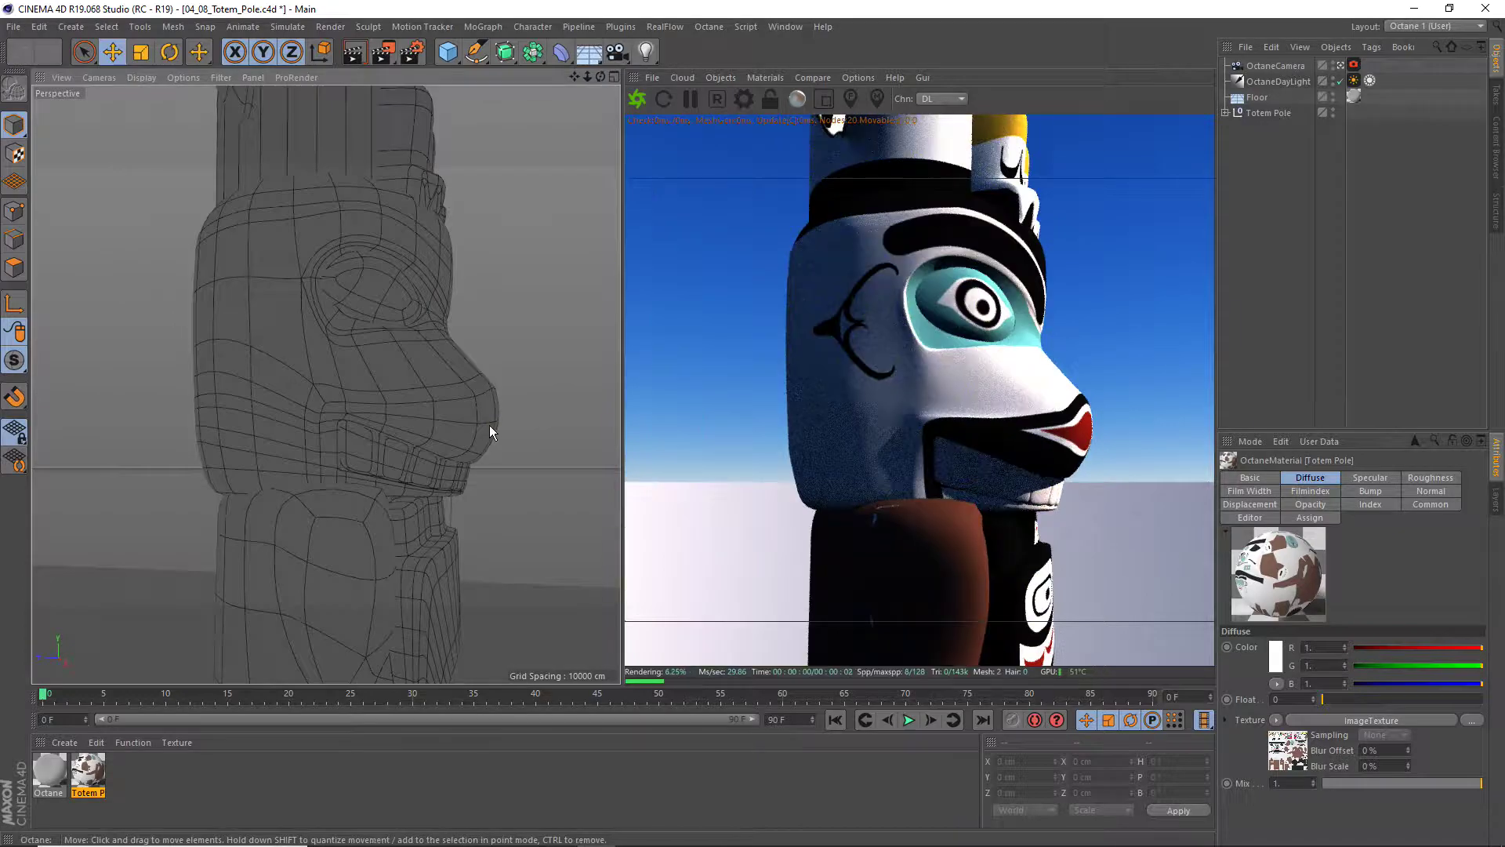
scroll(489, 425, down, 2)
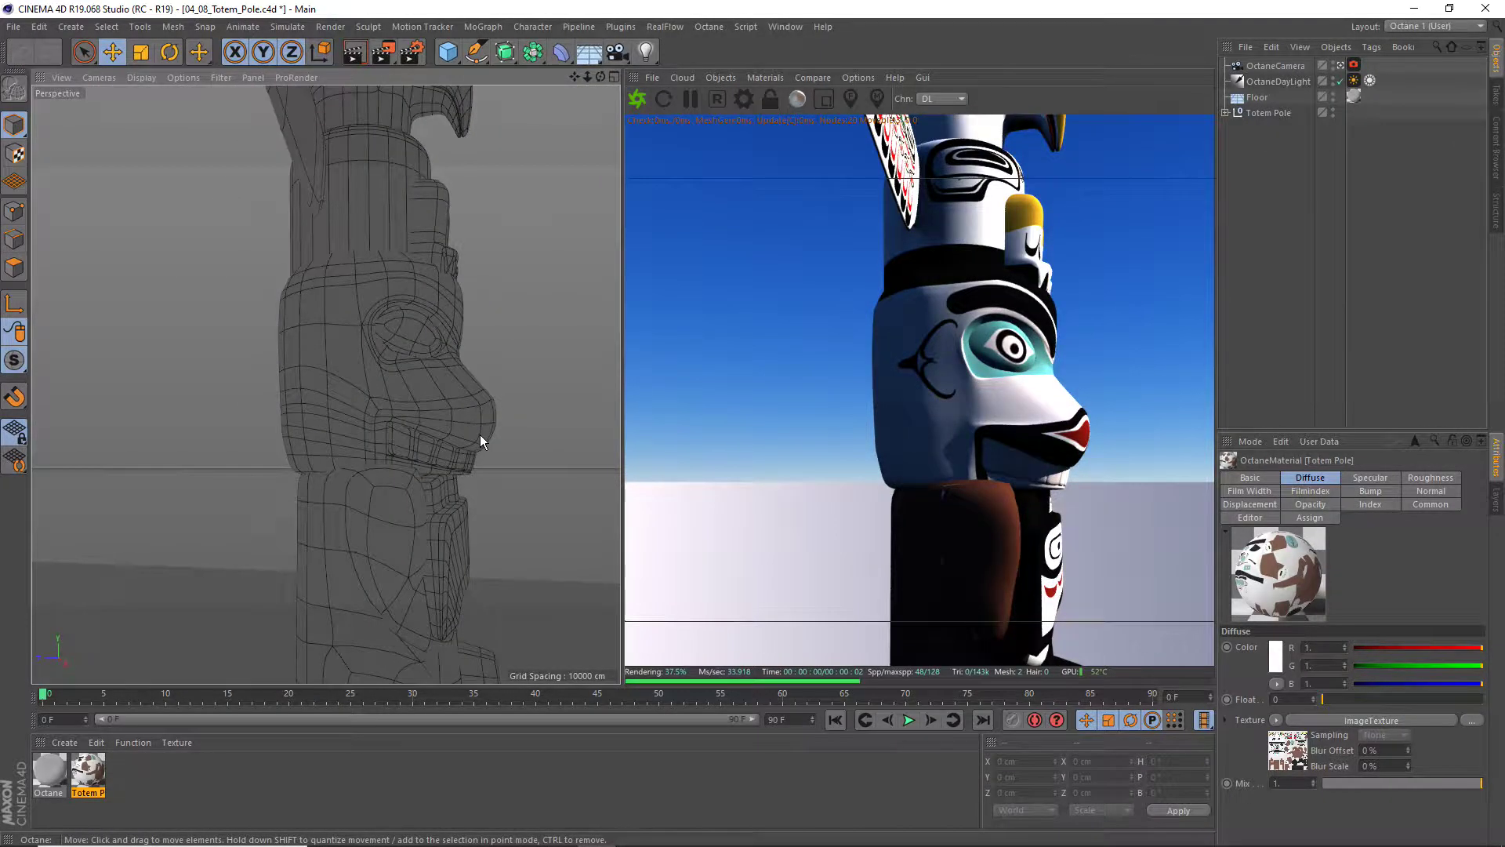
mouse_move(480, 437)
alt+mouse_down()
mouse_move(508, 463)
mouse_move(608, 468)
alt+mouse_up()
alt+drag(464, 466, 579, 468)
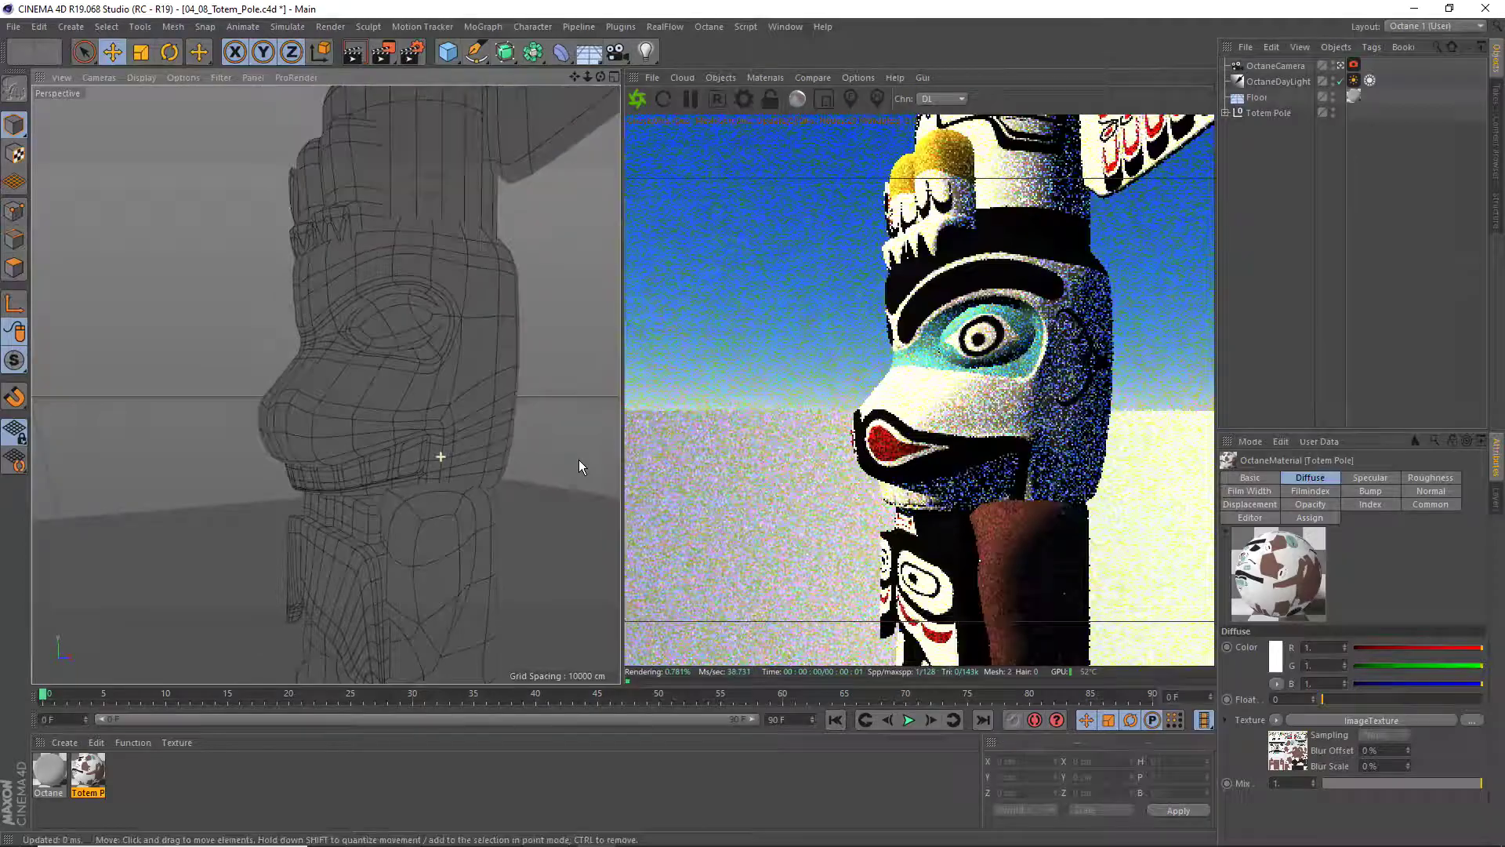
alt+drag(484, 420, 568, 426)
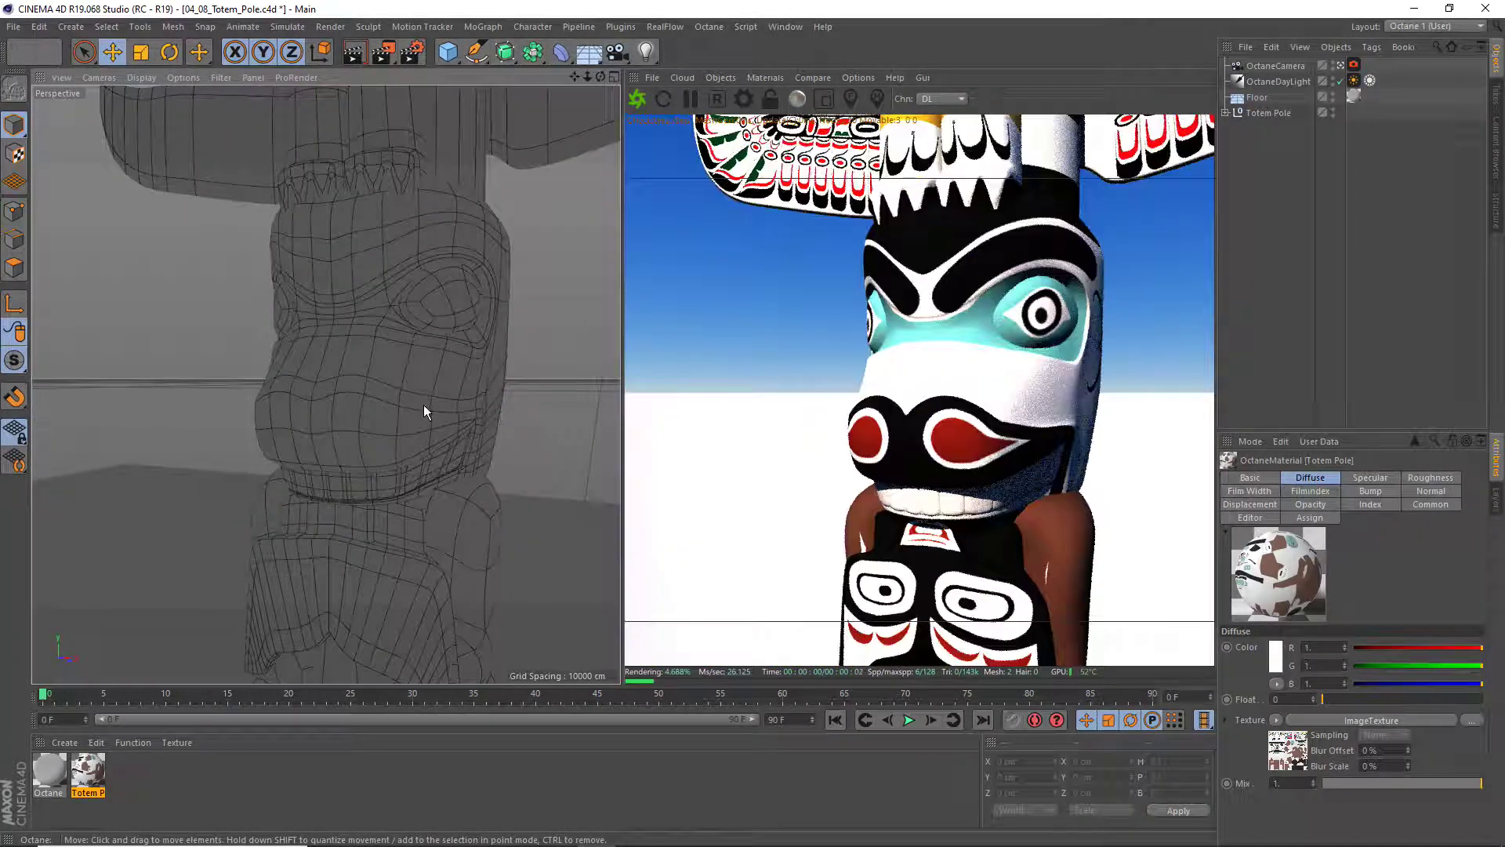
scroll(391, 385, up, 3)
alt+drag(395, 418, 332, 600)
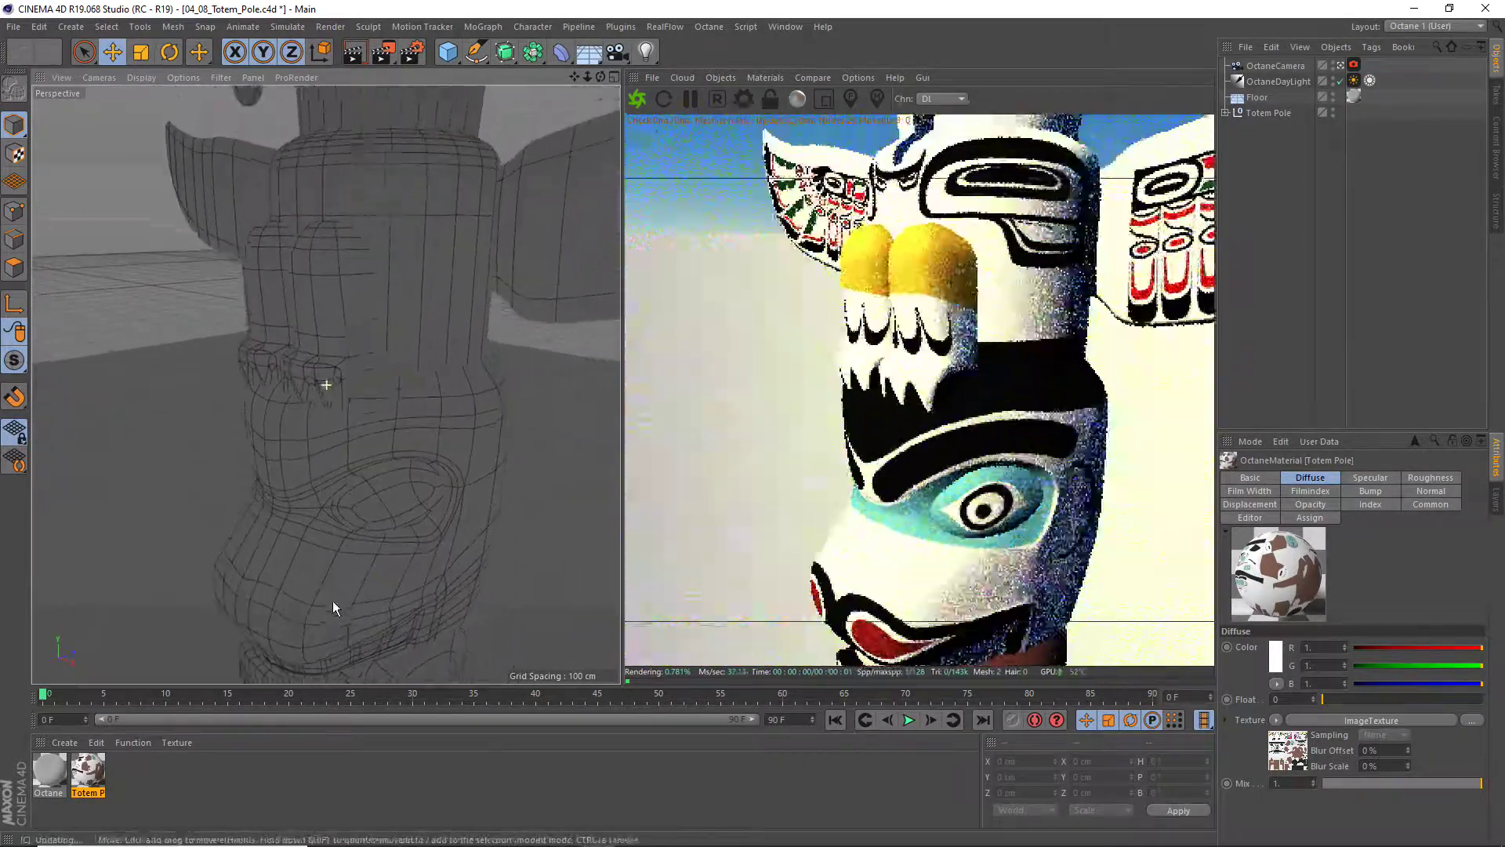
scroll(414, 351, up, 2)
scroll(417, 339, up, 2)
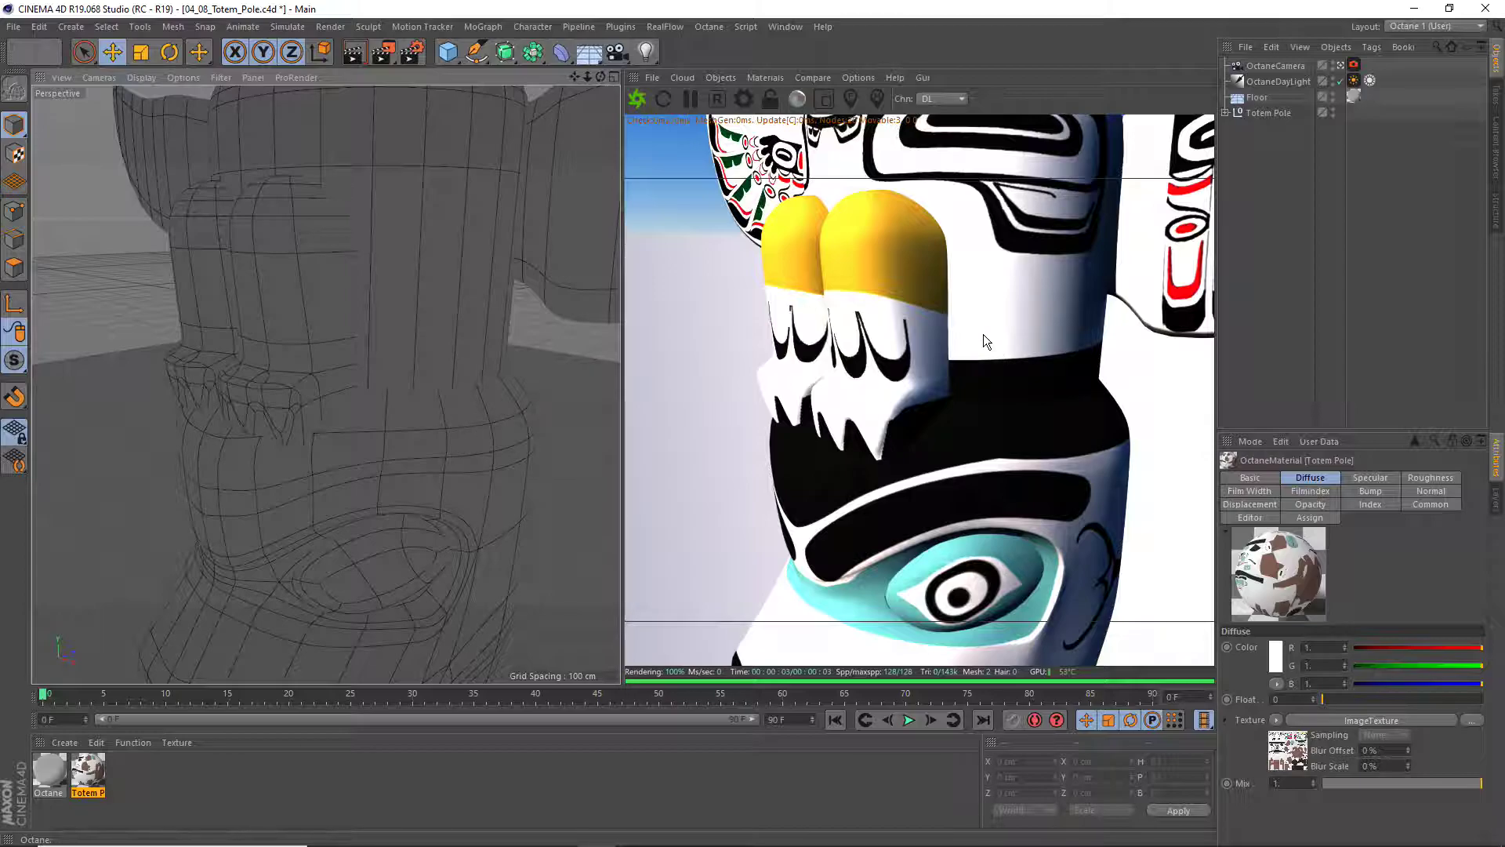
scroll(455, 439, down, 3)
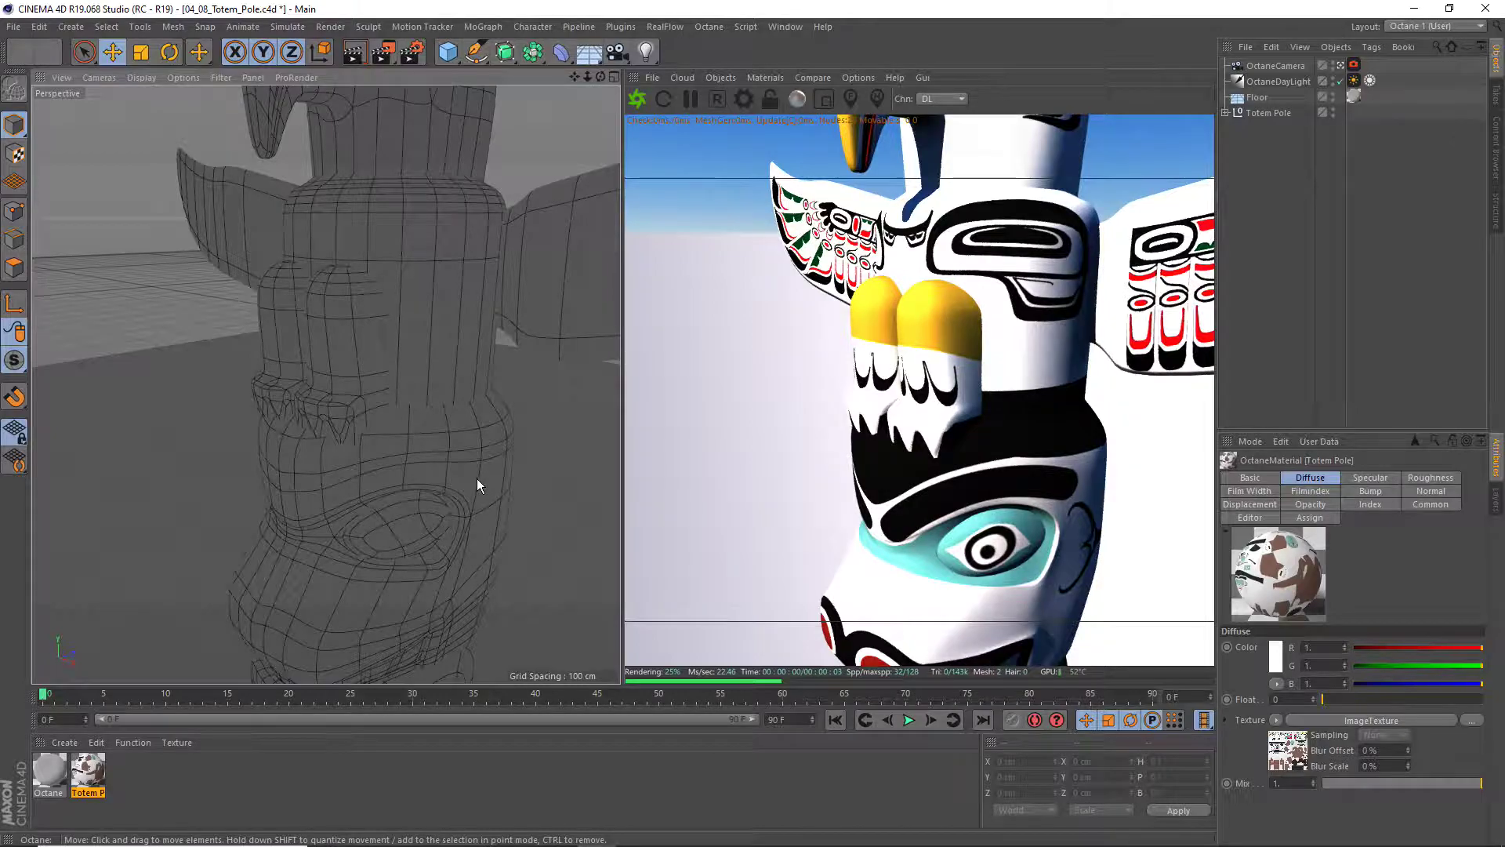
scroll(477, 478, down, 2)
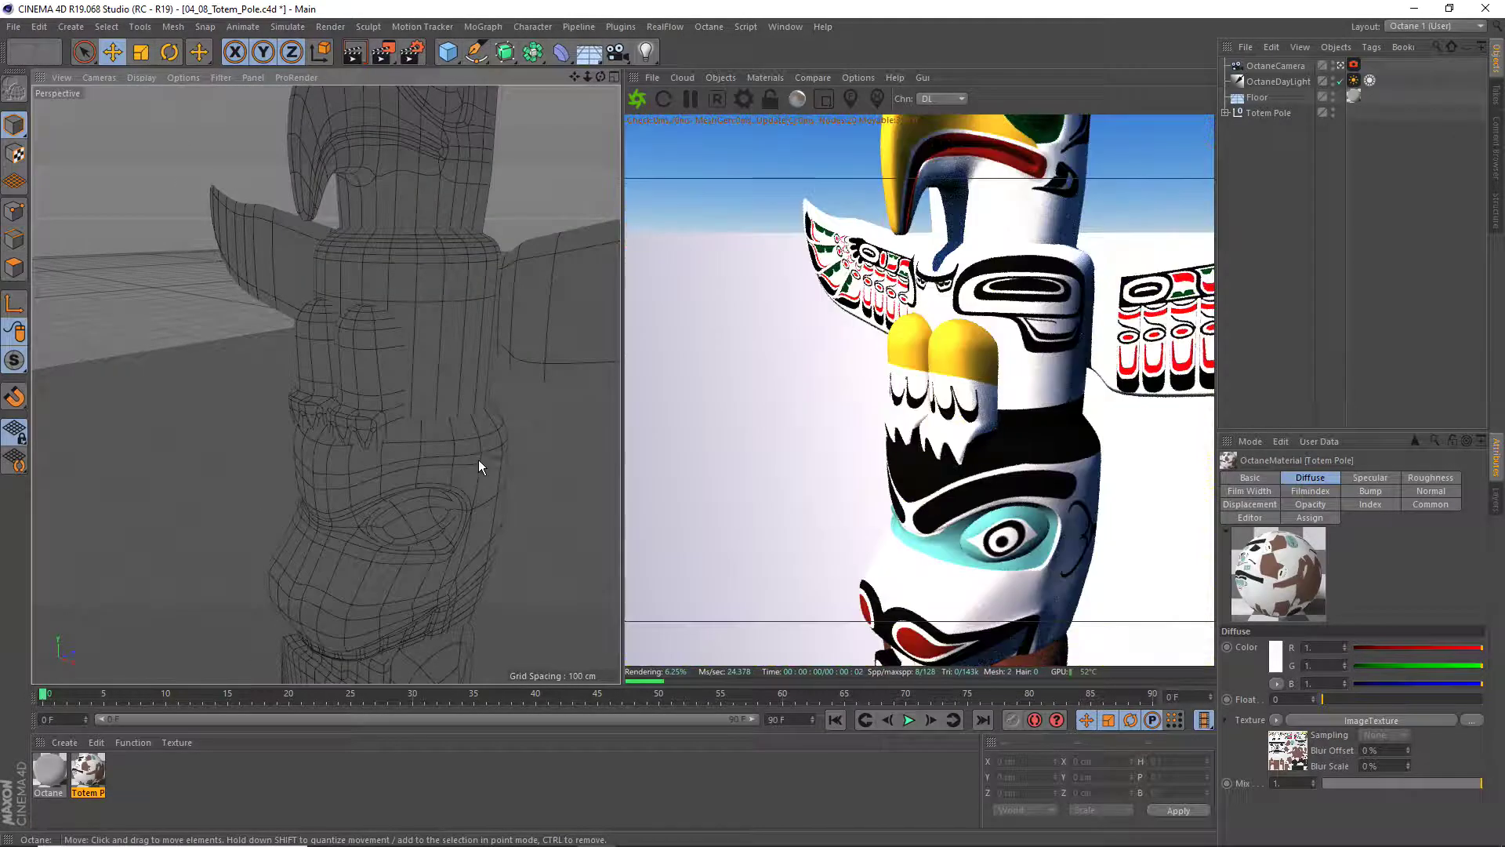
scroll(443, 459, down, 1)
scroll(447, 463, down, 1)
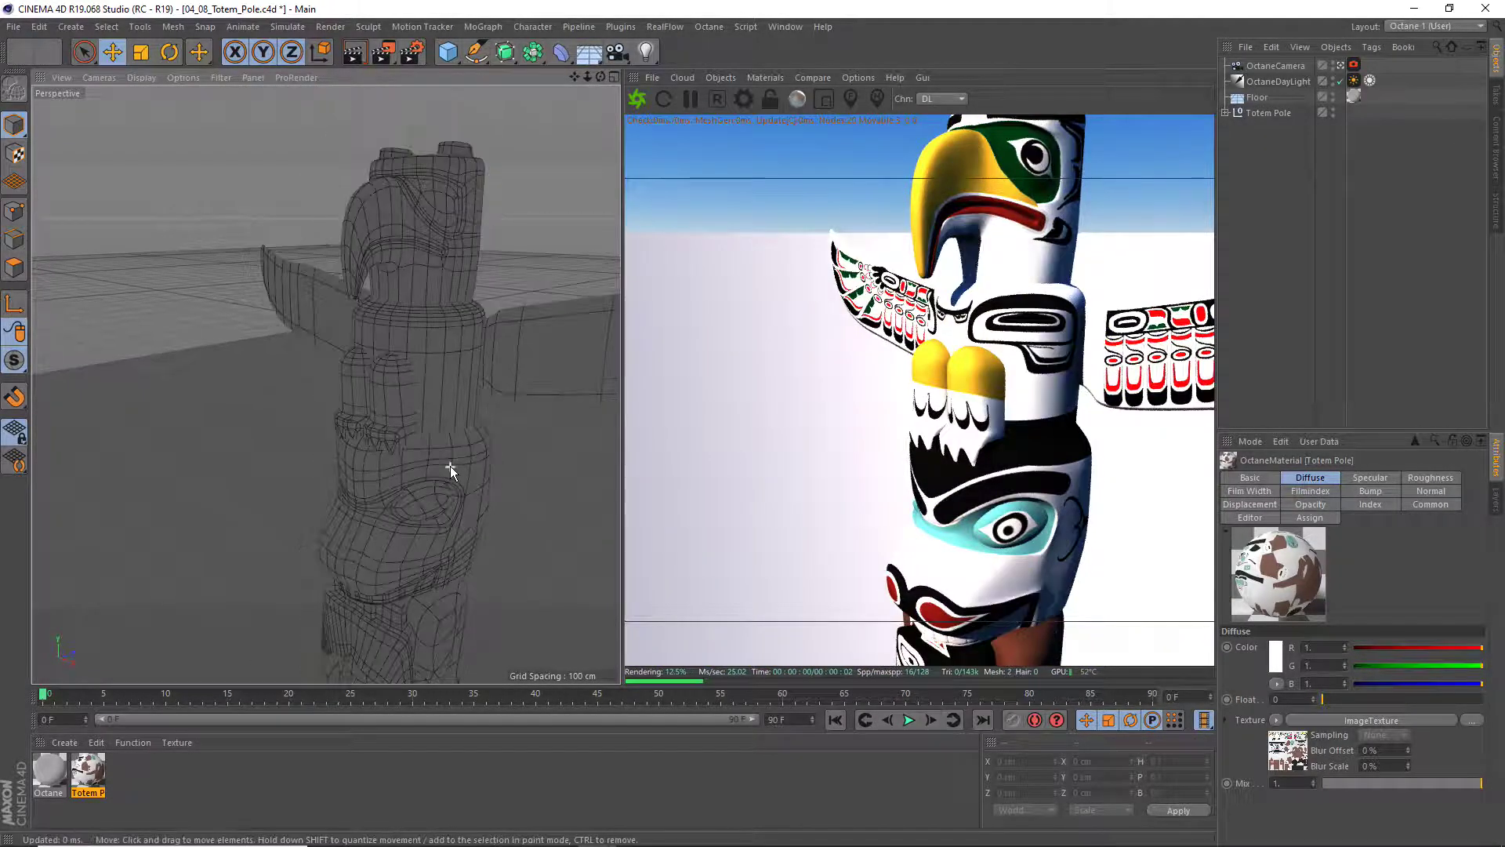
scroll(450, 465, up, 2)
scroll(450, 466, up, 1)
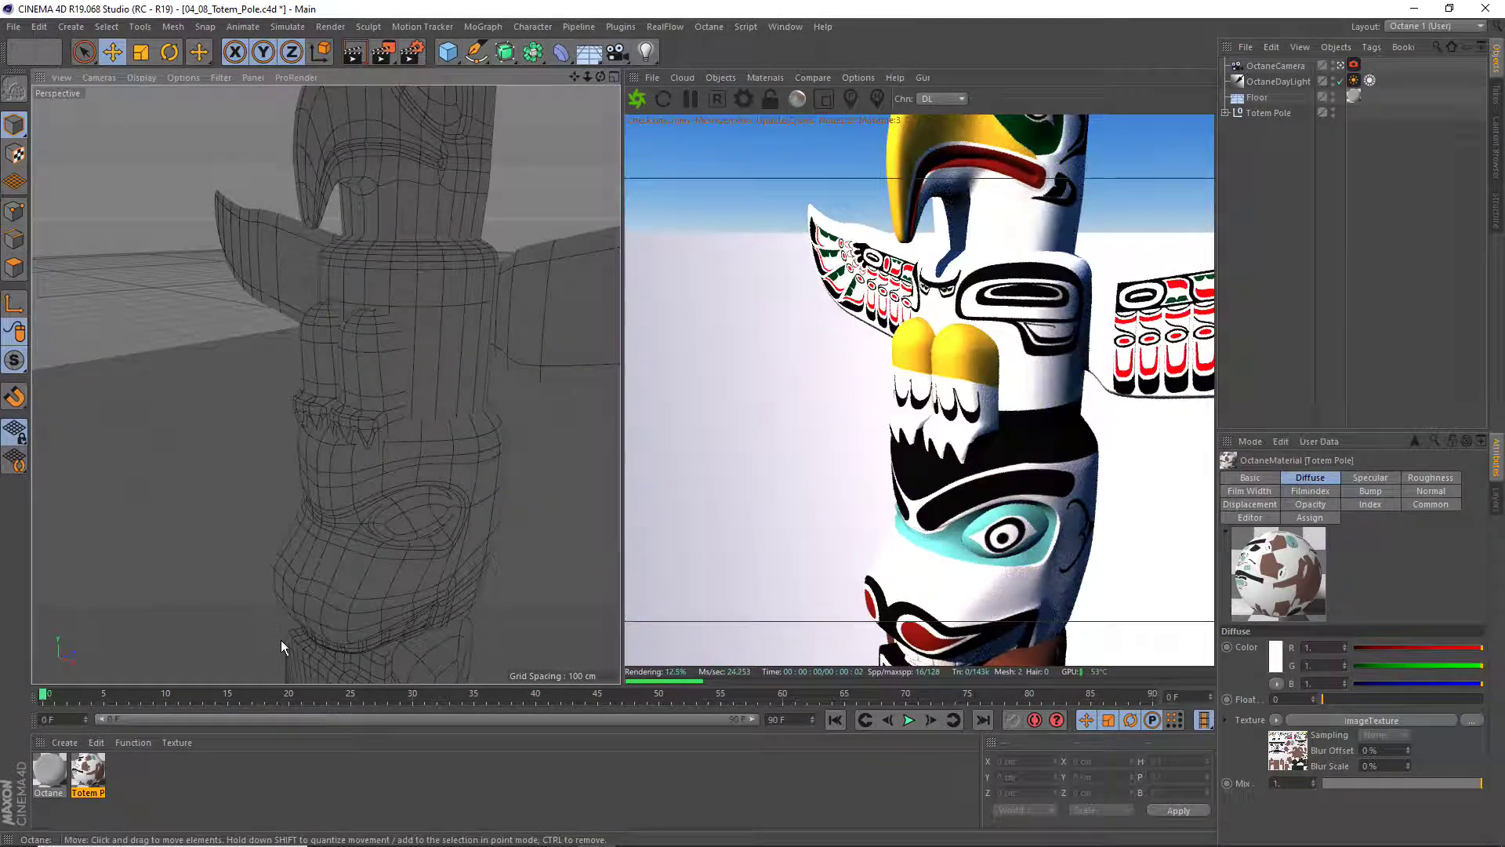
Check the Totem Pole material's Diffuse texture path for Totem_pole_diffuse.jpg, keeping that texture
double_click(88, 771)
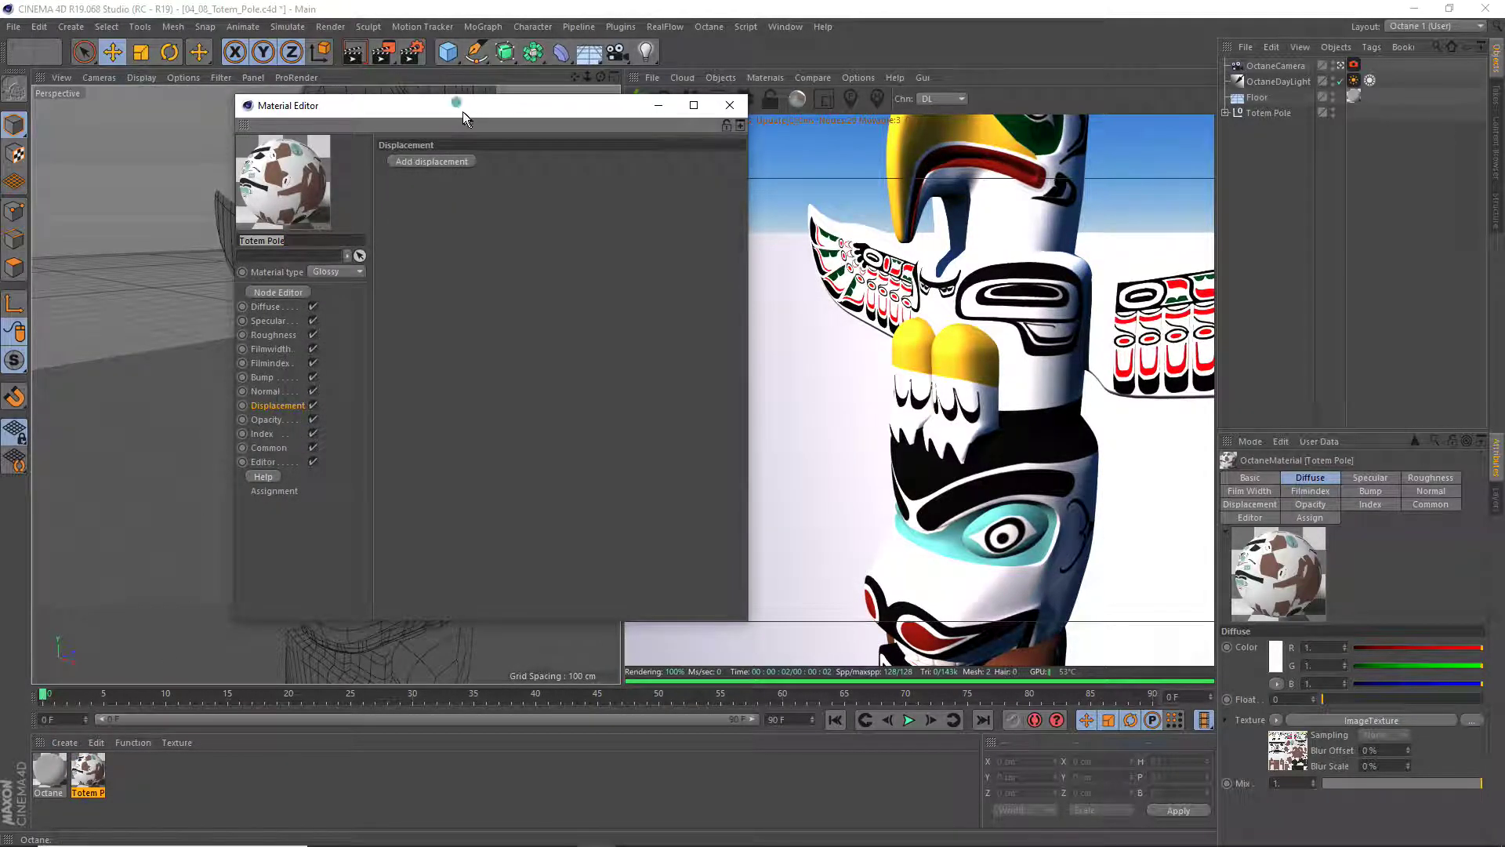
drag(463, 110, 456, 135)
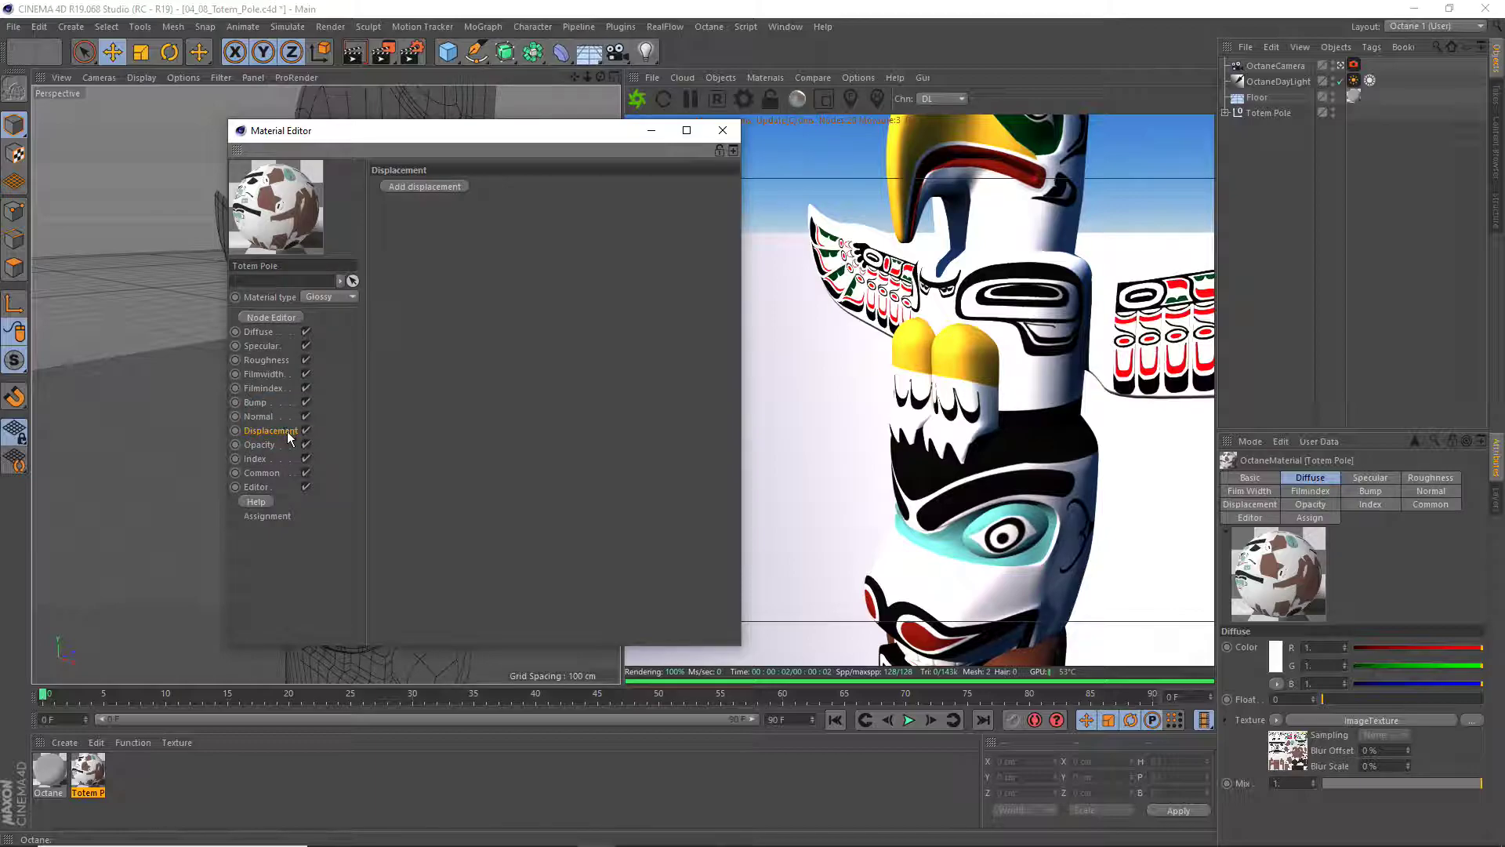
click(260, 333)
click(437, 292)
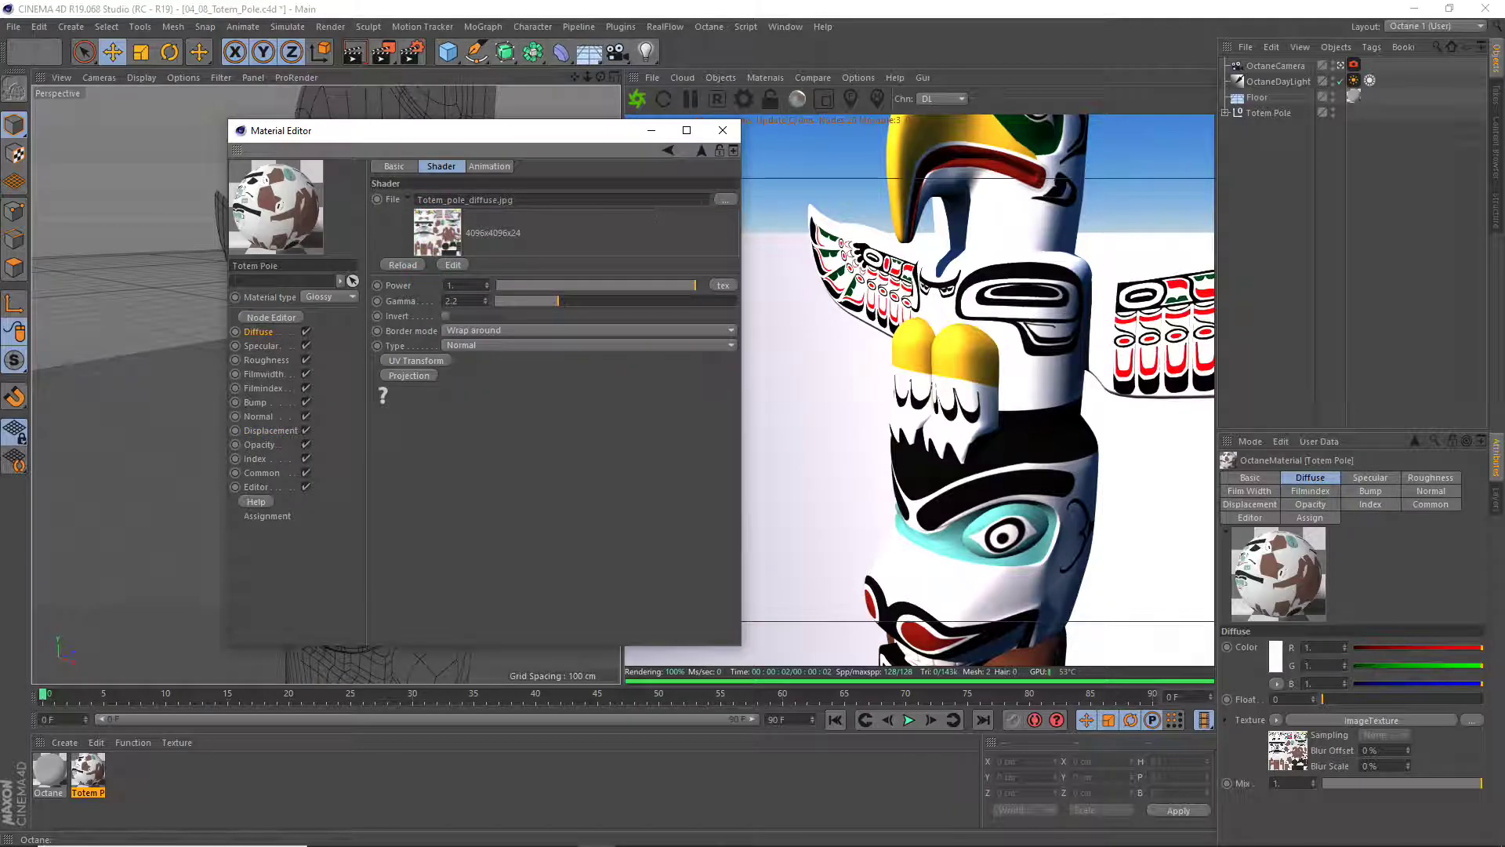
click(725, 199)
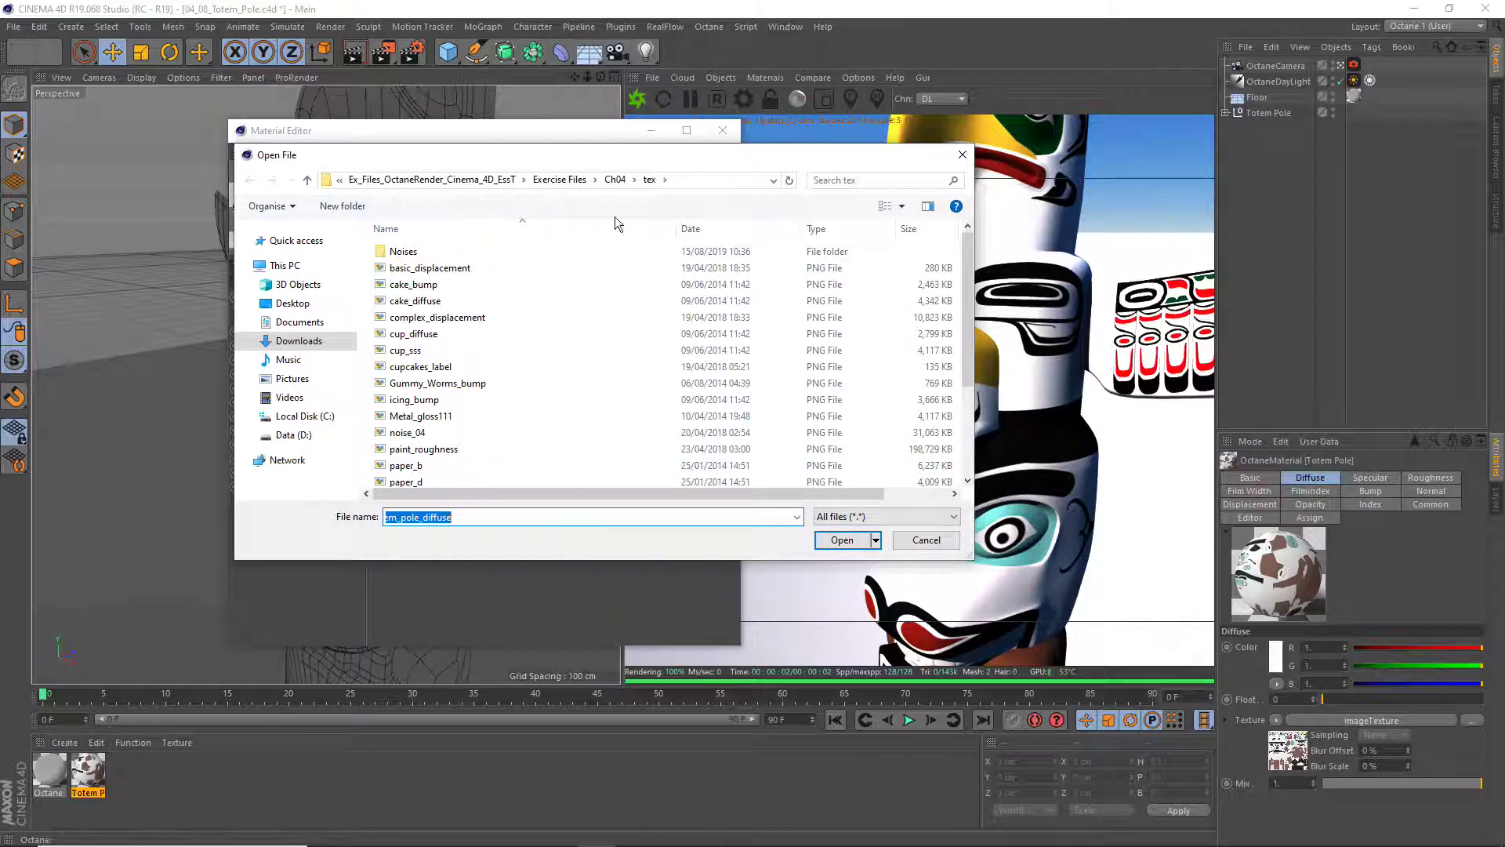
click(685, 180)
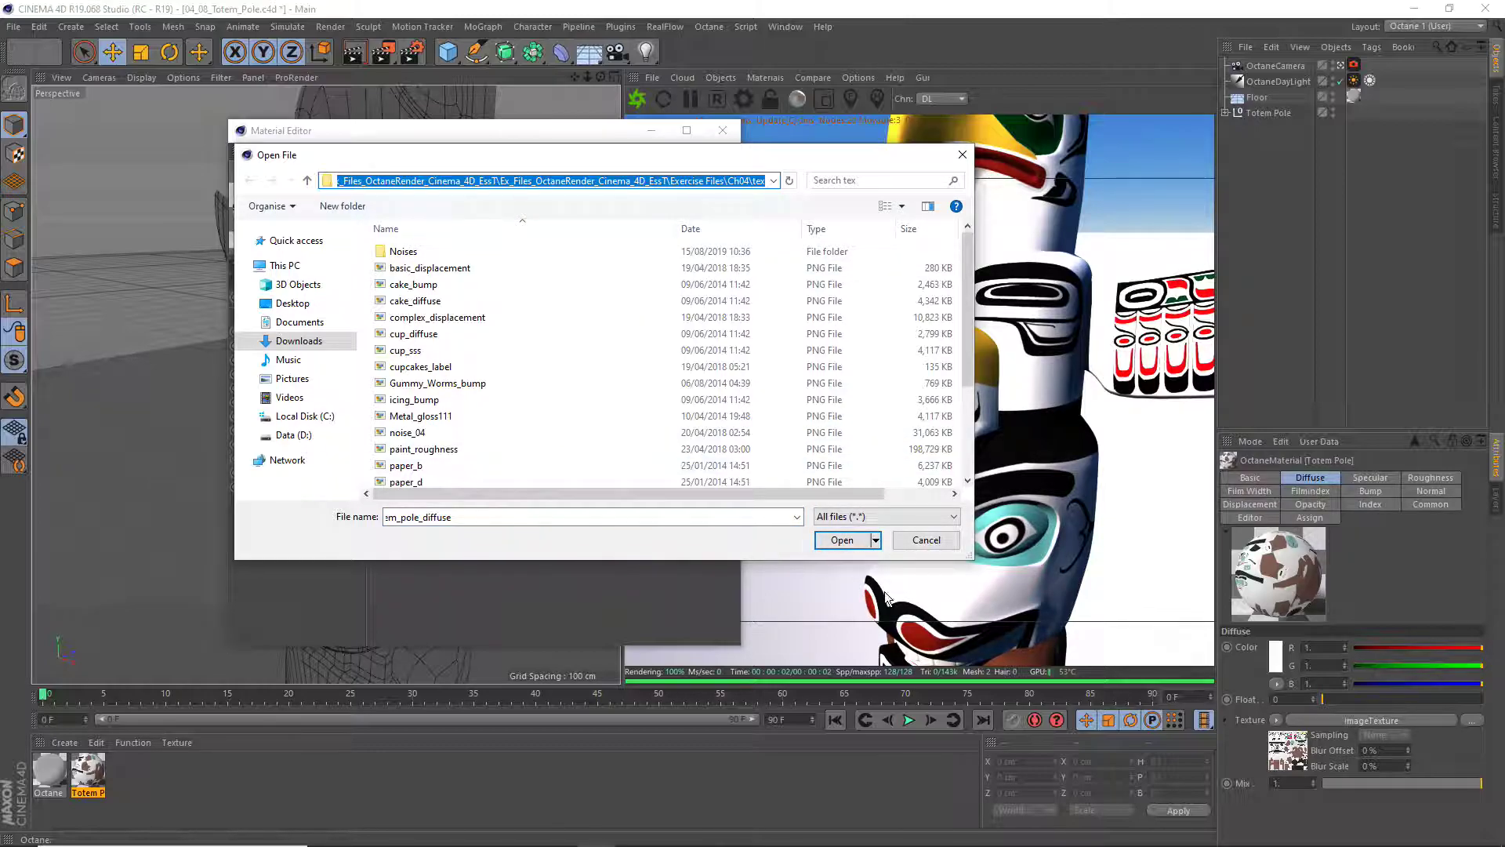
click(941, 540)
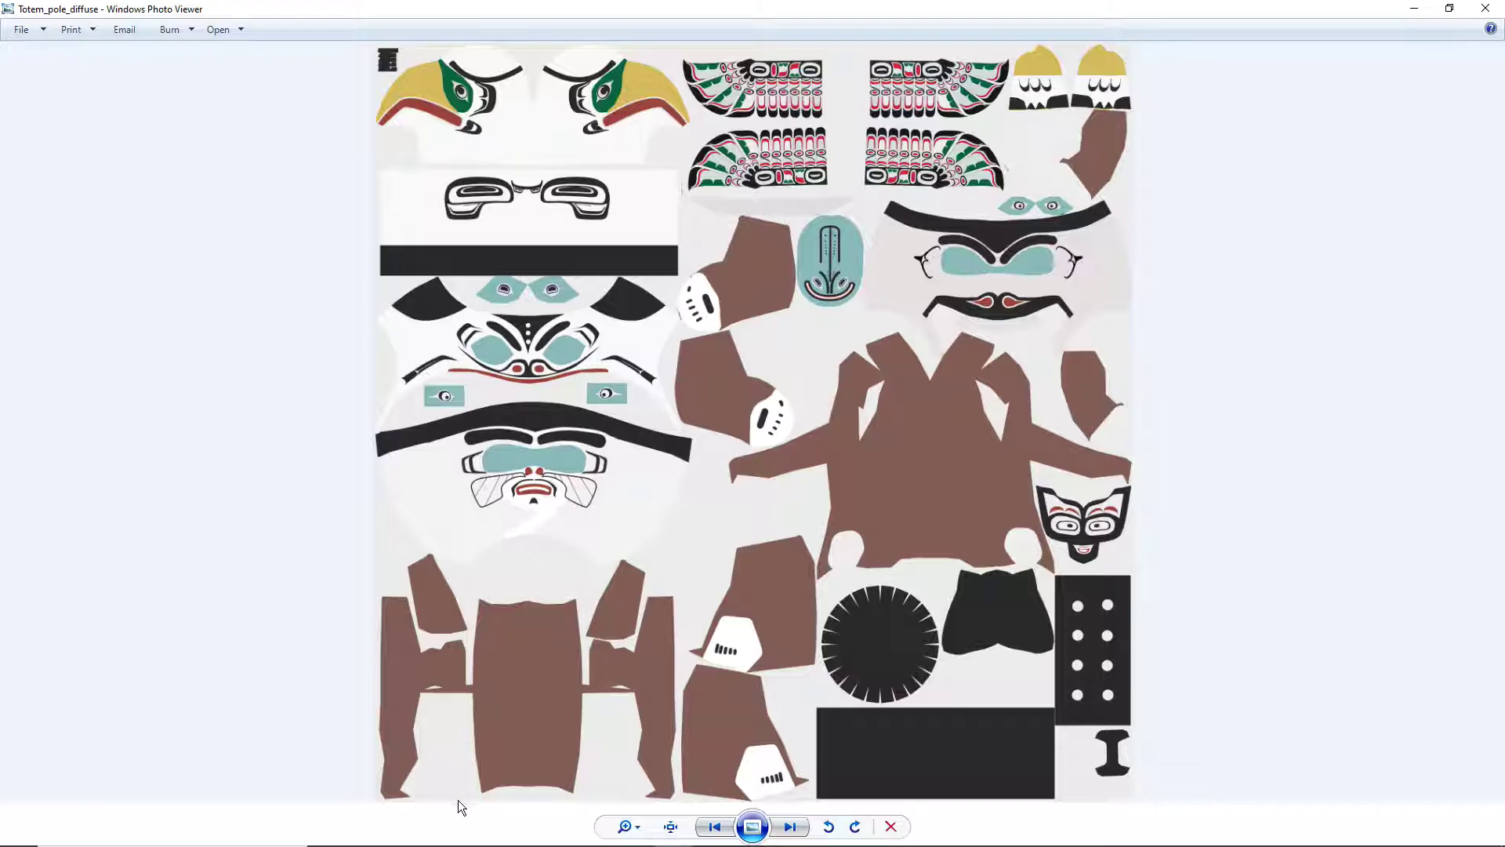
Bring the Chrome Cinema 4D lessons window over the photo viewer and centre it
click(520, 833)
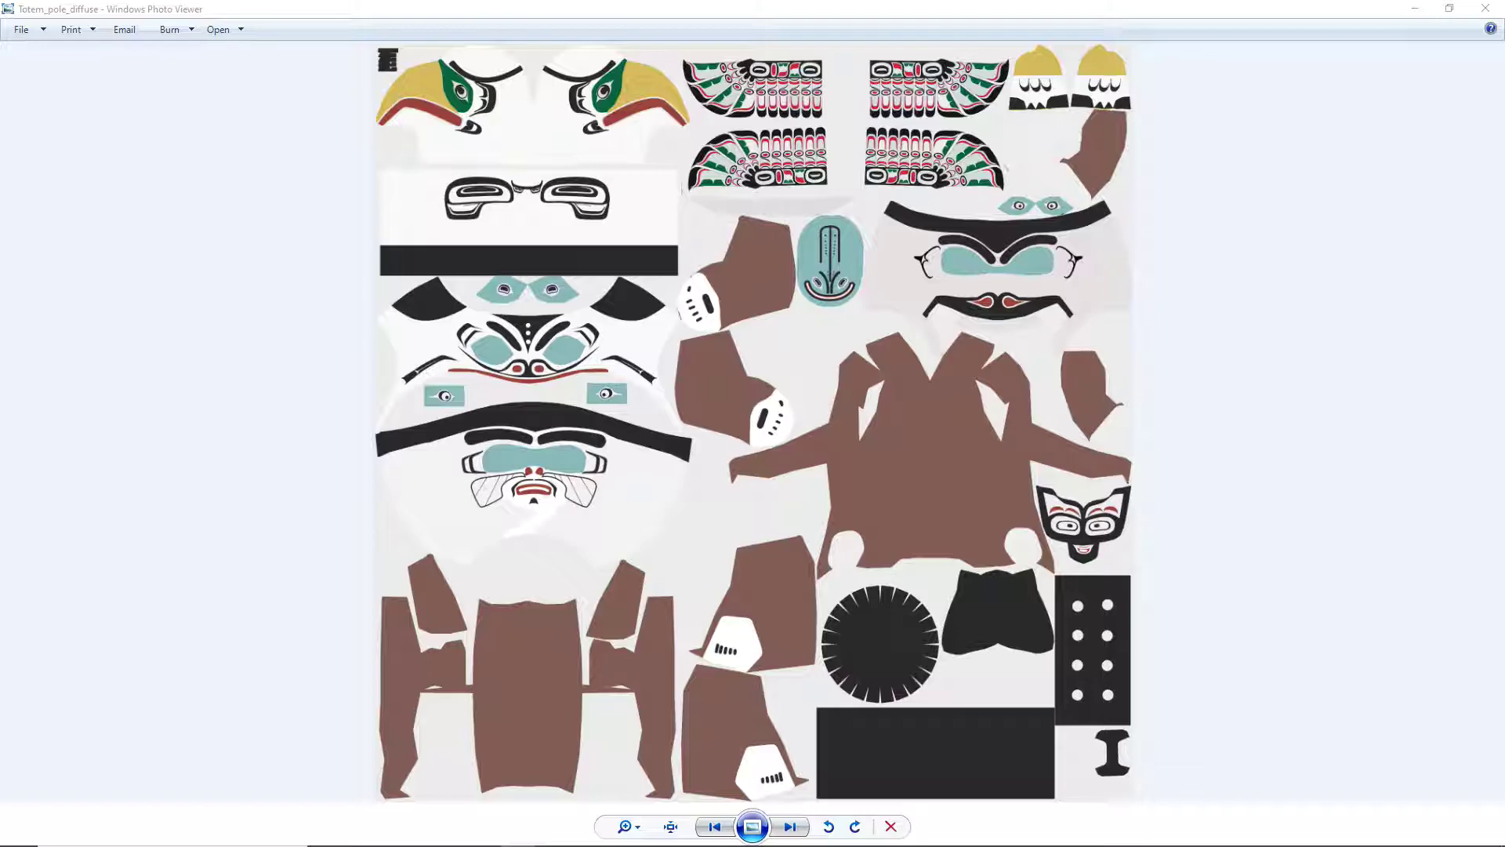
drag(1119, 262, 632, 206)
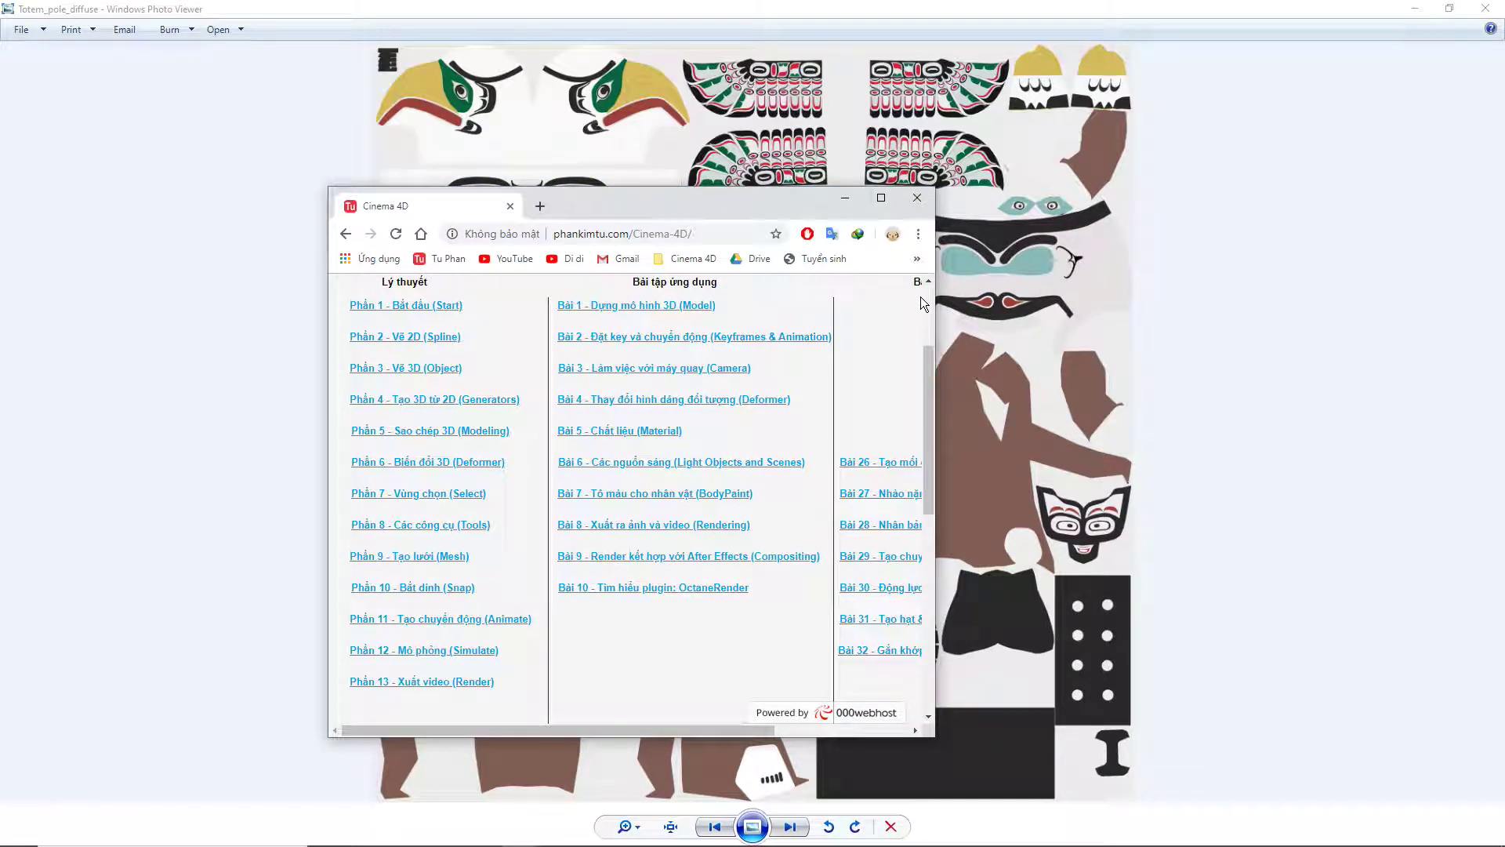
Widen the Chrome lessons page to show every column, then minimise it
drag(939, 305, 1195, 322)
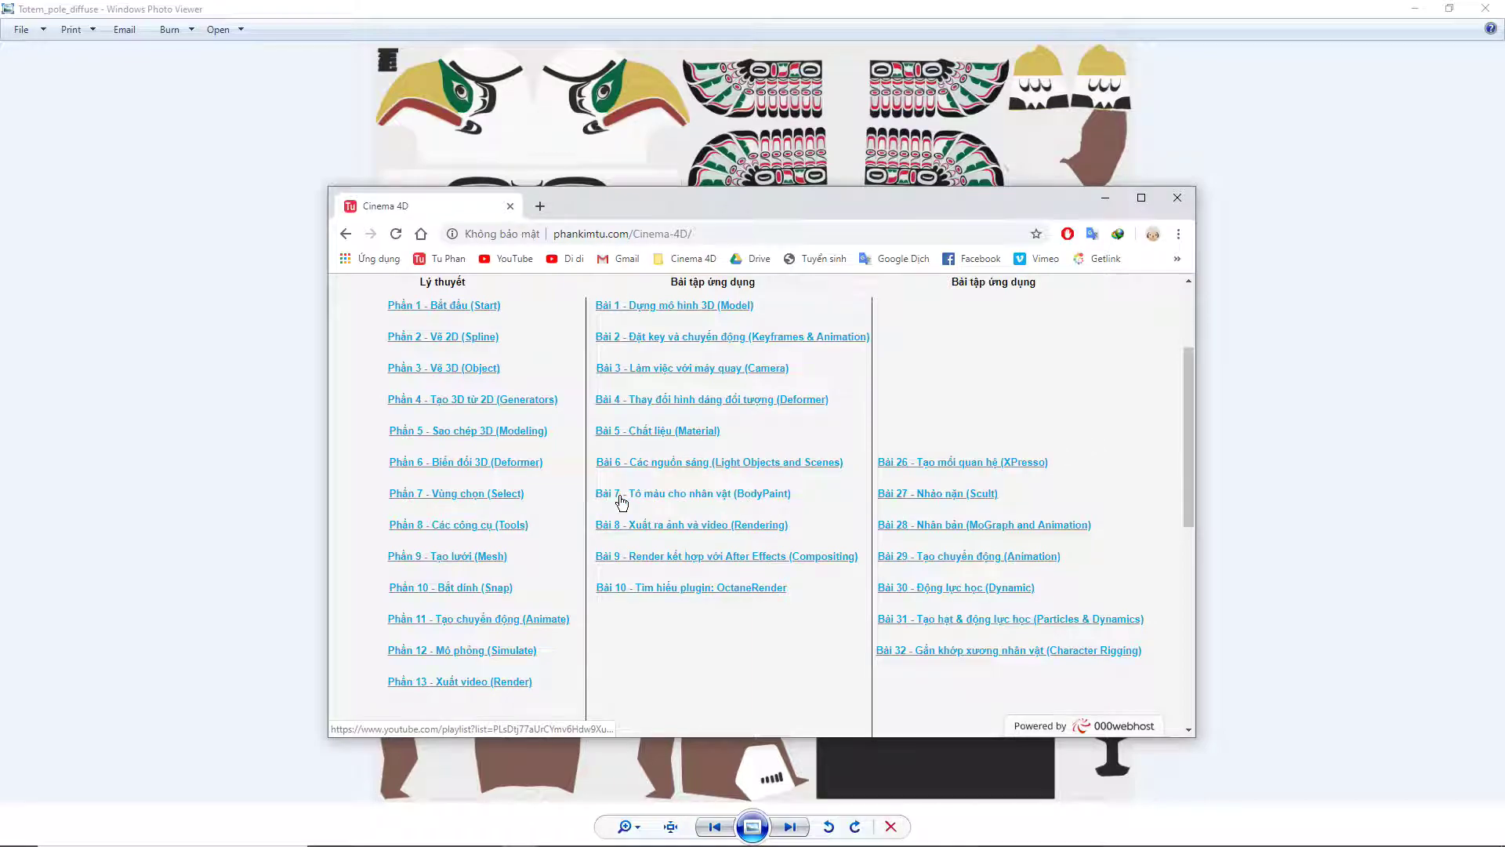
scroll(608, 534, up, 1)
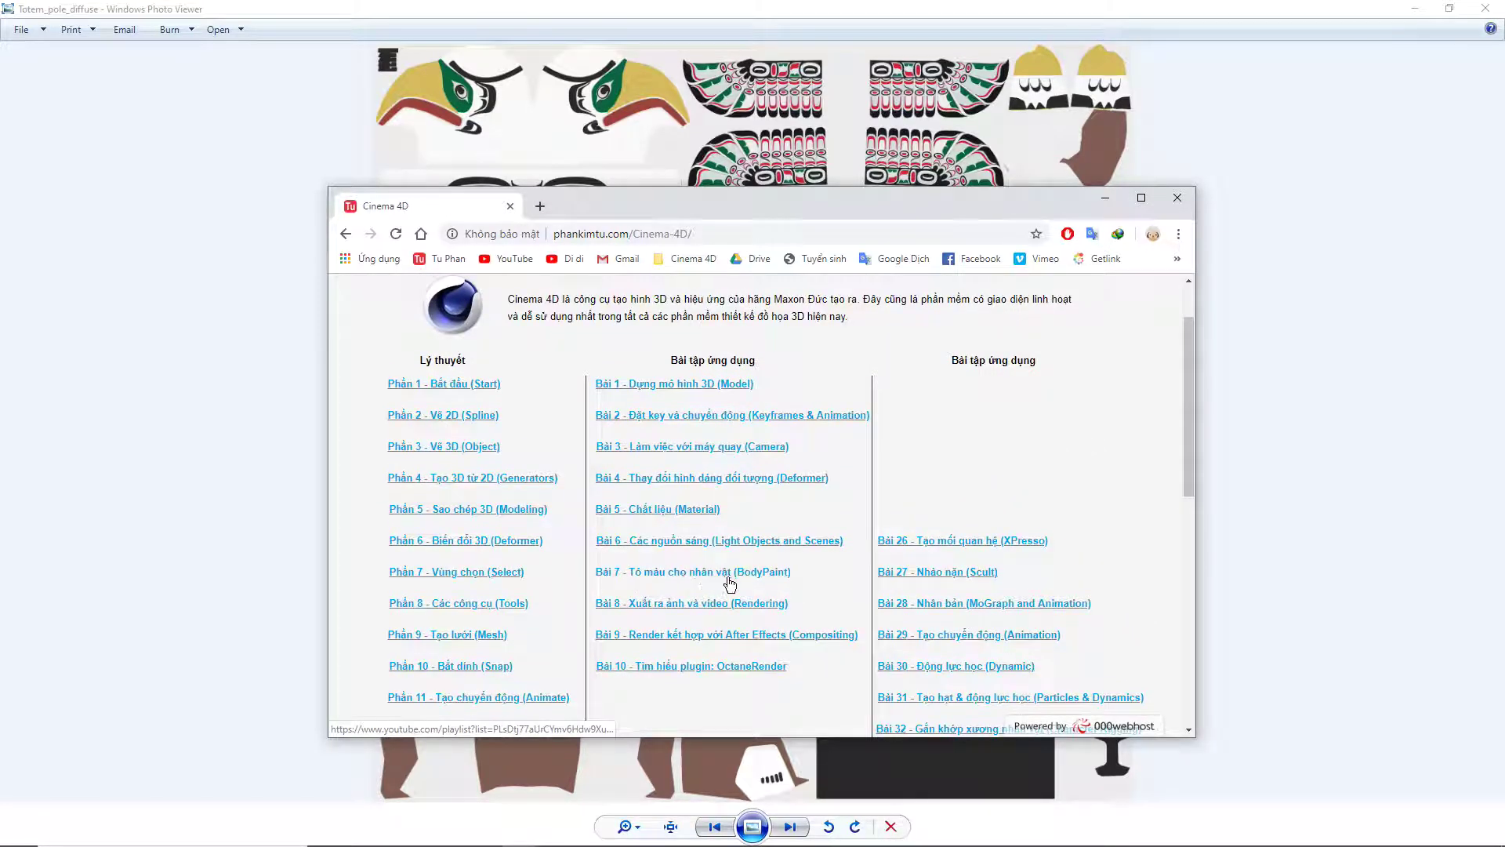
click(1105, 197)
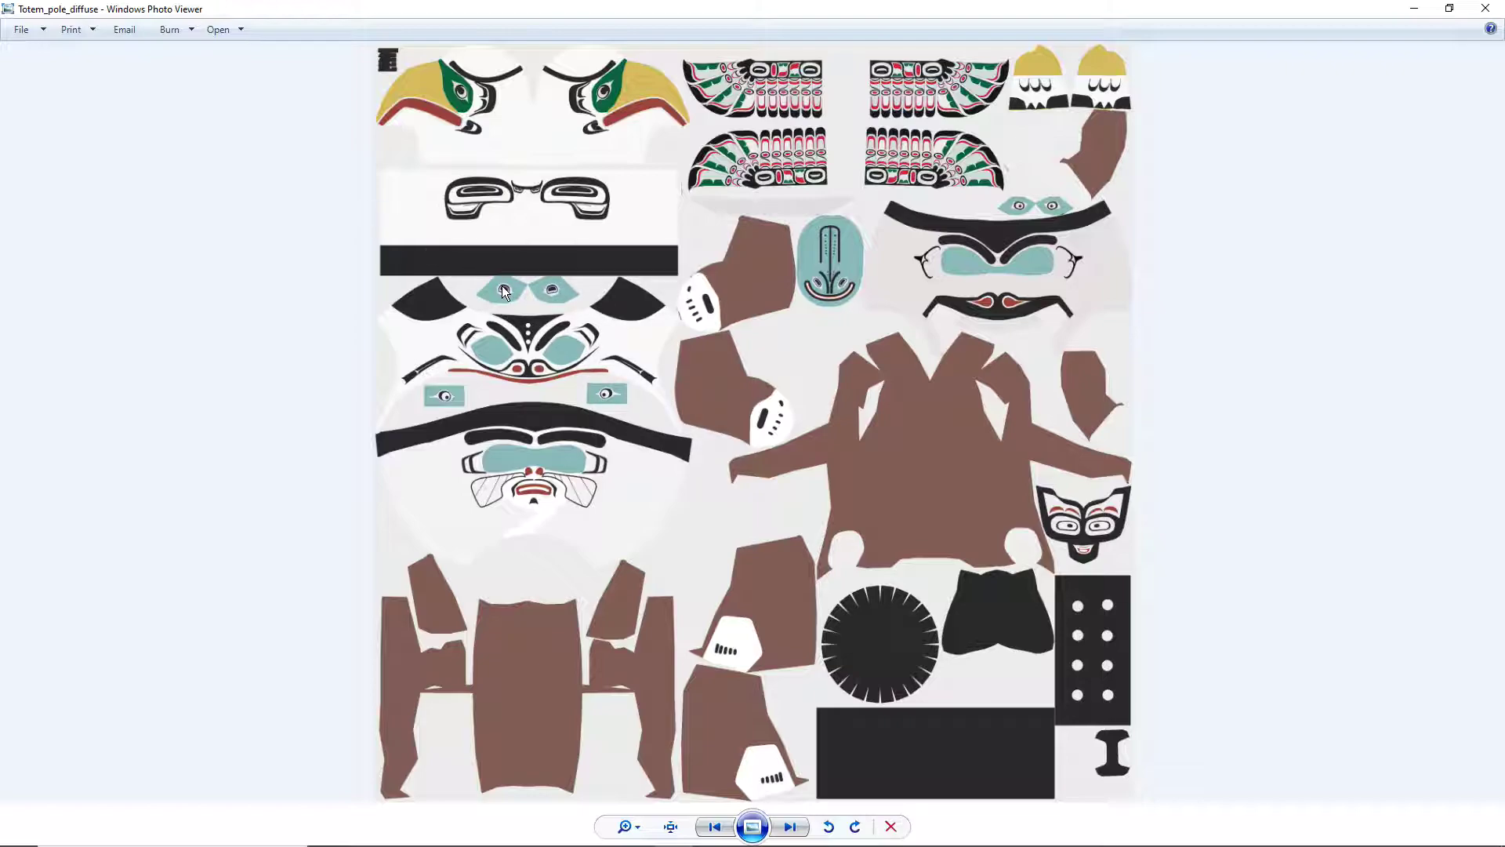
Close Windows Photo Viewer to return to the Totem_pole_diffuse.jpg texture settings
click(1486, 8)
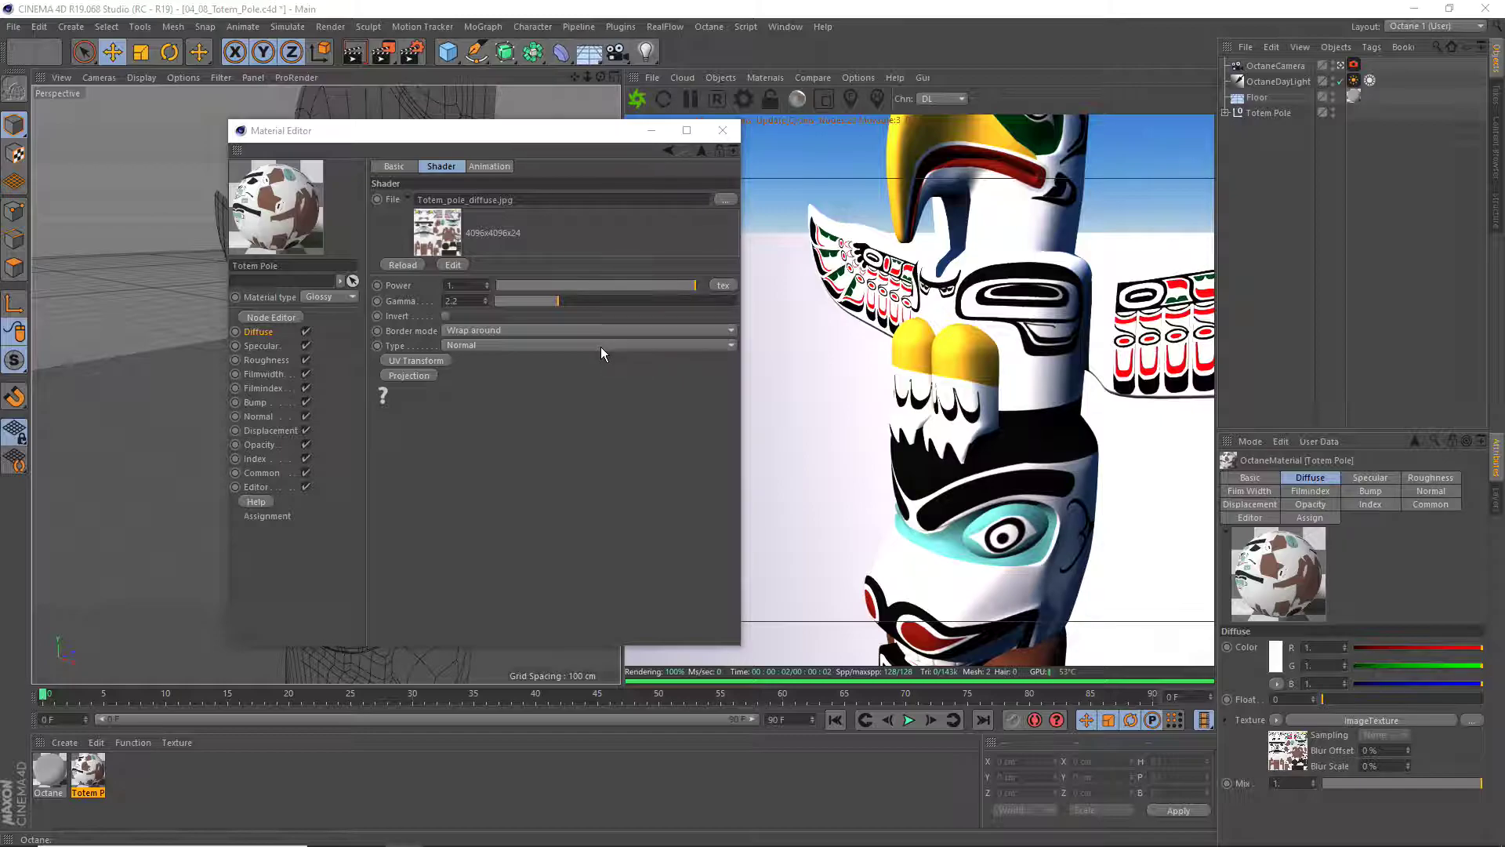
Close the material editor, check the floor texture tag, and reach the C4doctane Octane Material choice
click(722, 133)
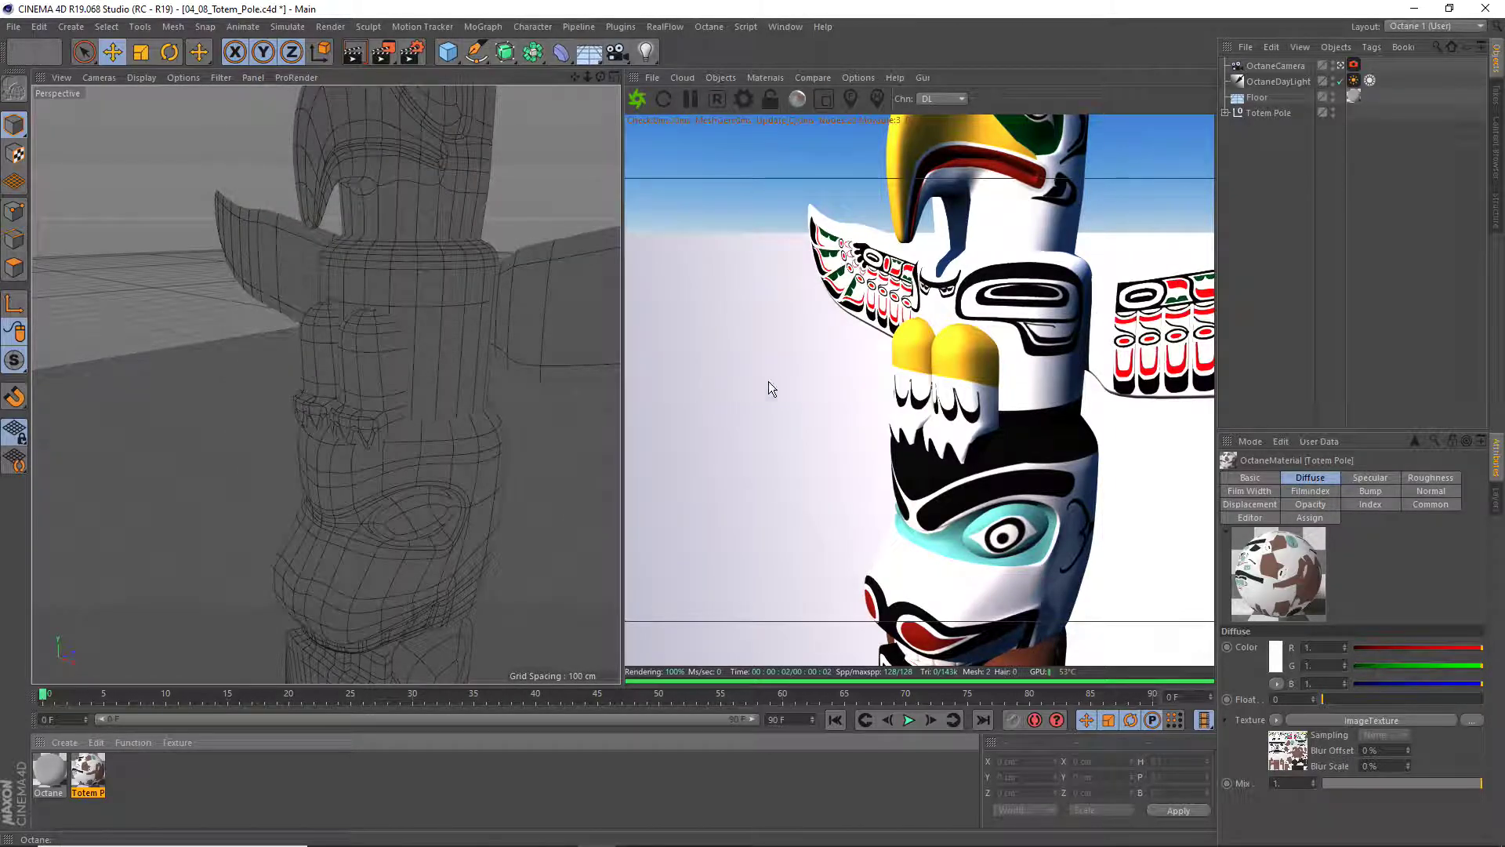
click(1355, 96)
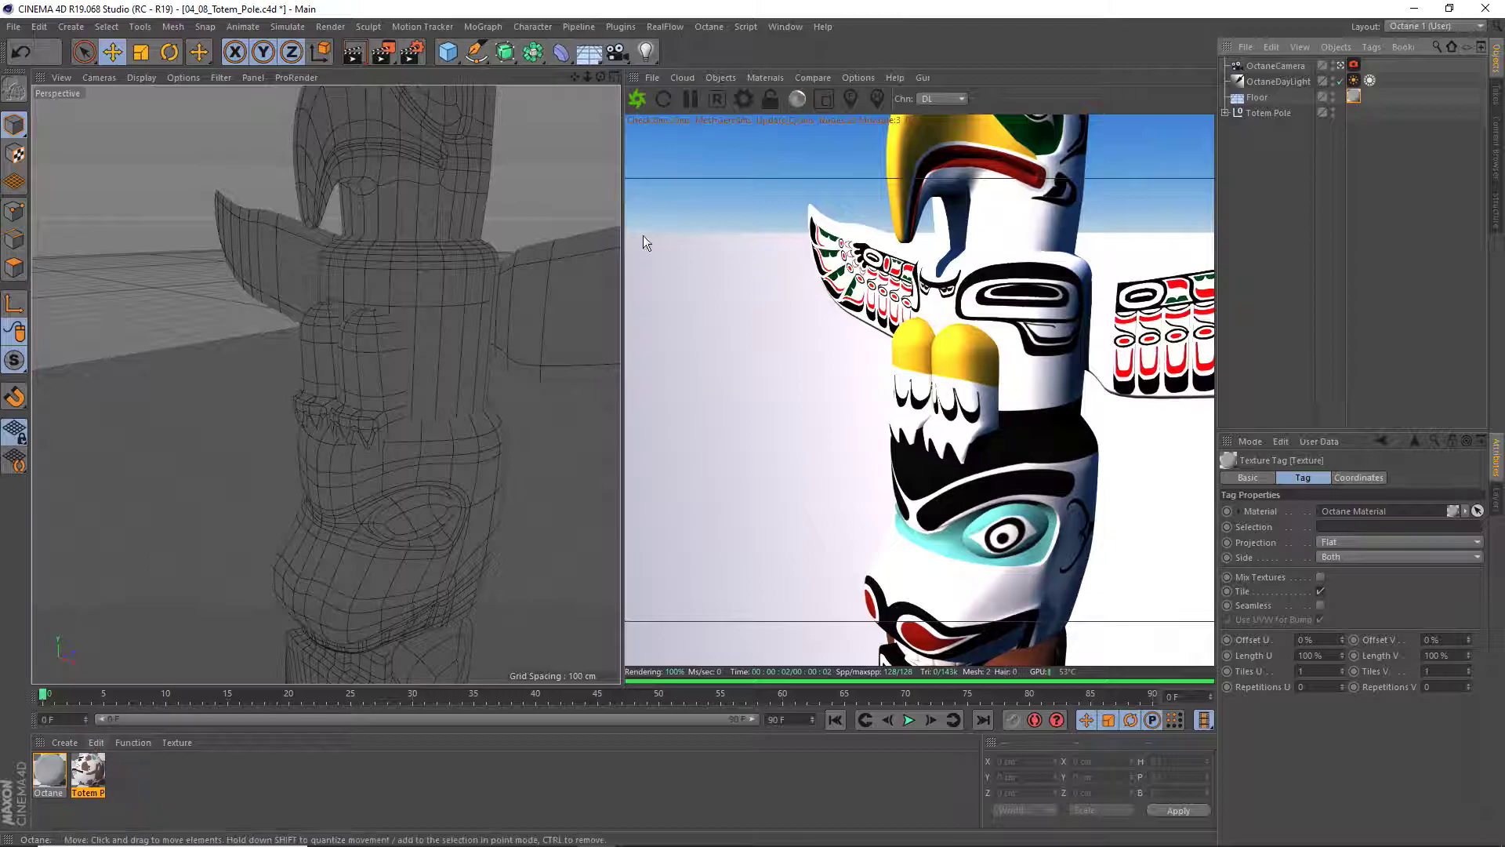
click(756, 80)
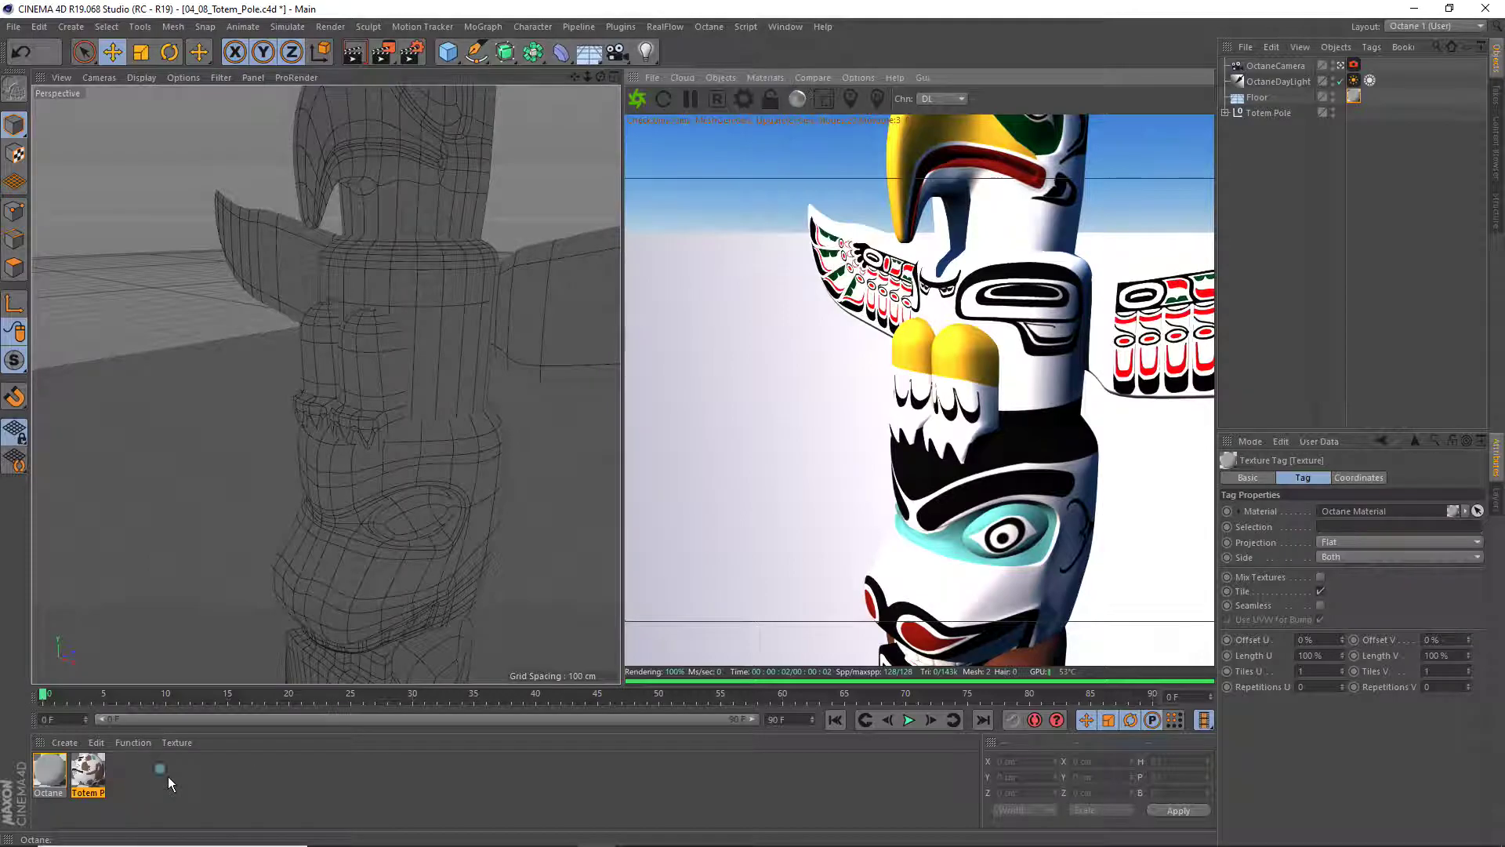
click(65, 743)
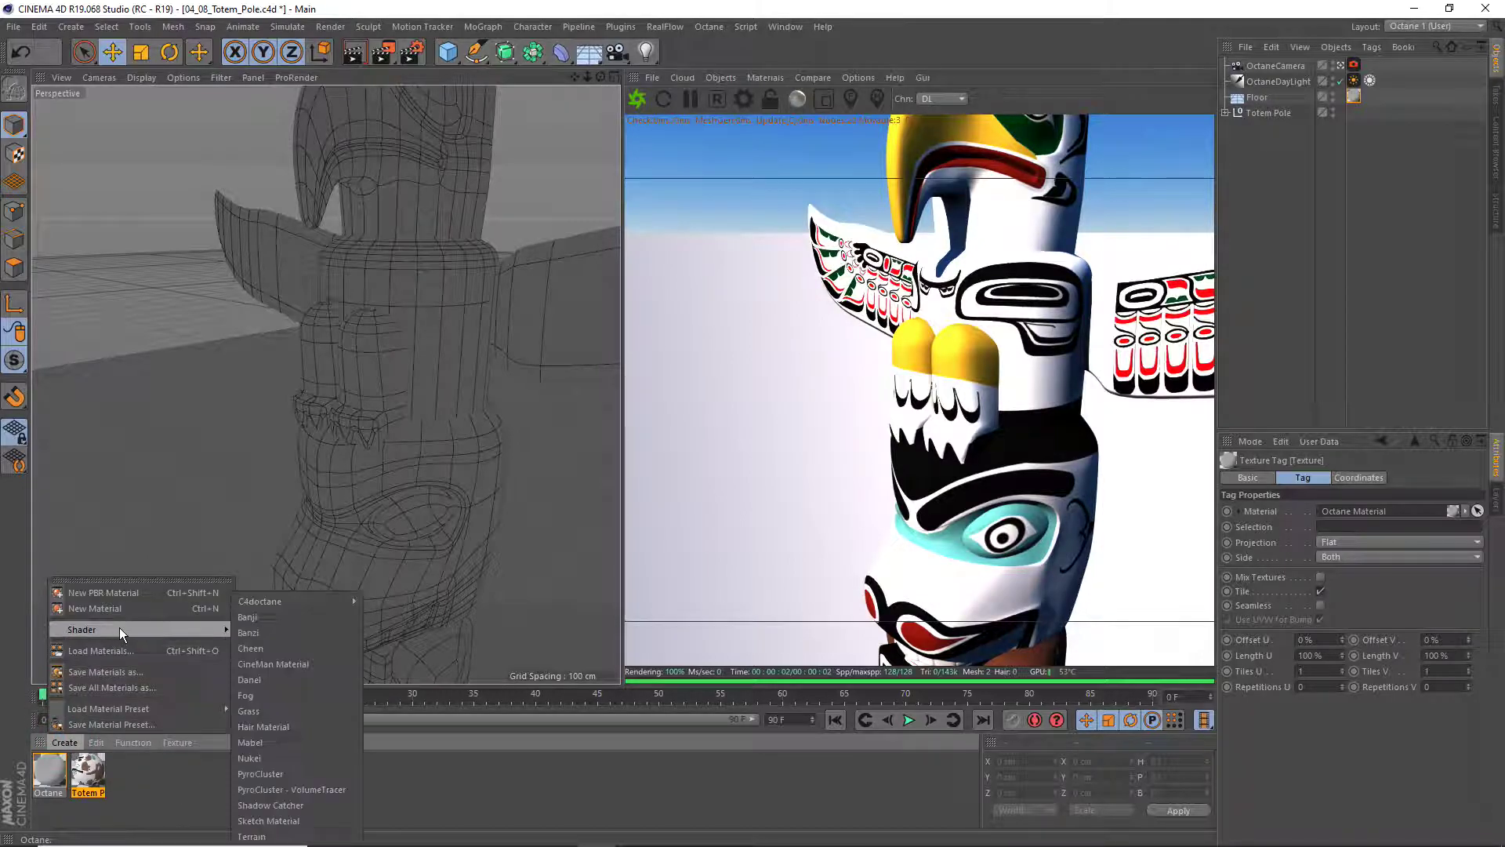
mouse_move(82, 628)
mouse_move(260, 601)
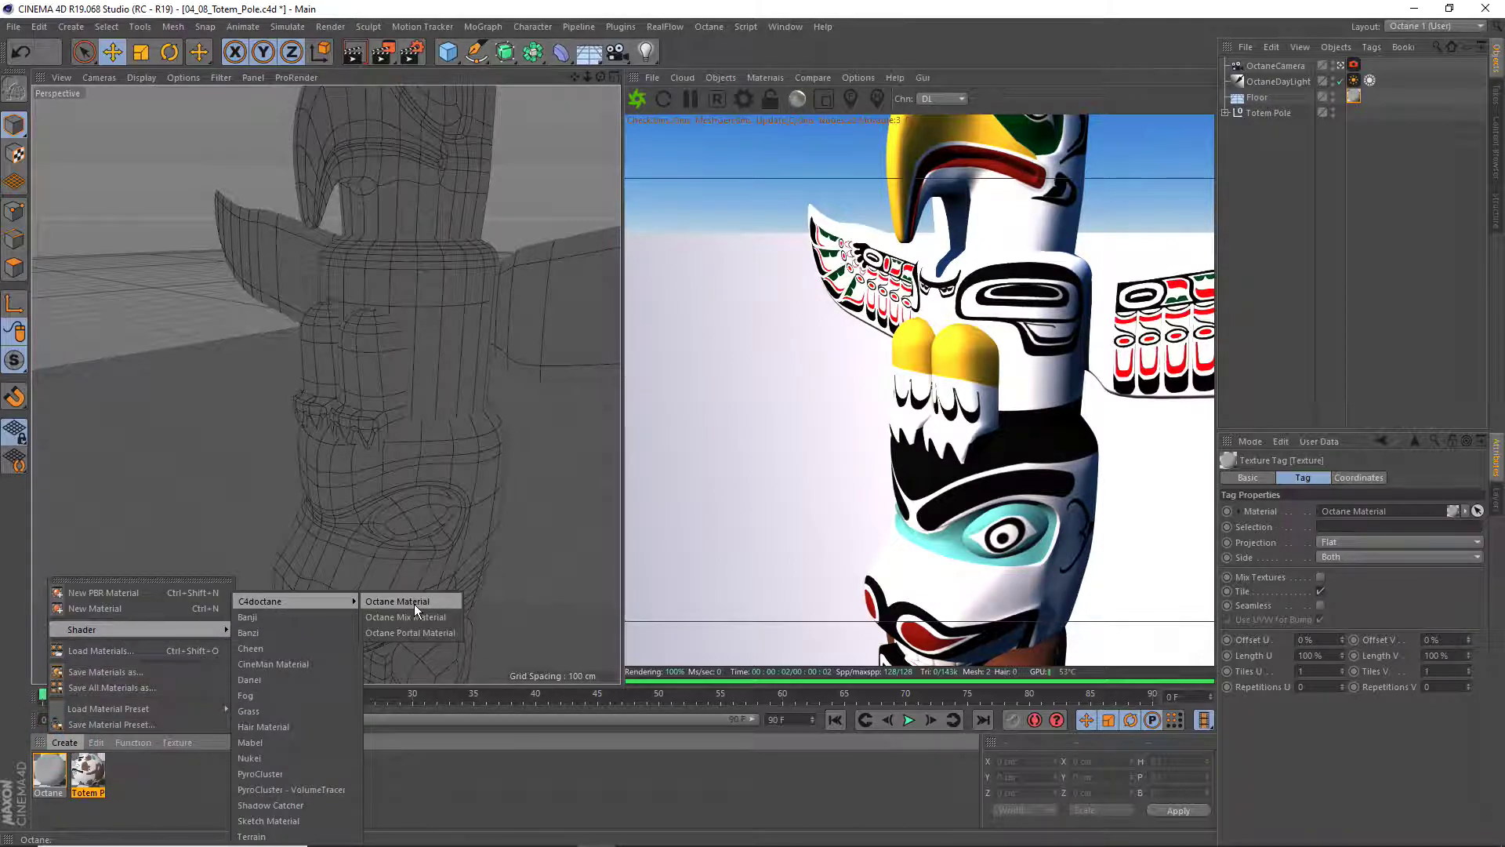
Create Octane Material.1 and set its material type to Glossy
click(426, 606)
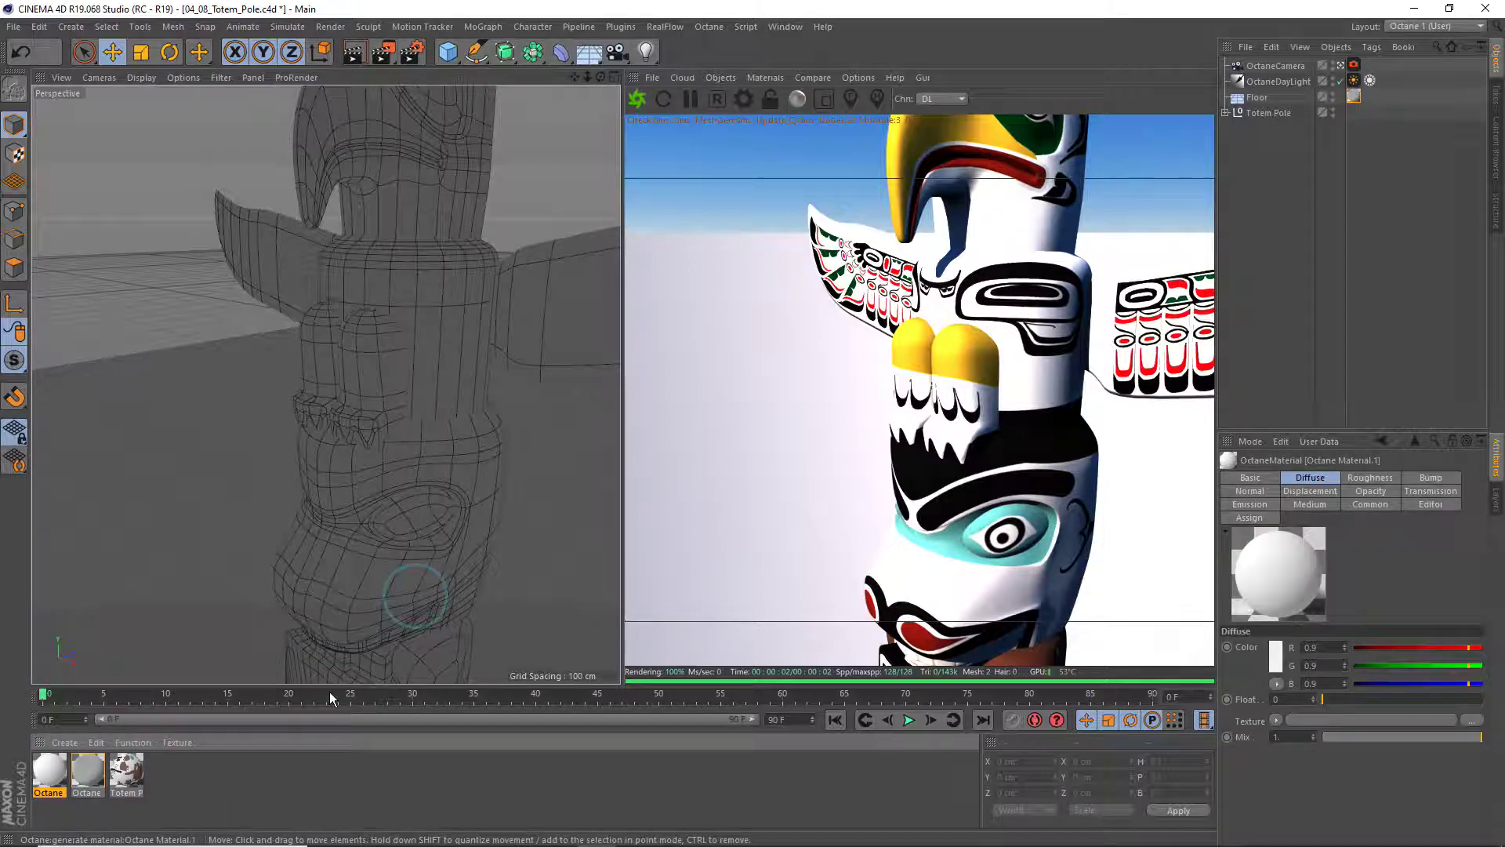
double_click(61, 770)
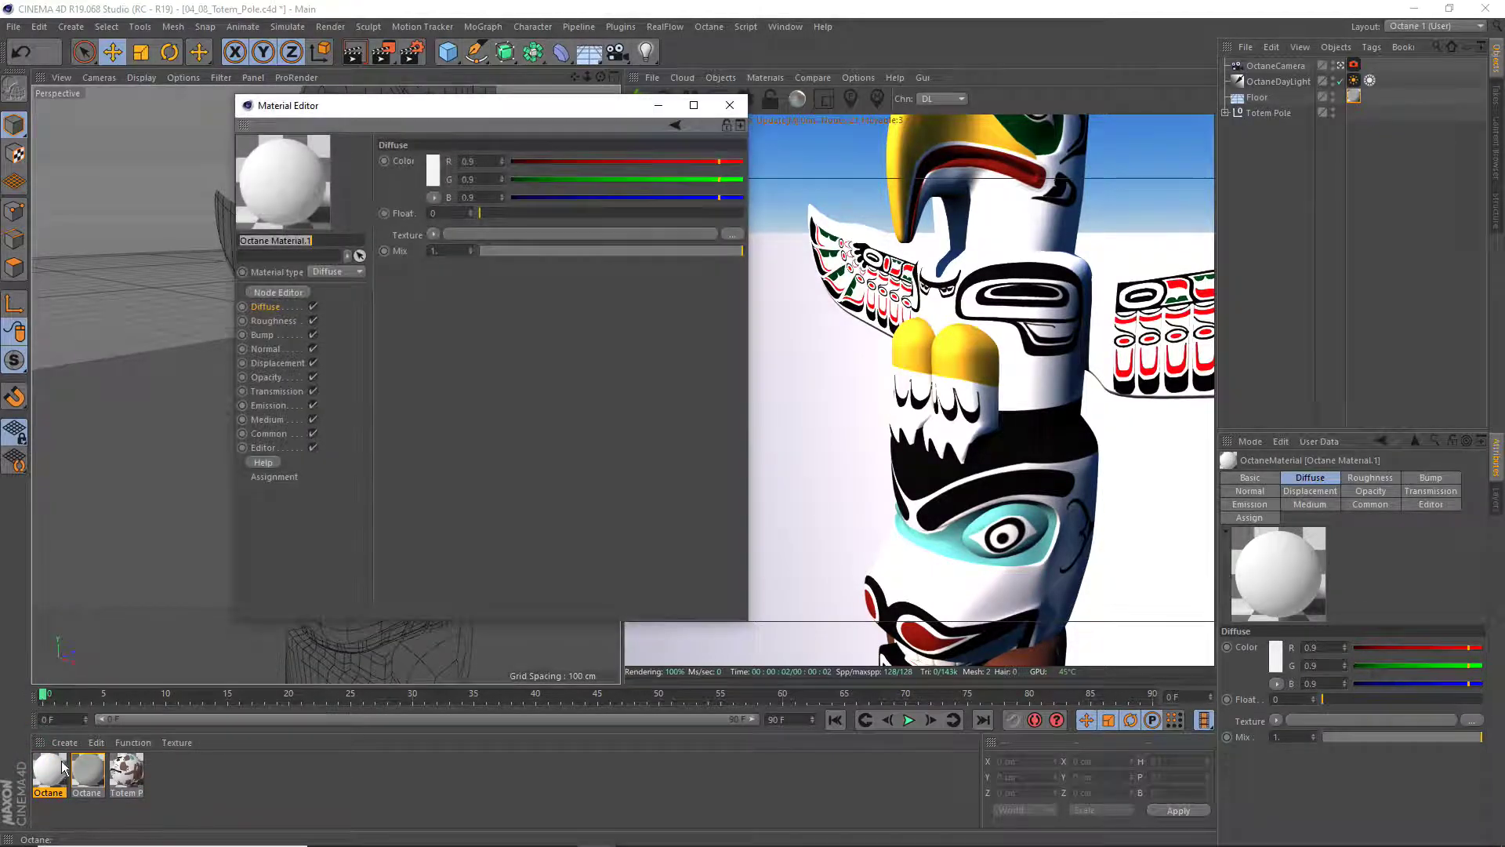
click(333, 272)
click(332, 303)
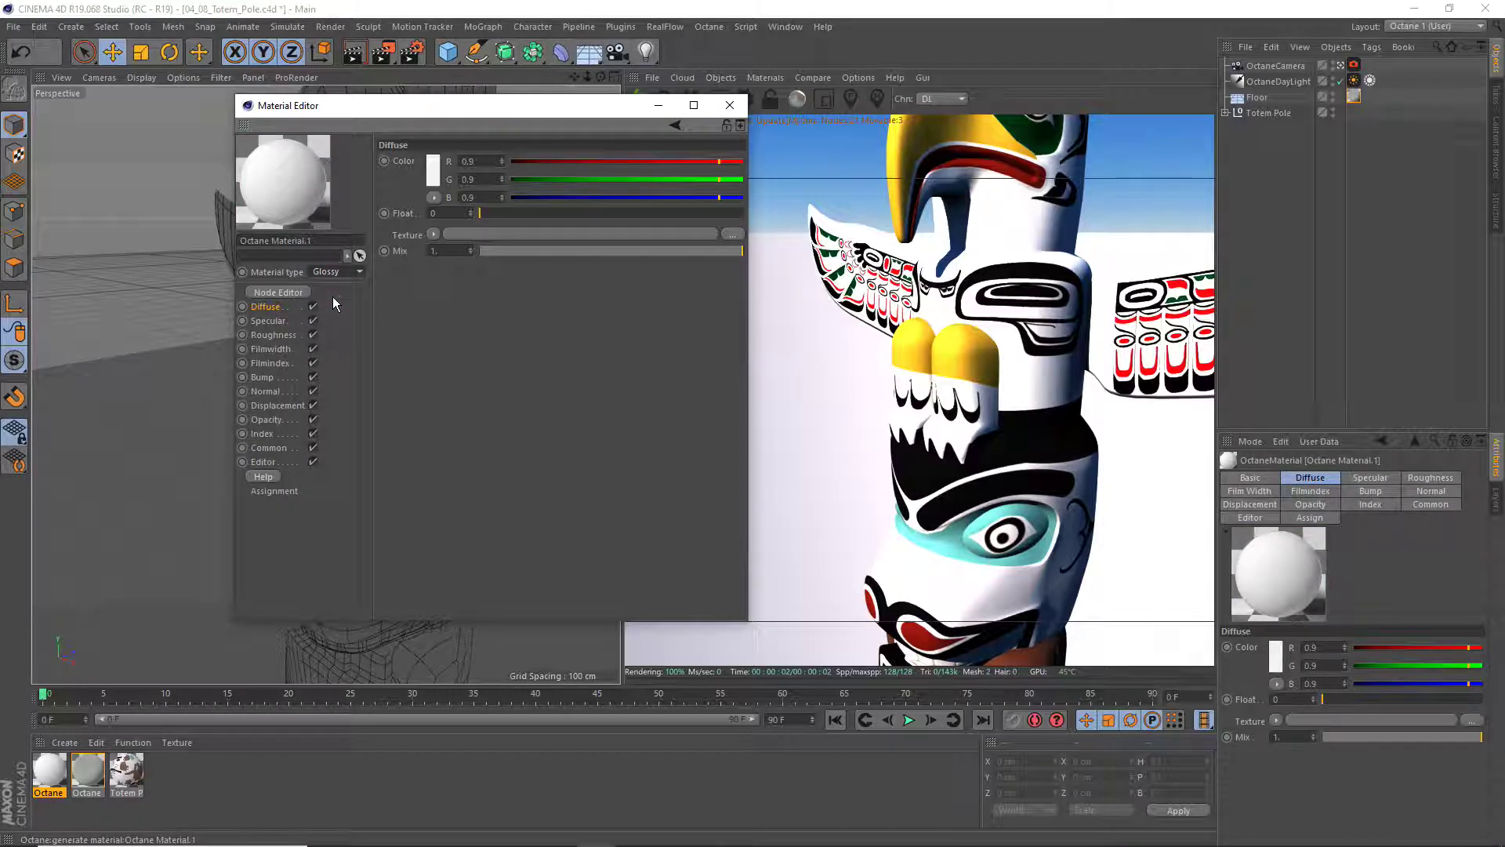
Add a displacement node in the material's Displacement channel and open its settings
click(284, 407)
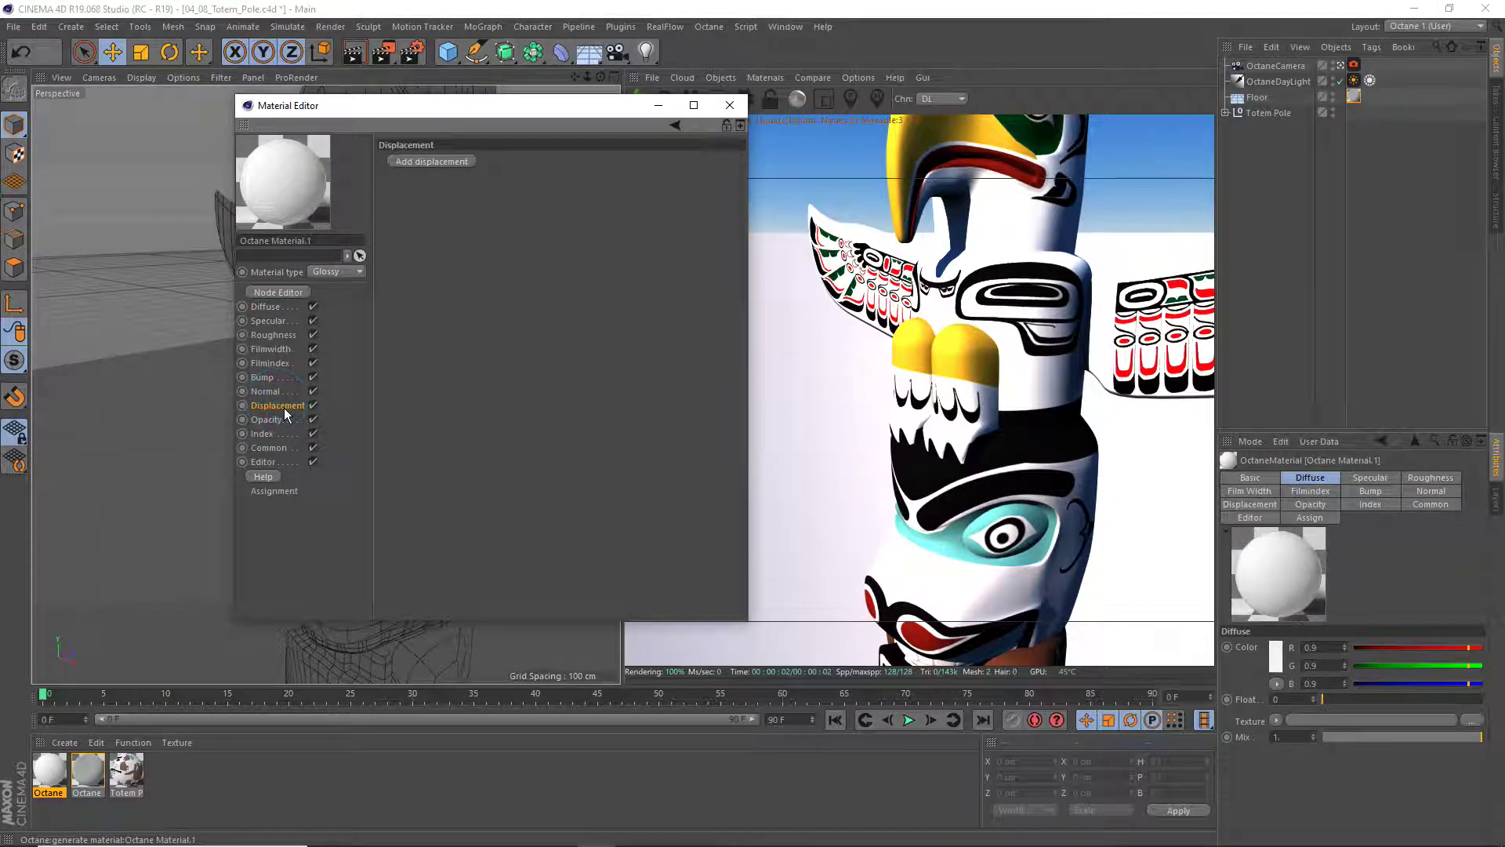
click(440, 163)
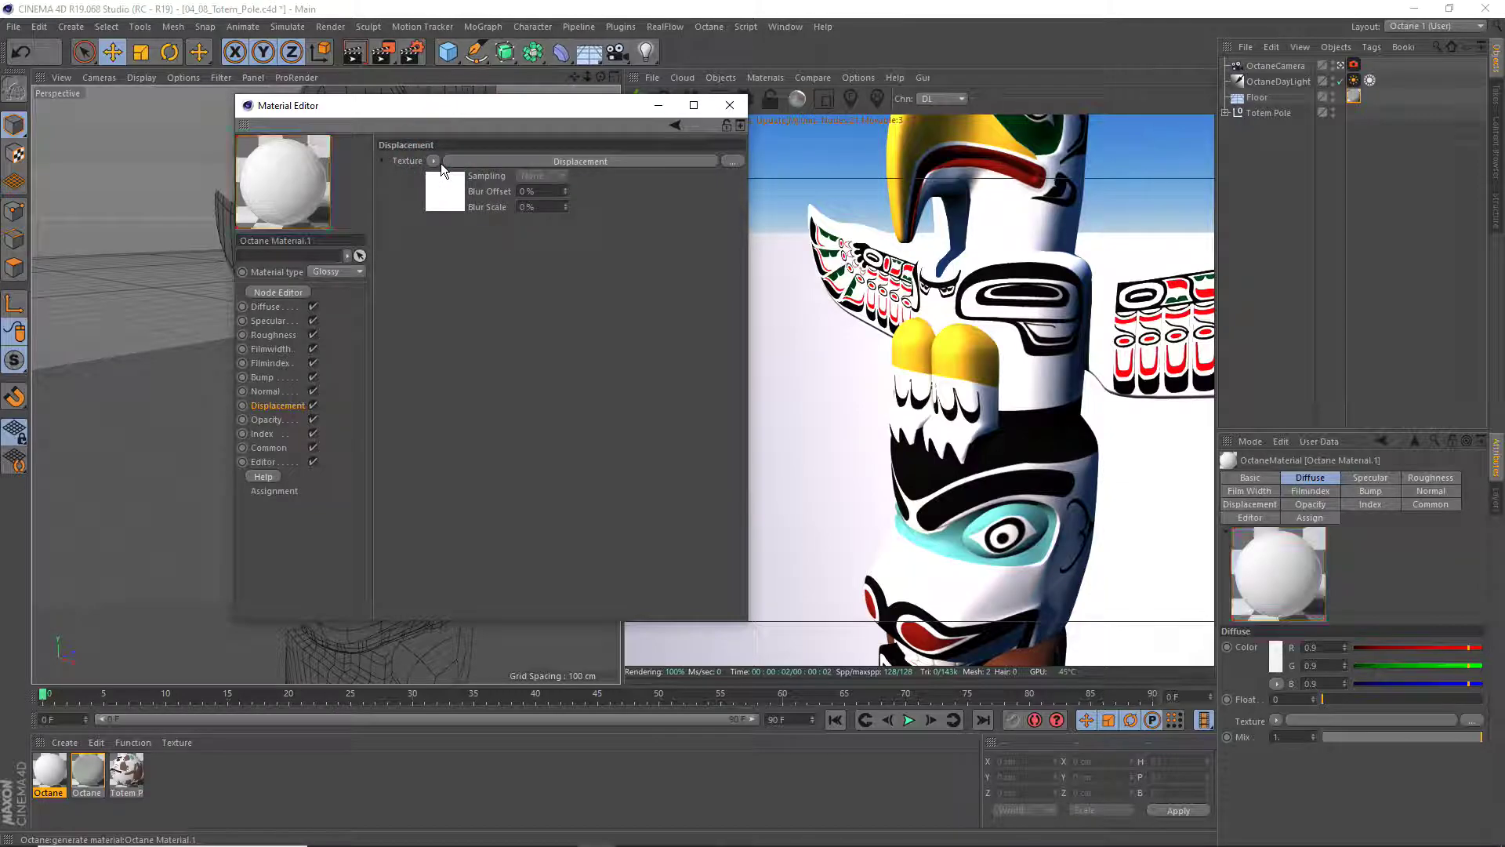
click(521, 160)
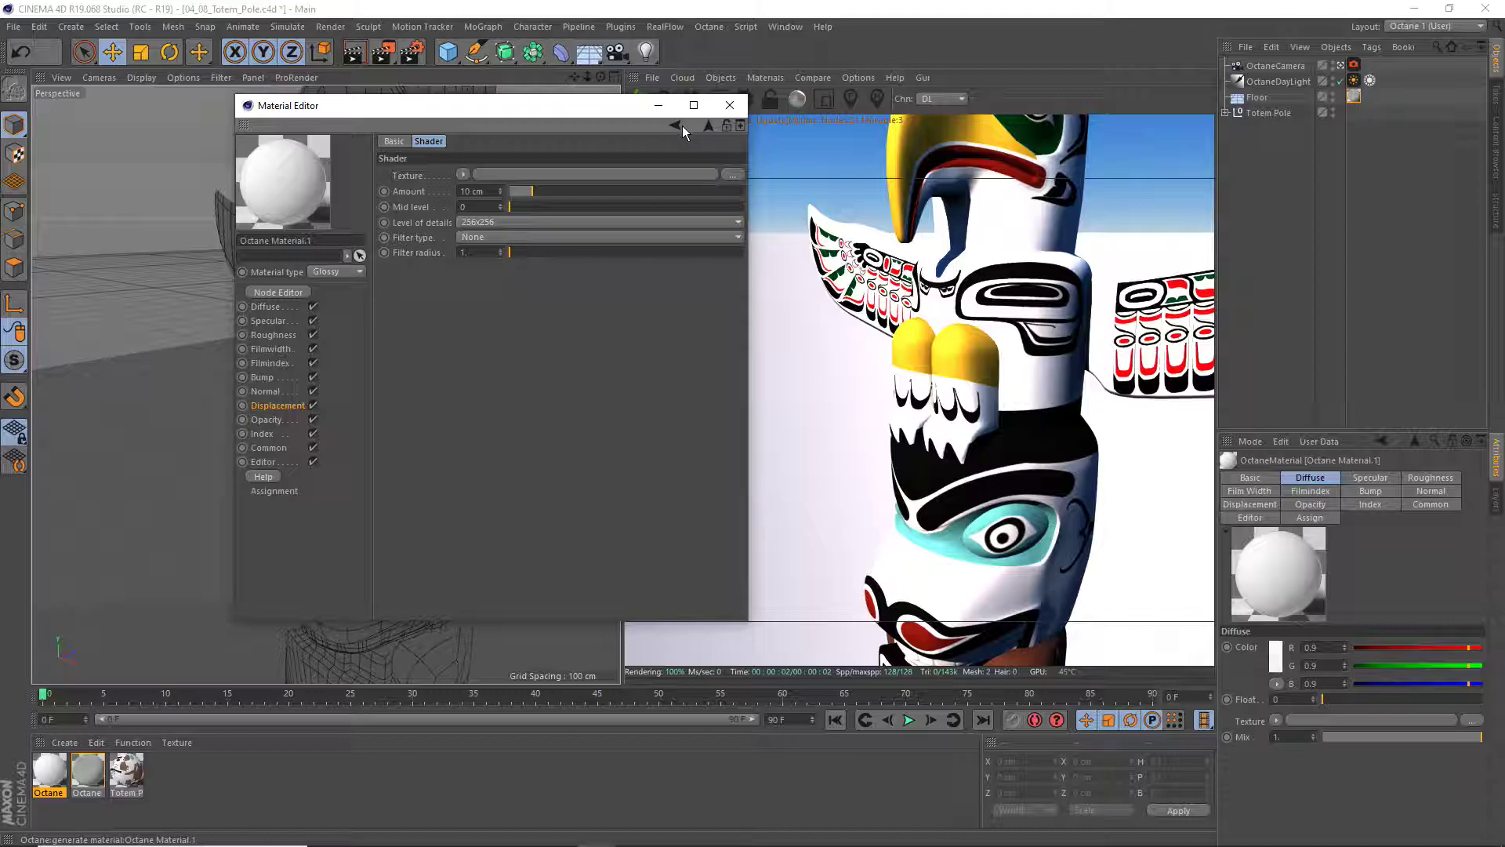
drag(530, 107, 538, 166)
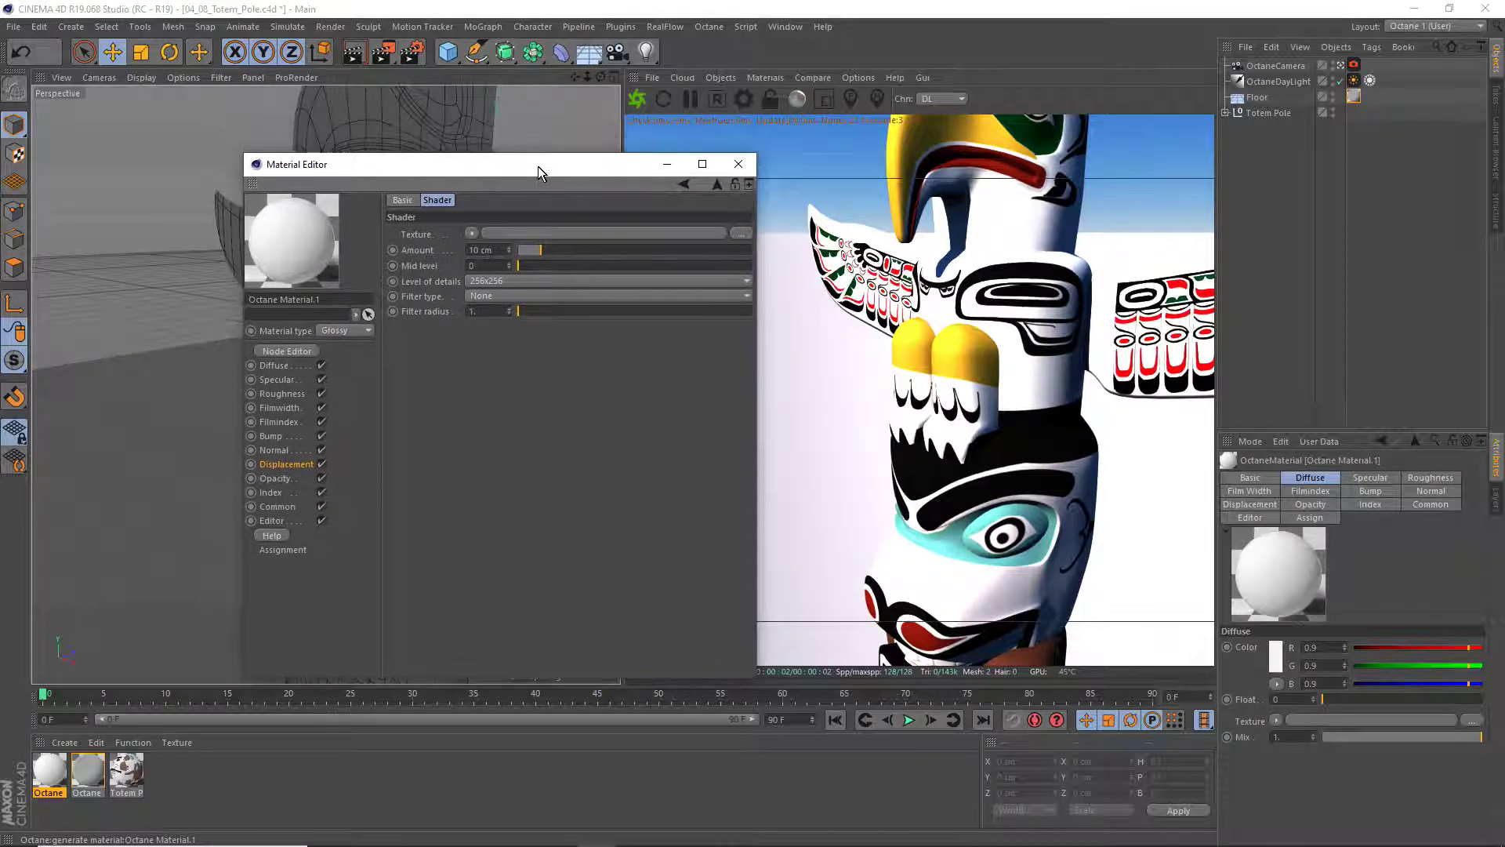
click(684, 186)
click(440, 232)
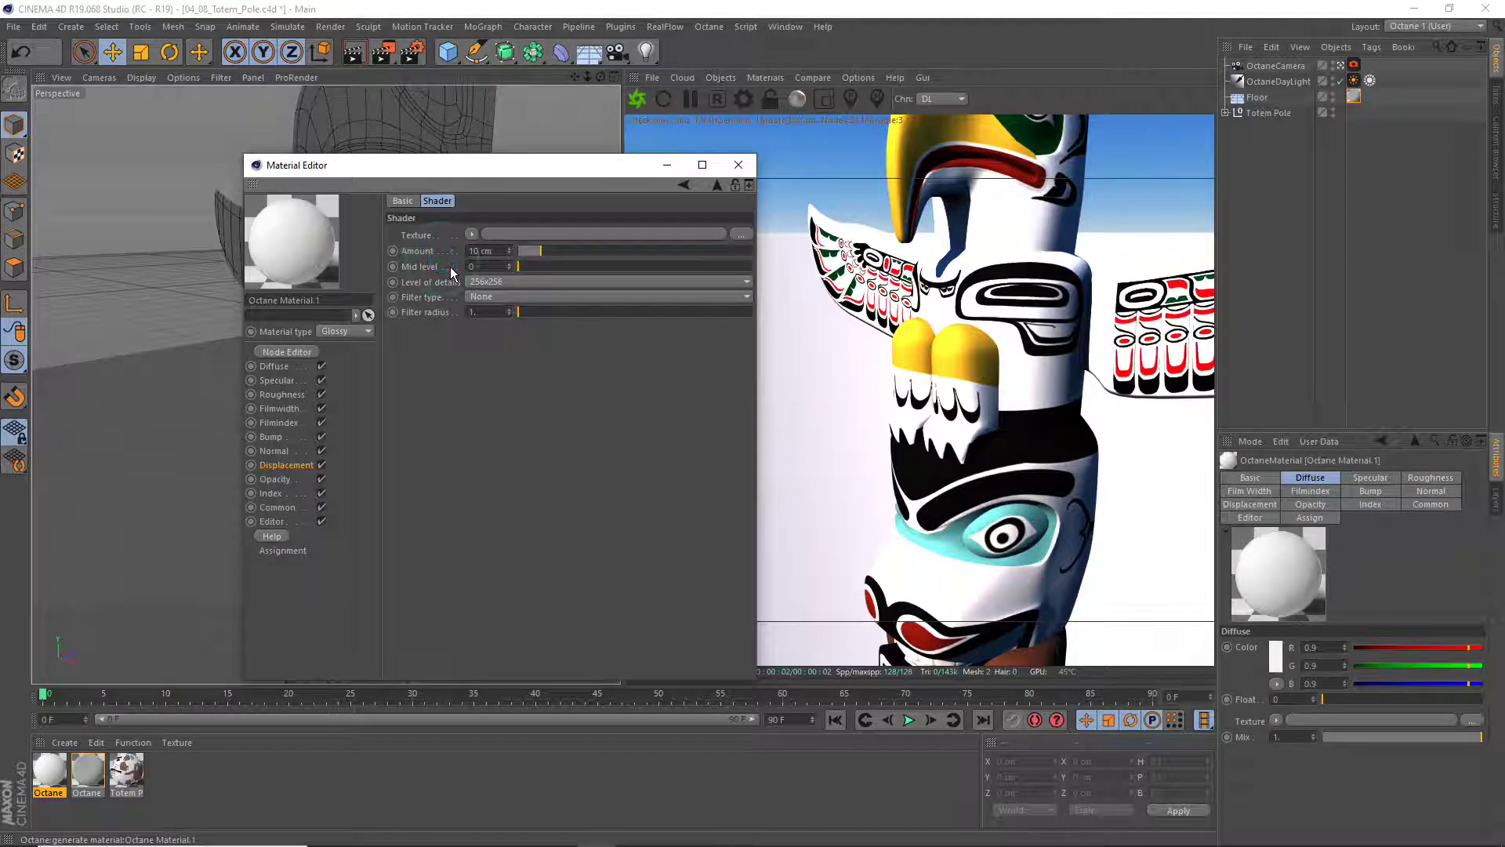
click(682, 188)
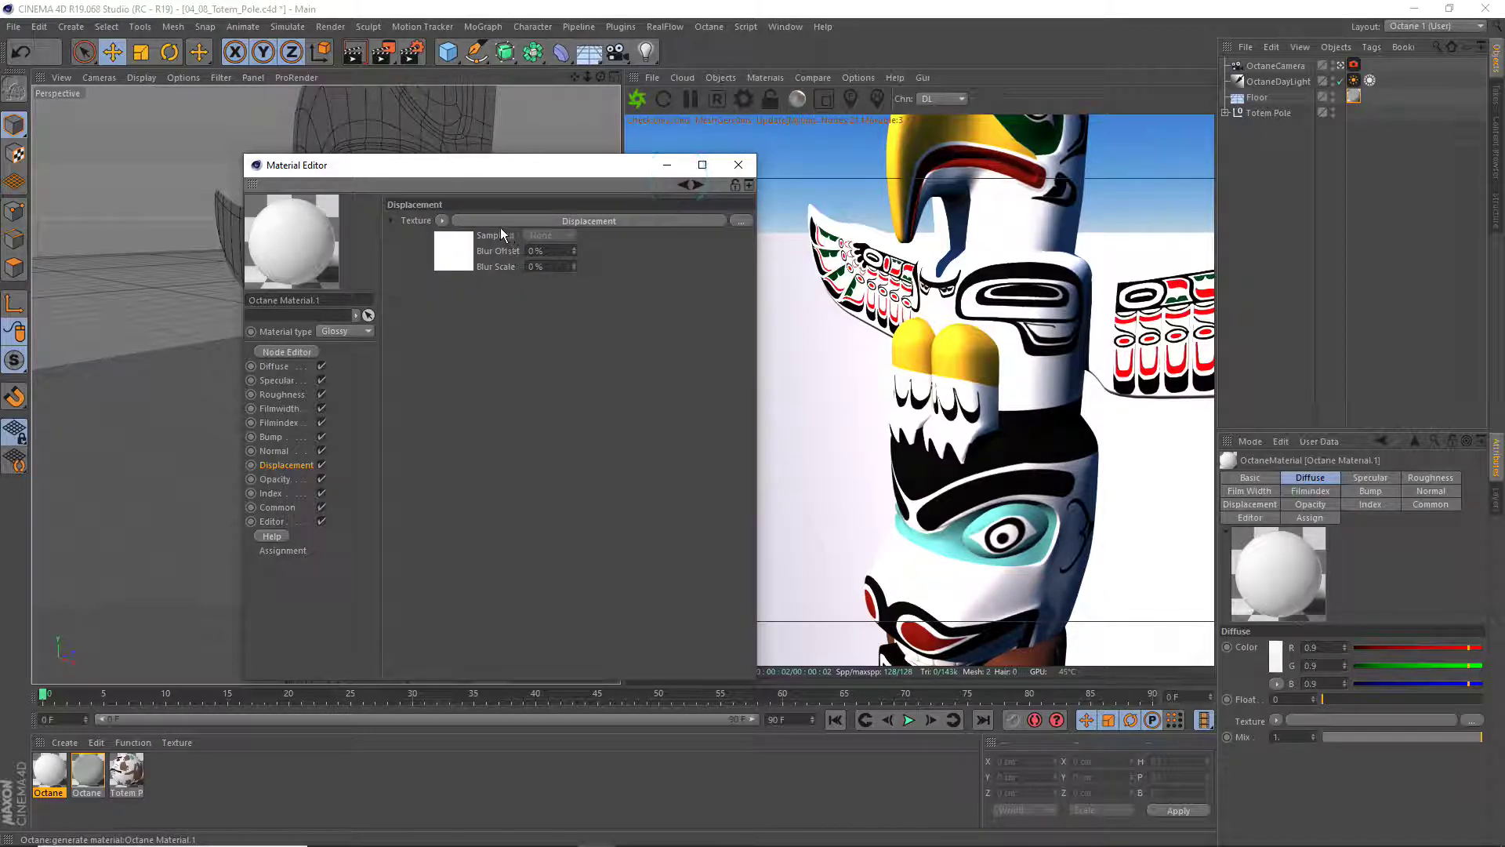
Load Totem_pole_bump from the tex folder as the displacement texture image
click(441, 221)
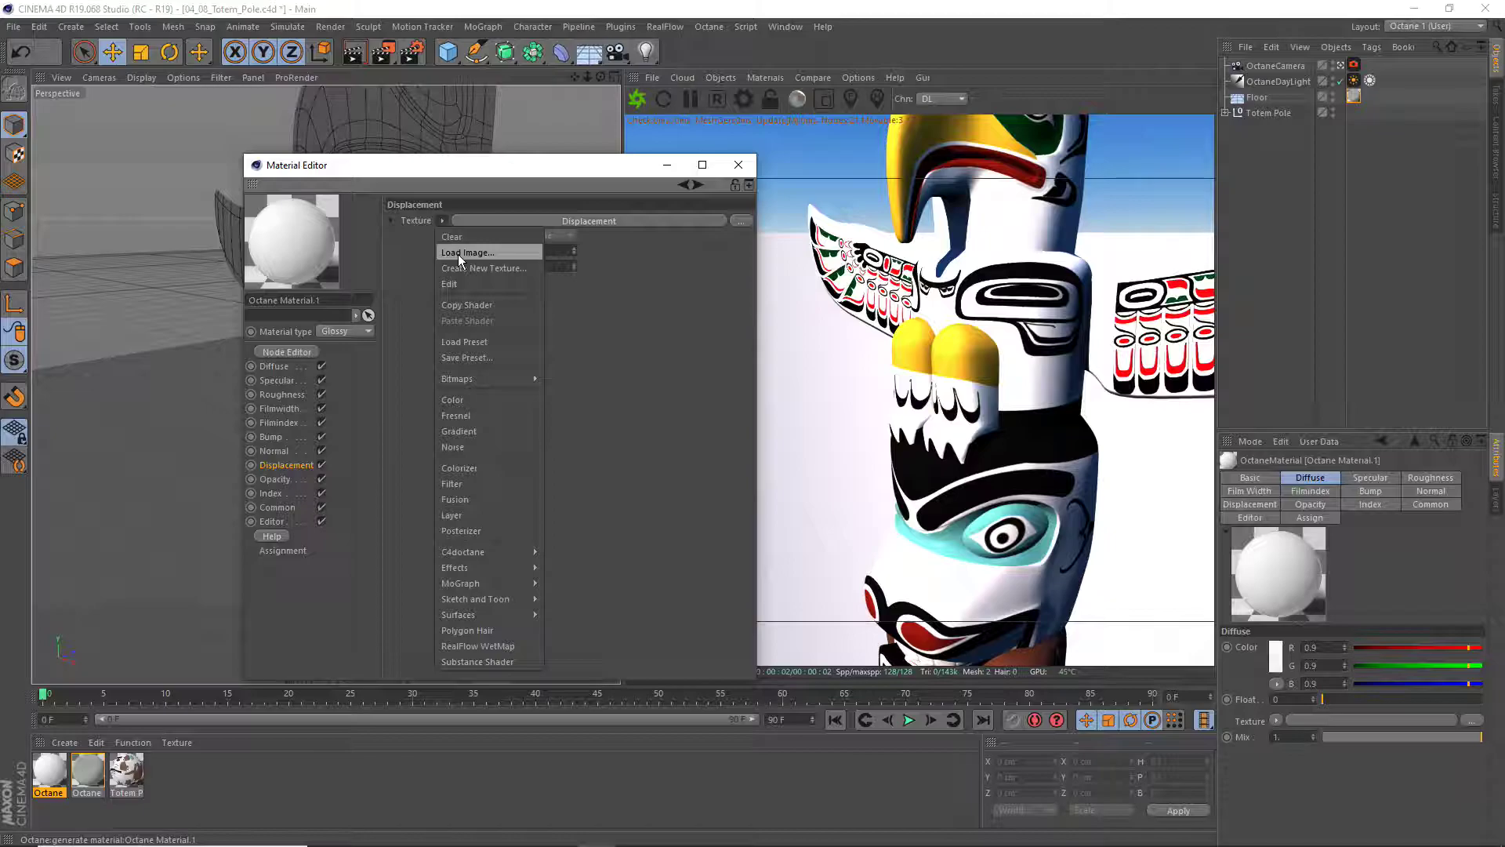
click(457, 254)
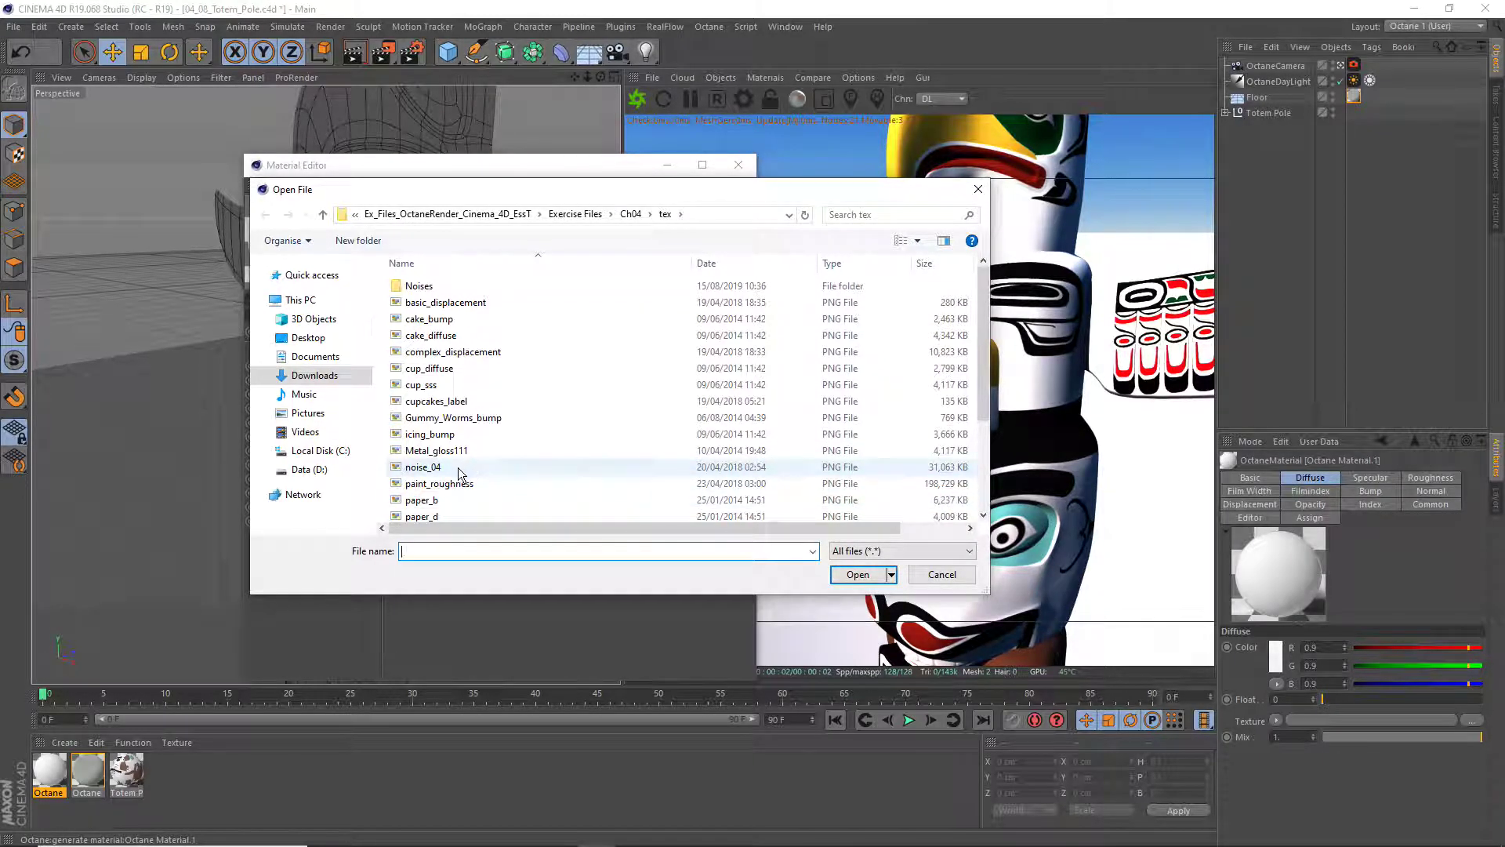
scroll(461, 482, down, 2)
scroll(465, 499, down, 1)
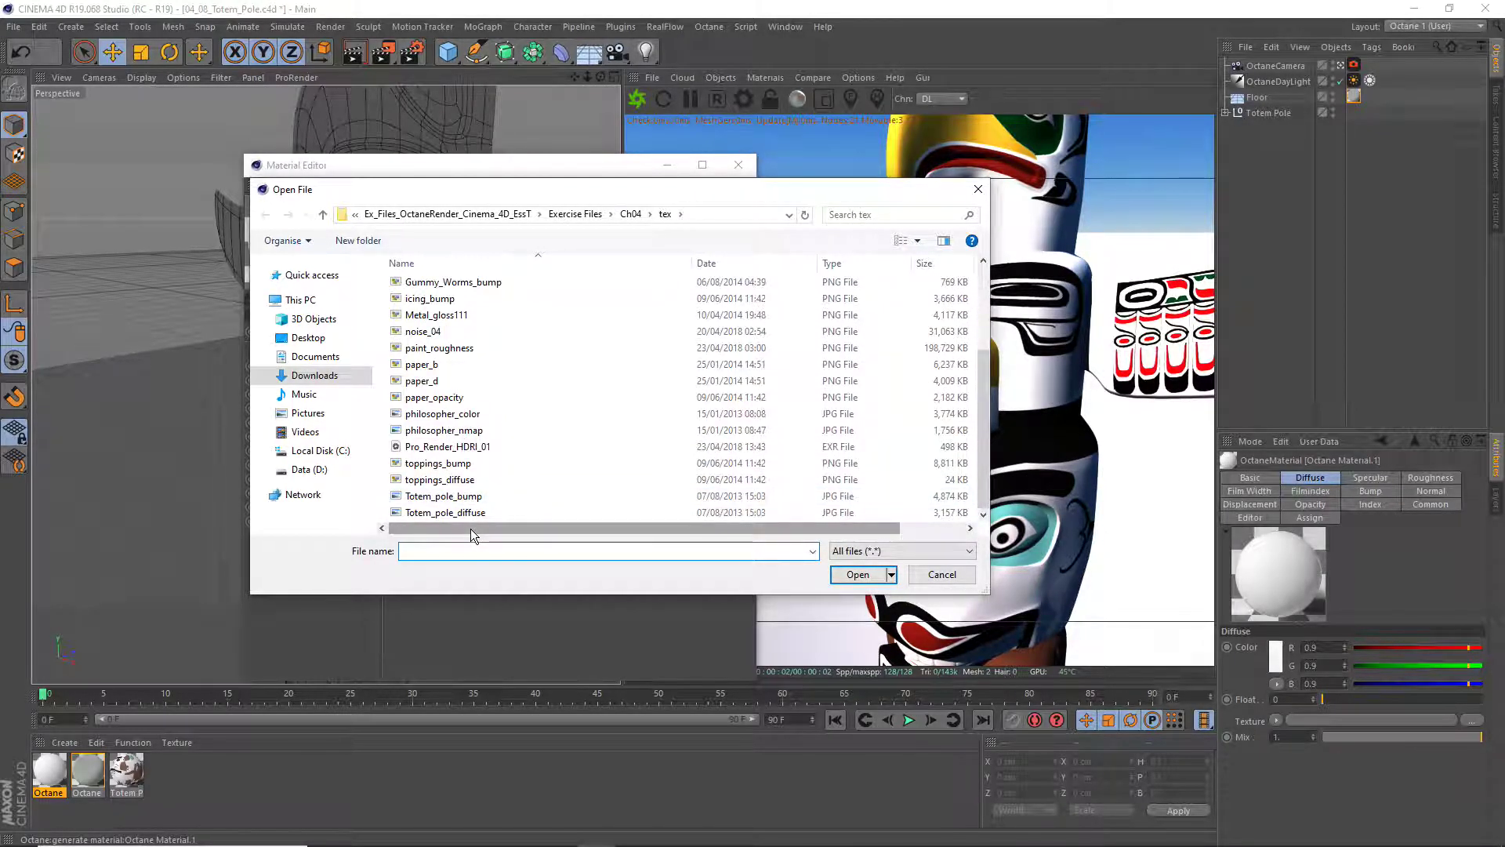
click(443, 495)
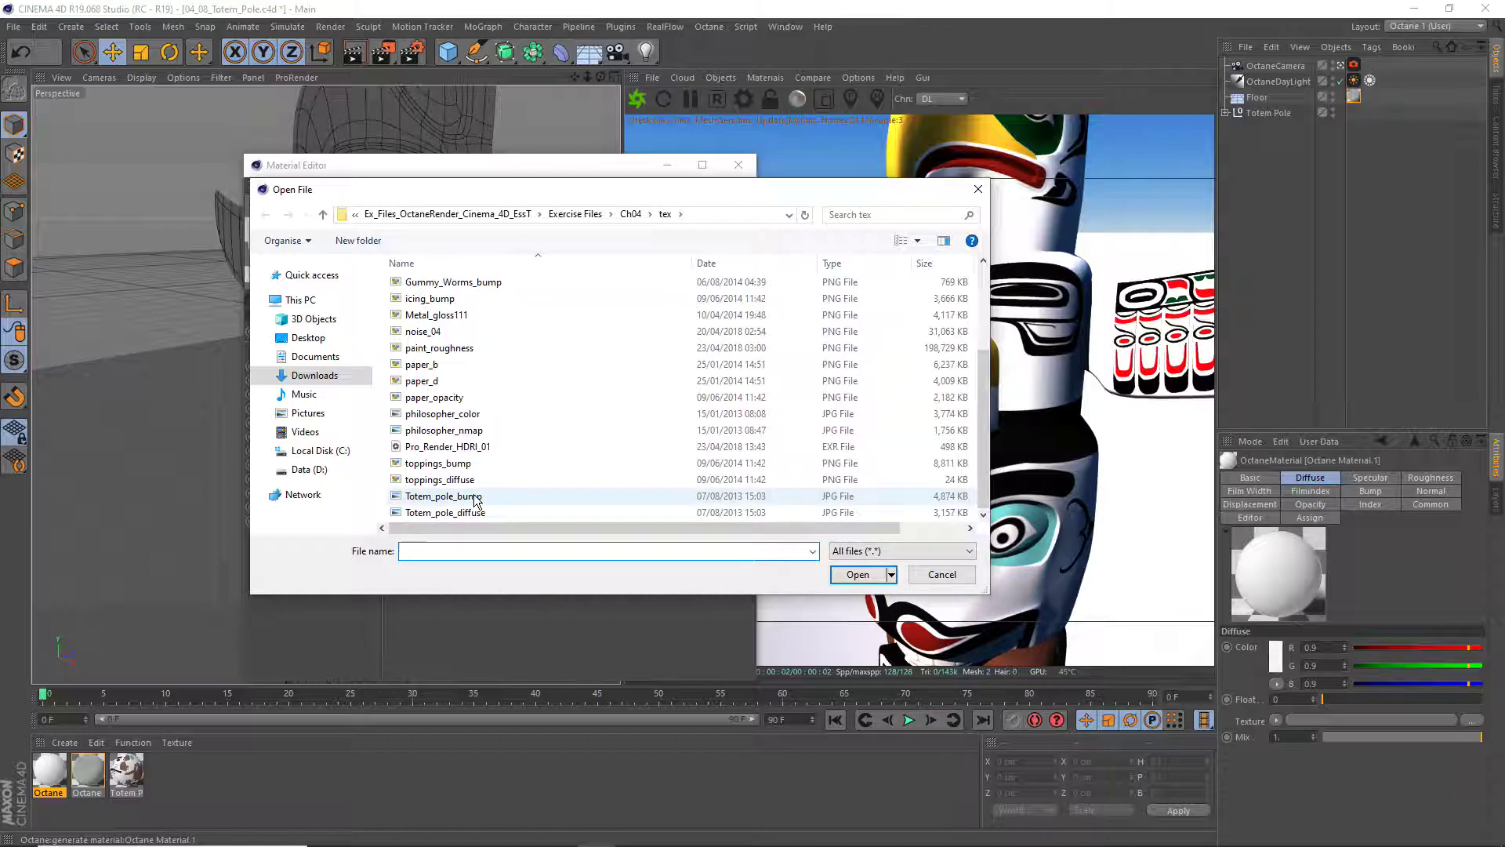
click(854, 574)
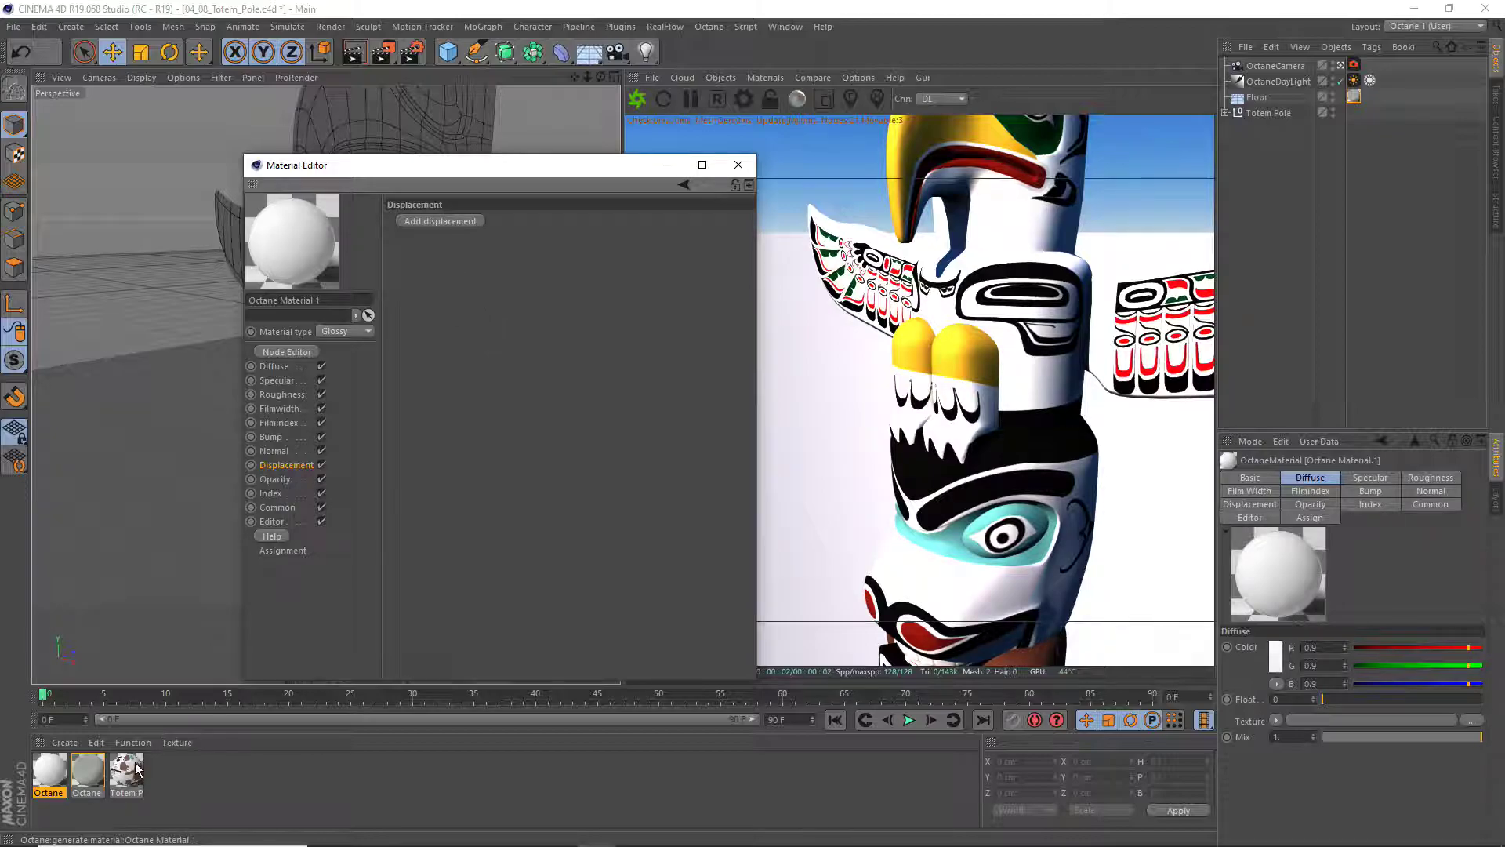
Reopen the material and add a new displacement node, showing its texture shader settings
click(53, 772)
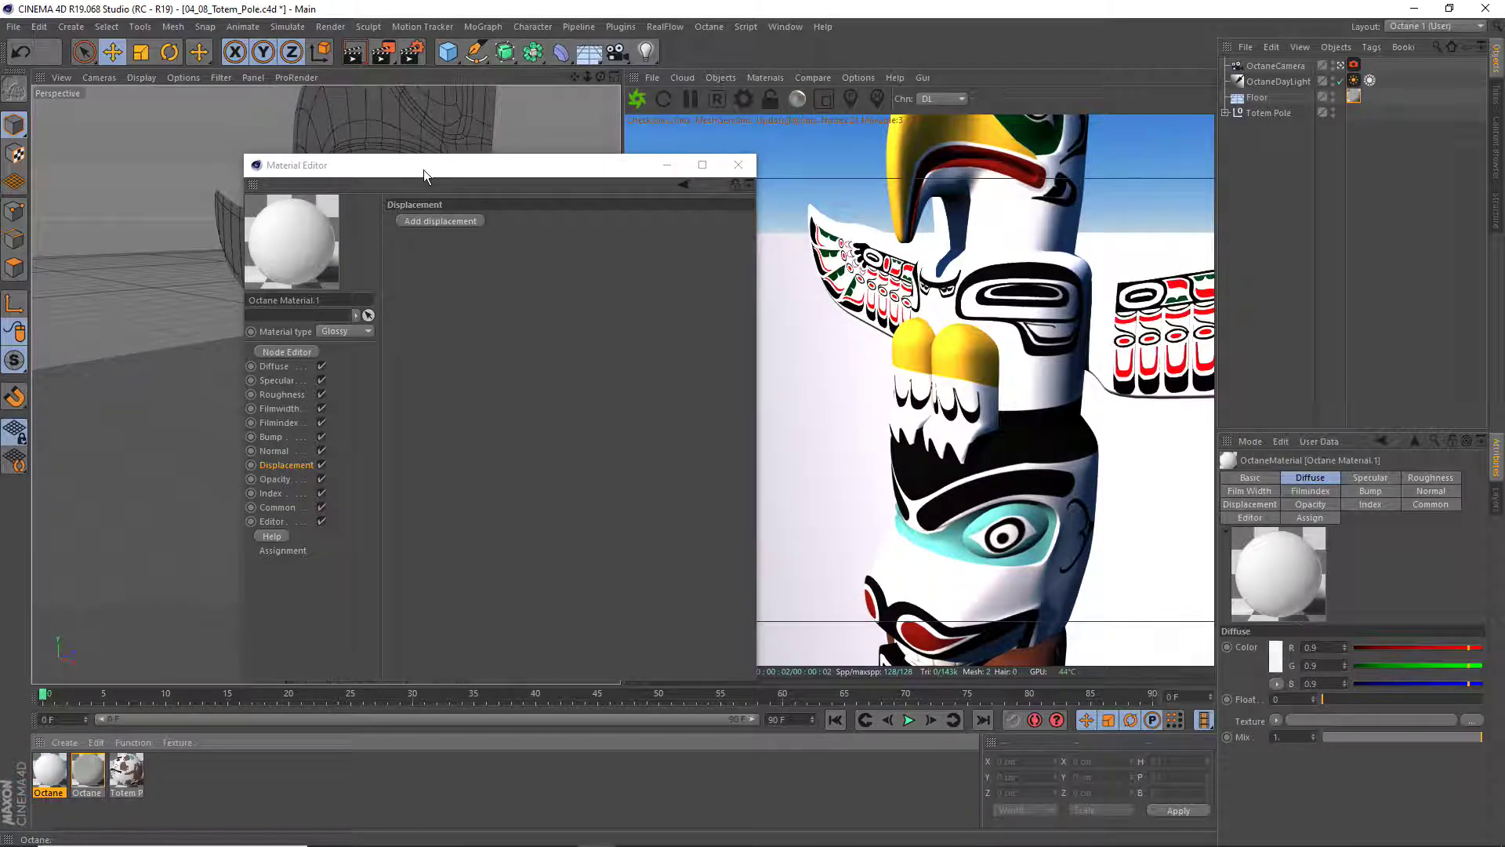
drag(424, 169, 483, 214)
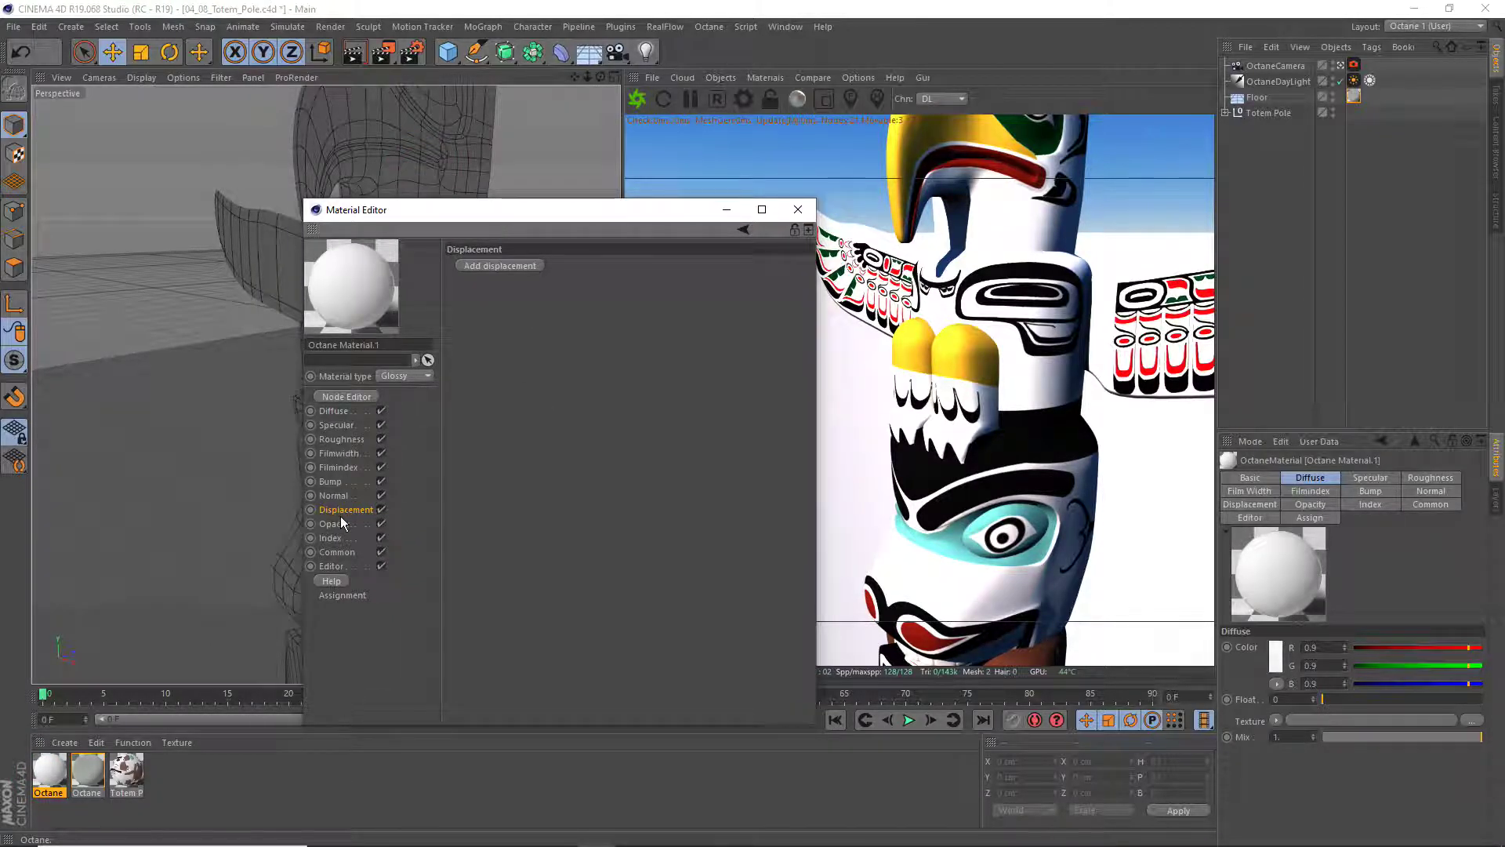
click(500, 265)
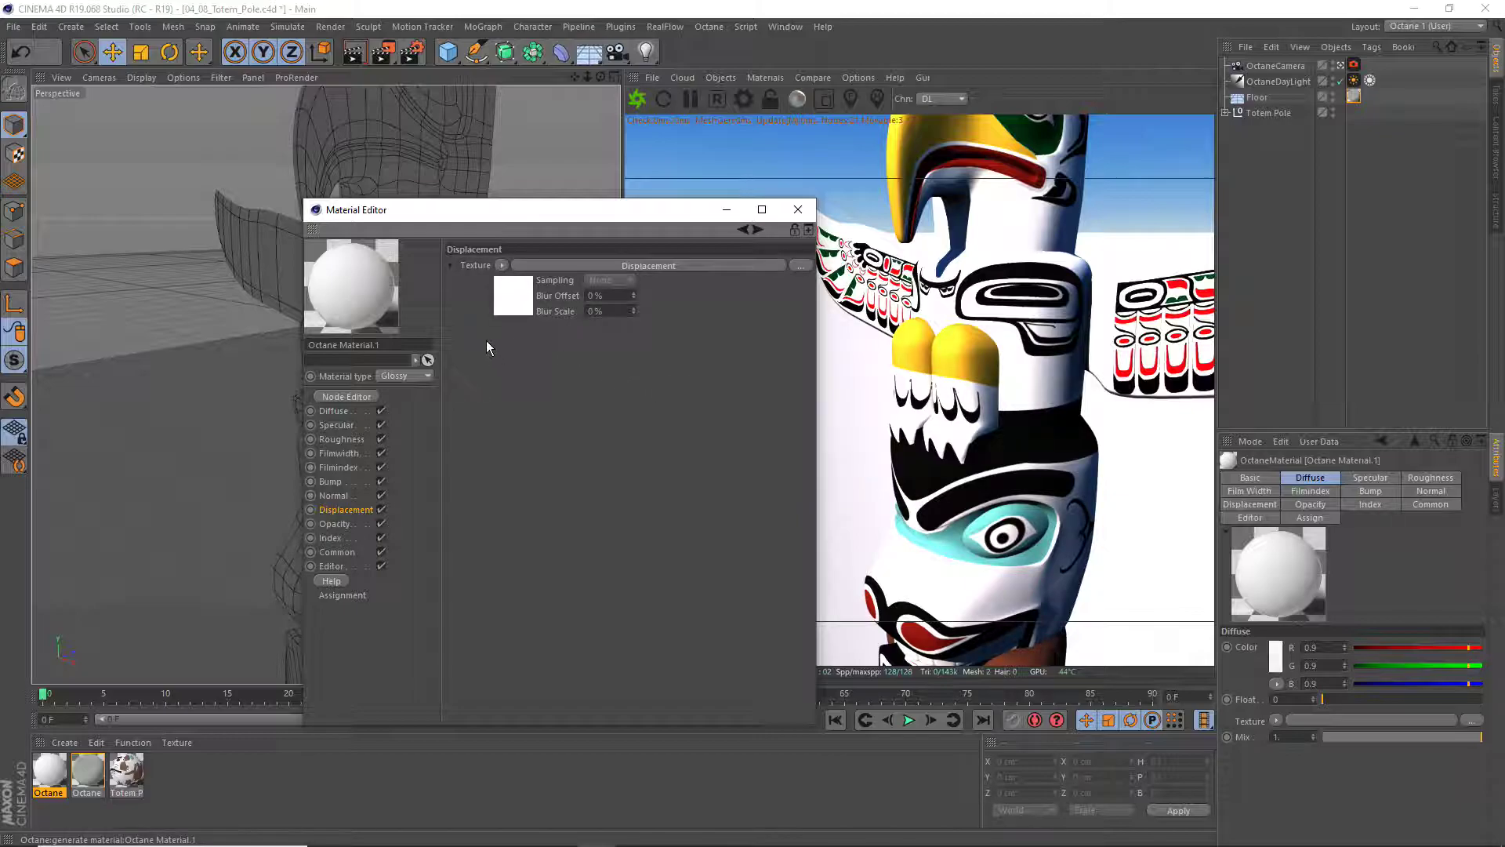
click(508, 267)
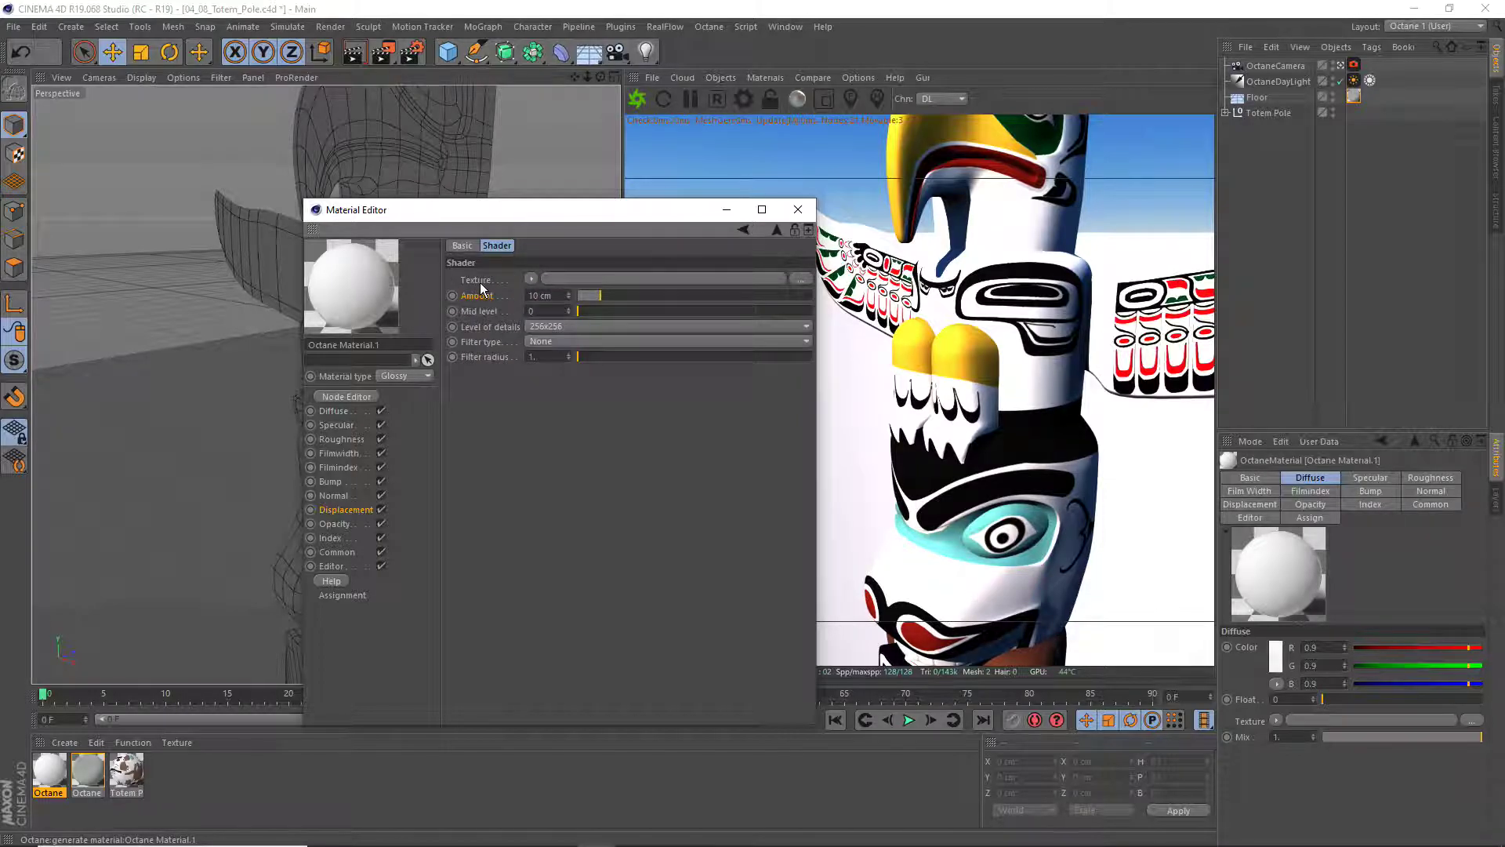
Pick Totem_pole_bump as the image file for the new displacement texture
click(597, 279)
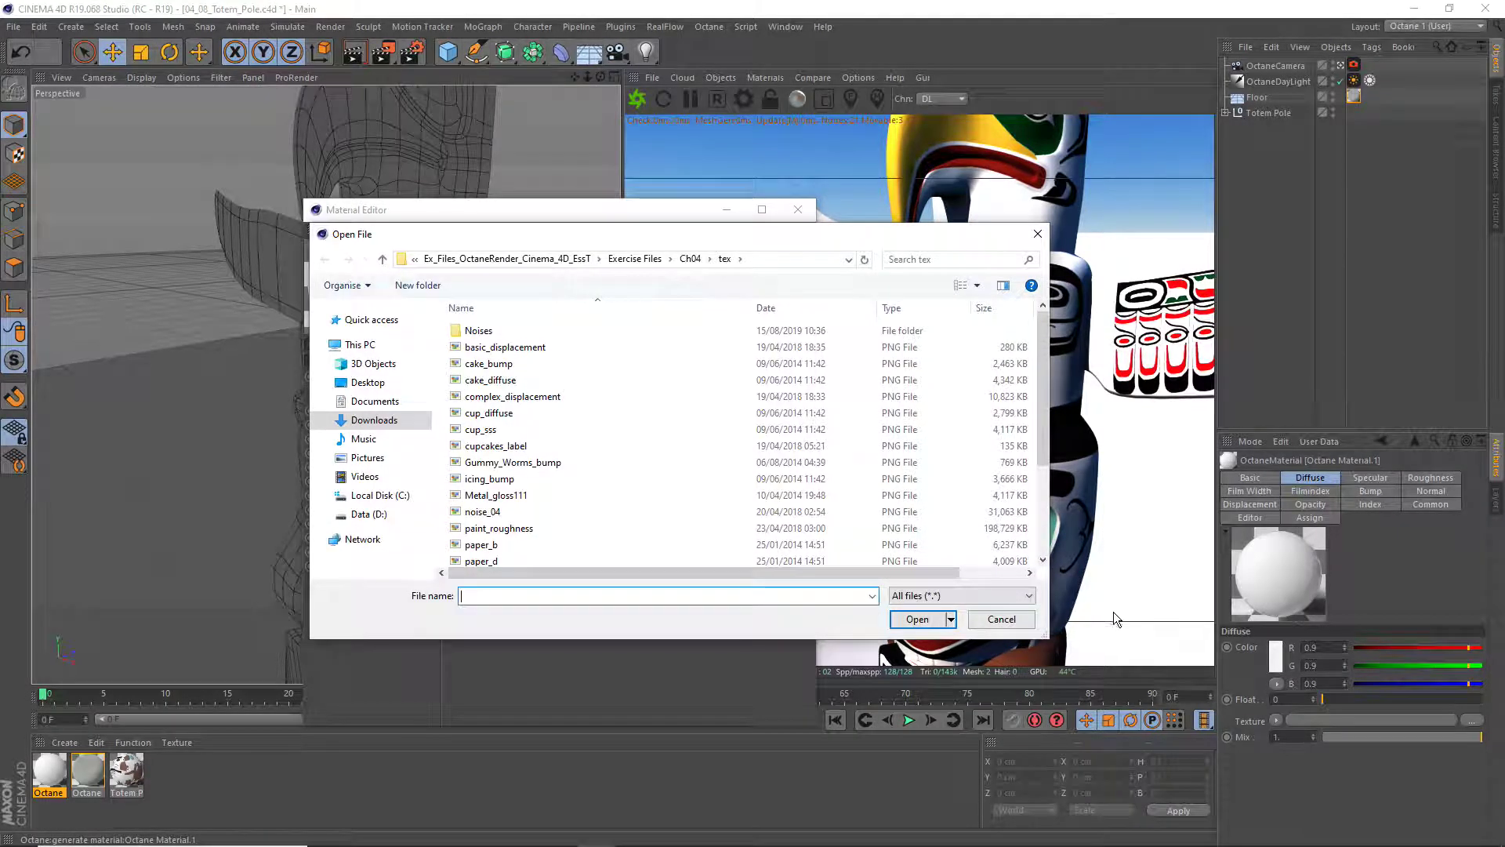
click(998, 619)
click(803, 278)
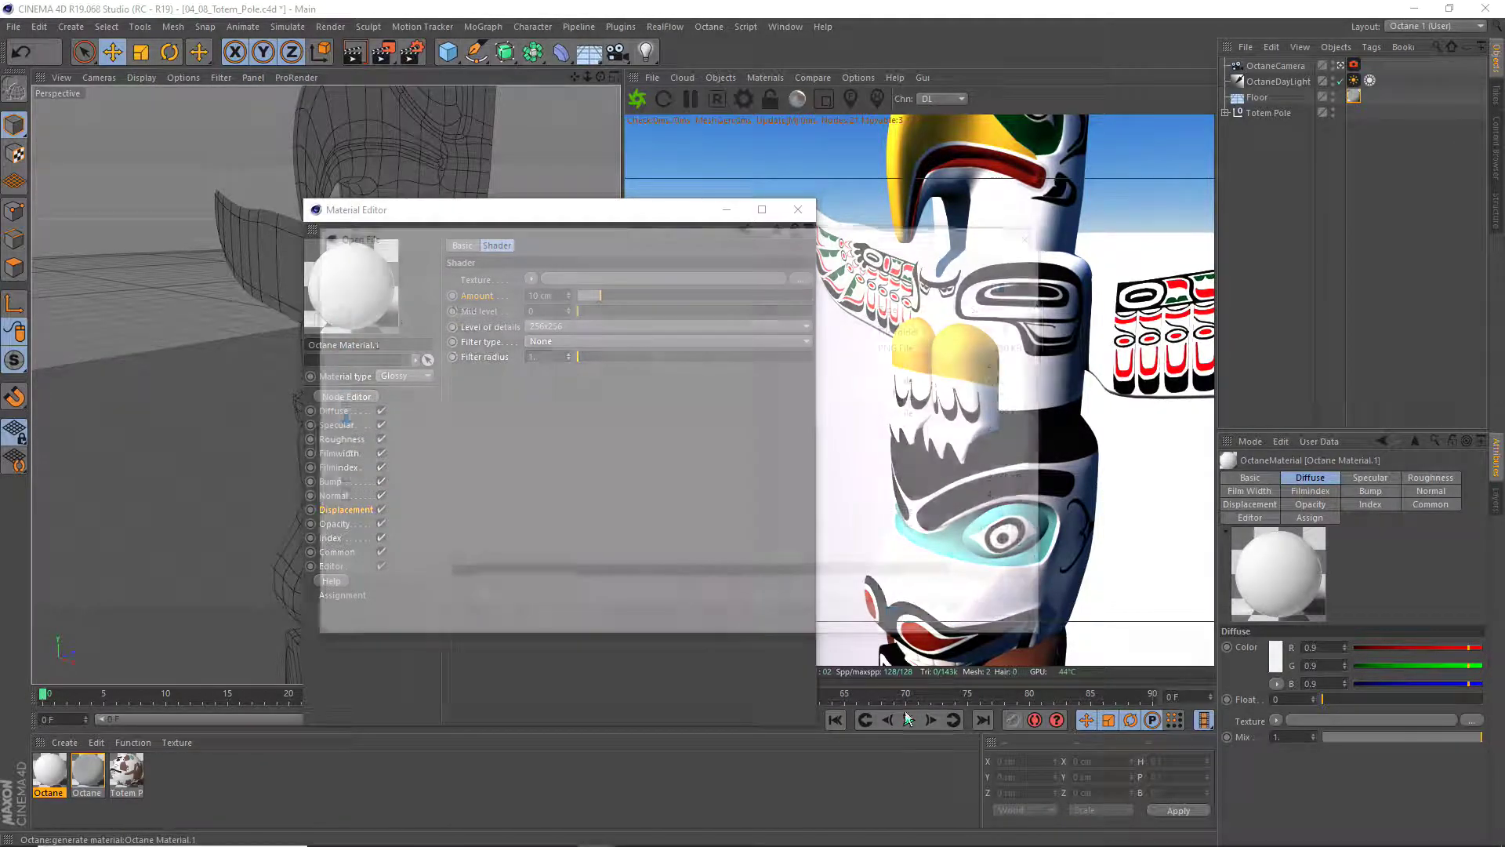
scroll(548, 470, down, 3)
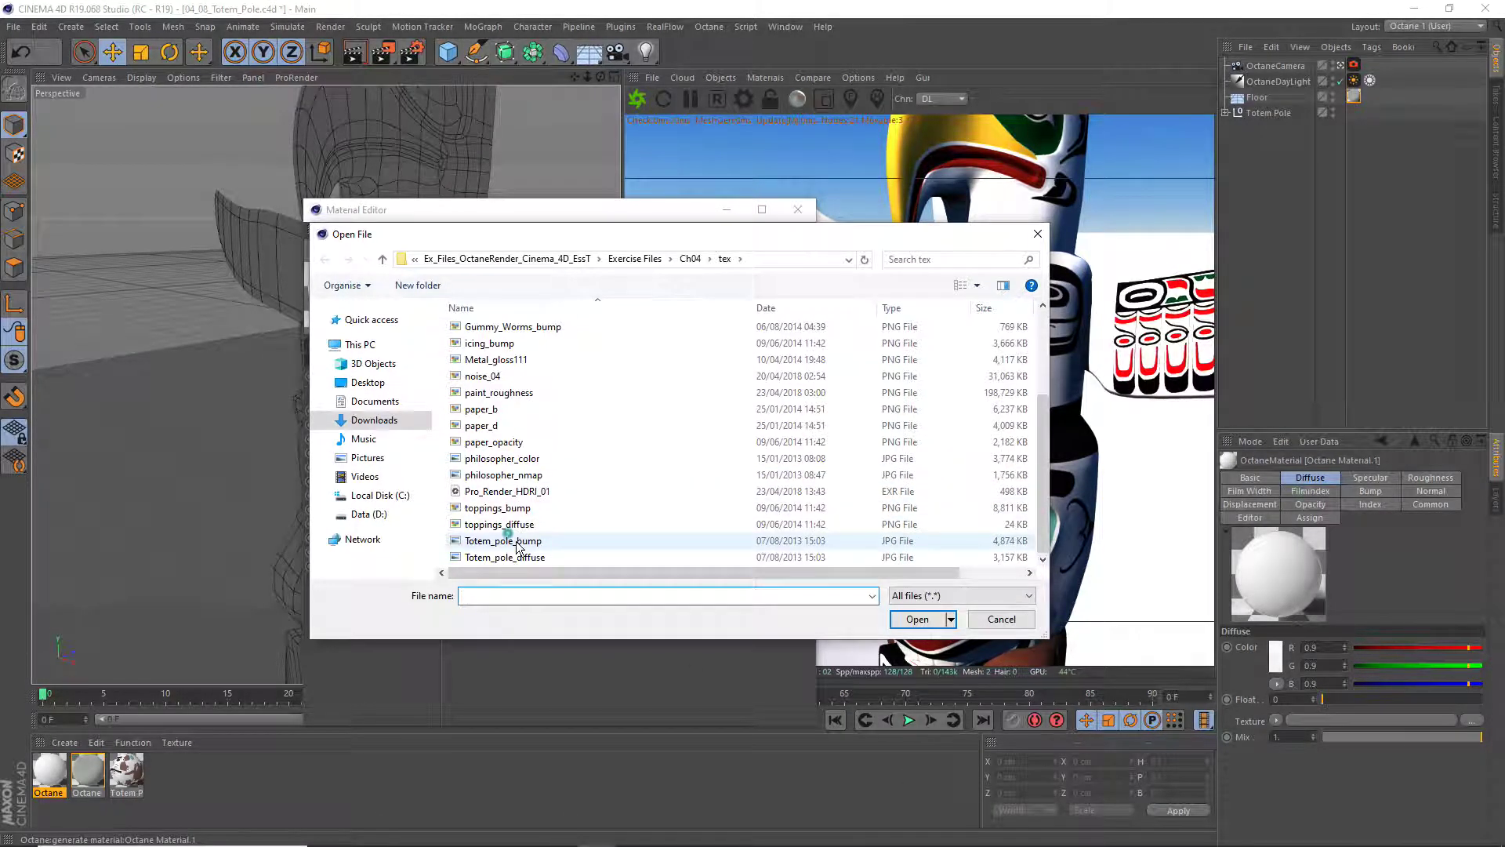
click(504, 541)
click(898, 623)
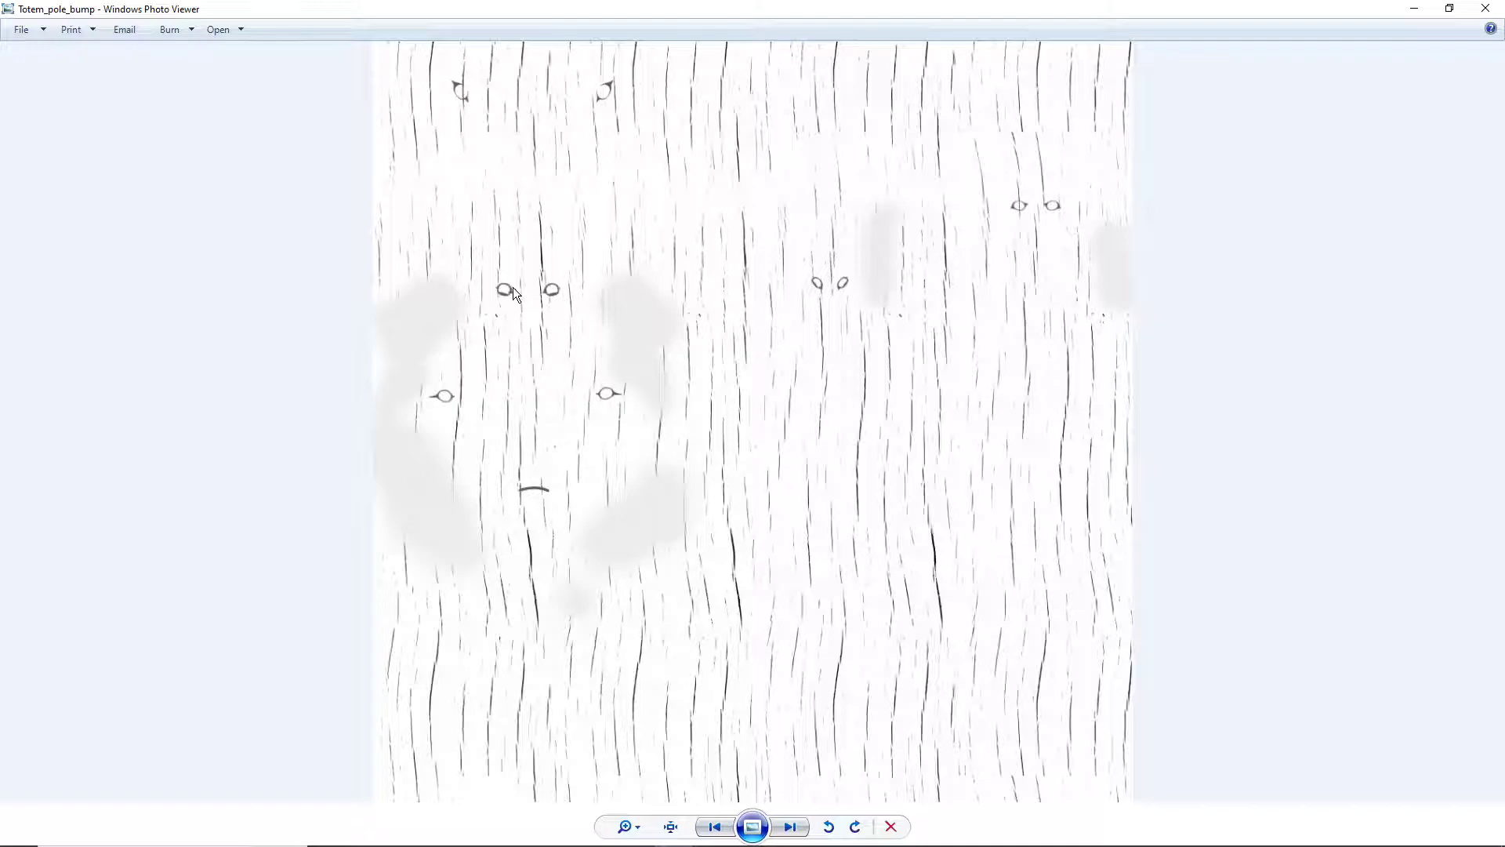
Close the Totem_pole_bump preview in Windows Photo Viewer to return to Cinema 4D
click(1486, 9)
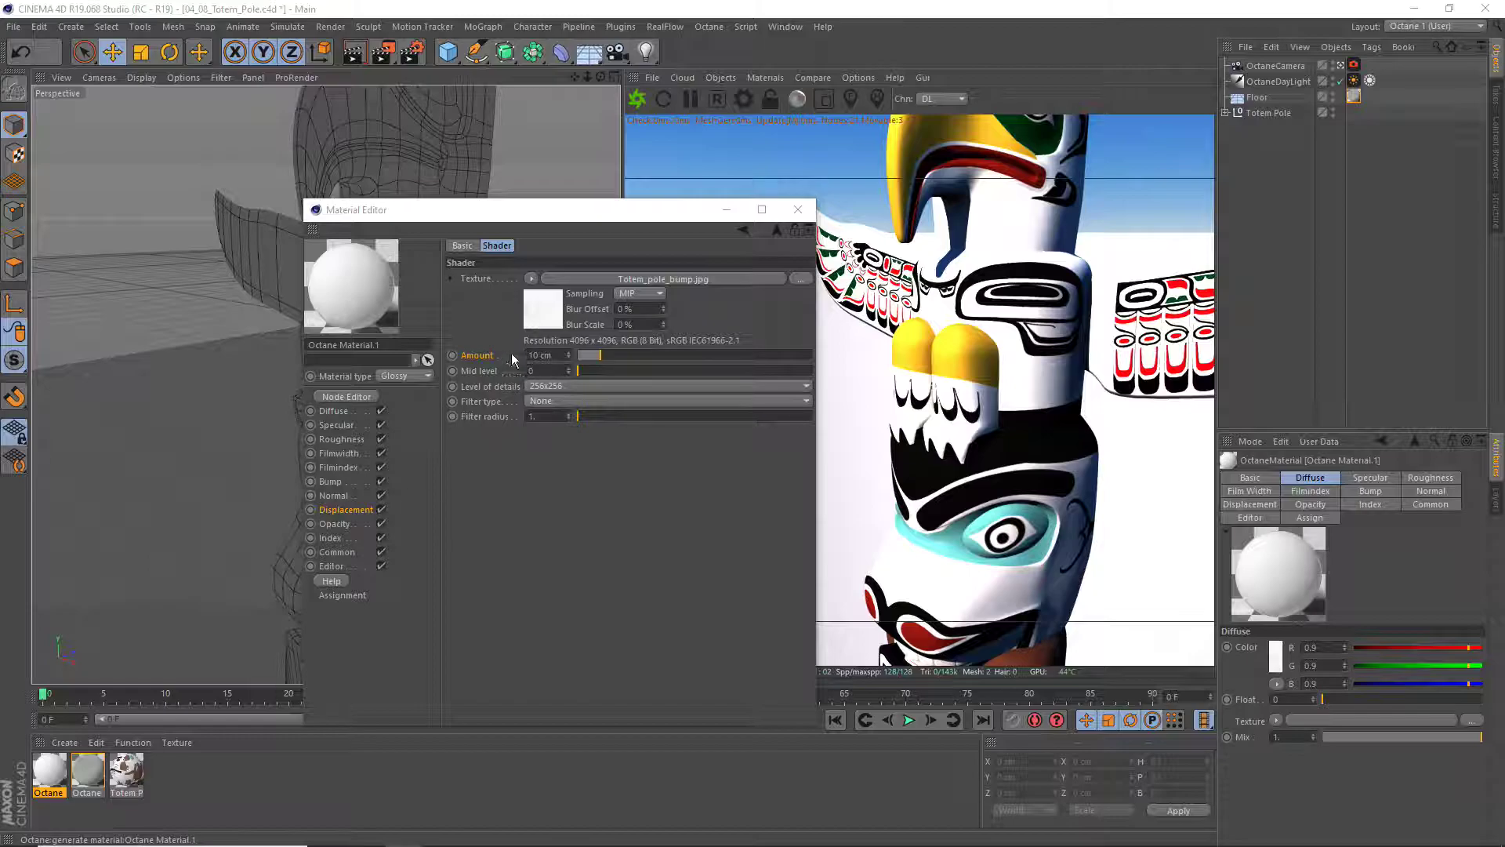
Arrange Octane Material.1's Octane Material, Displacement and two Bitmap nodes into a clean layout
click(743, 229)
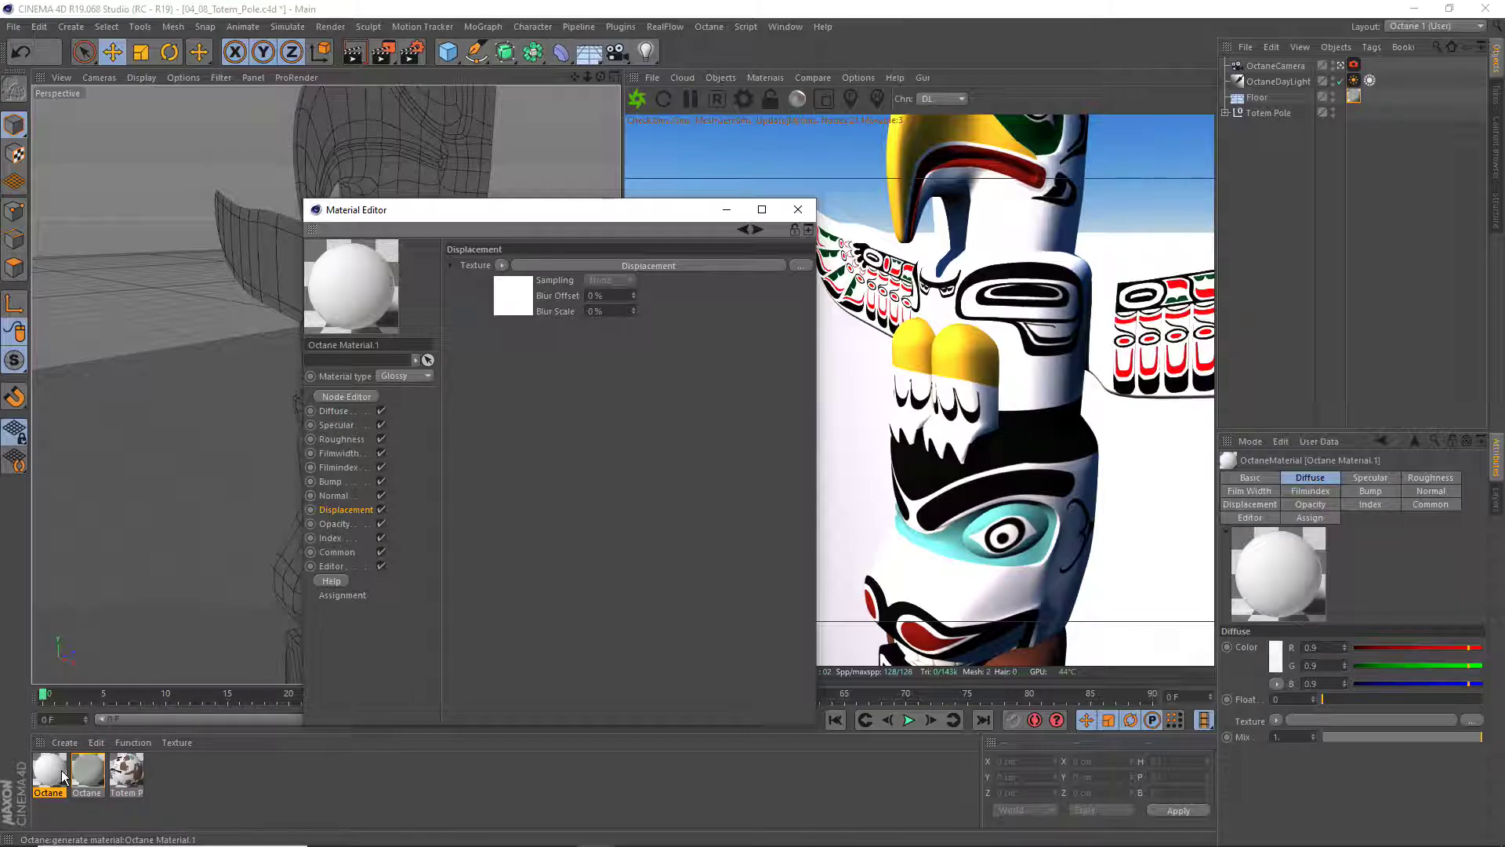
click(49, 774)
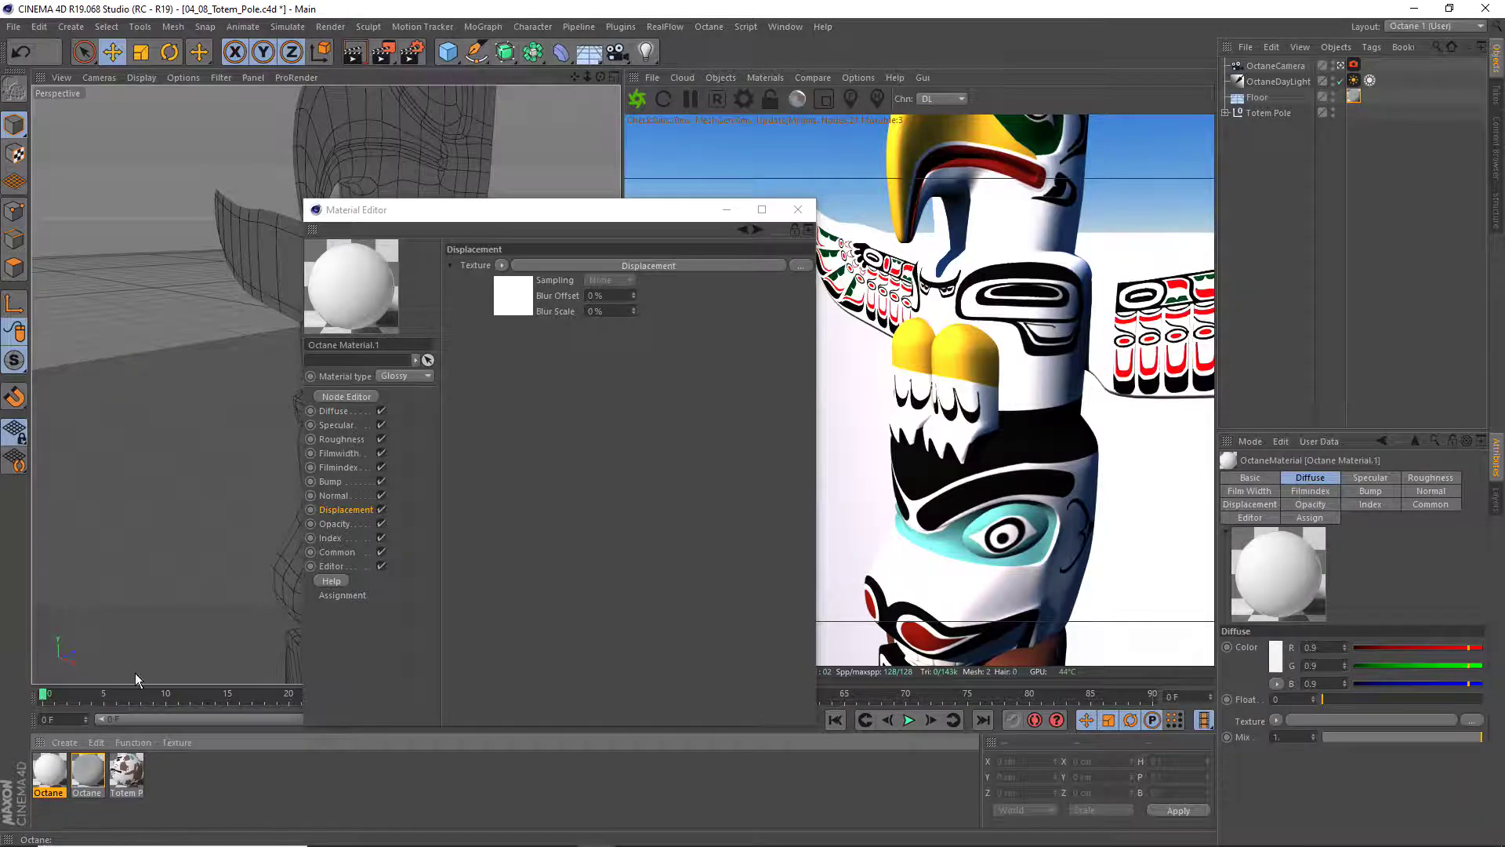
click(345, 396)
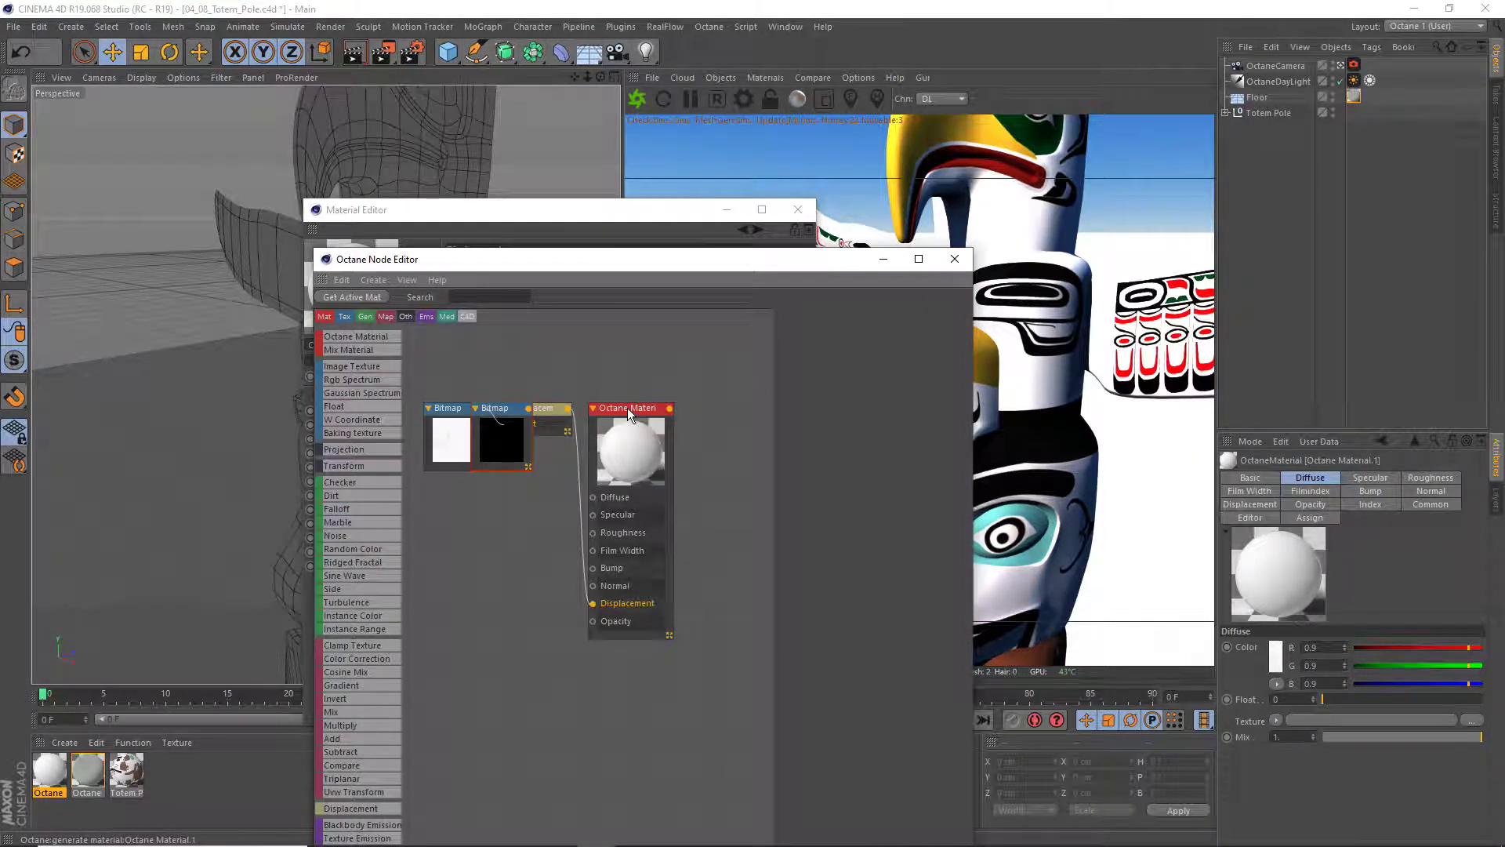
drag(627, 408, 700, 363)
drag(550, 411, 609, 357)
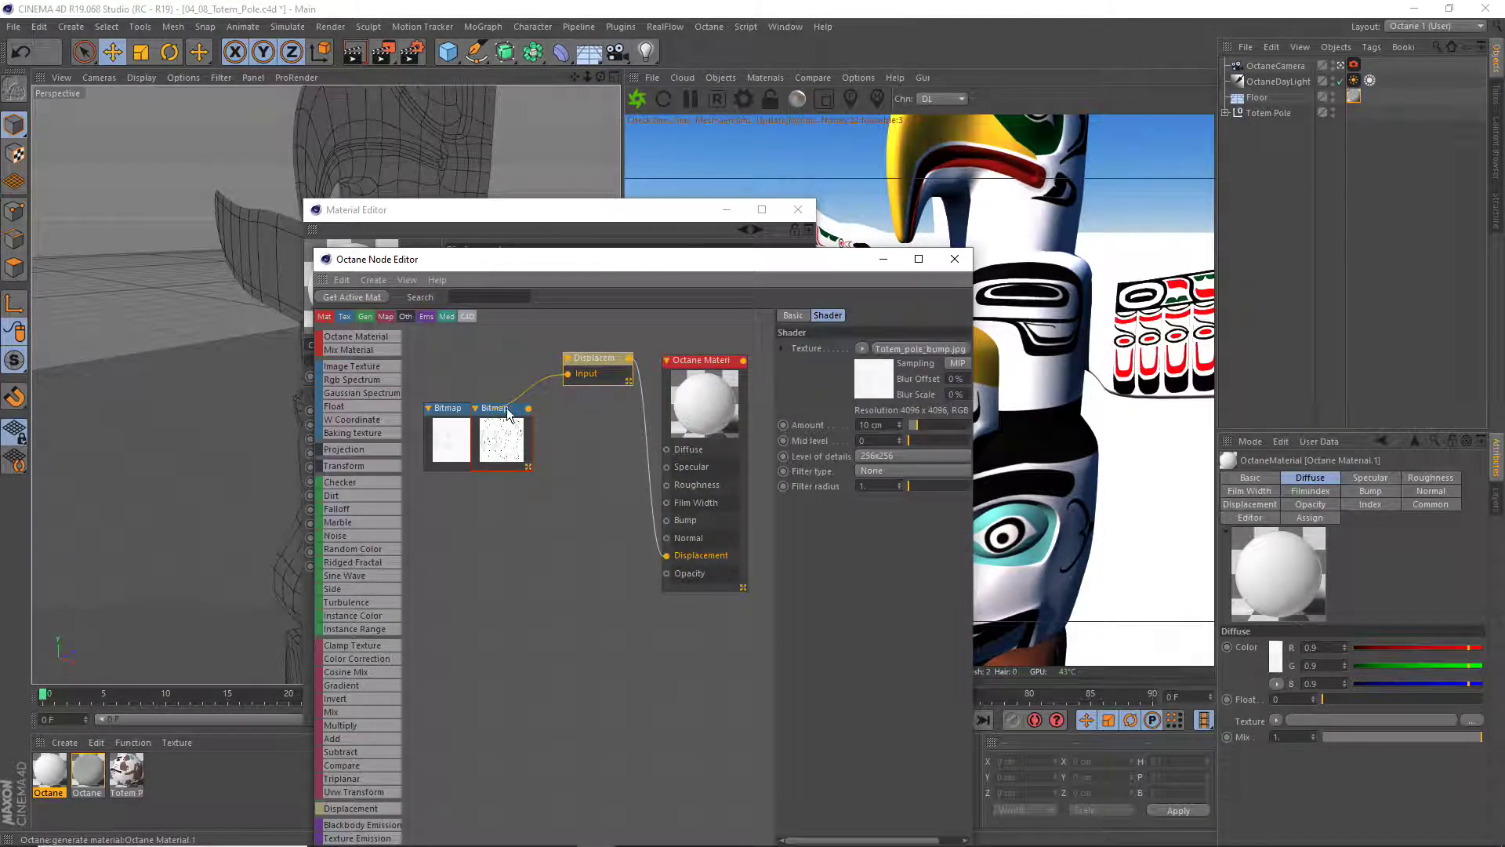
mouse_move(509, 413)
mouse_down()
mouse_move(554, 421)
mouse_move(483, 492)
mouse_move(481, 517)
mouse_up()
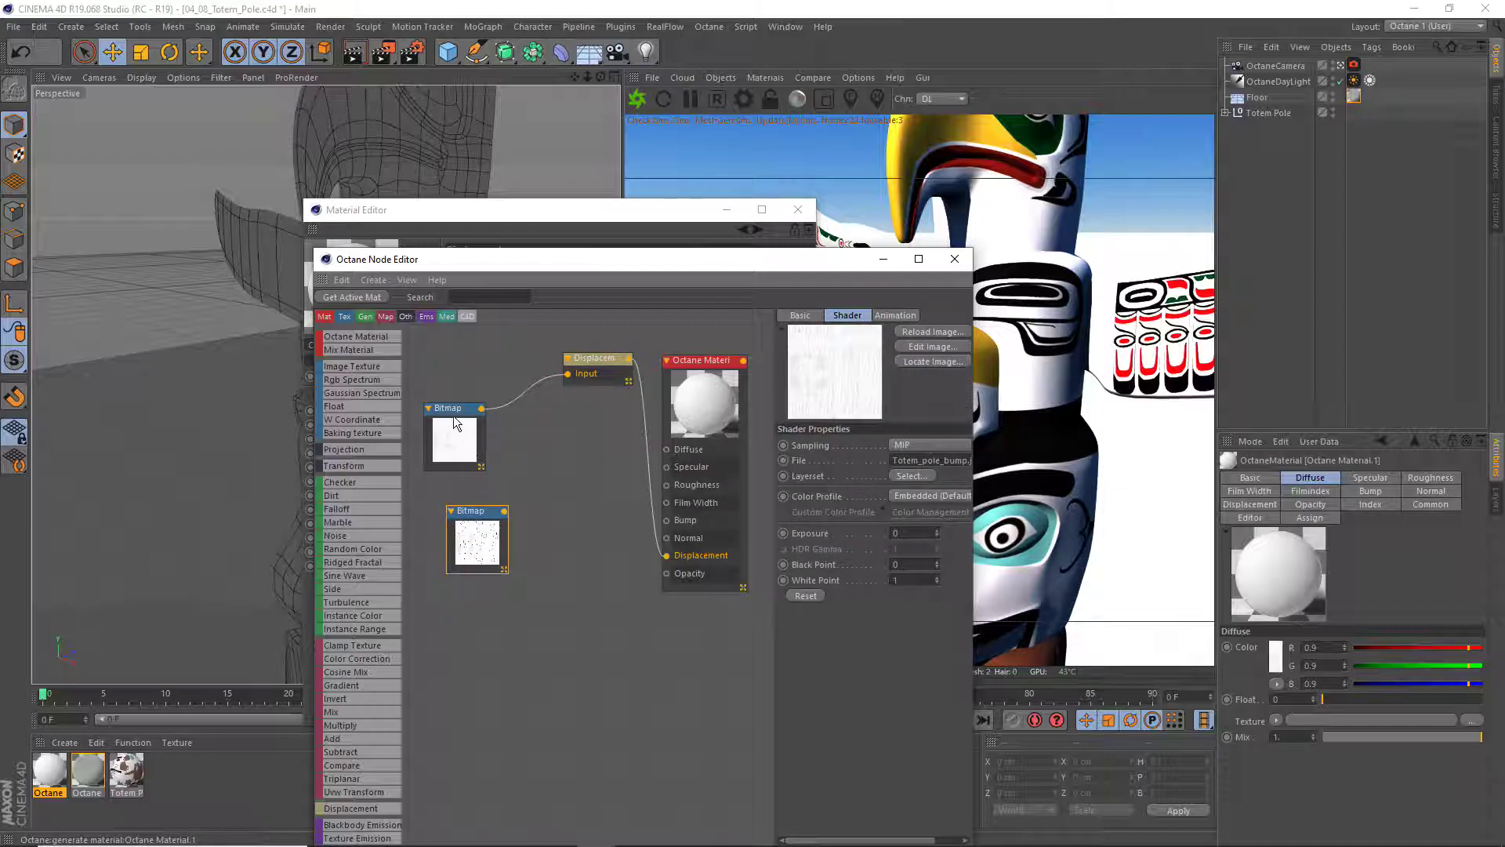
drag(452, 415, 468, 383)
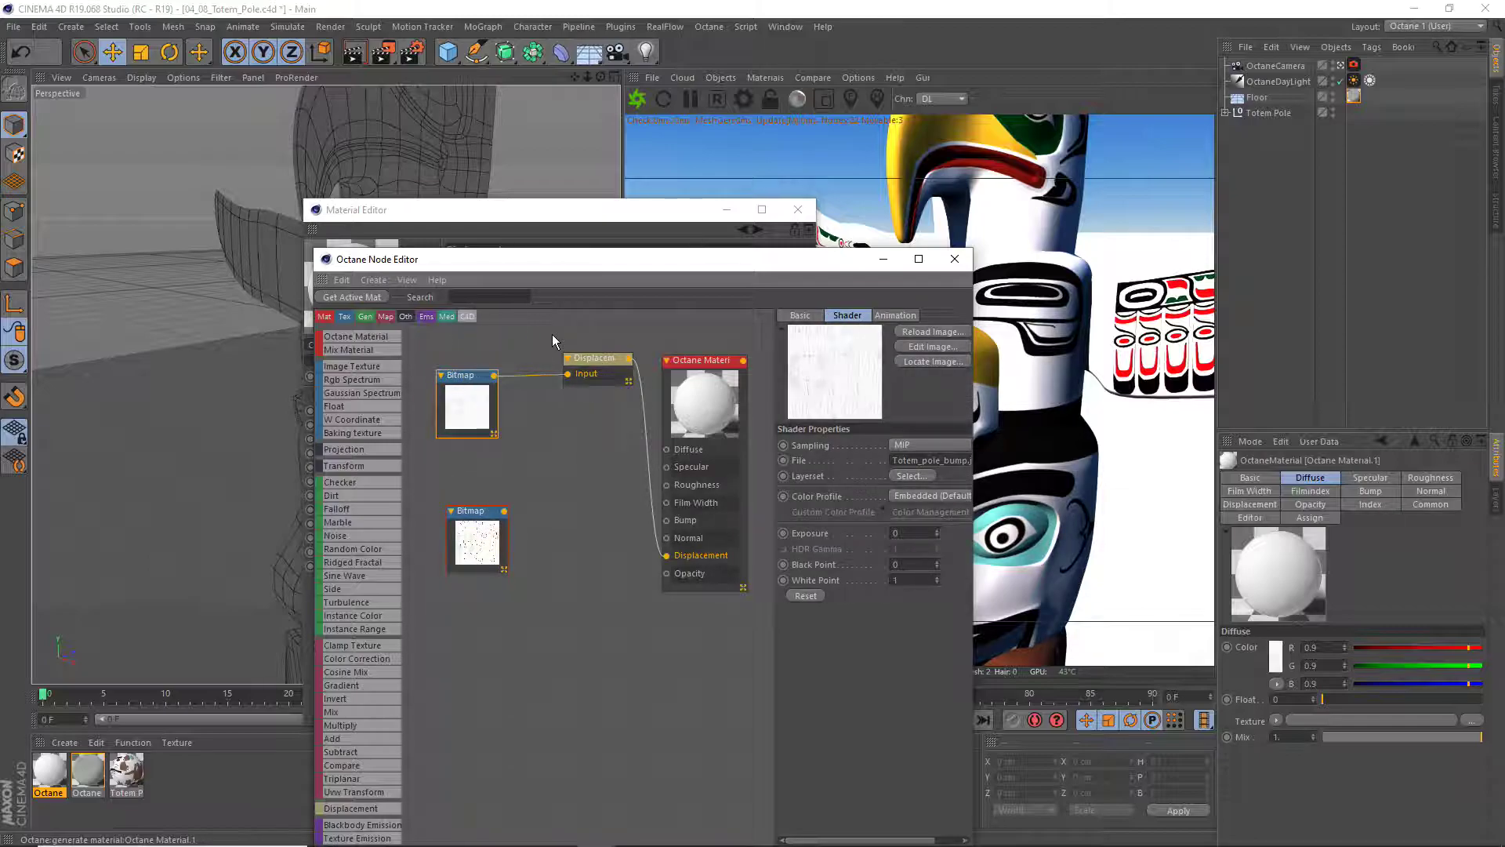
Collapse the lower Bitmap node, then close the node graph and material settings windows
drag(572, 225, 332, 231)
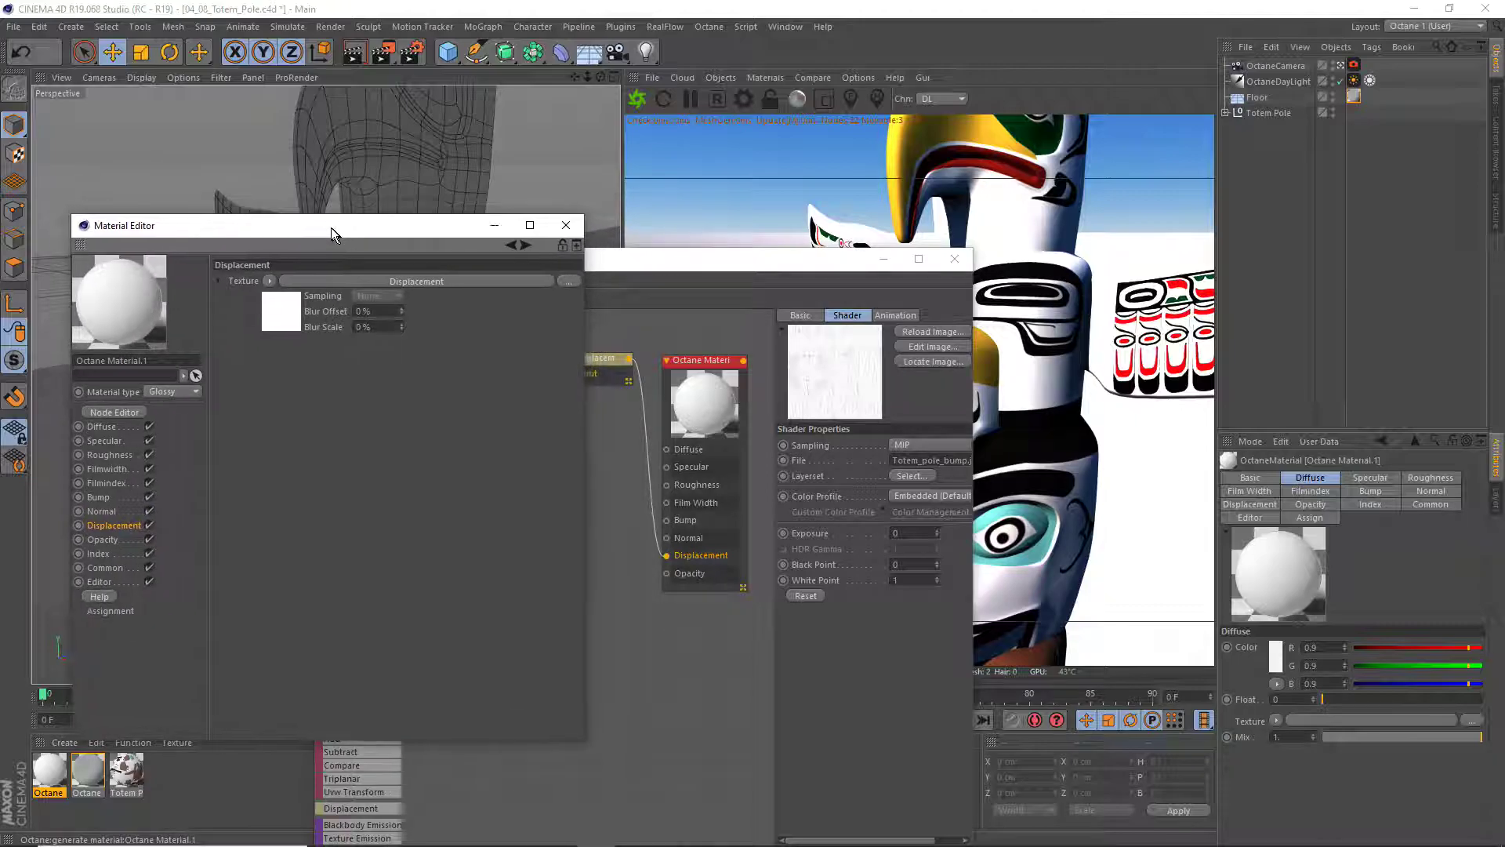
mouse_move(650, 257)
mouse_down()
mouse_move(393, 250)
mouse_move(401, 240)
mouse_up()
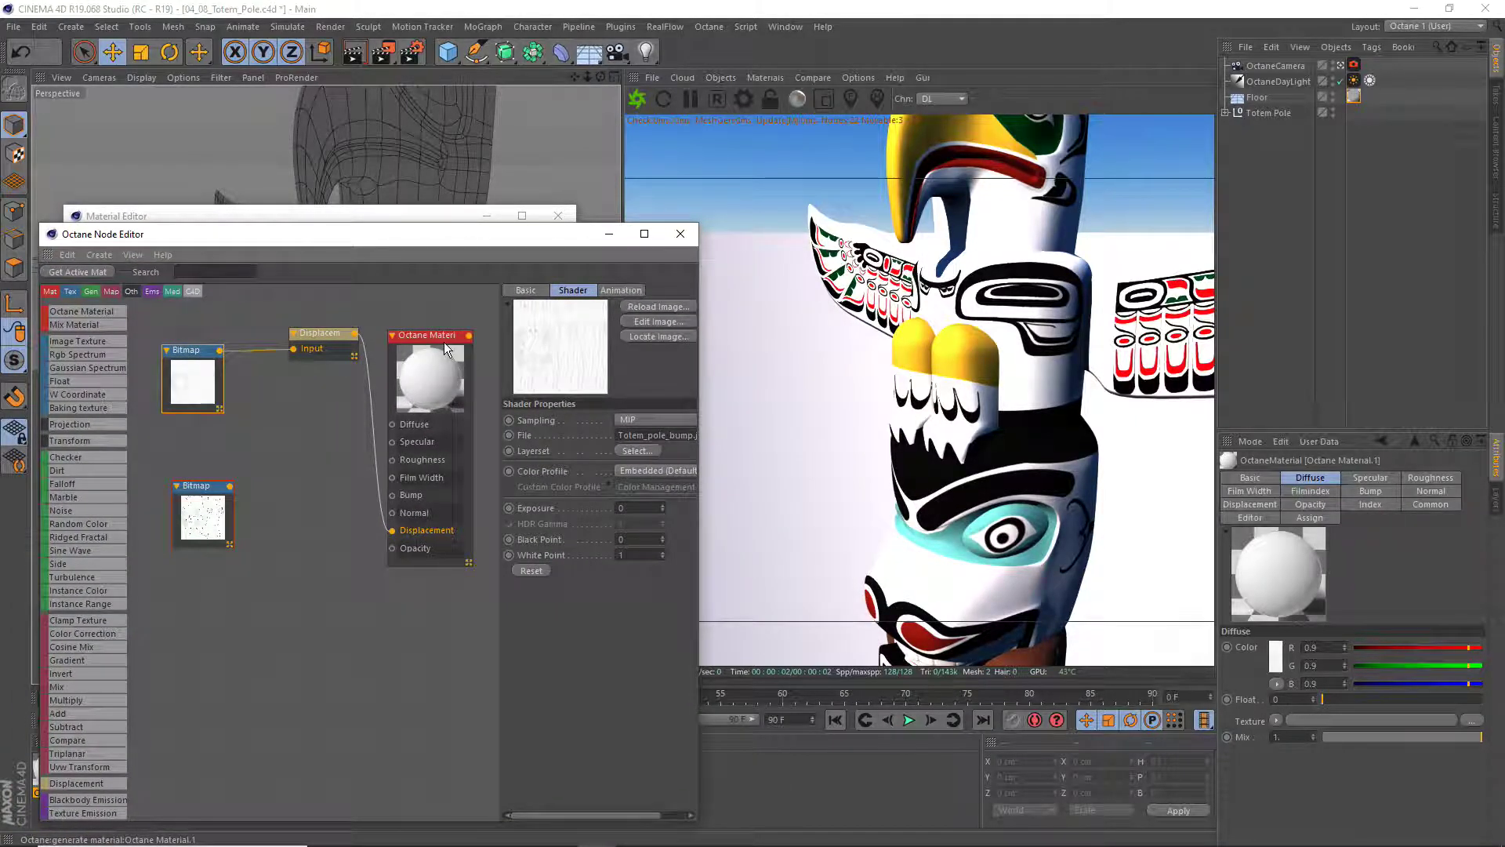
drag(444, 342, 449, 332)
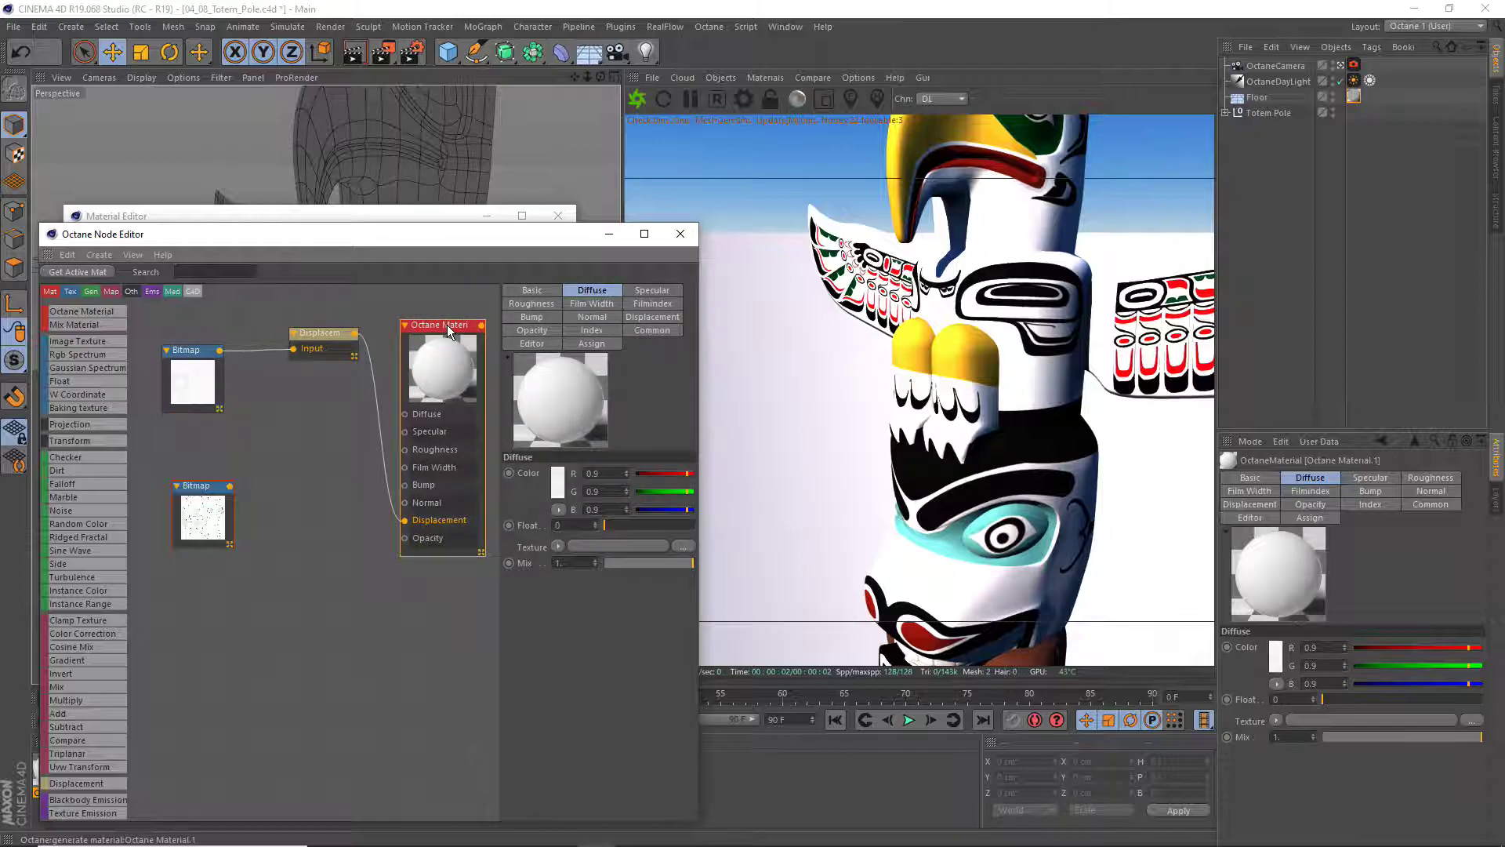
click(196, 364)
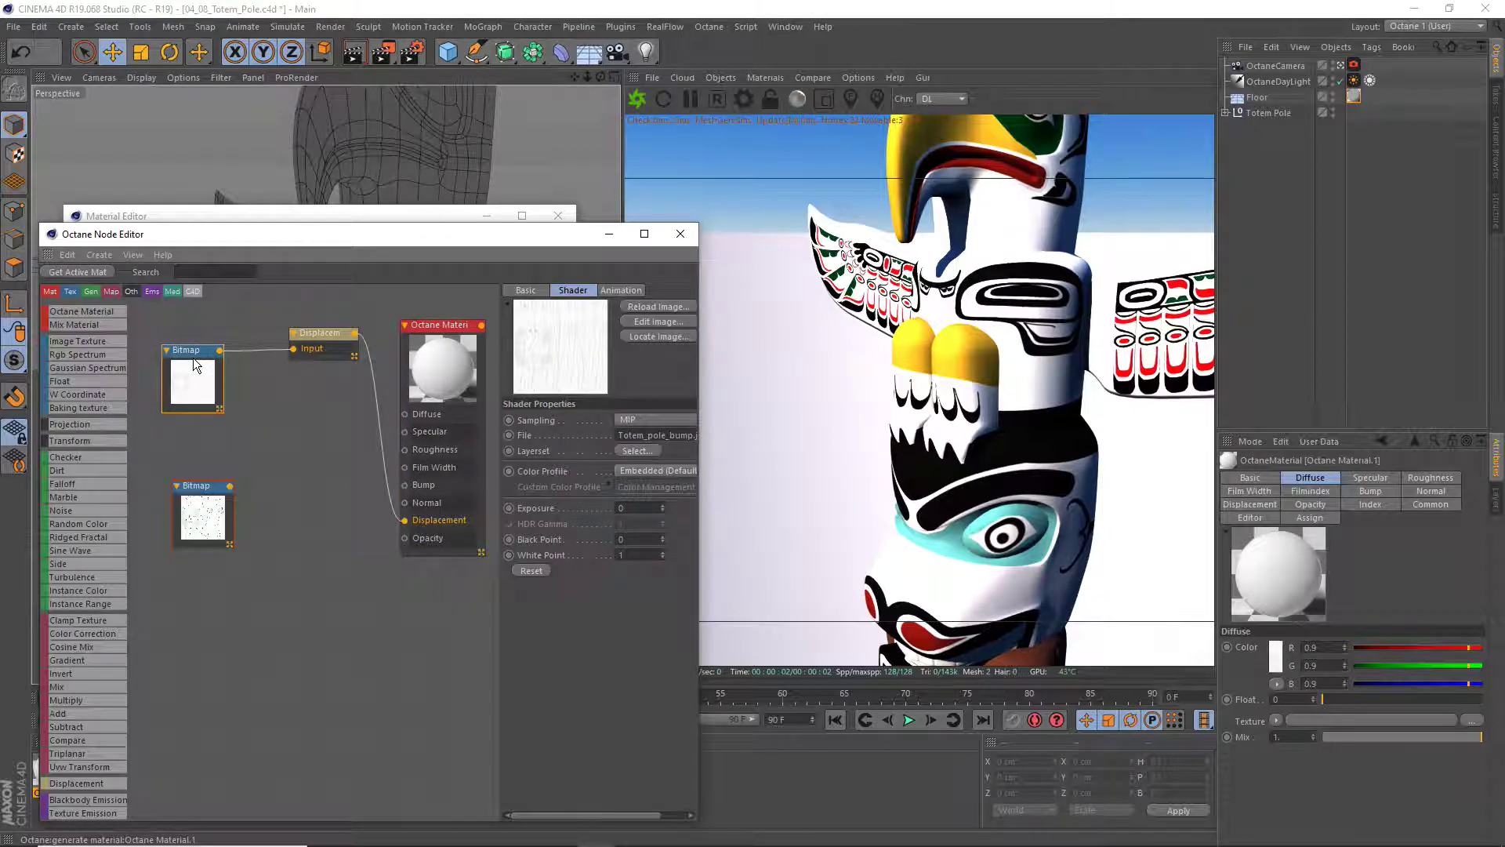
click(196, 498)
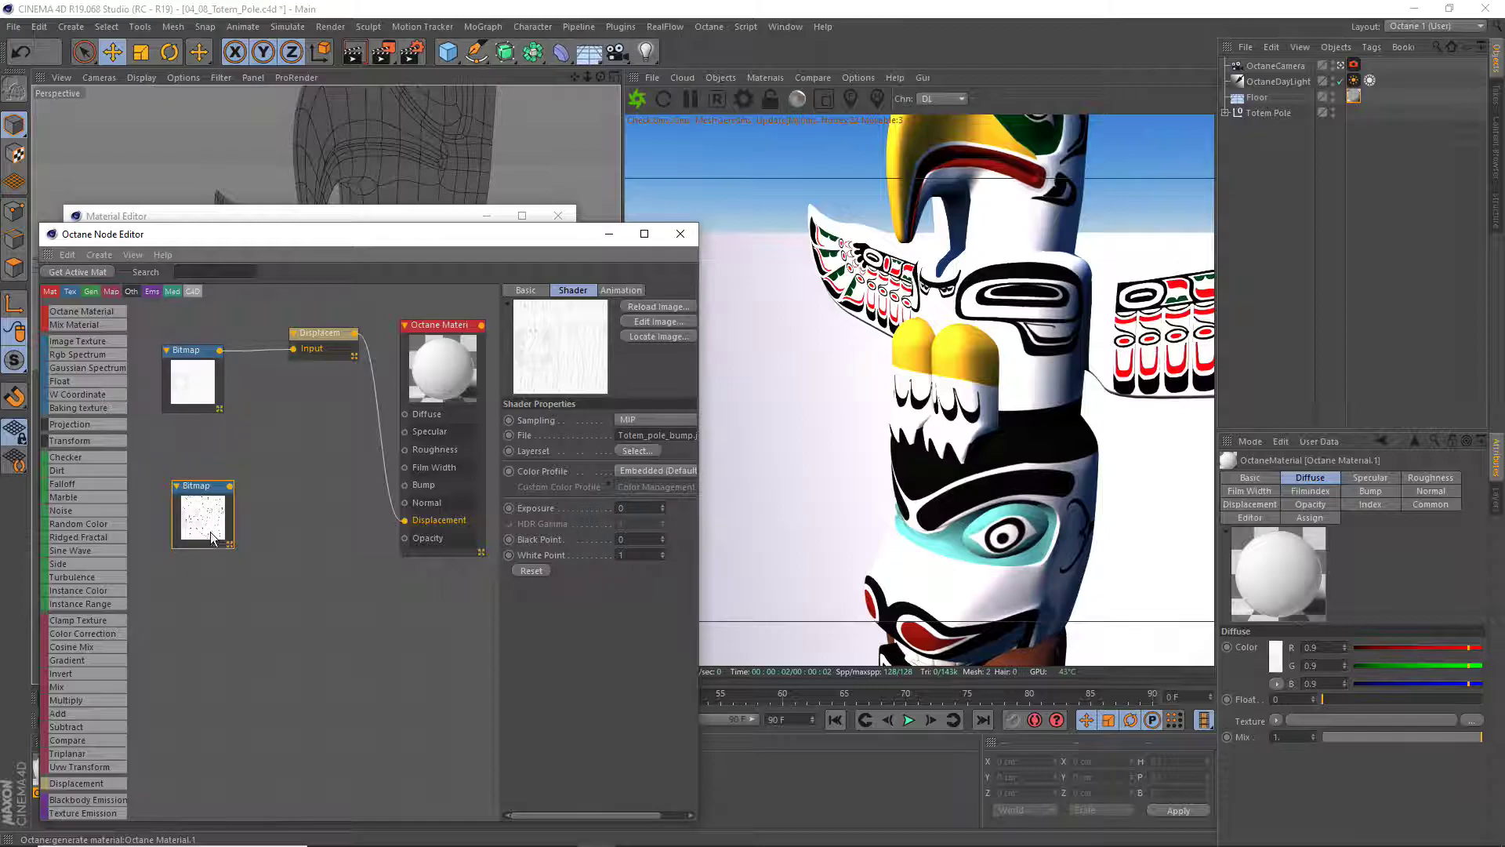
double_click(203, 487)
drag(393, 238, 472, 253)
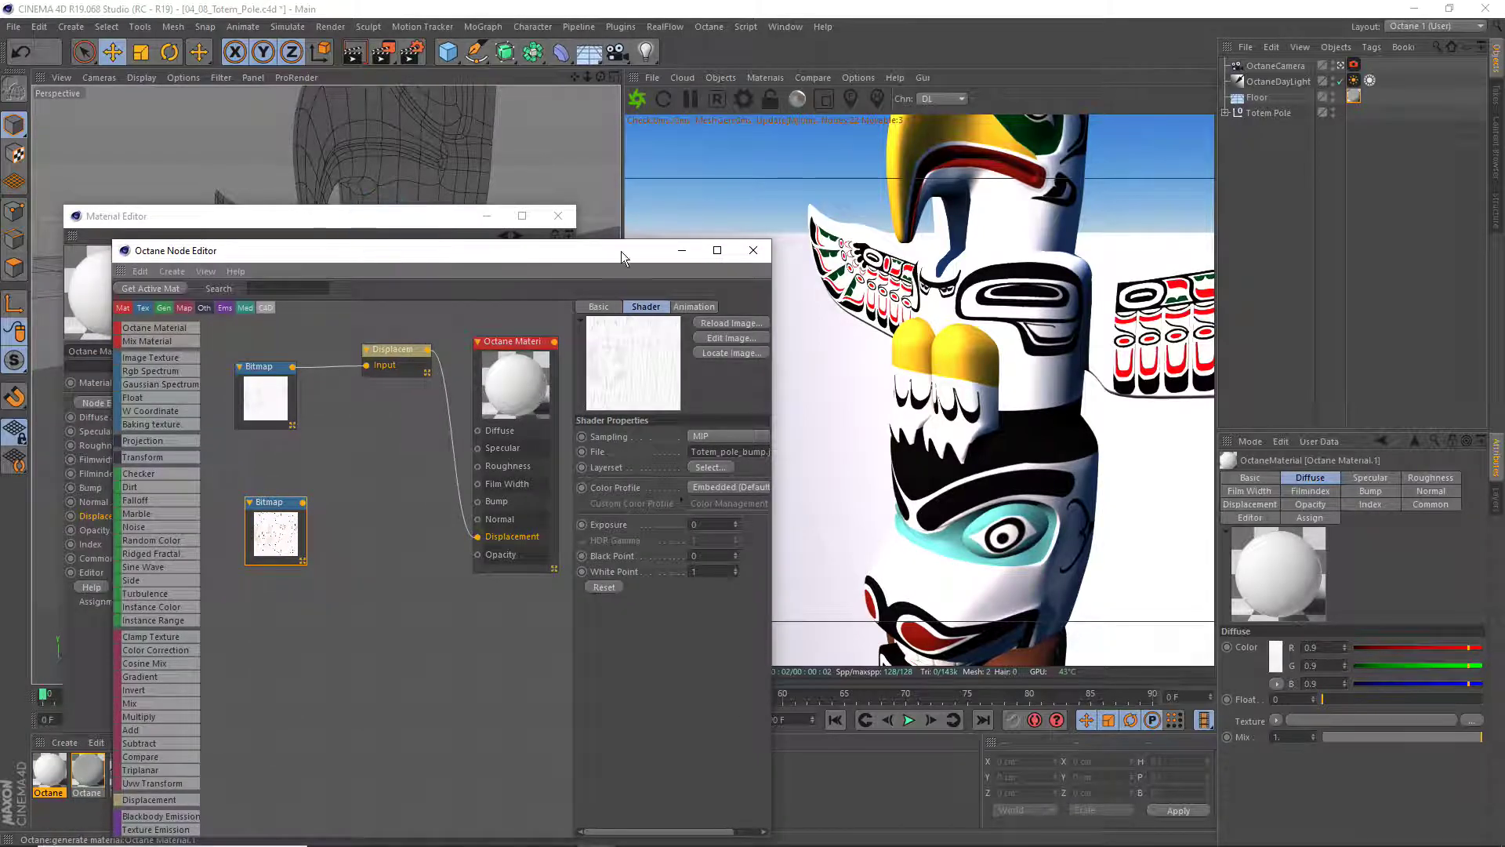
click(759, 249)
click(558, 216)
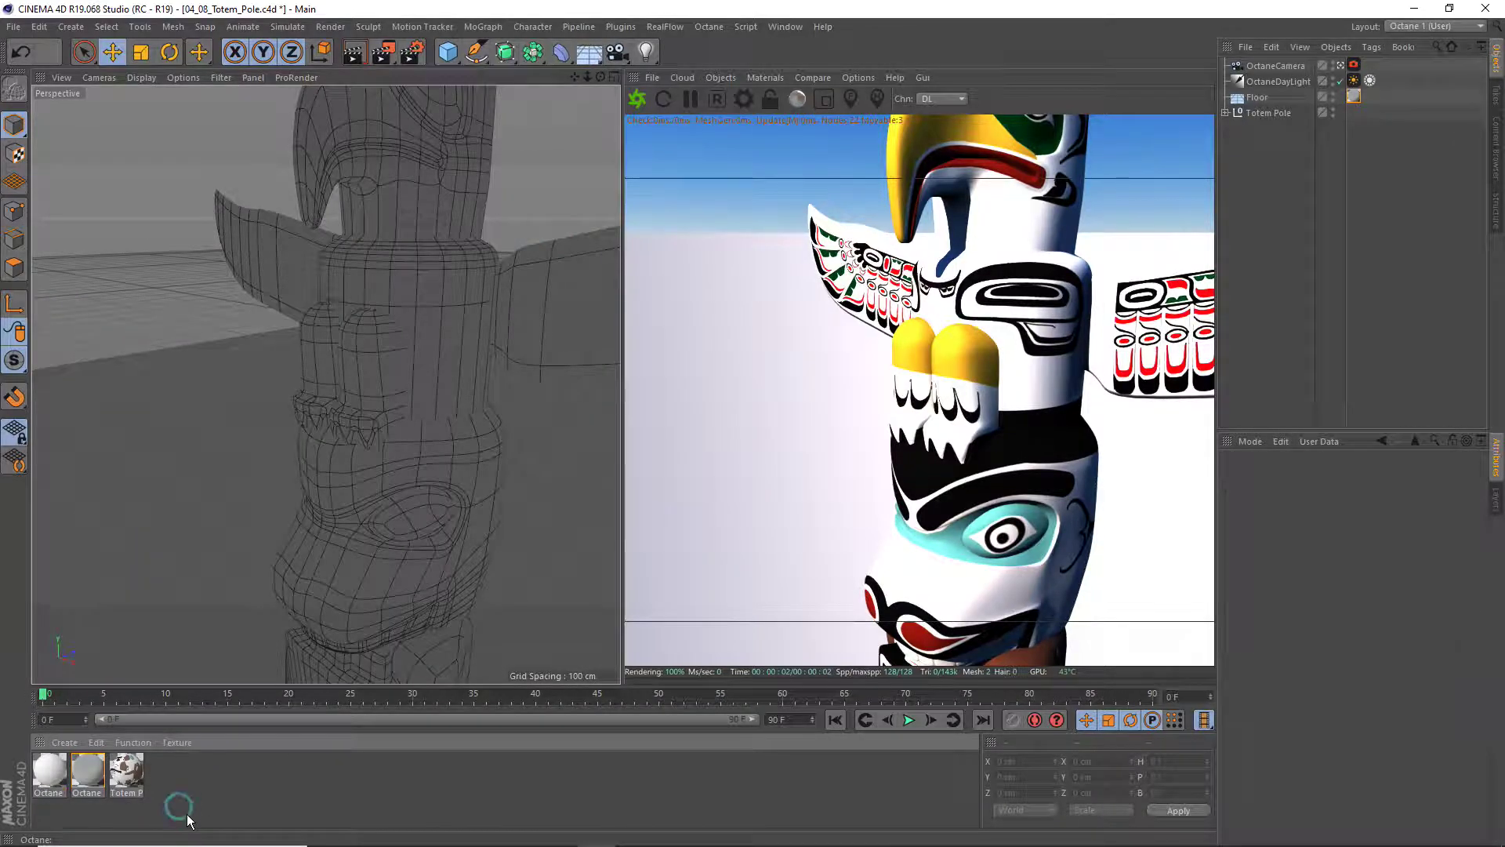
Apply Octane Material.1 to the Totem Pole's Subdivision Surface to preview displacement
click(138, 789)
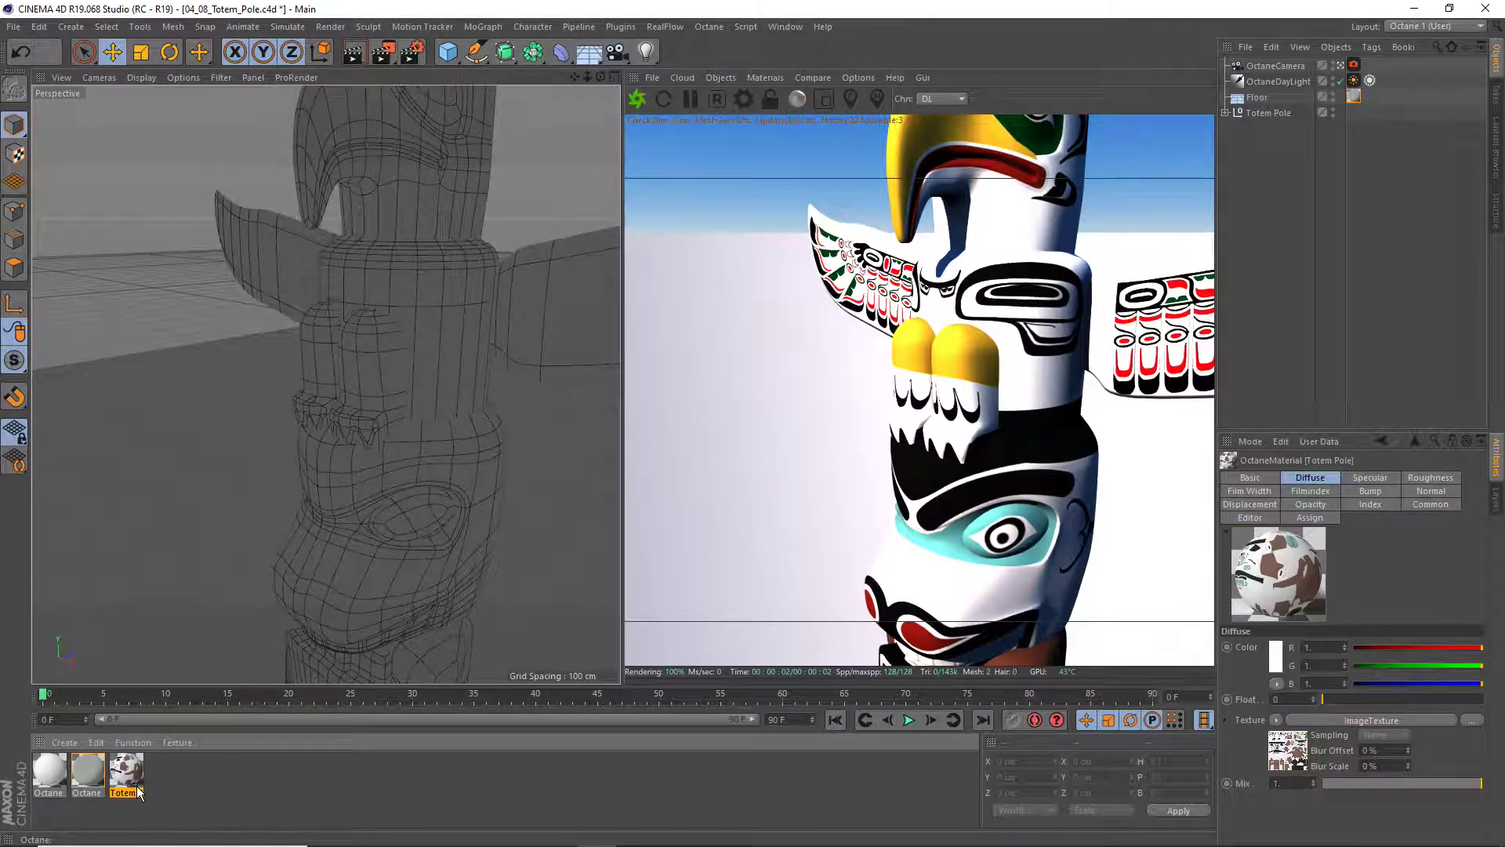
click(87, 784)
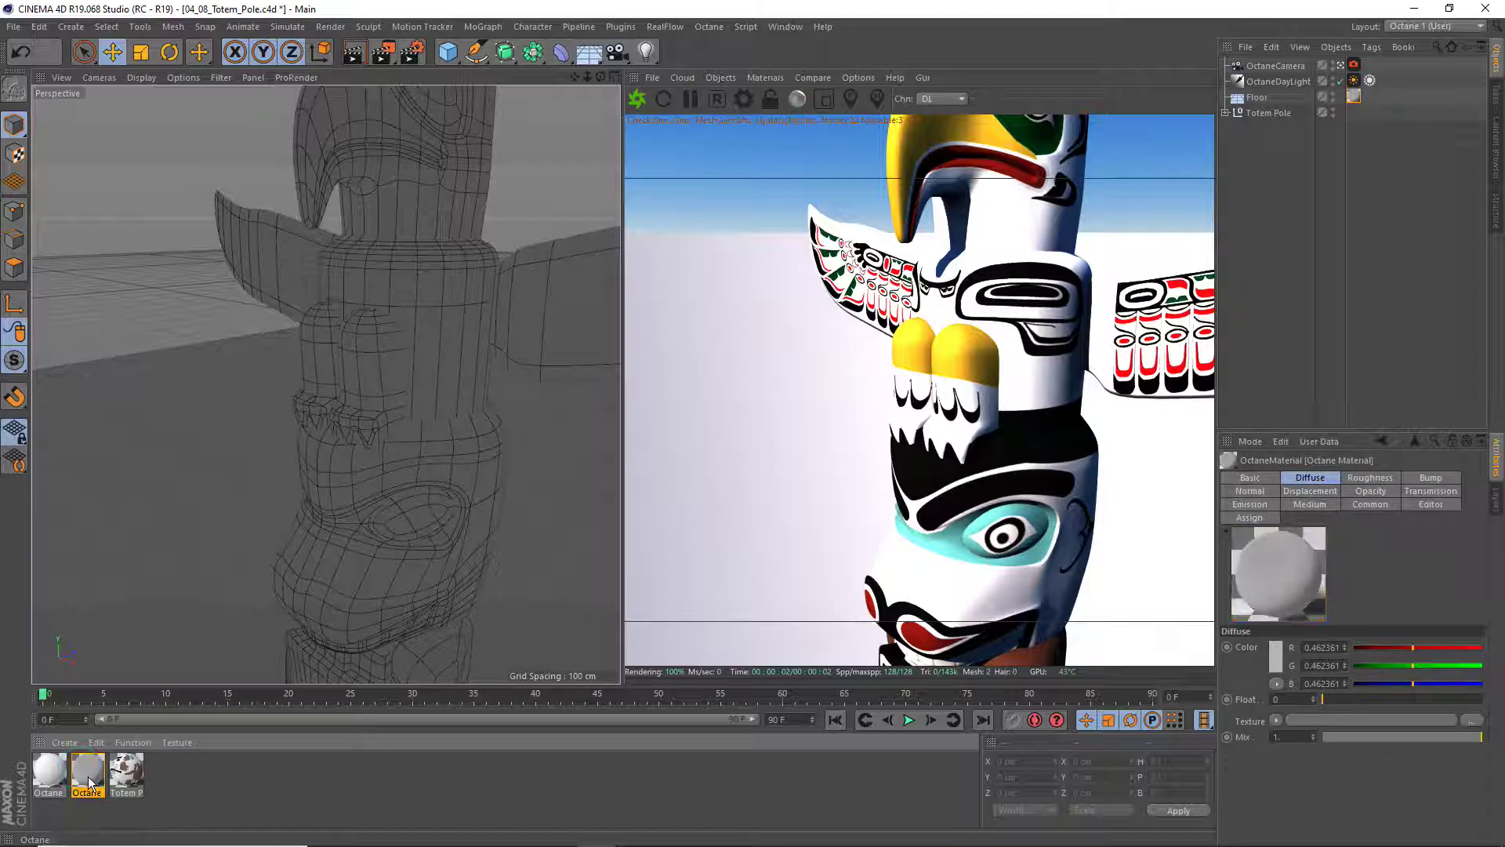
click(49, 784)
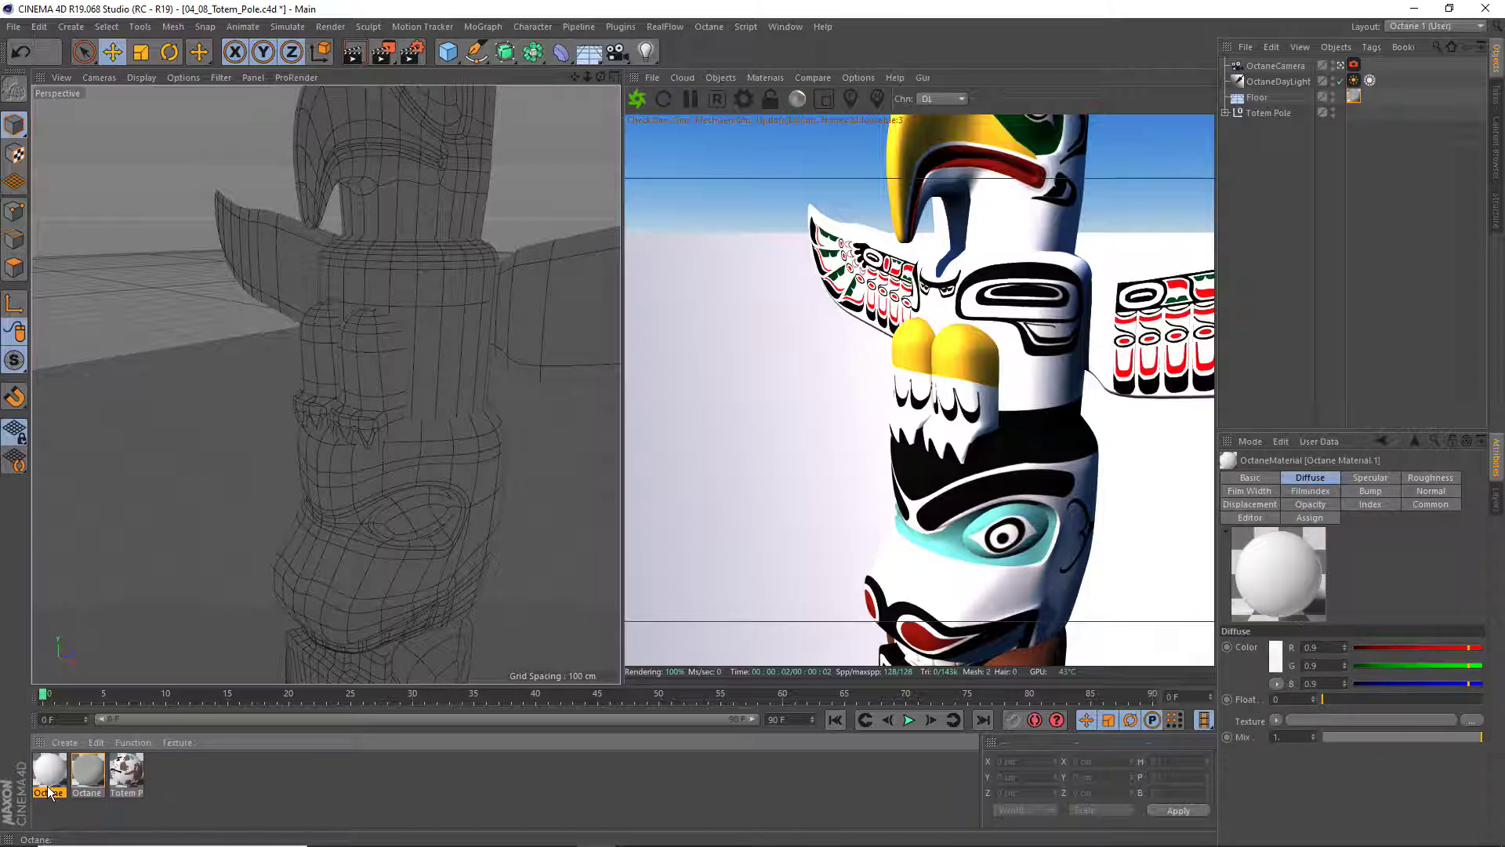
drag(49, 788, 80, 776)
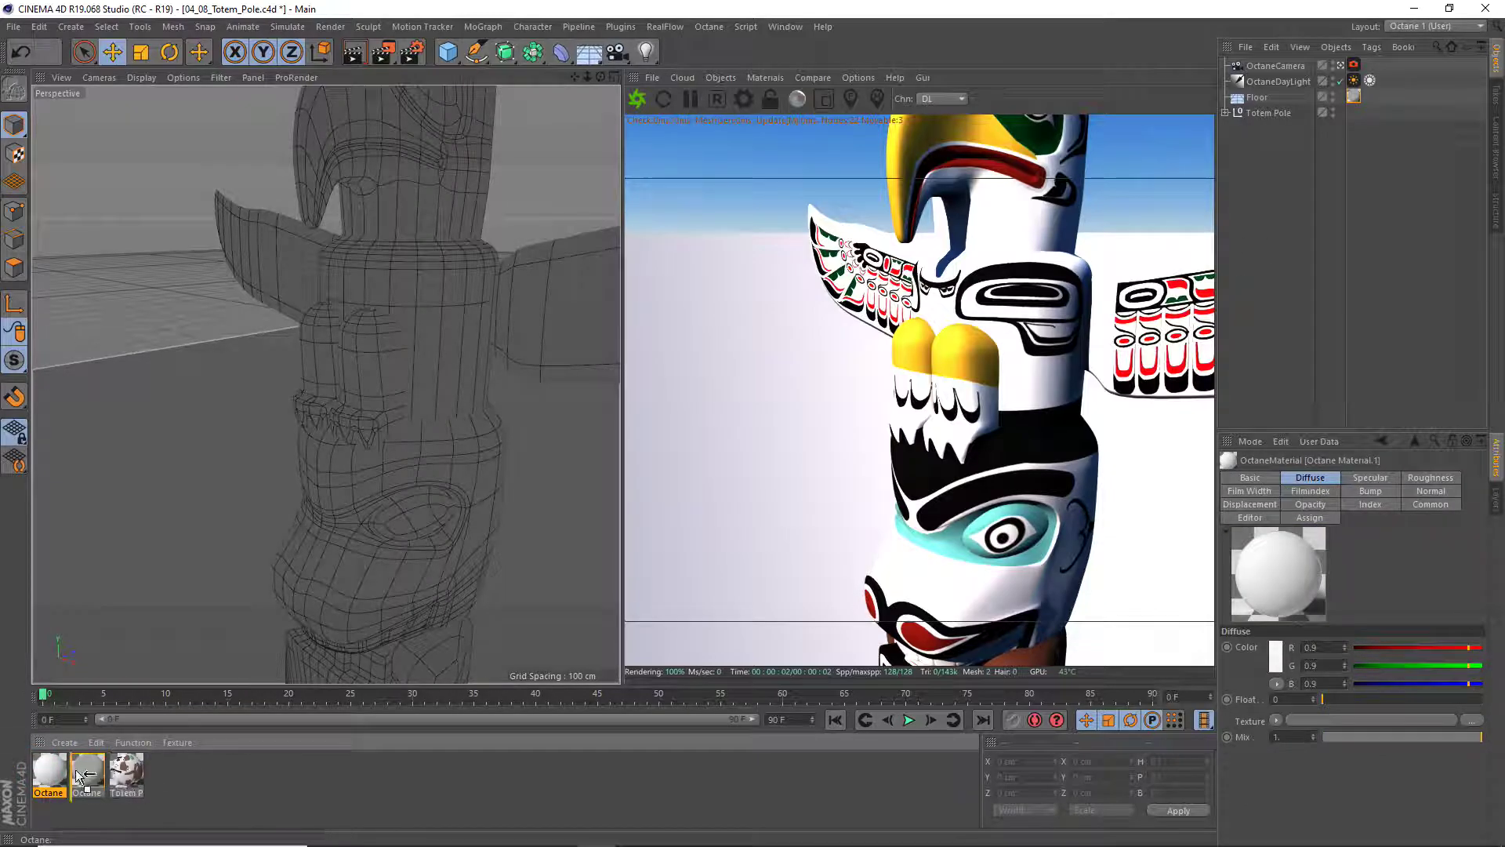
click(1225, 113)
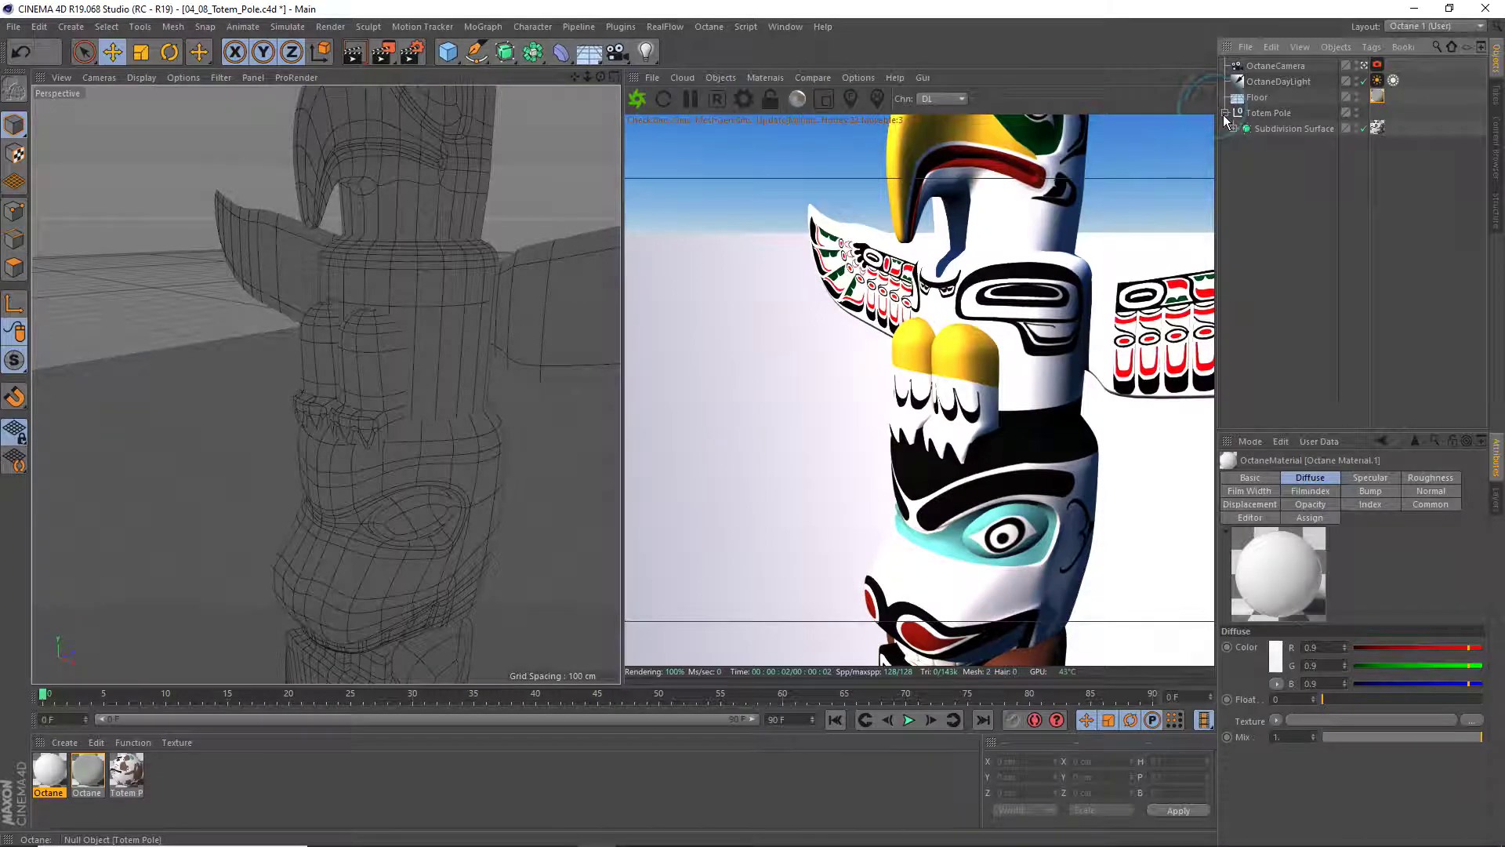
click(1281, 128)
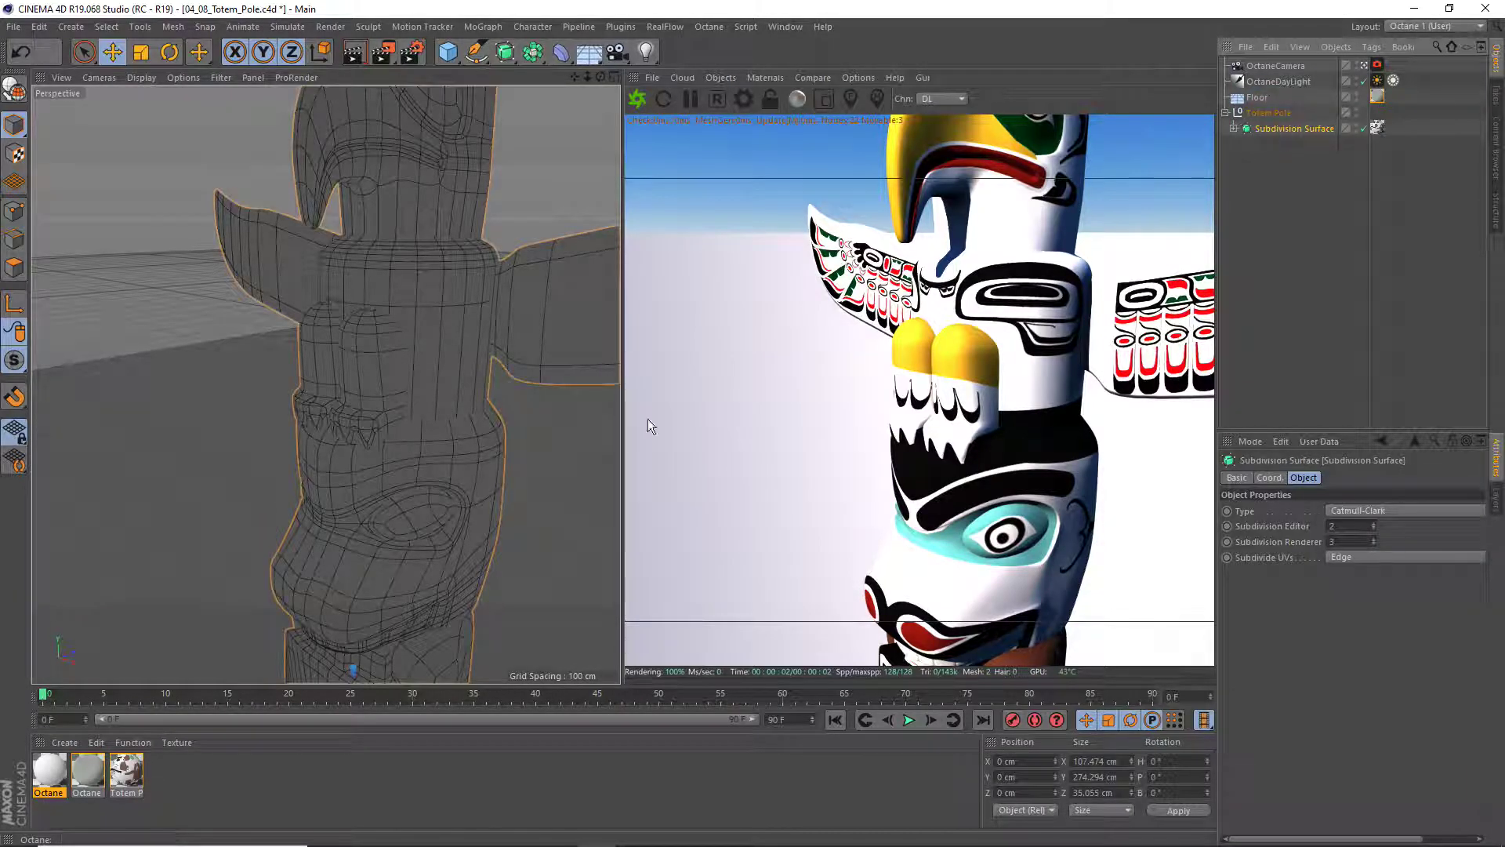
drag(49, 772, 1393, 128)
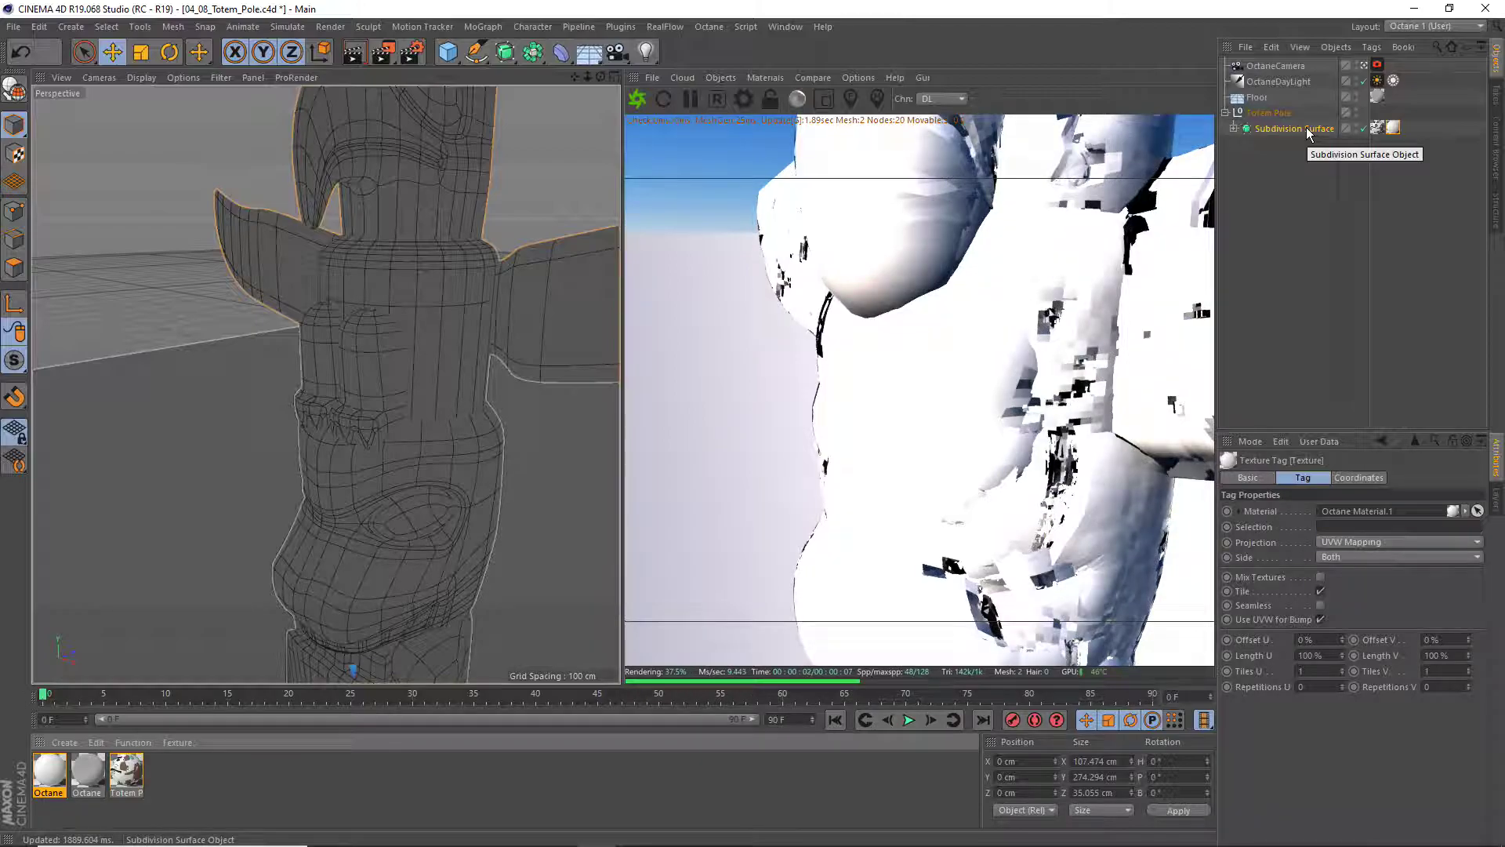
Drop the first Octane material onto the Subdivision Surface
click(196, 770)
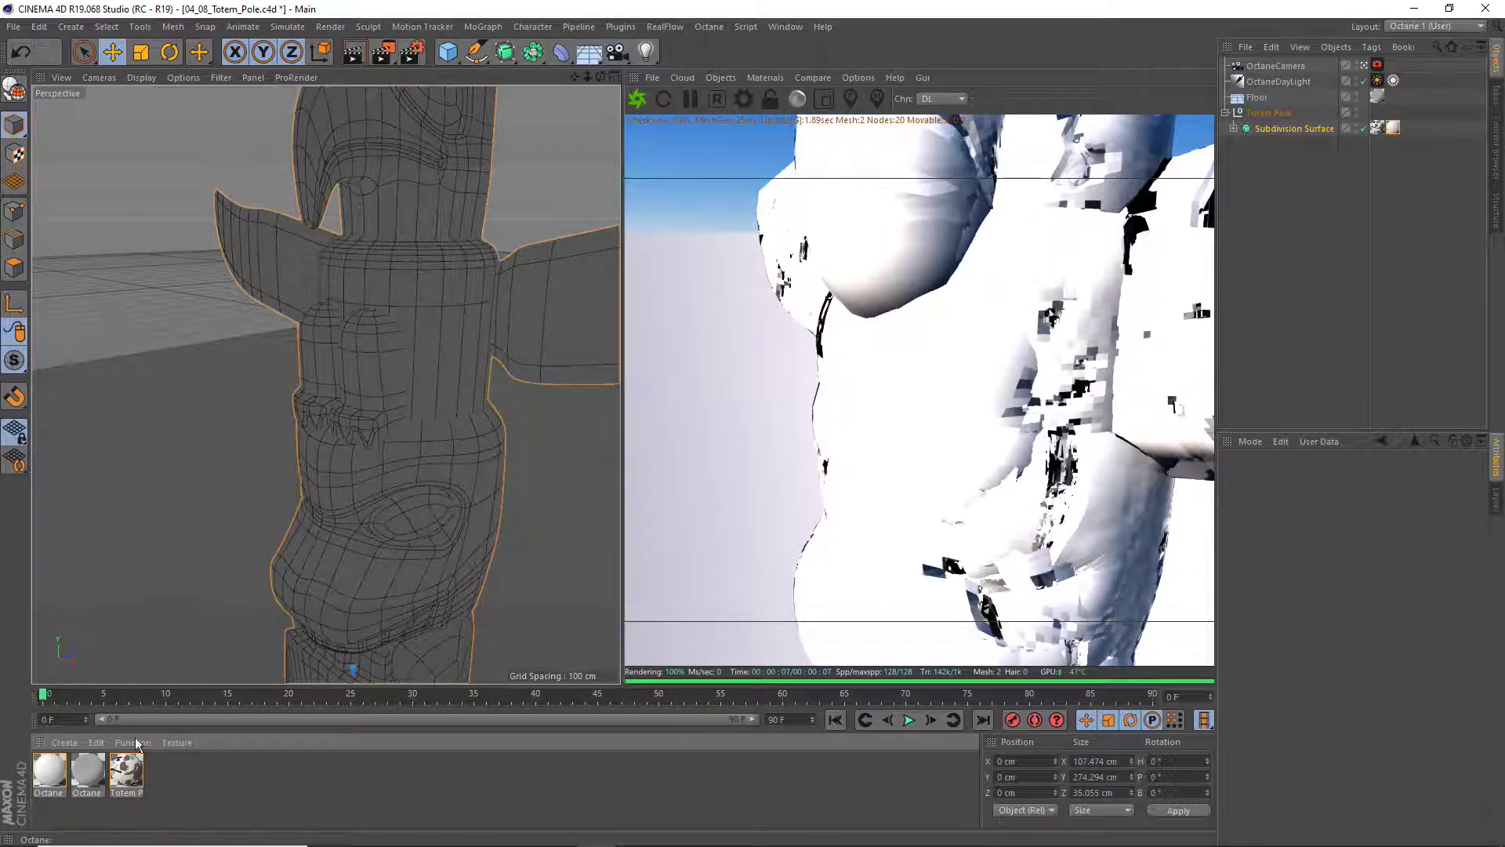
click(124, 776)
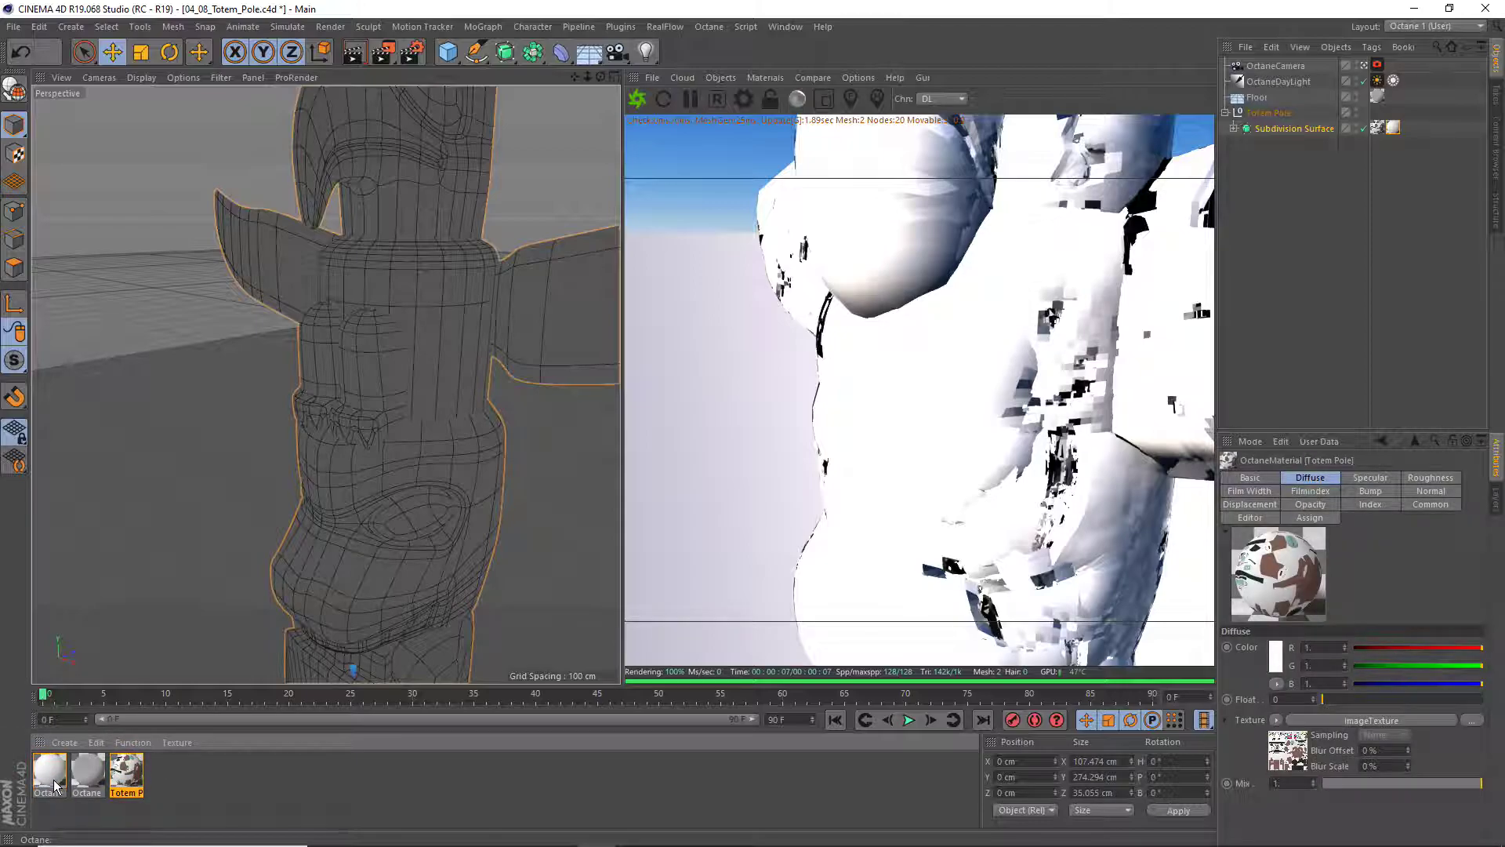
drag(56, 786, 1392, 161)
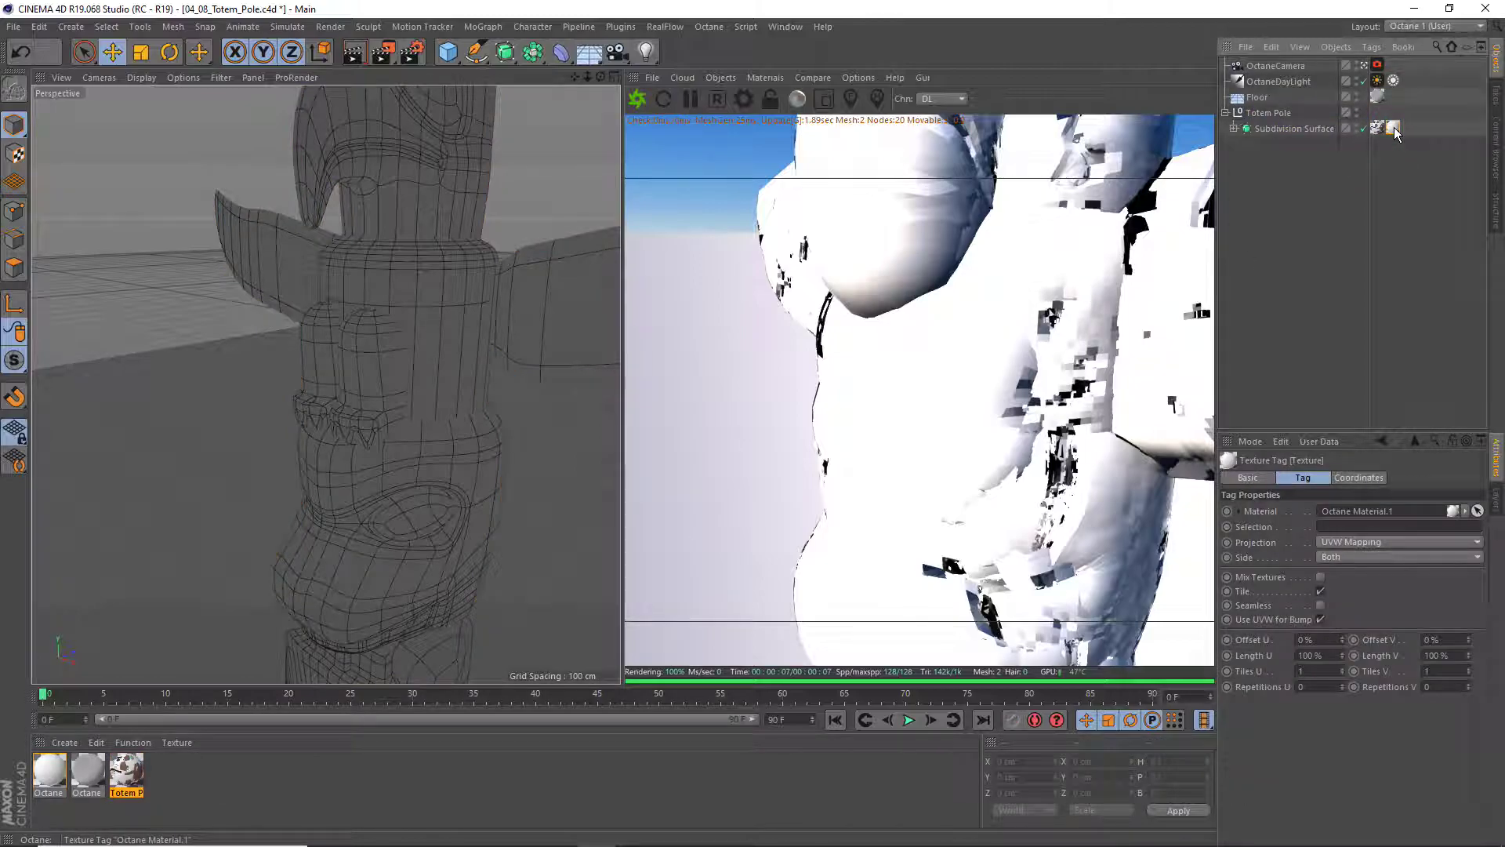
Delete Octane Material.1 and select the Totem Pole material to show its Diffuse settings
click(47, 778)
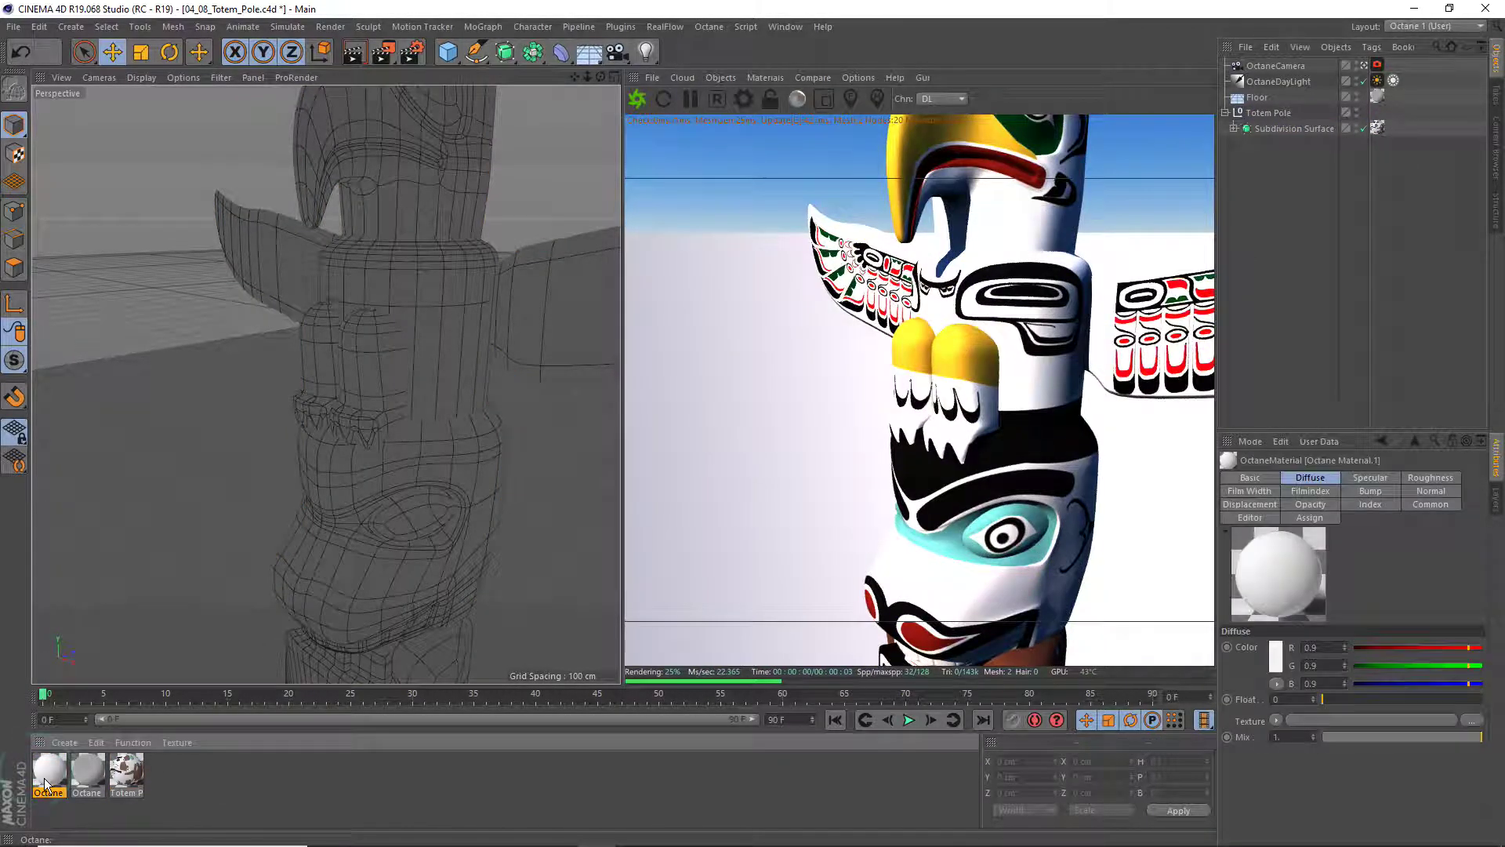
key(Delete)
click(101, 769)
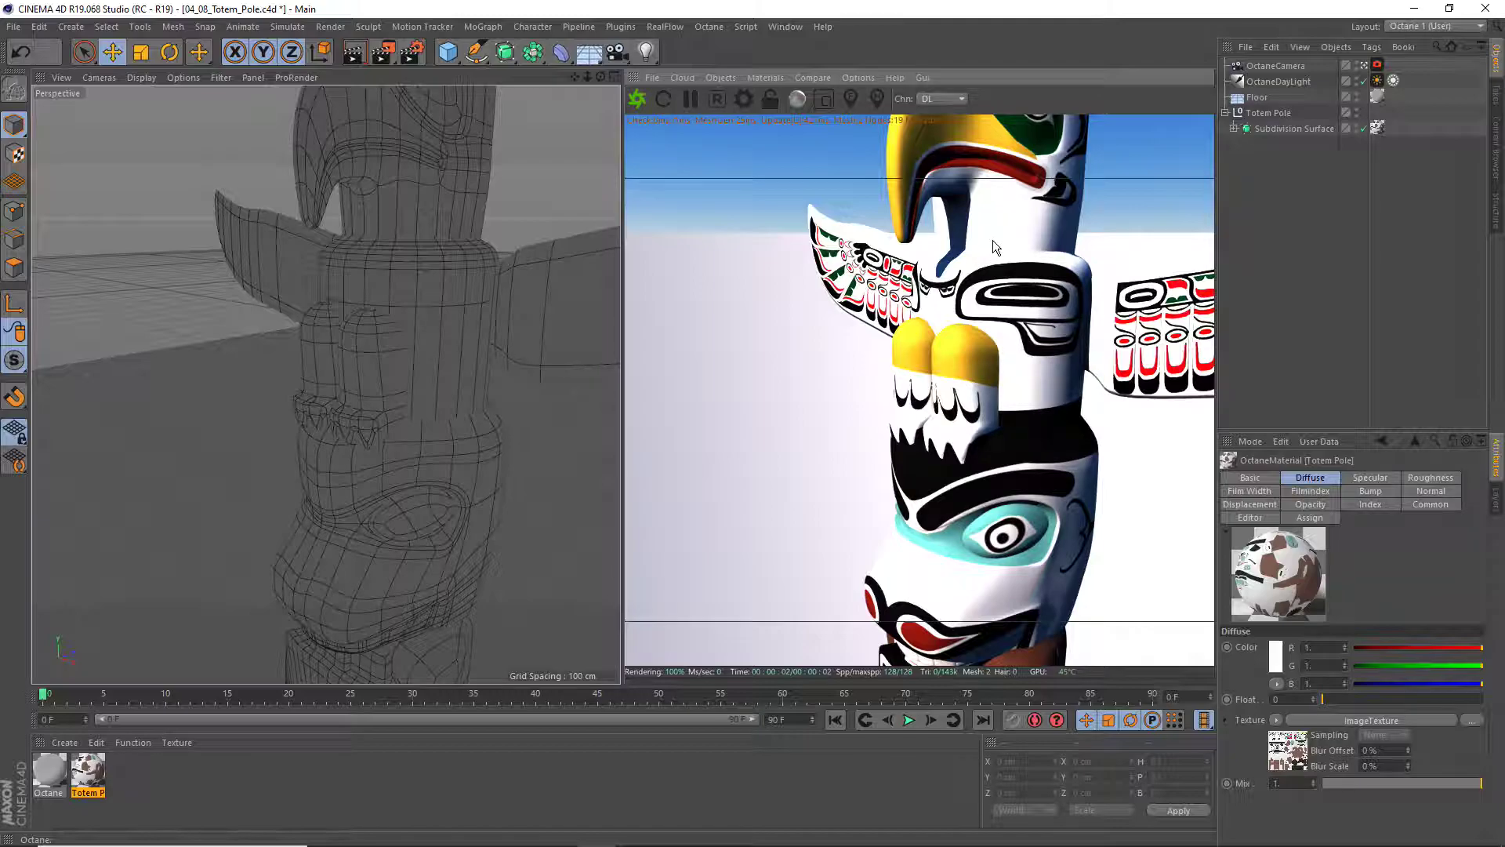
alt+drag(414, 399, 349, 510)
click(122, 767)
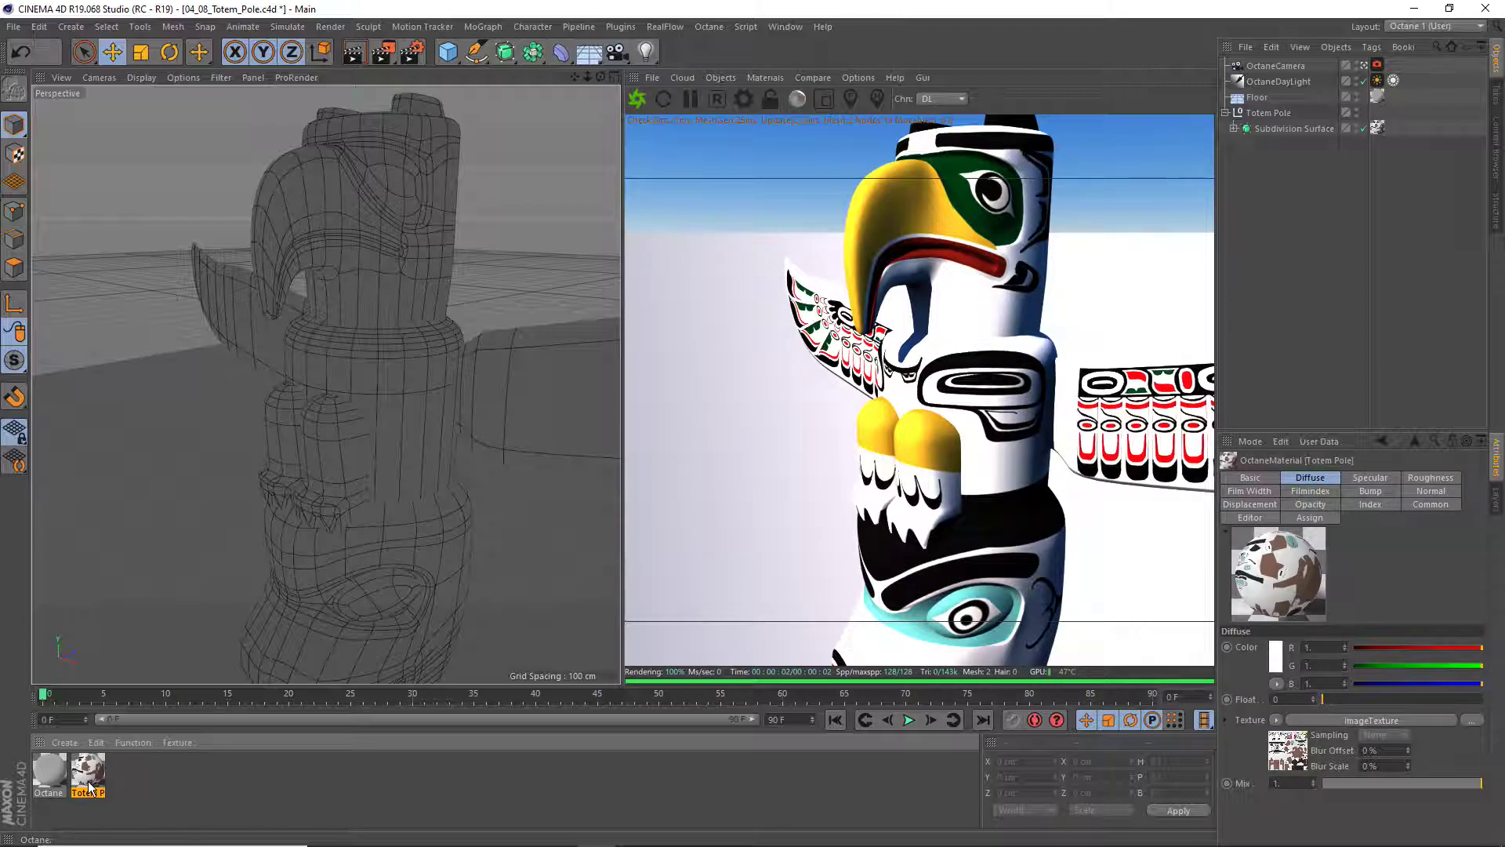
Add a Displacement node to the Totem Pole material's Displacement channel
double_click(88, 787)
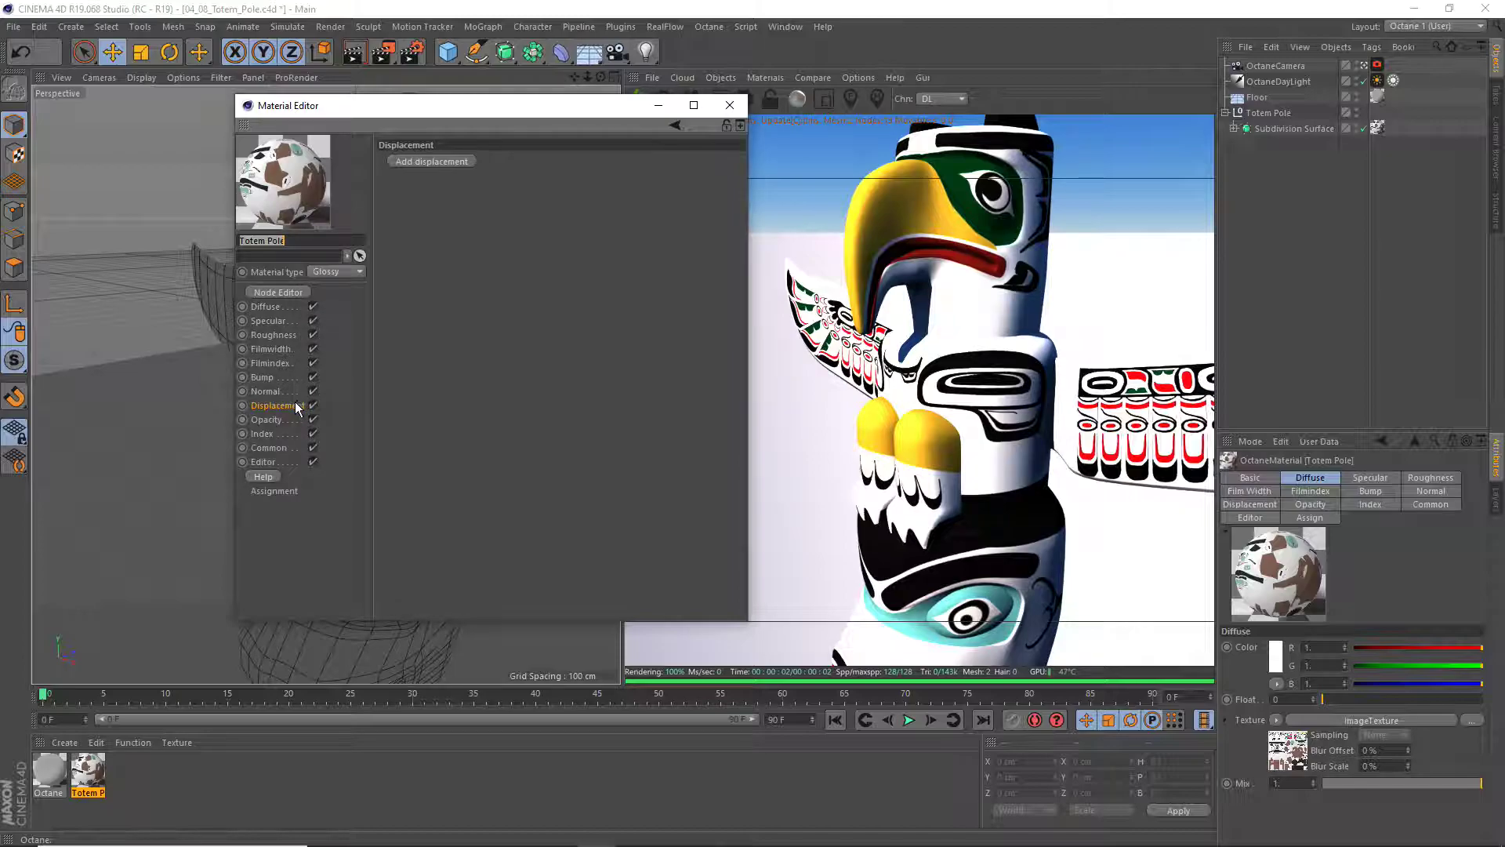
click(282, 407)
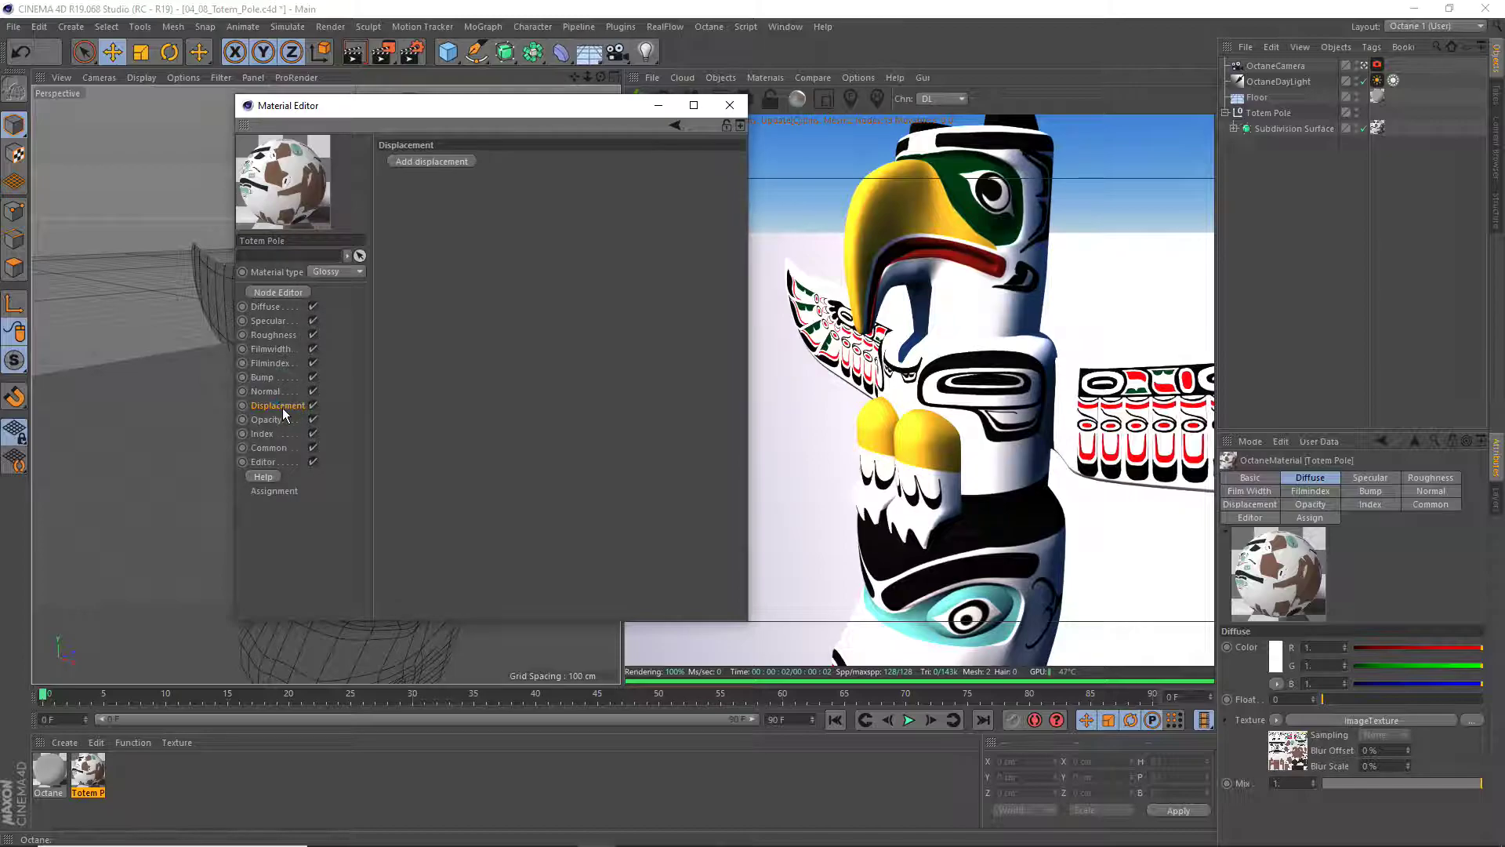
double_click(284, 242)
key(Return)
click(428, 166)
click(518, 193)
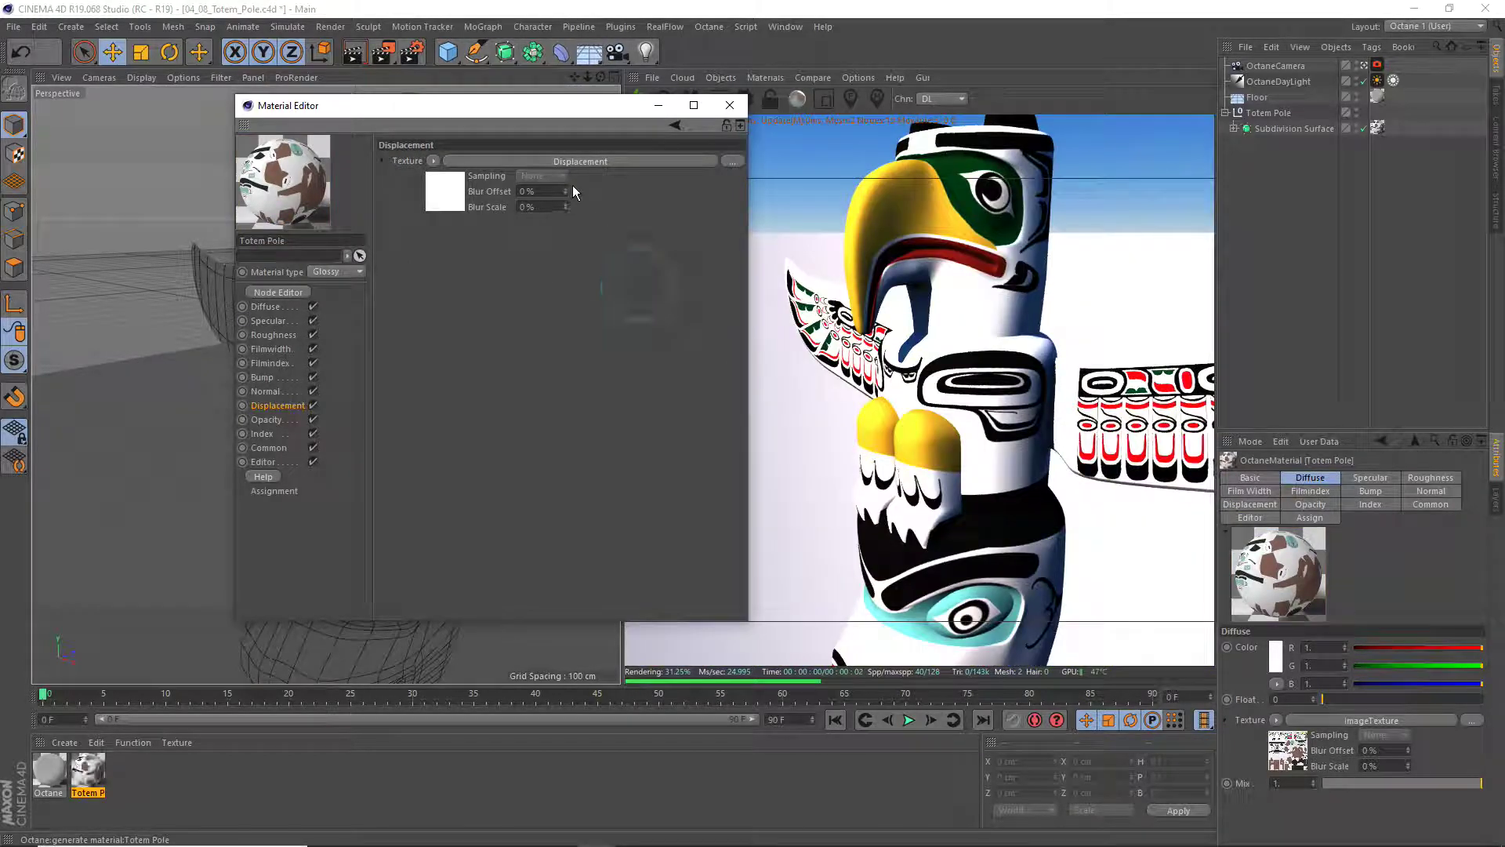
Load Totem_pole_bump as the Displacement node's texture
click(579, 160)
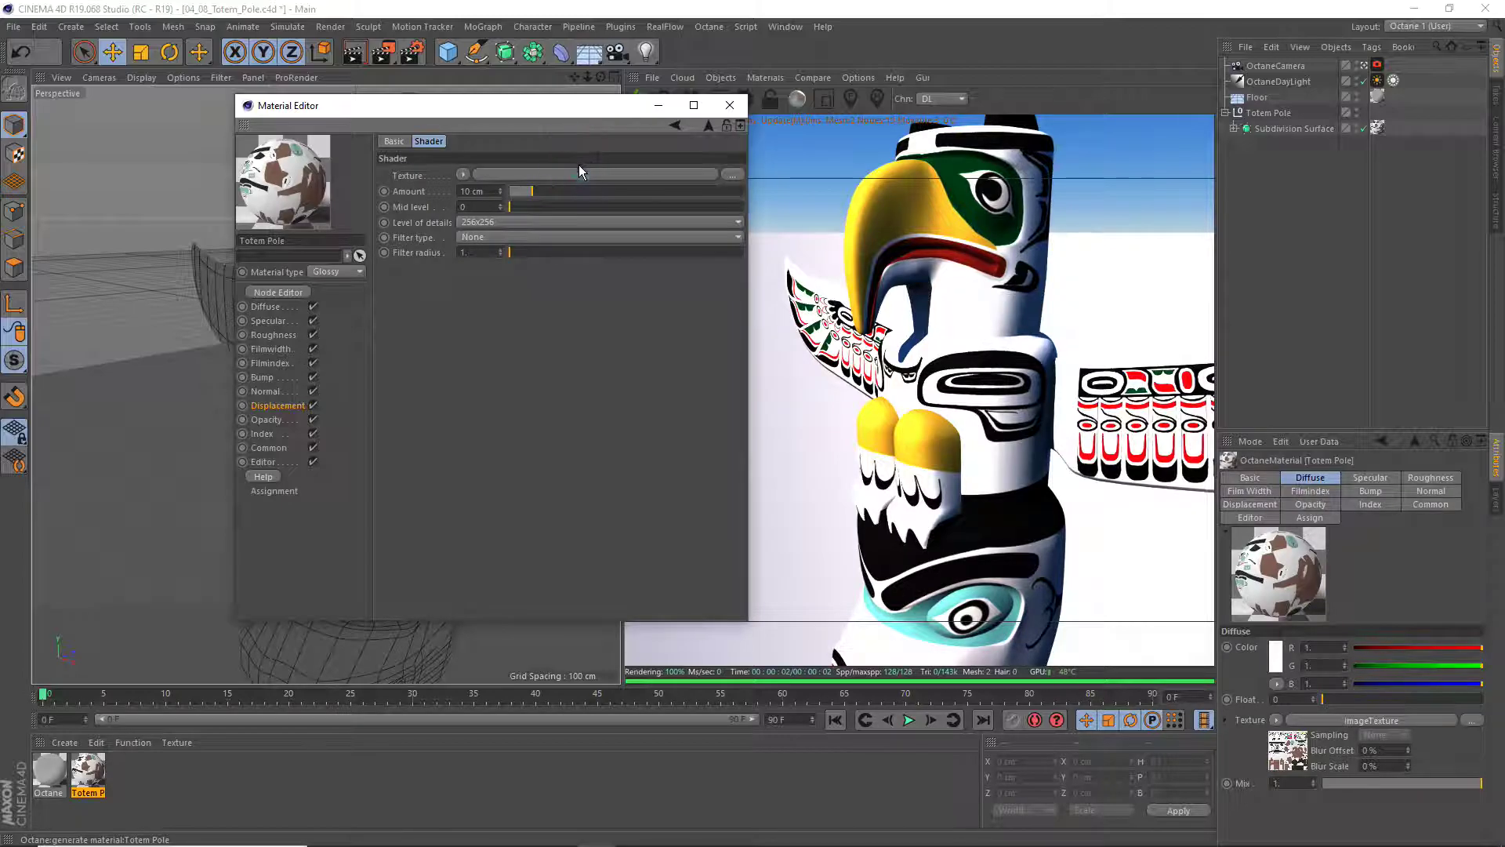
drag(506, 105, 480, 162)
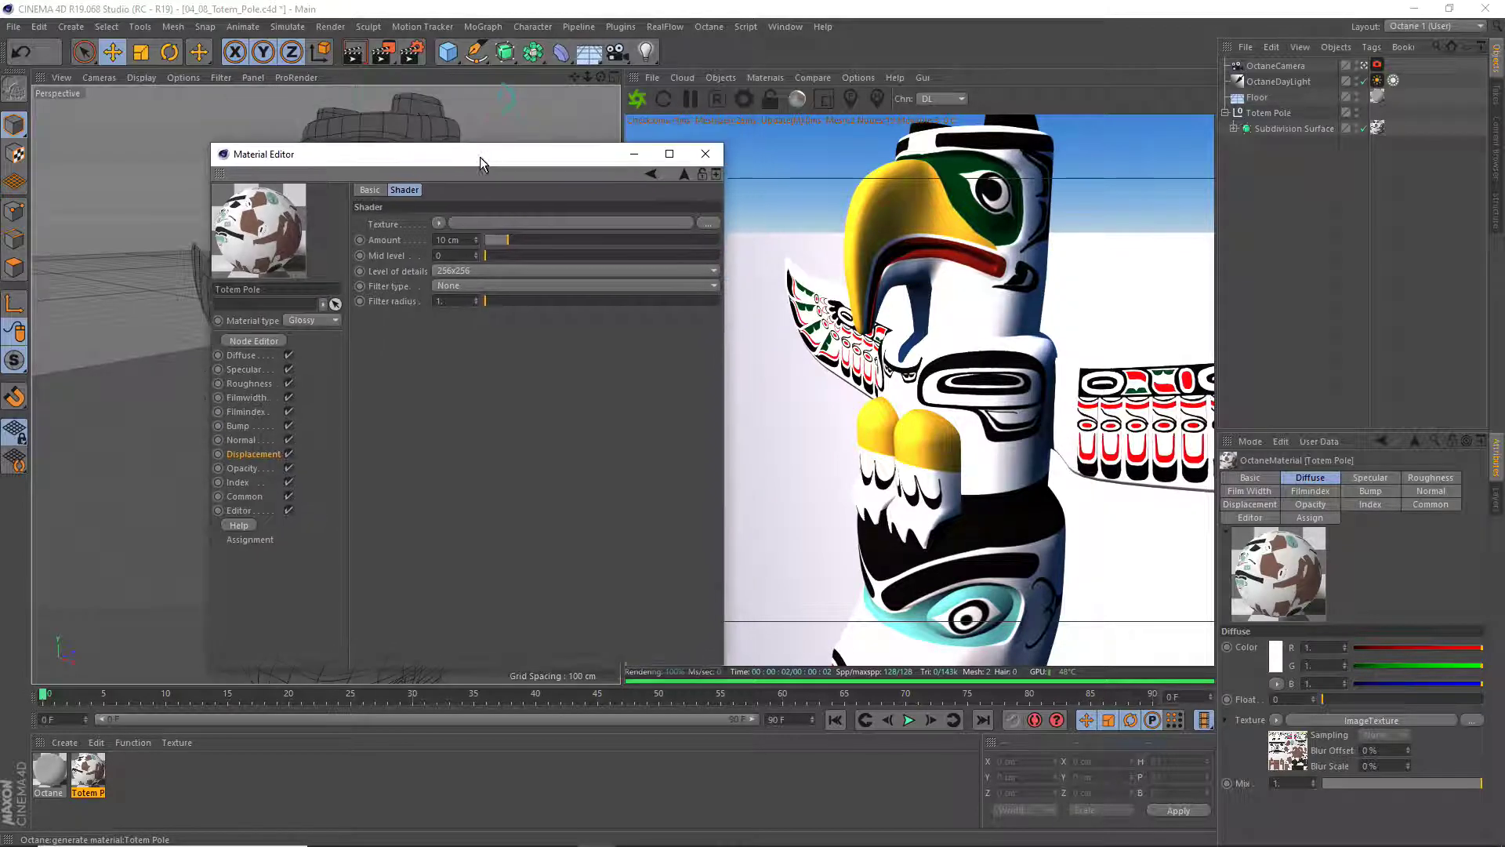
click(707, 231)
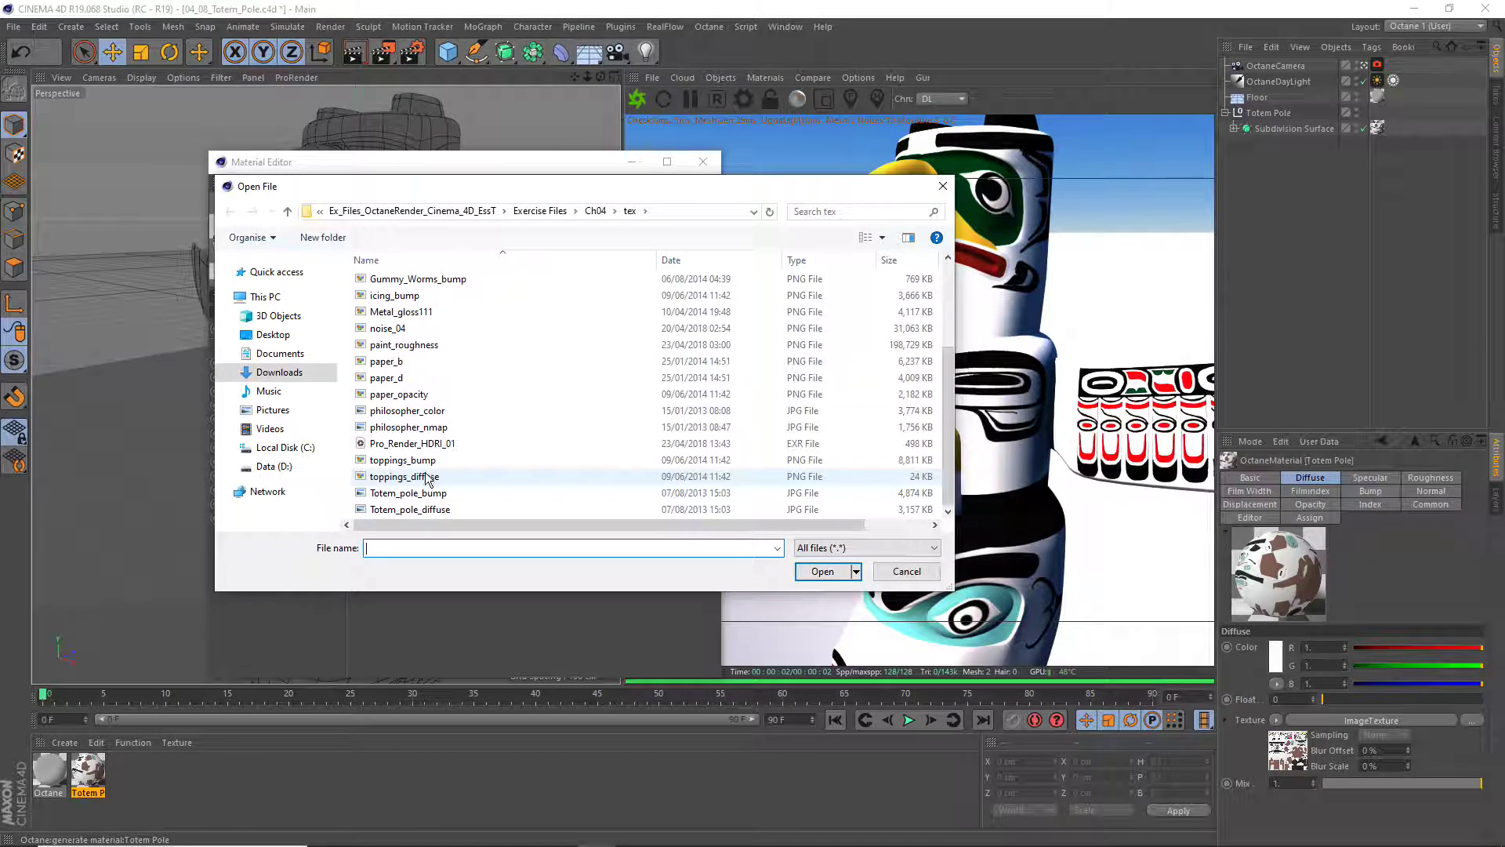
click(408, 493)
click(822, 571)
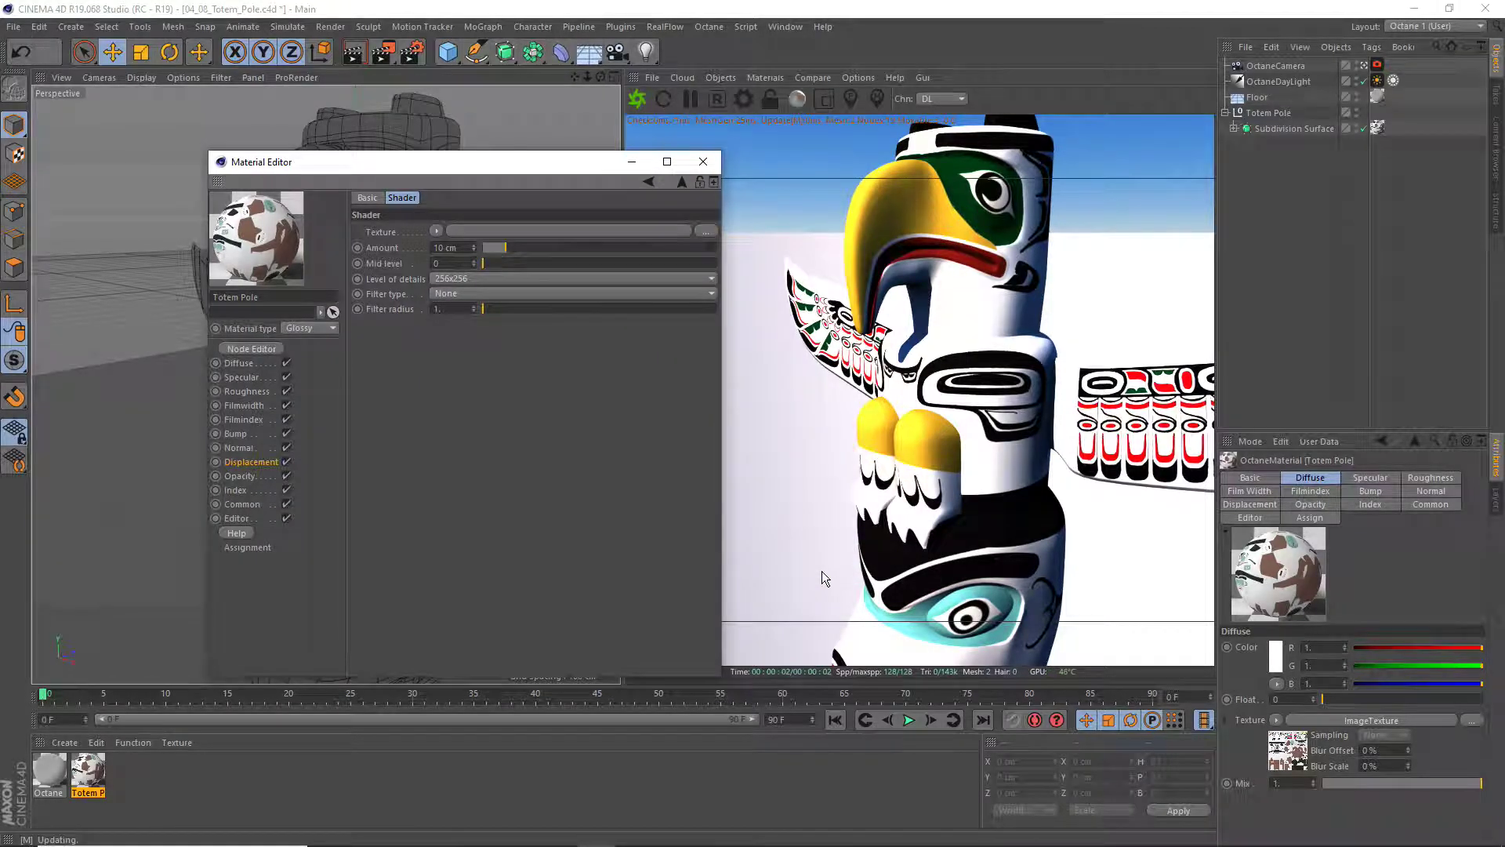
click(648, 182)
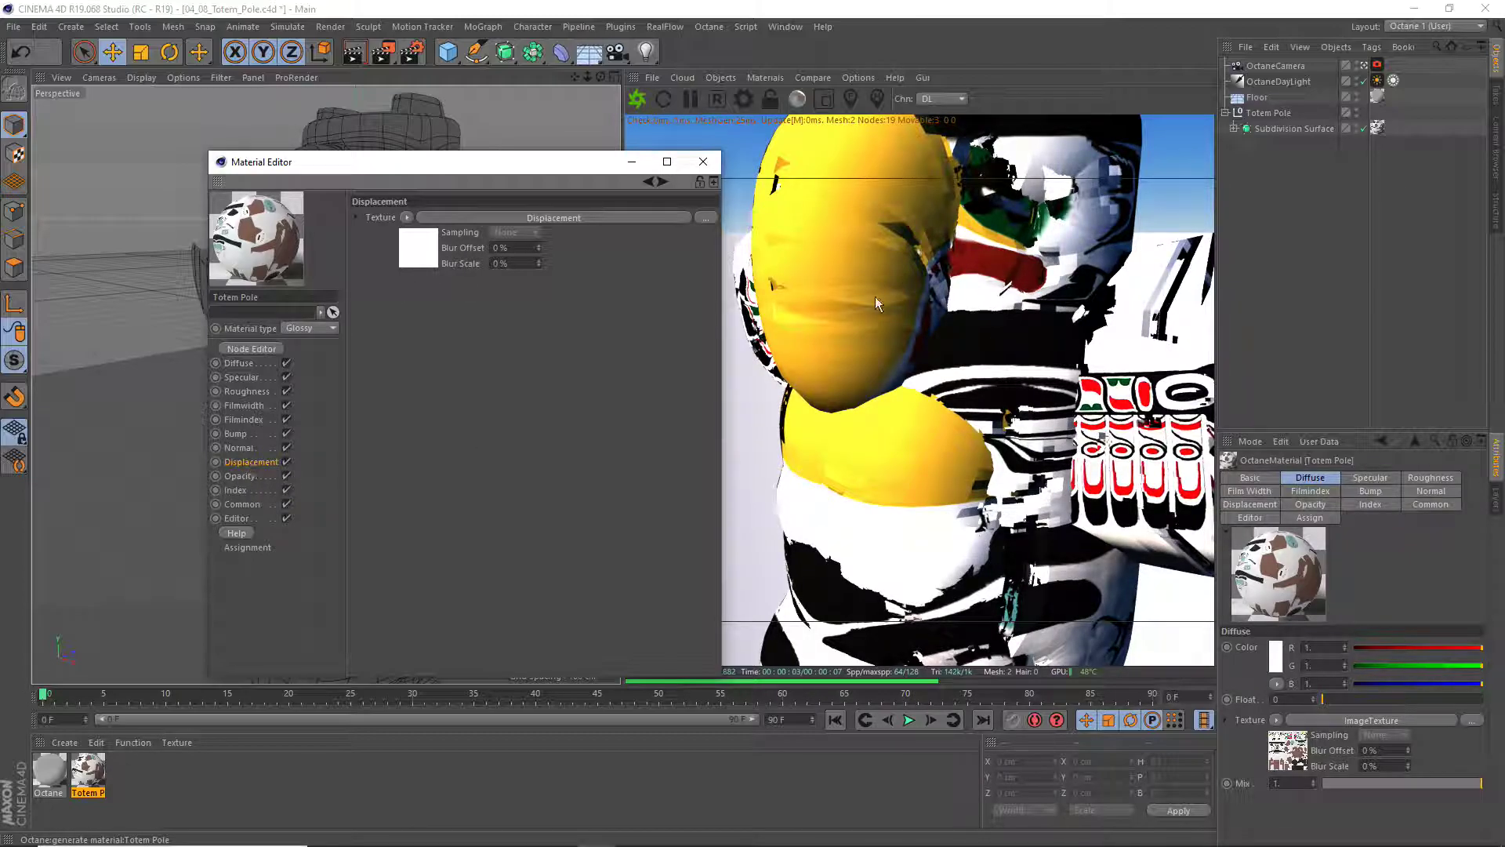
Zoom the viewport out and review the Displacement shader and Totem_pole_diffuse.jpg texture, ending on Displacement
drag(517, 160, 402, 116)
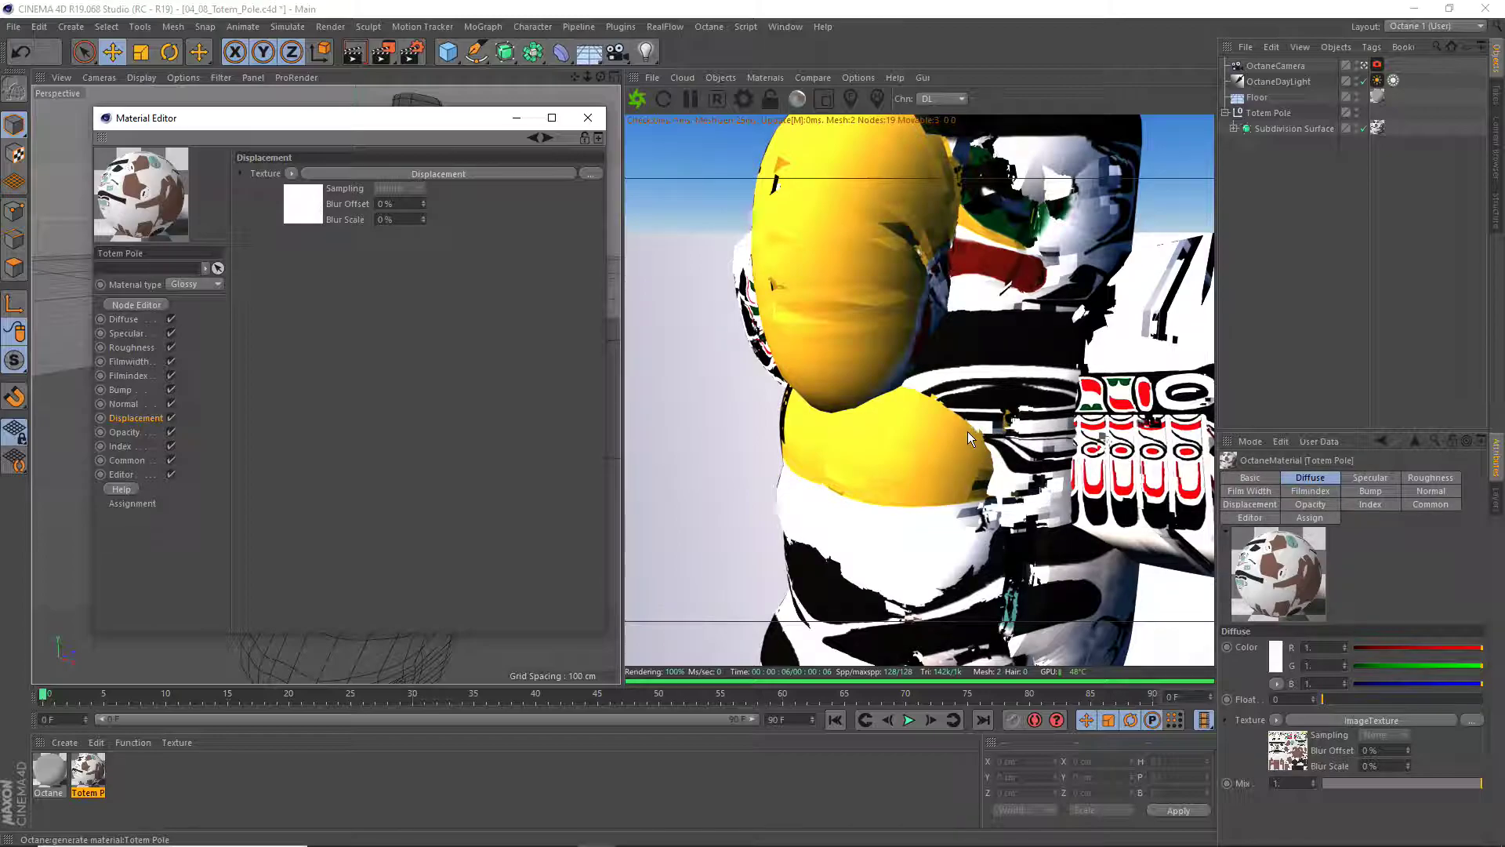
drag(398, 134, 414, 291)
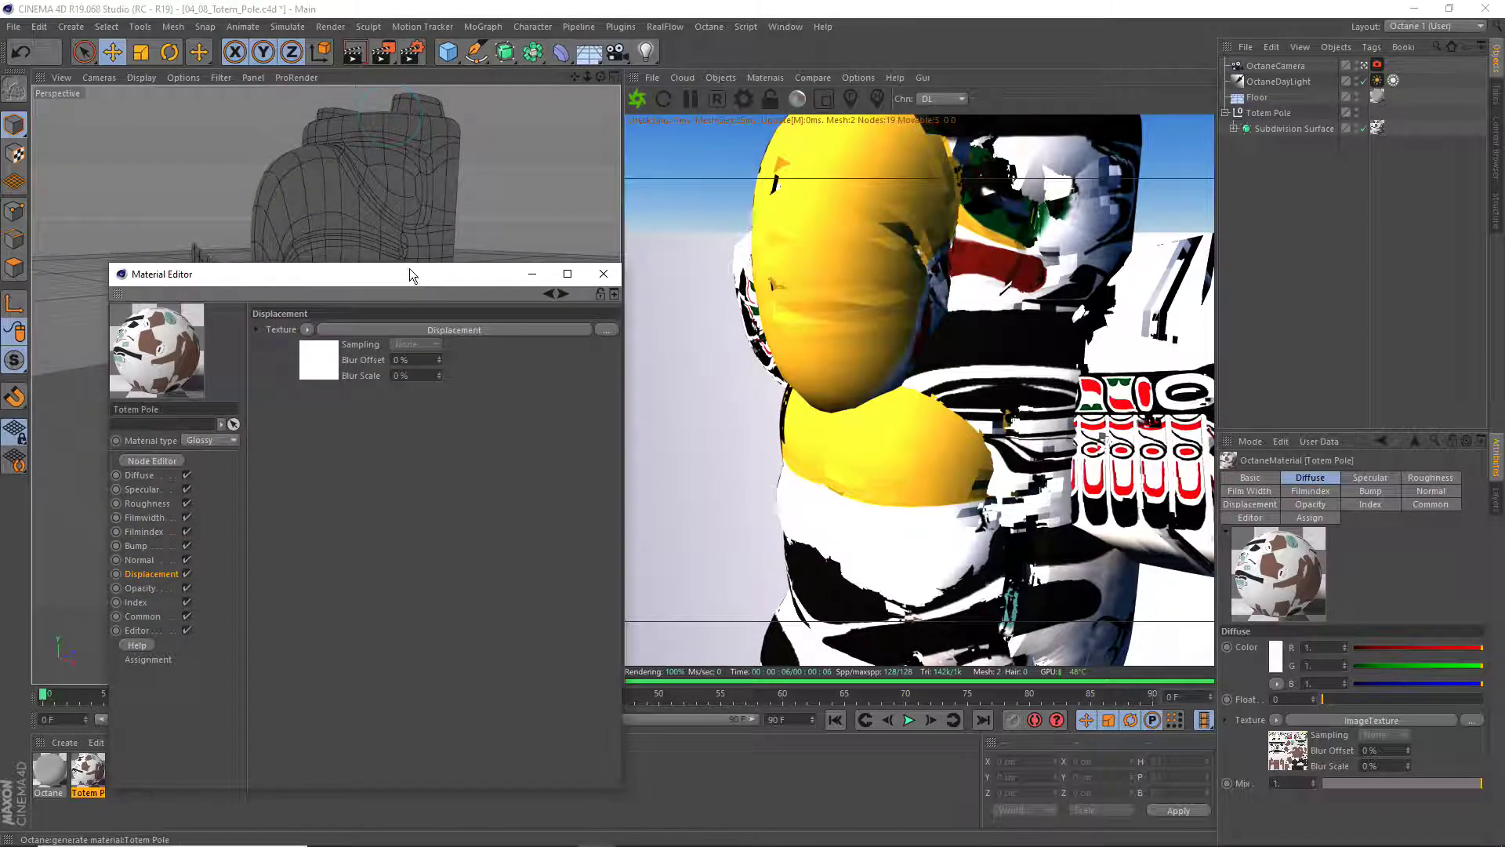
scroll(388, 236, down, 3)
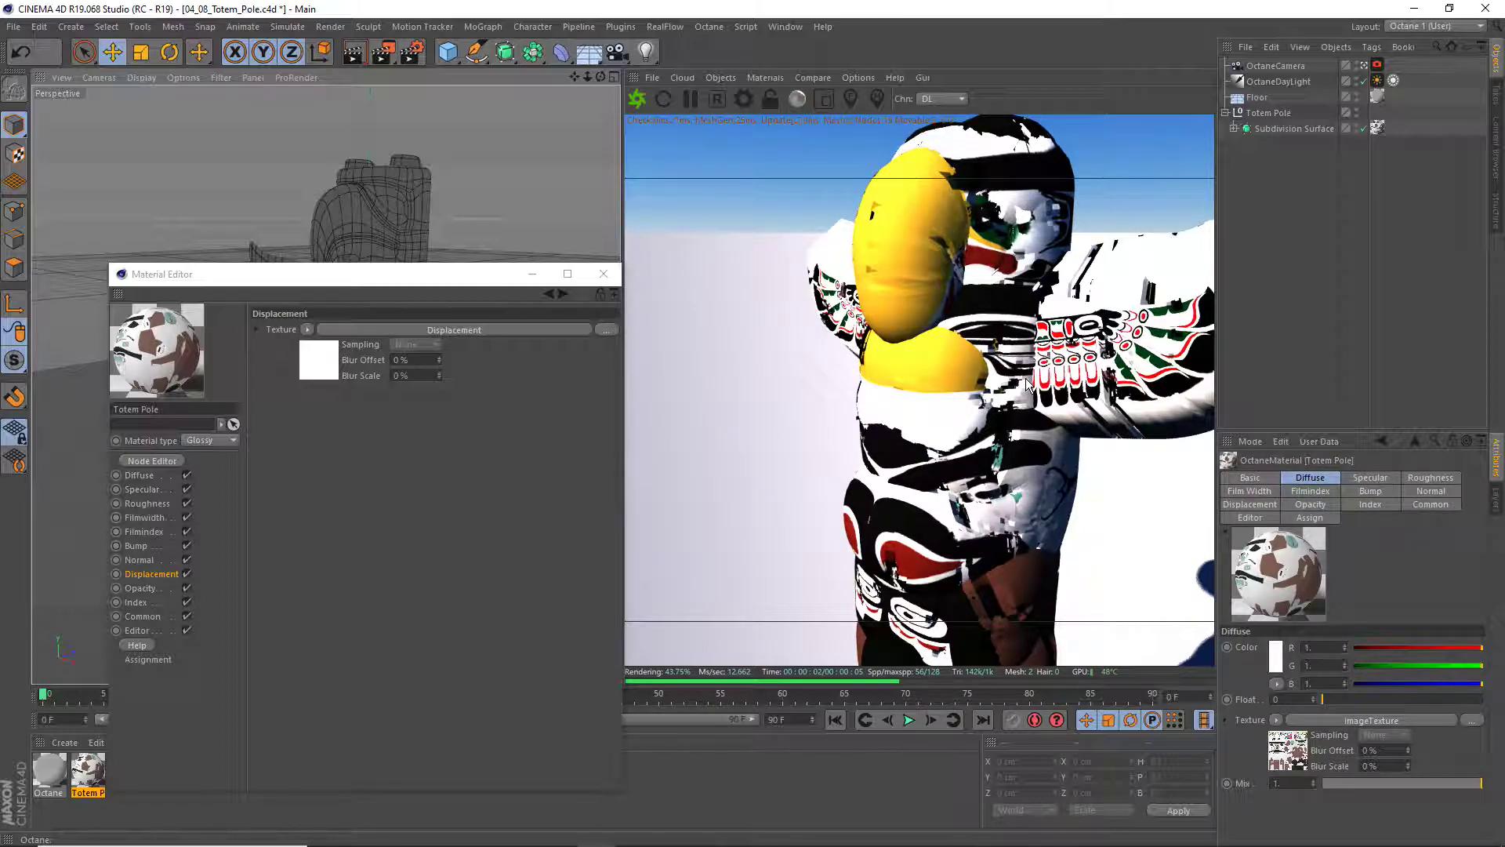
click(431, 329)
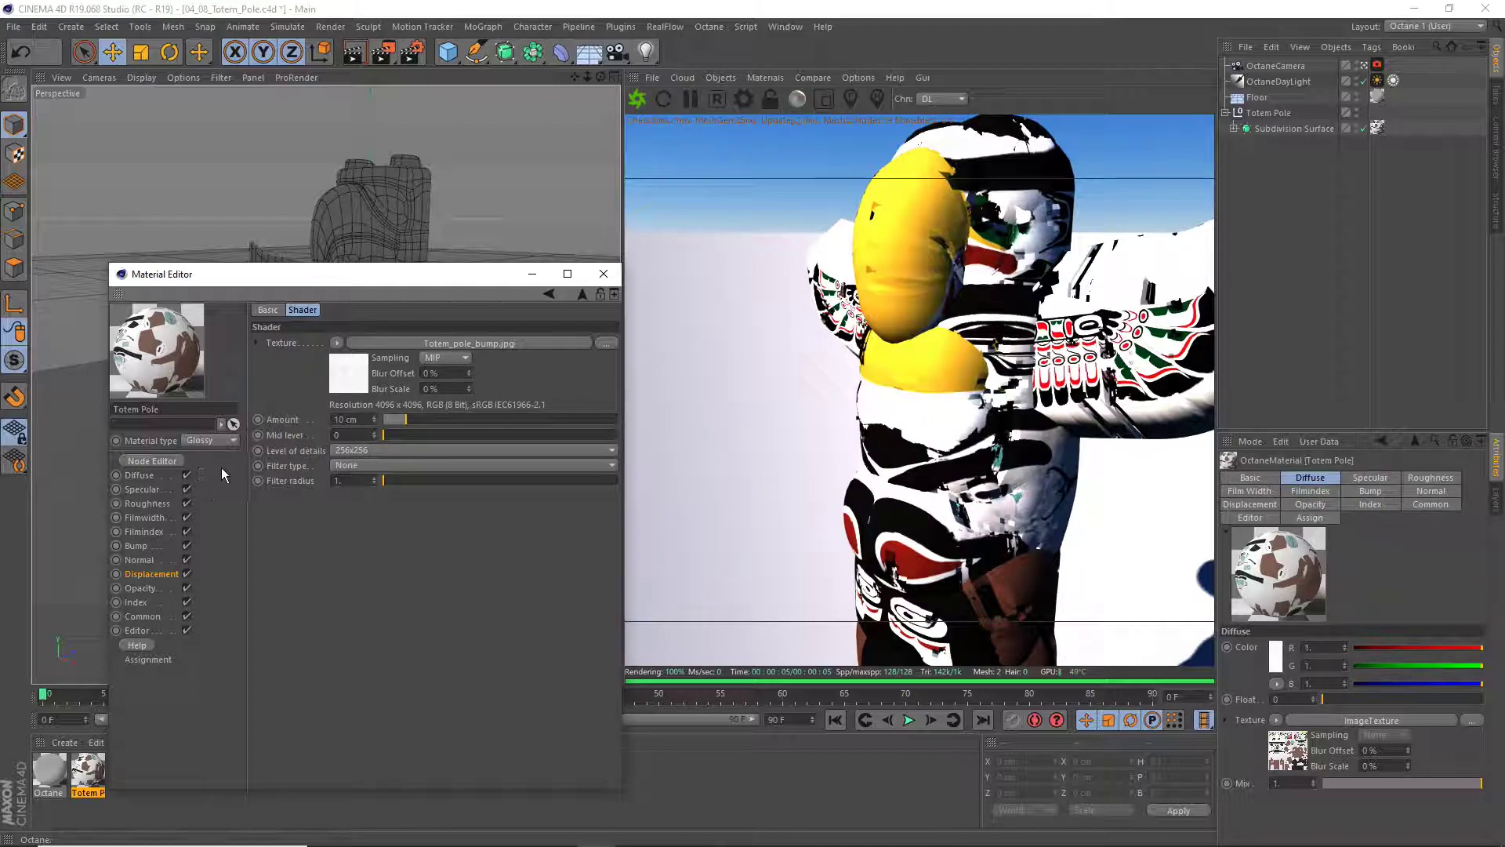
click(141, 475)
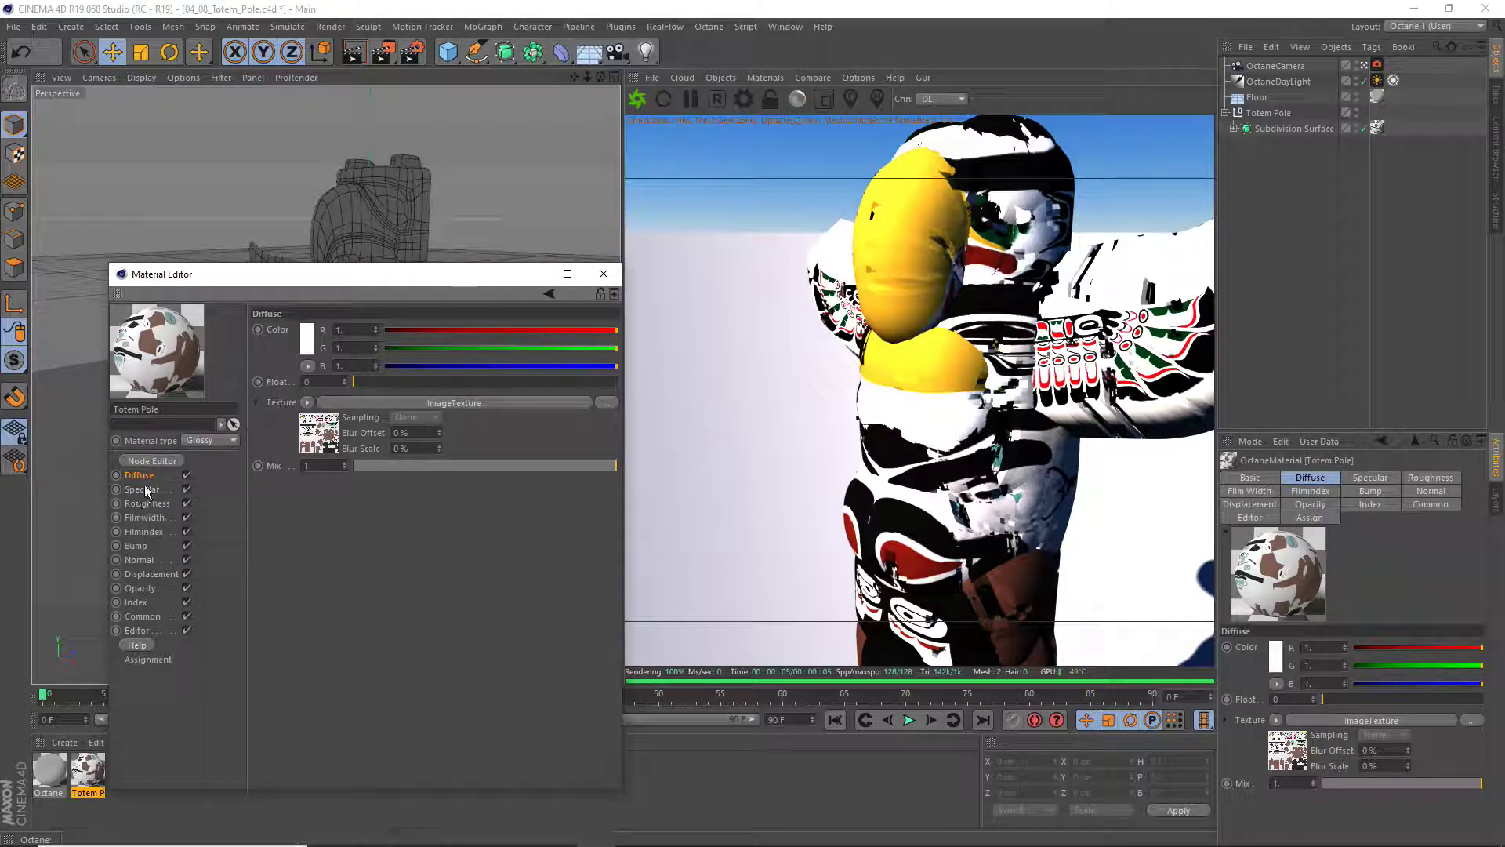
click(372, 401)
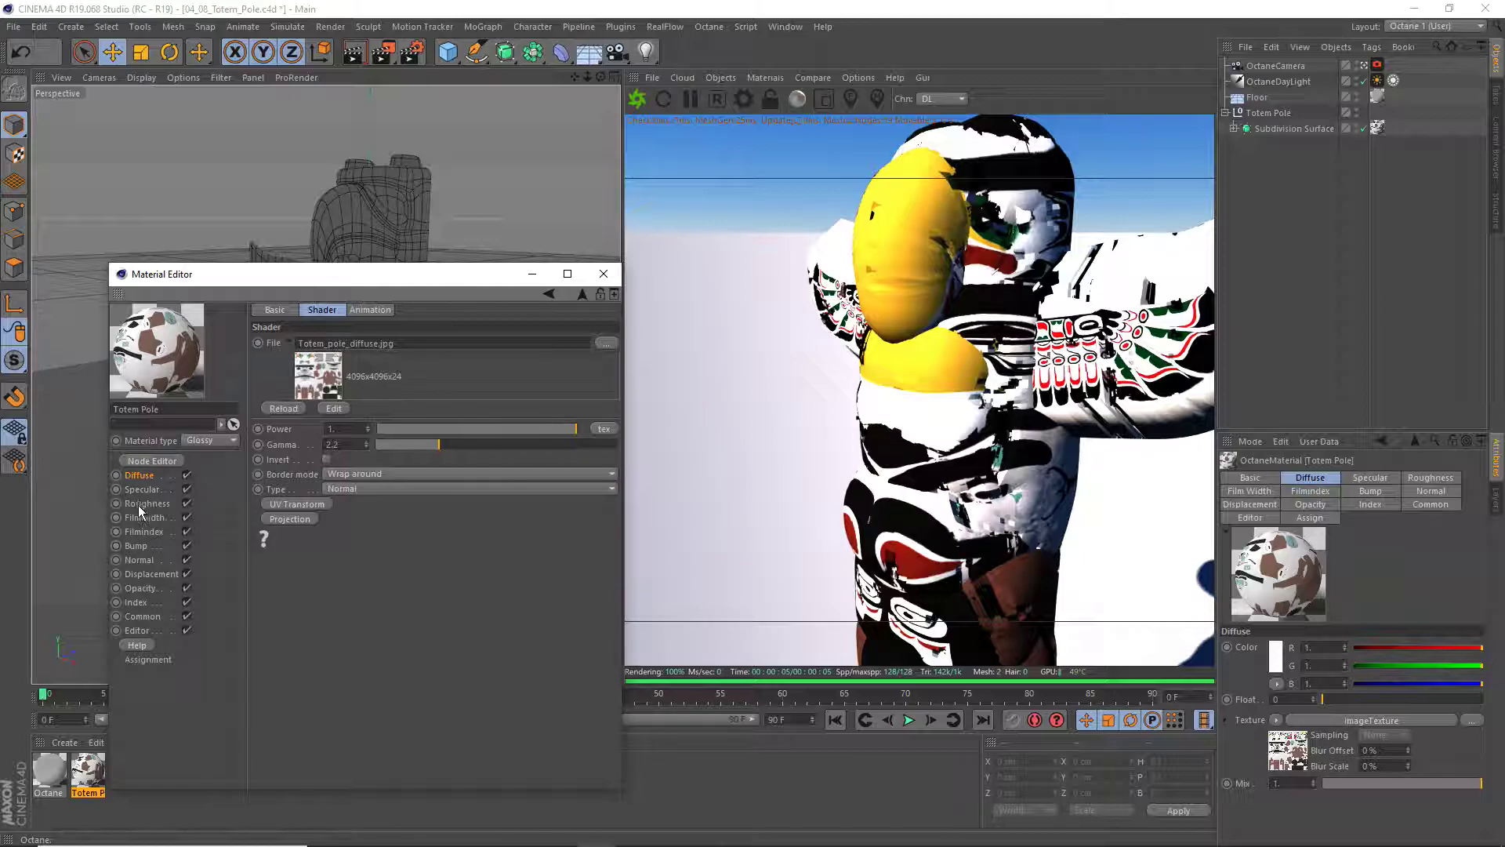
click(155, 573)
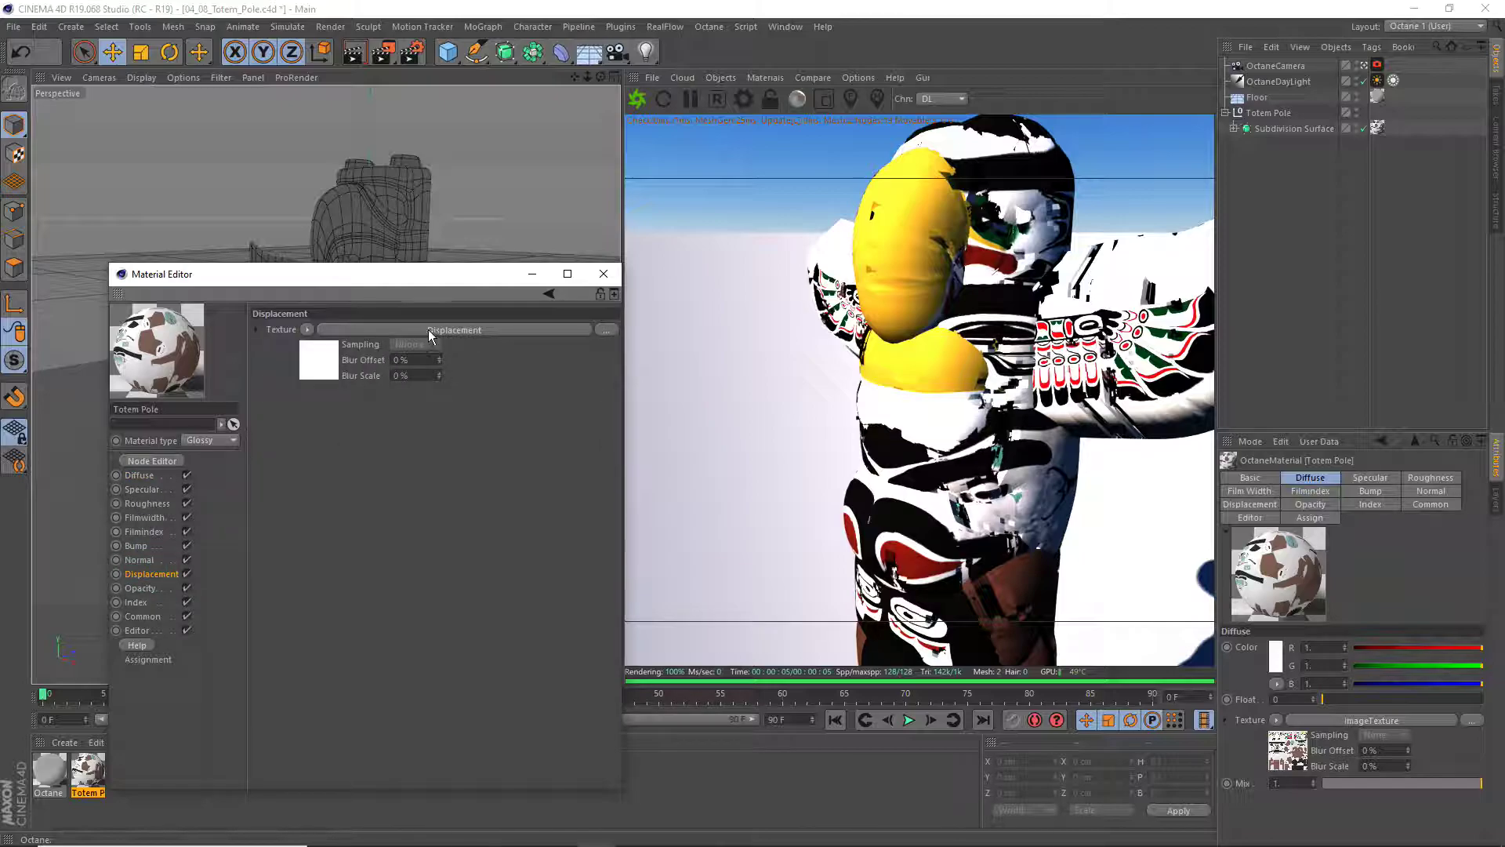
Set the Displacement shader's Level of details to 4096x4096
click(458, 330)
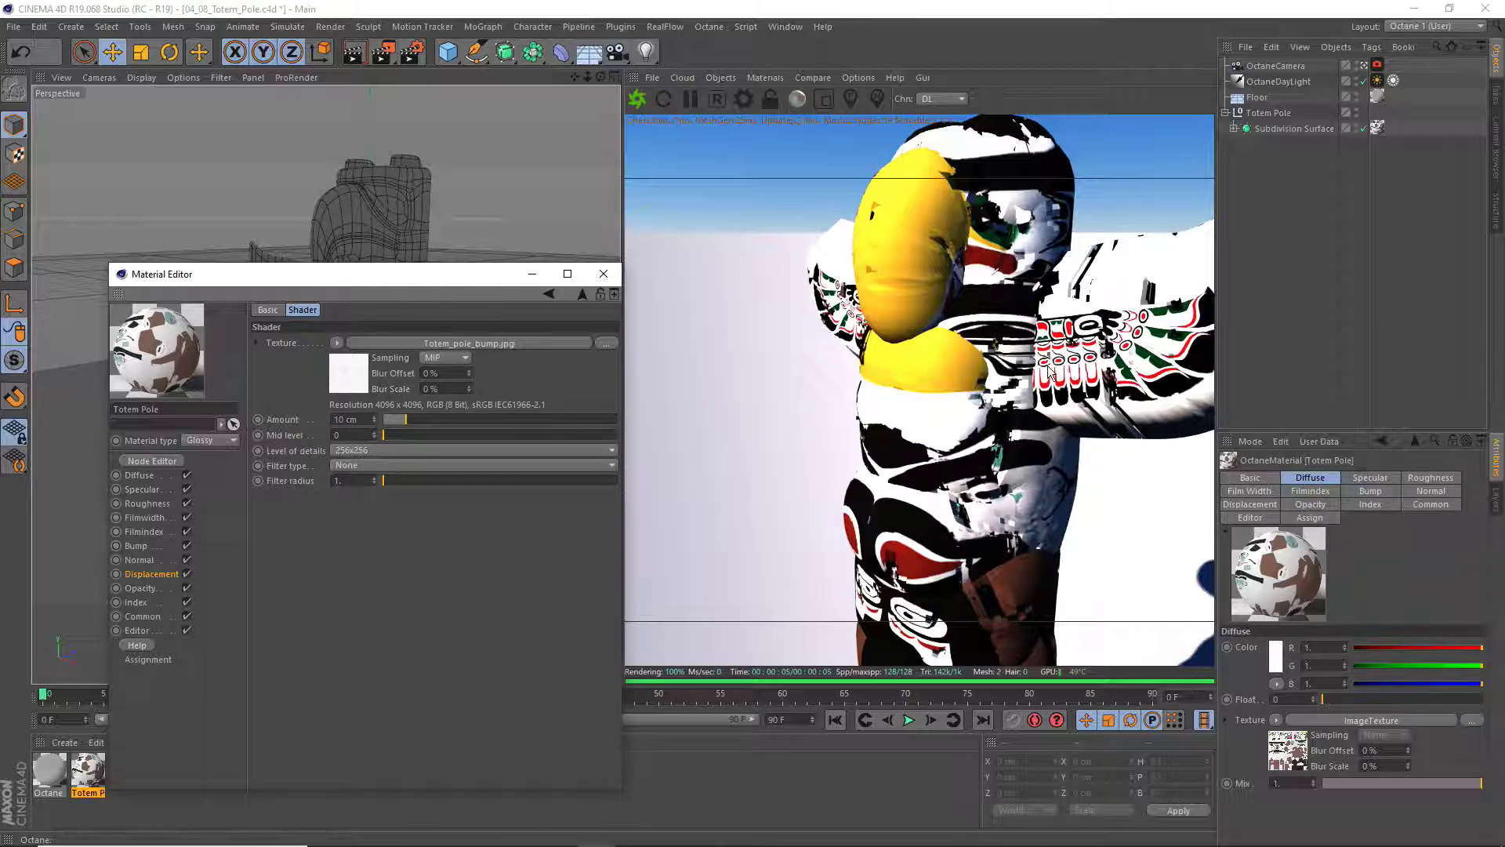
click(367, 450)
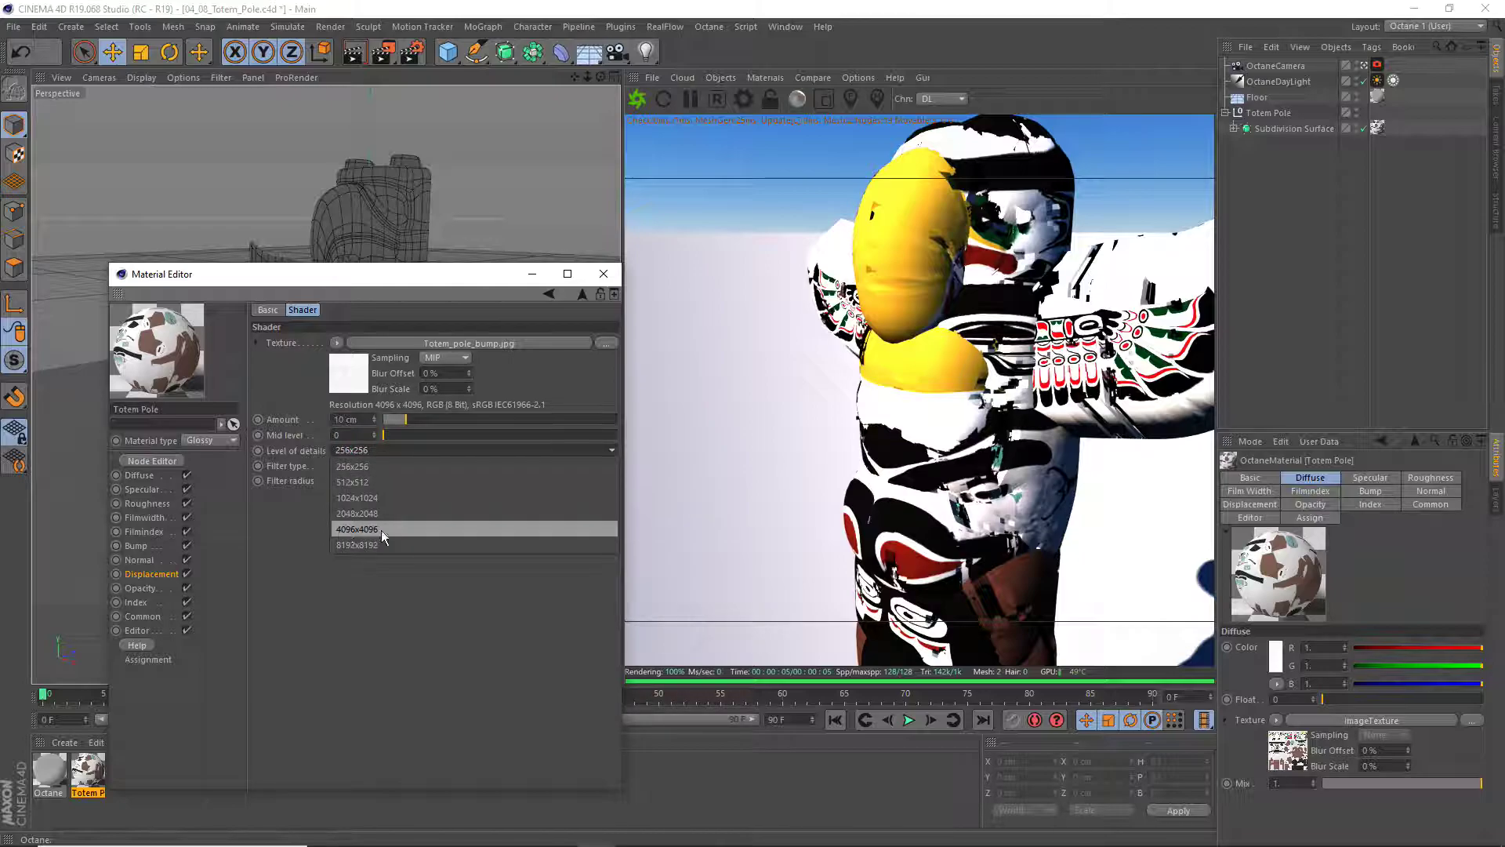
click(359, 530)
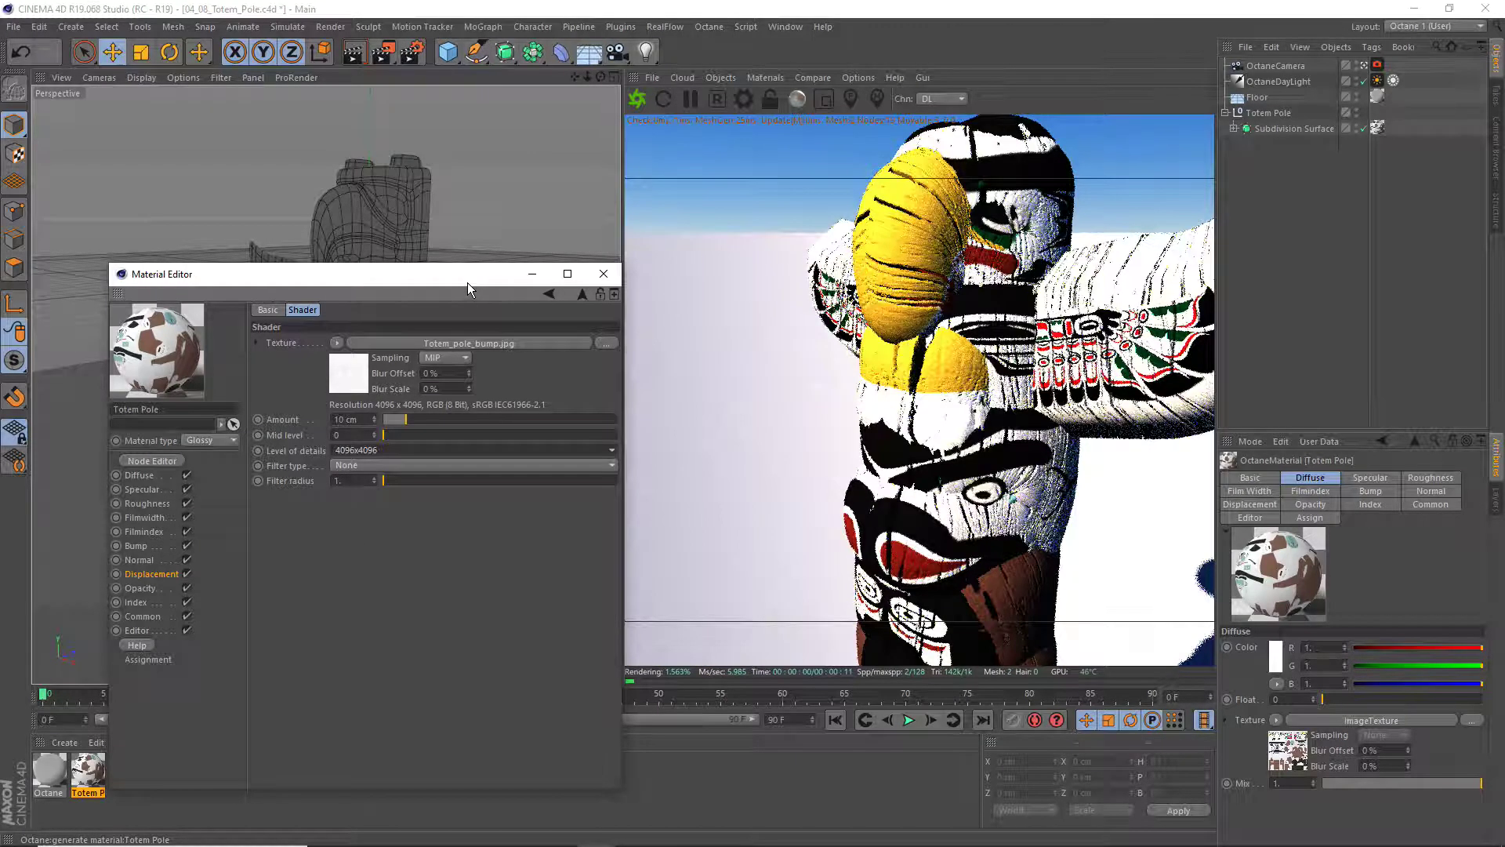
drag(468, 281, 400, 226)
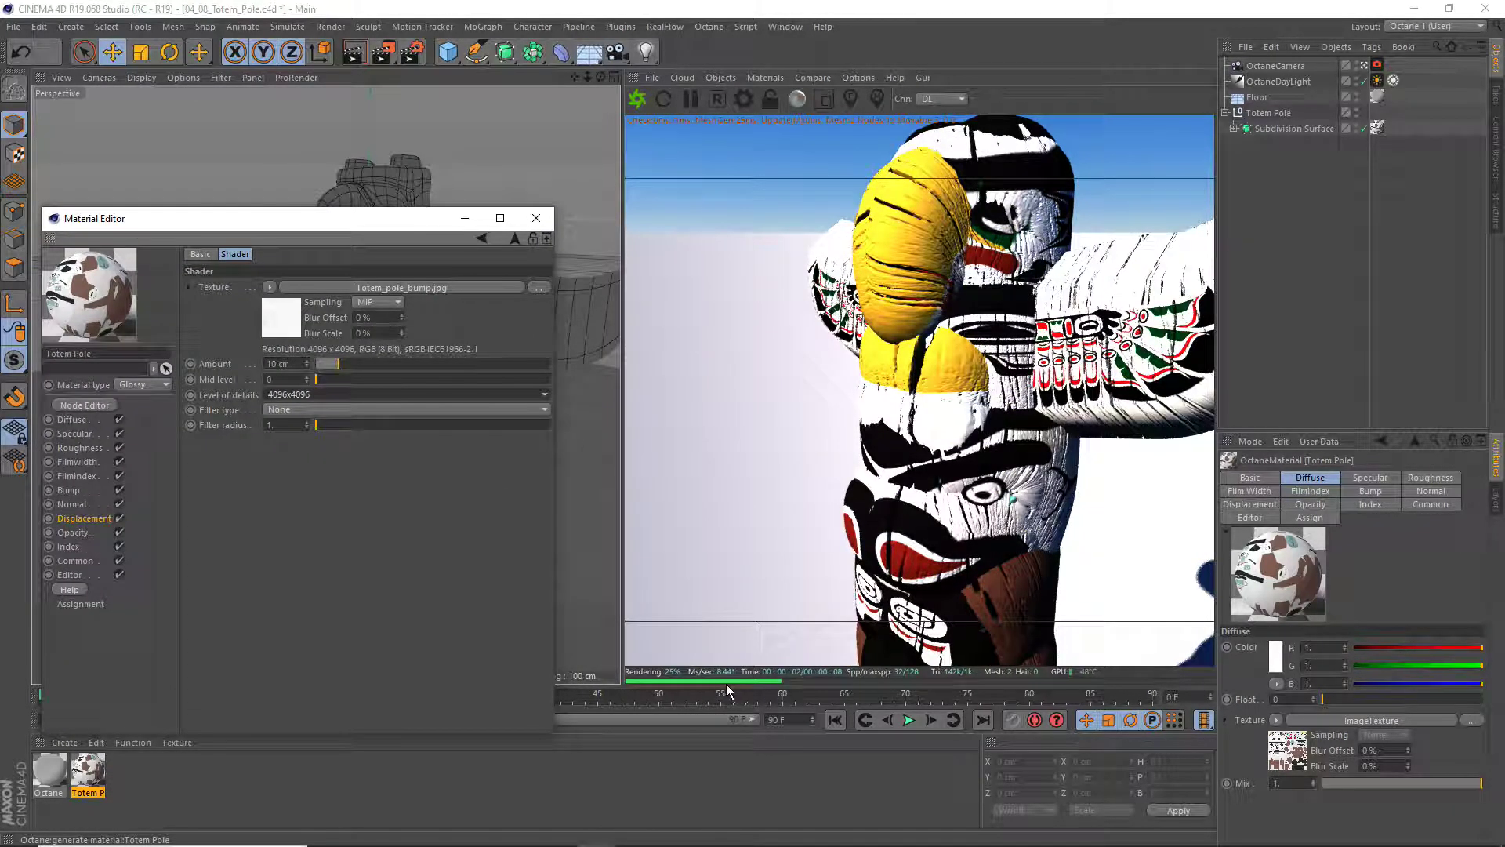
drag(286, 221, 350, 263)
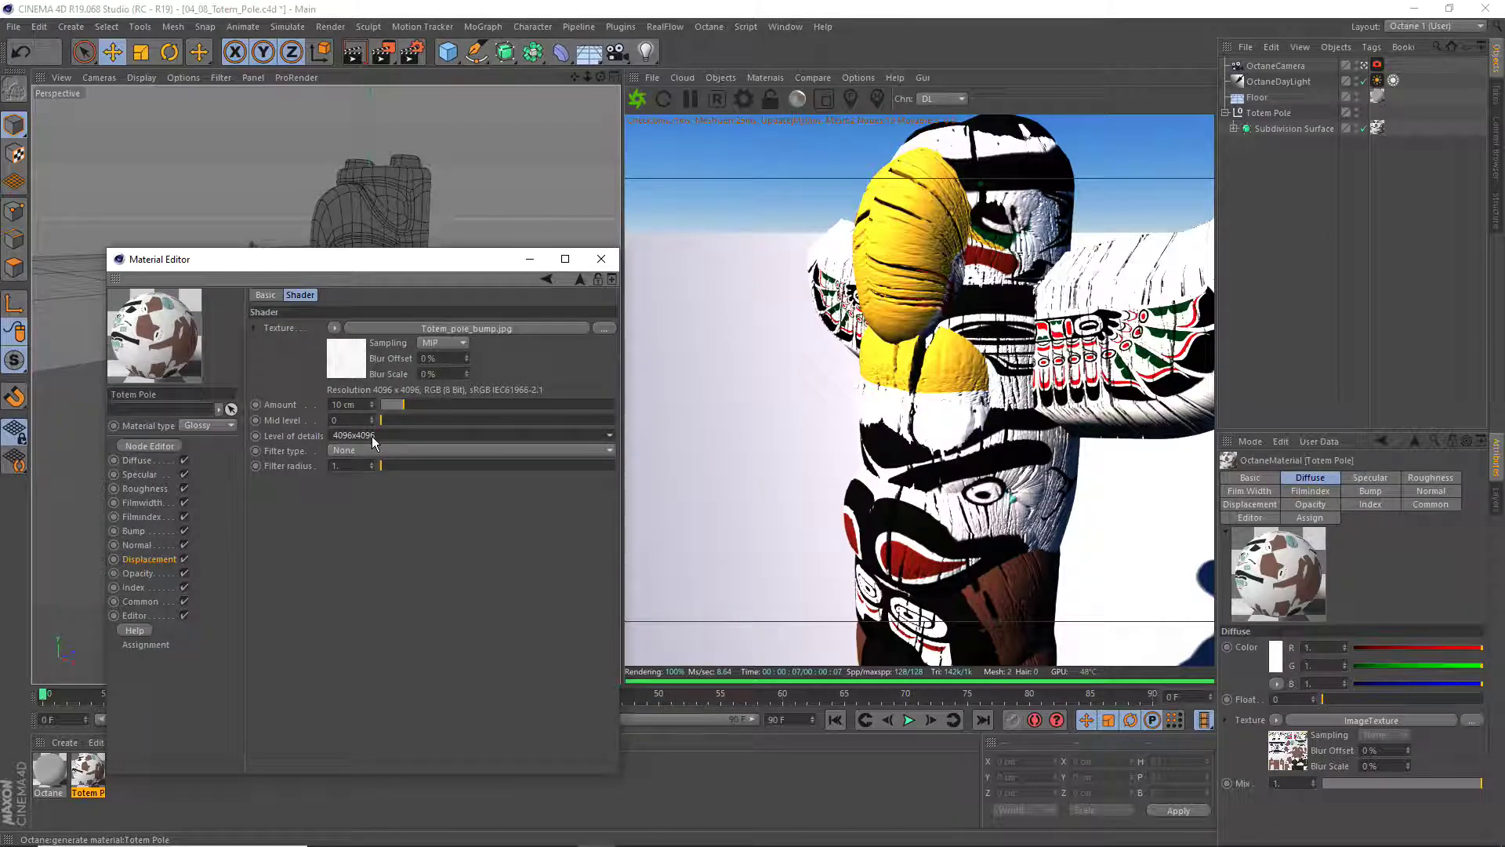
In Common settings, try C4D Shaders at 4096x4096, then return it to Default
click(139, 601)
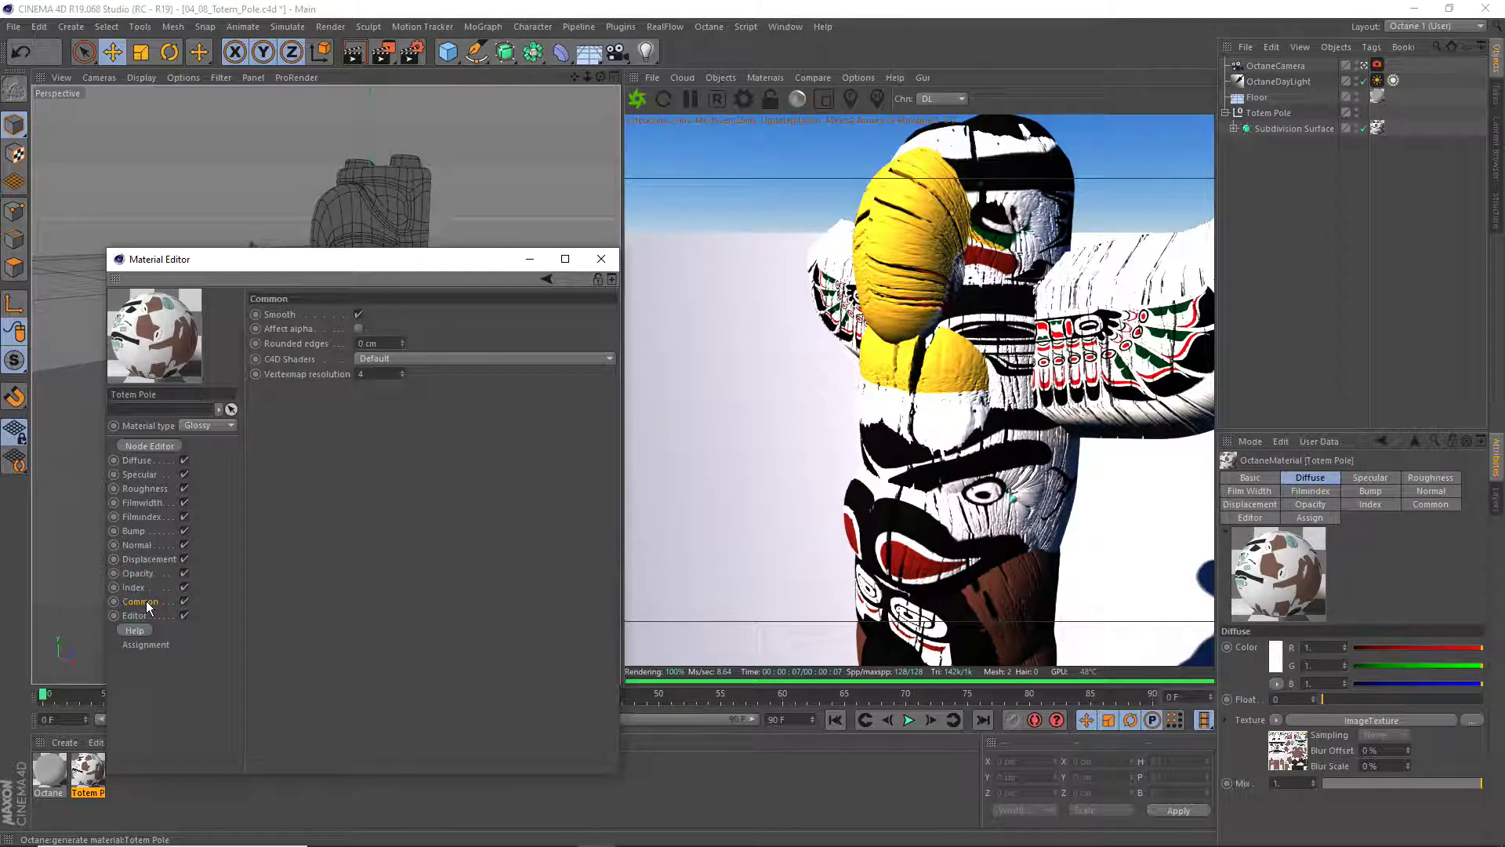
click(388, 358)
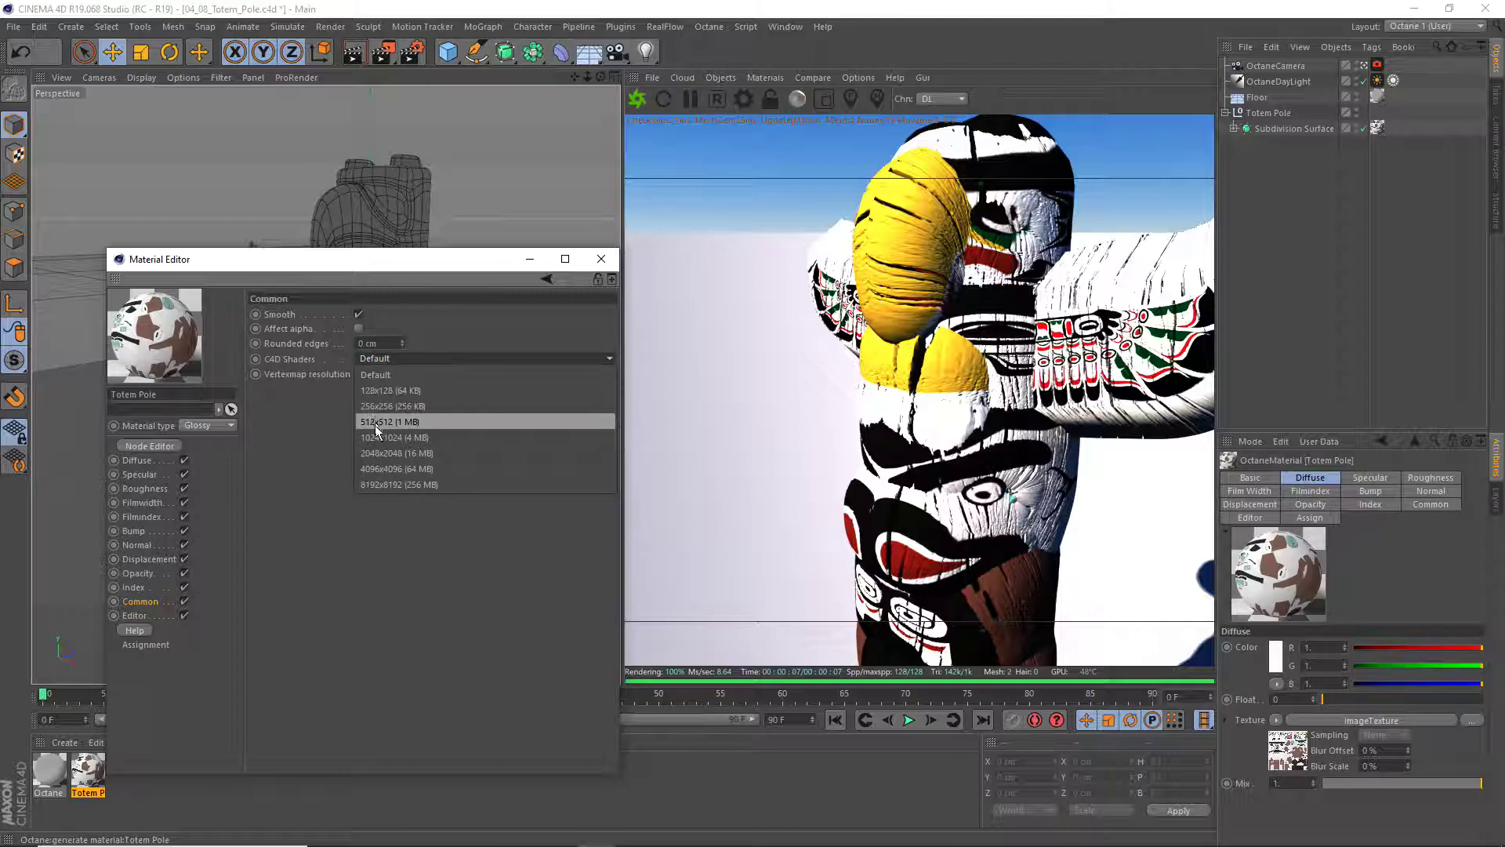
click(377, 469)
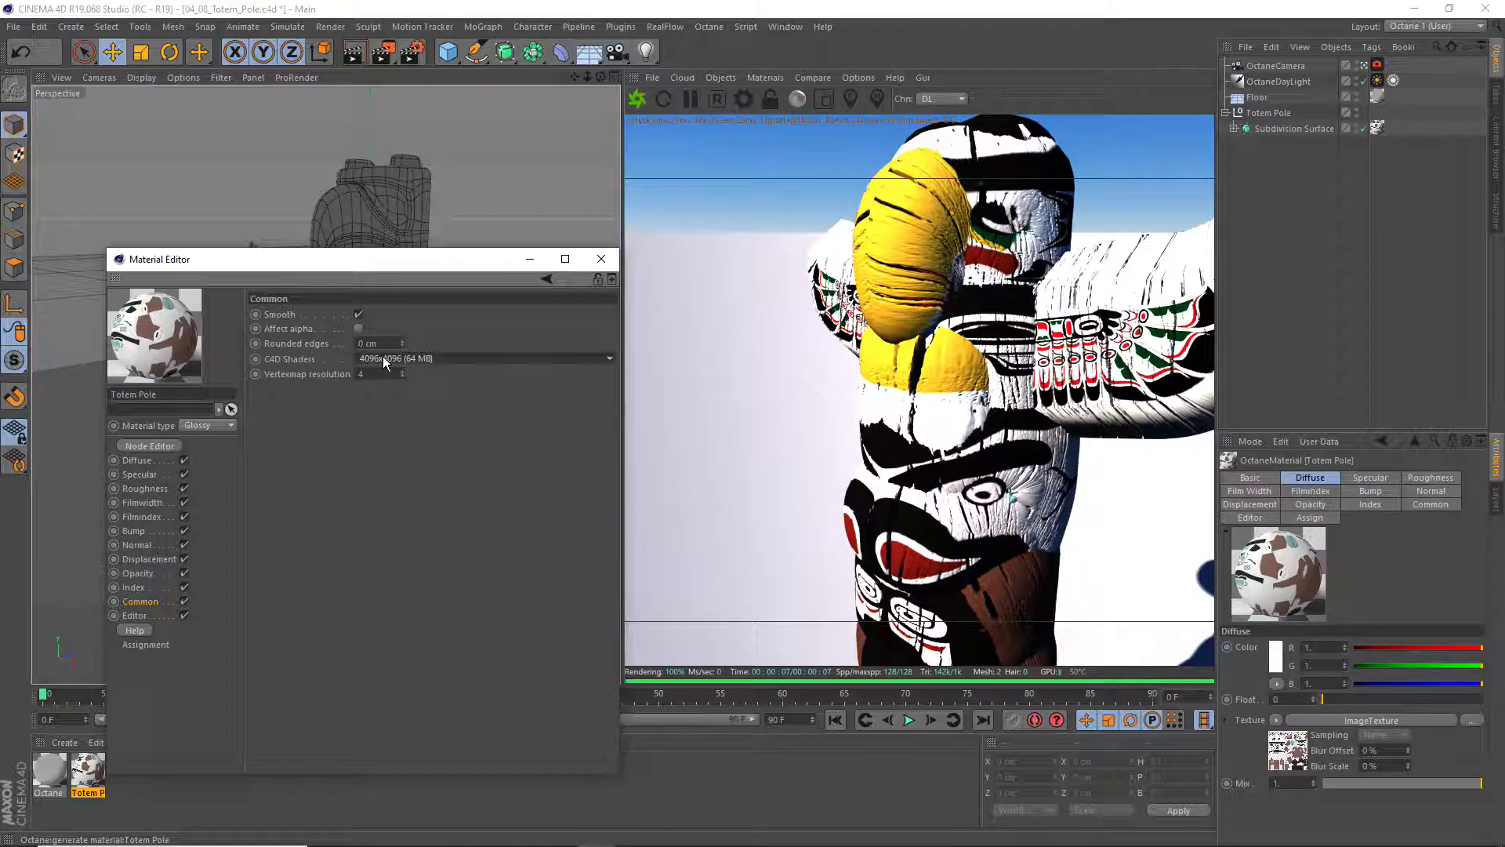
click(383, 356)
click(376, 385)
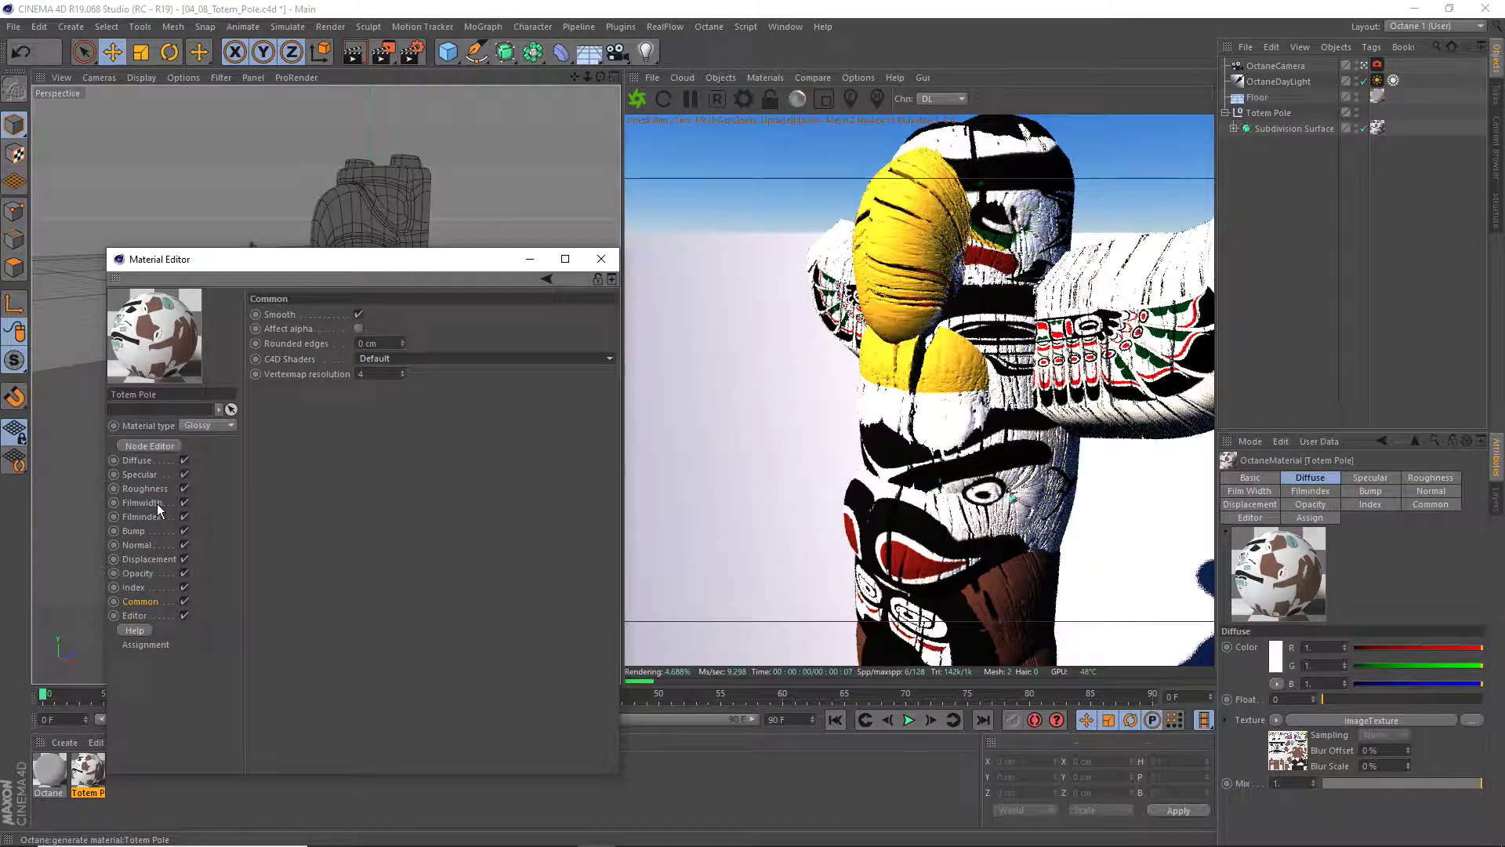
Keep the displacement Filter type at None and set the Amount to 1 cm
click(149, 558)
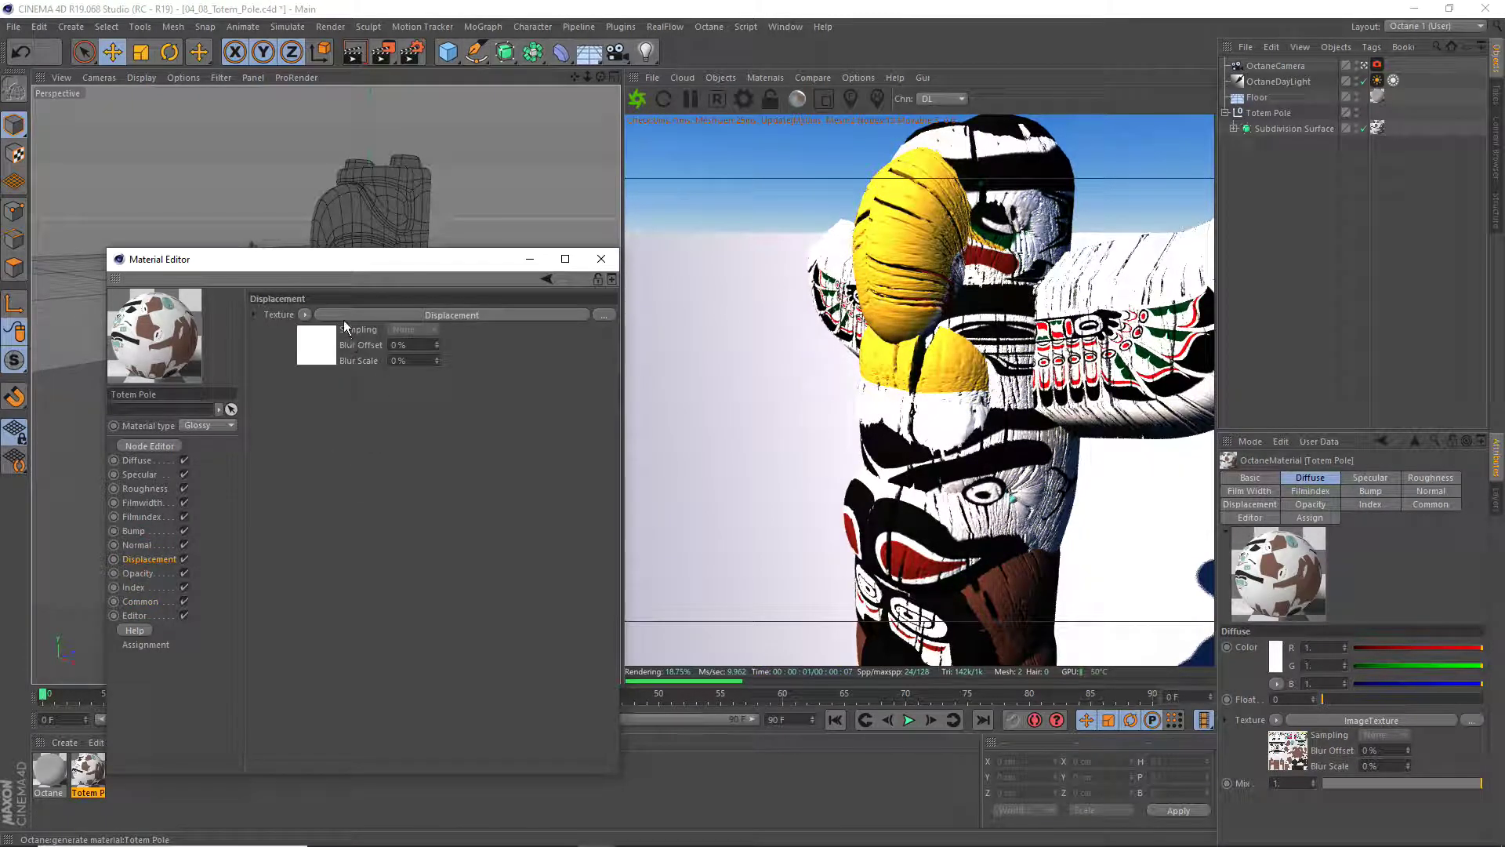
click(345, 316)
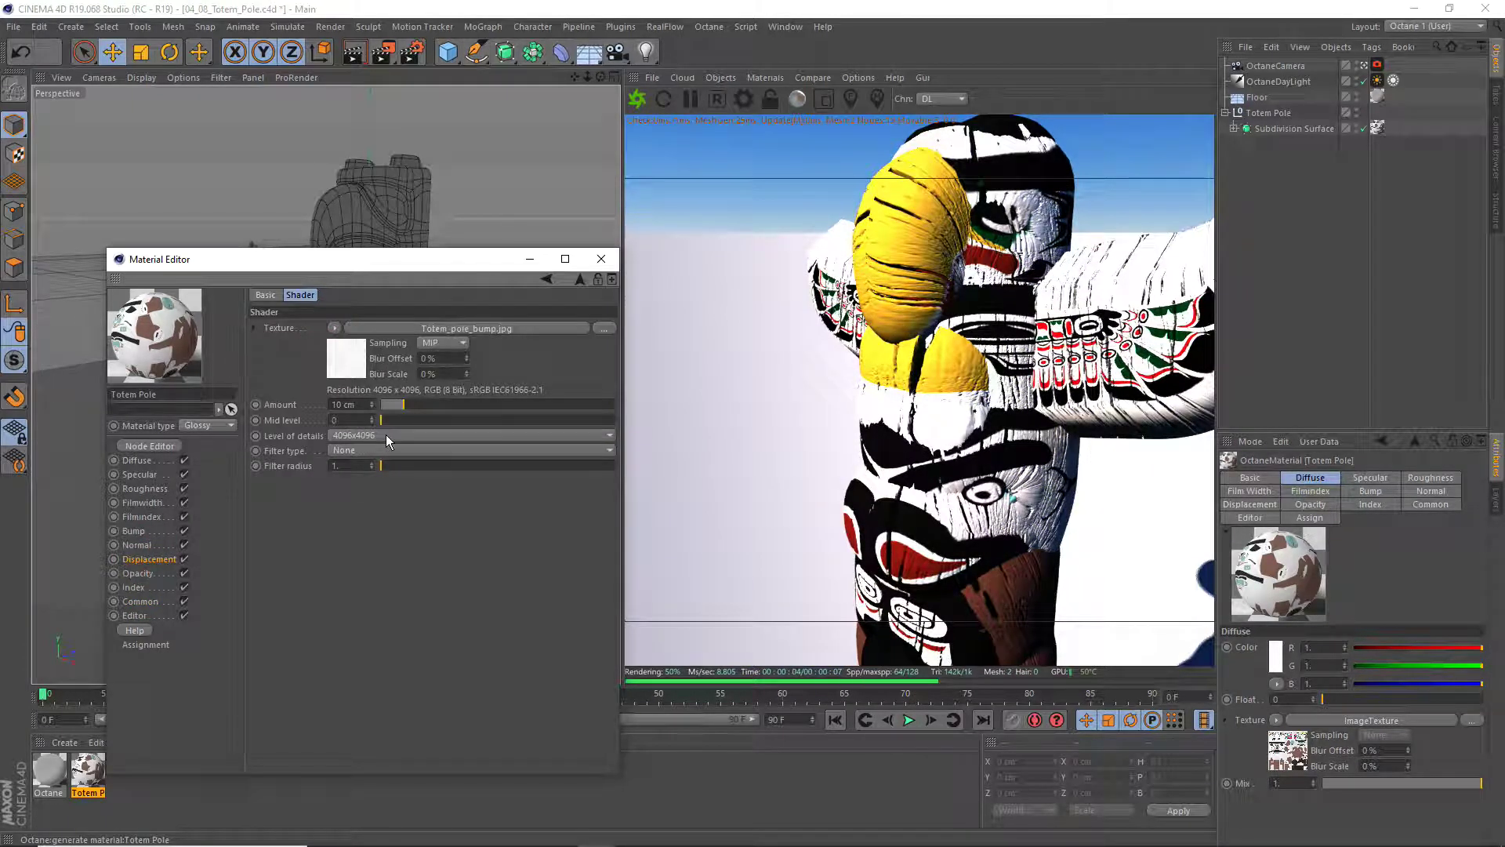
click(375, 452)
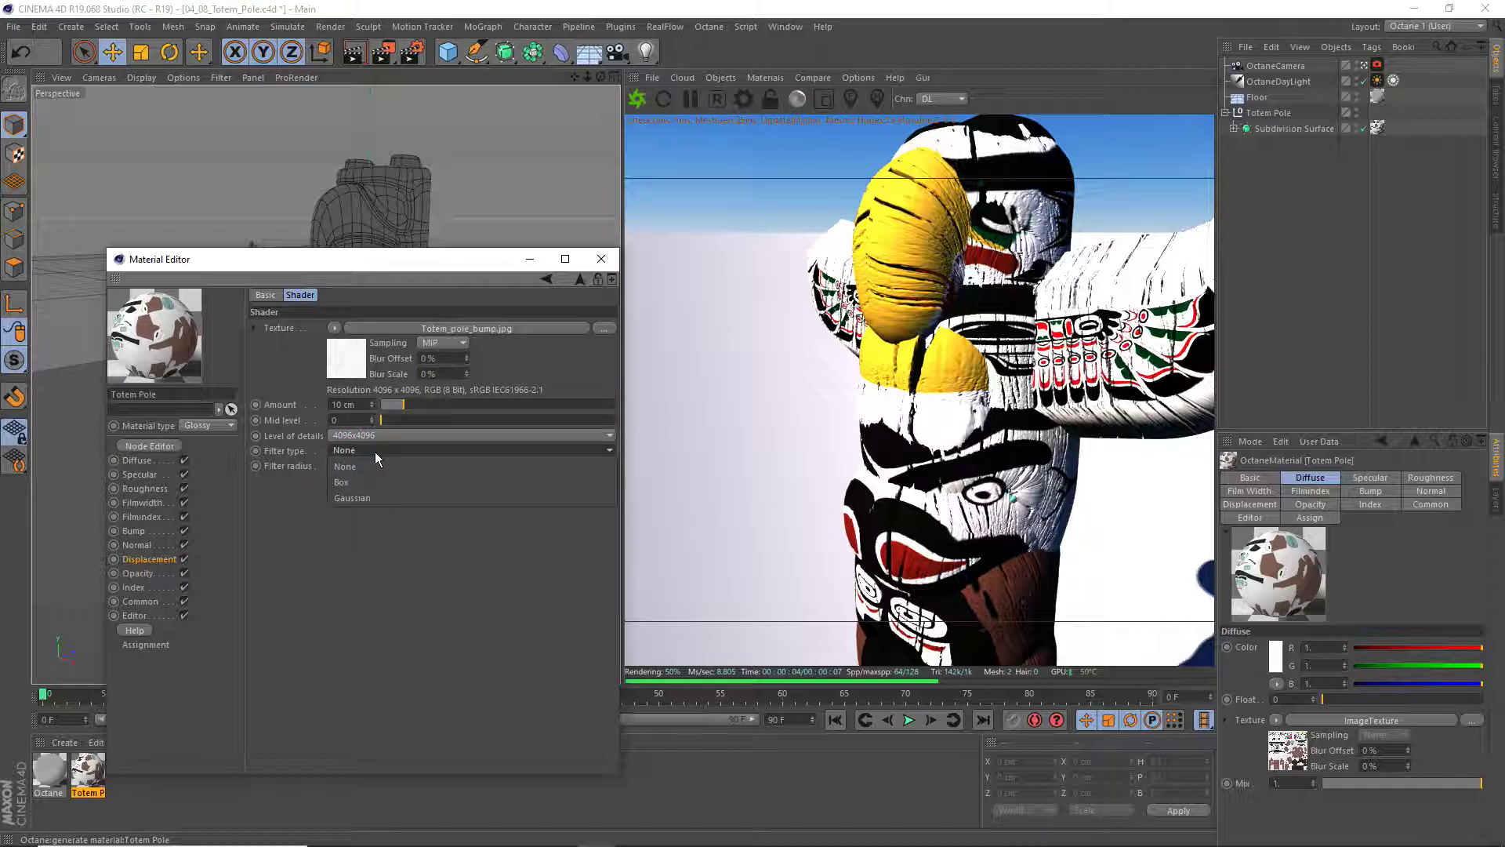
click(325, 494)
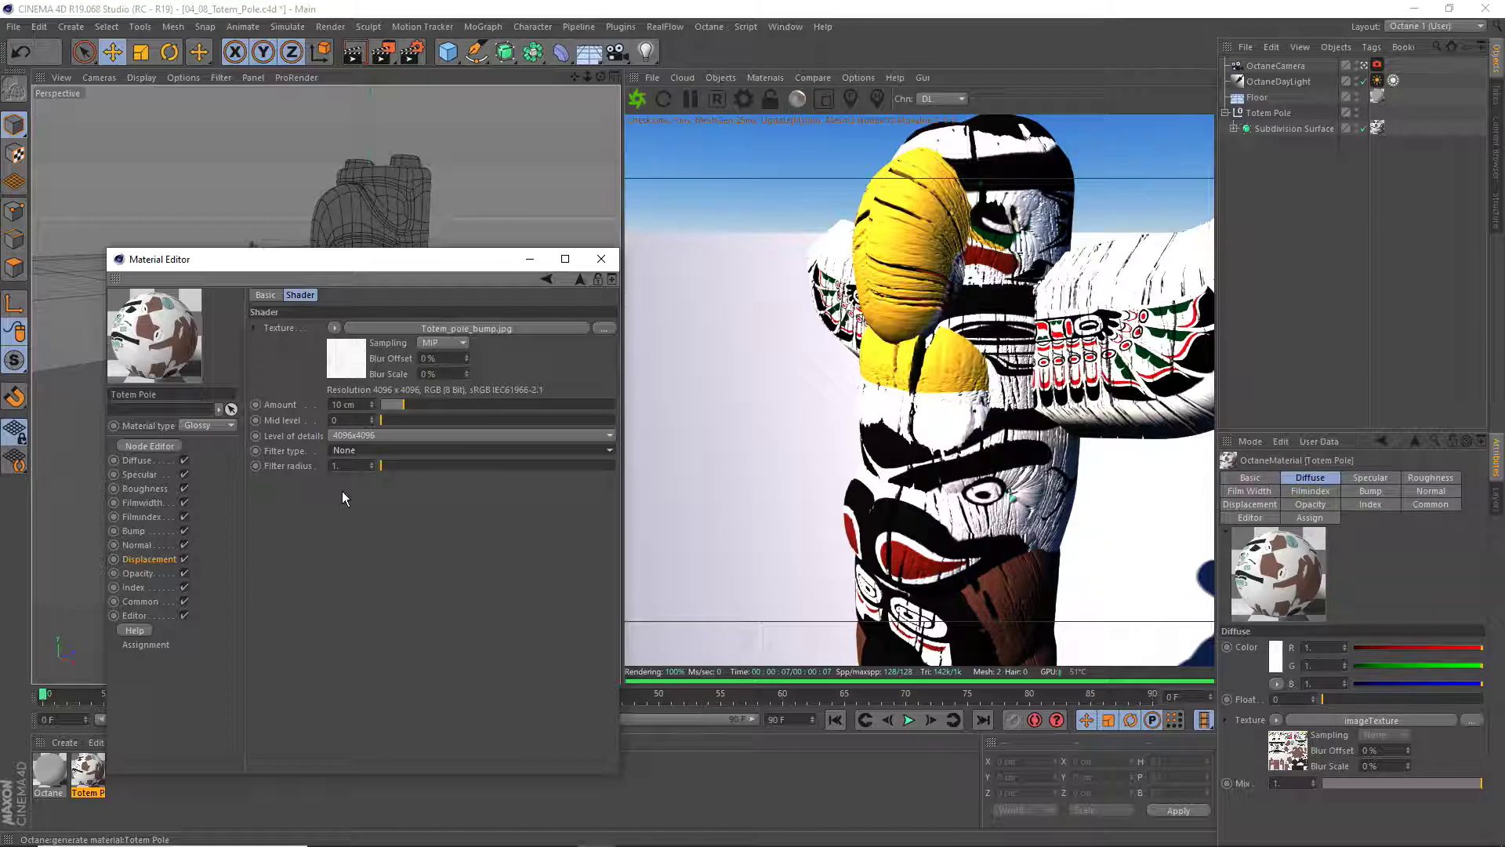
drag(370, 259, 419, 289)
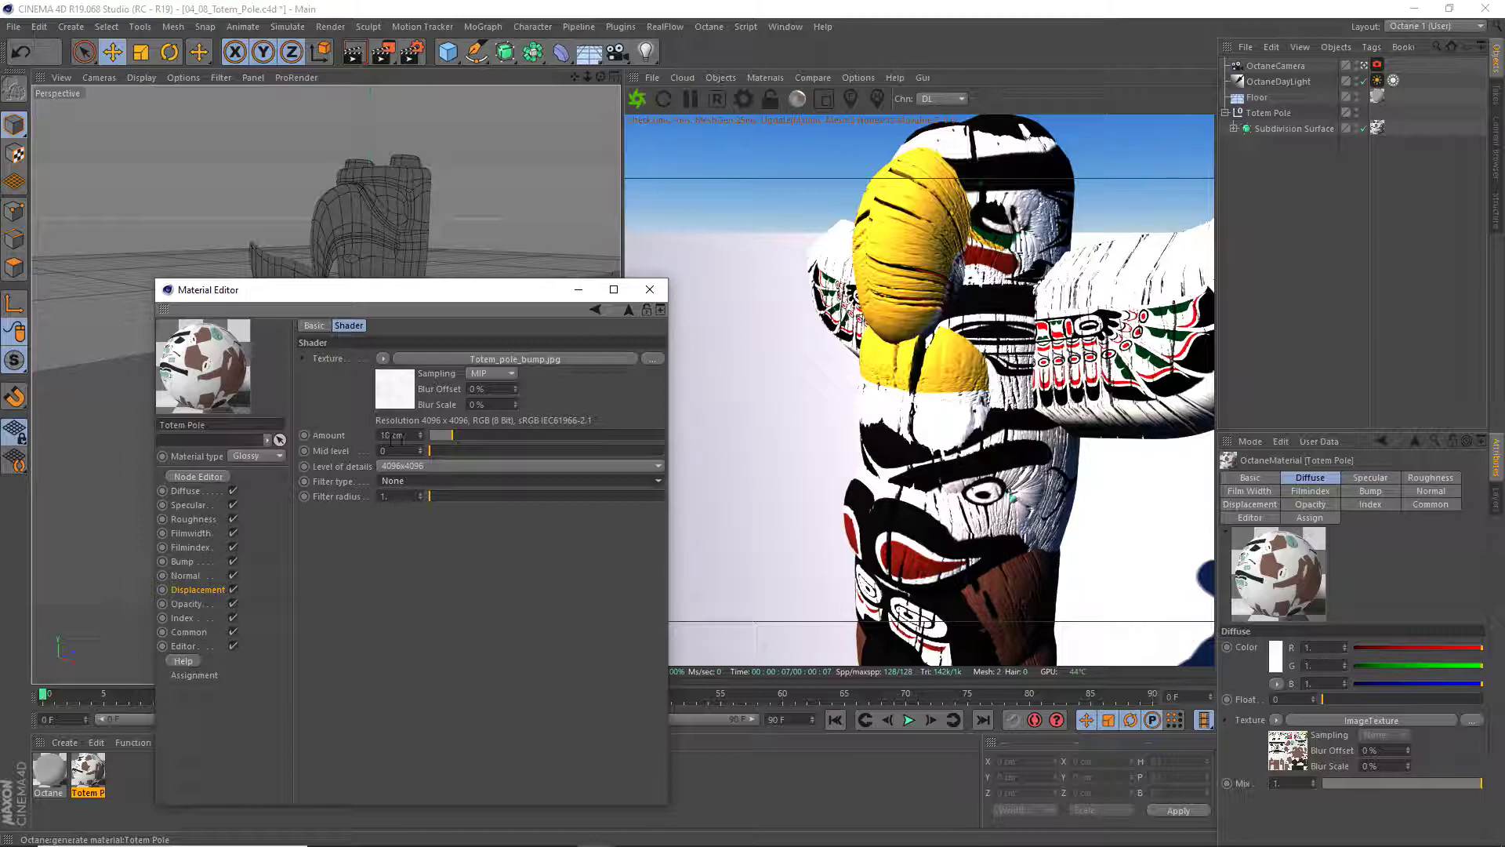
drag(450, 437, 444, 437)
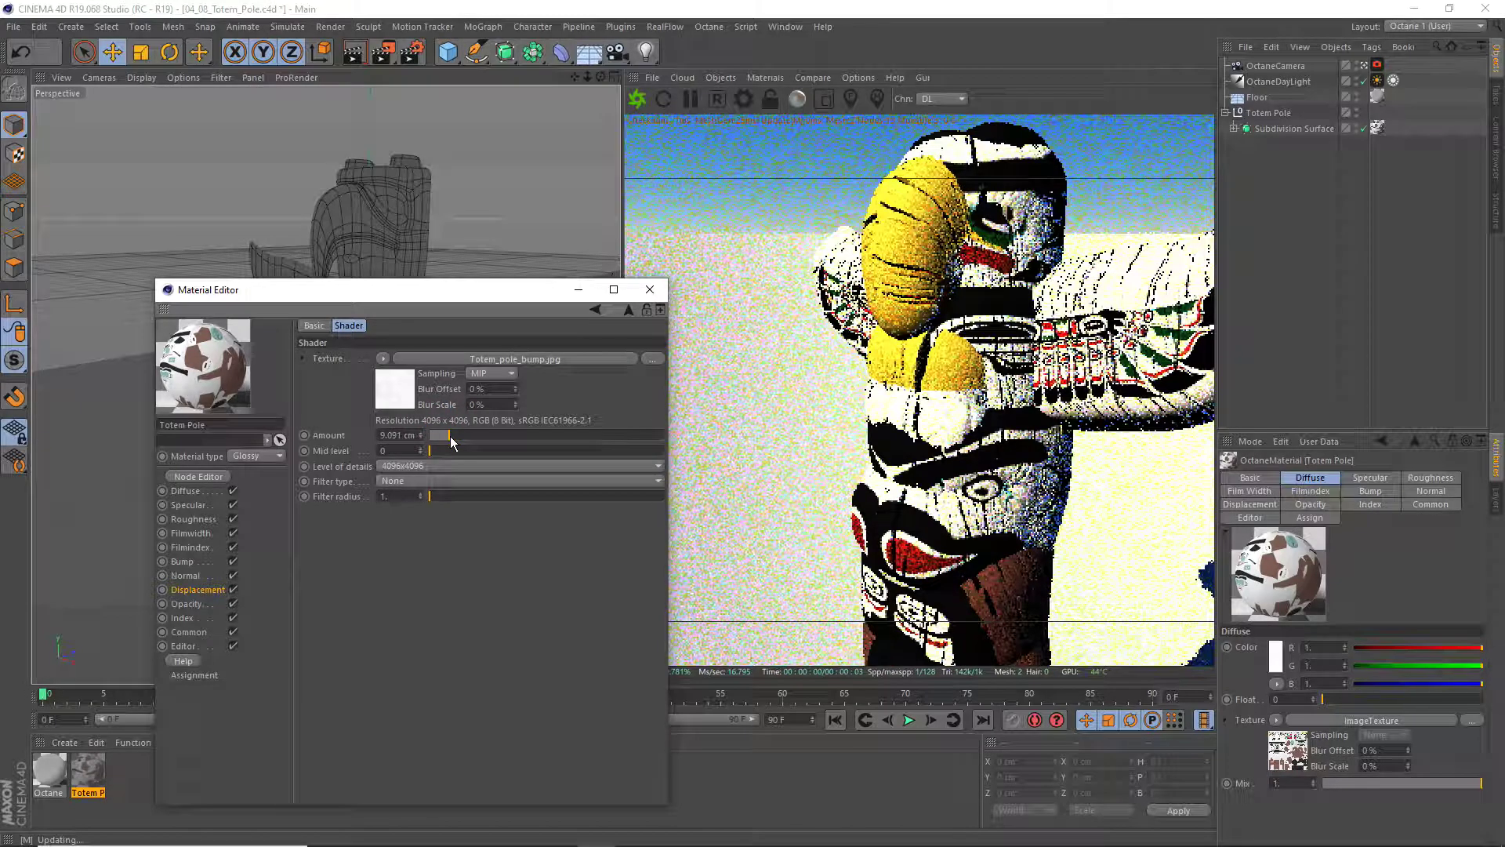
drag(445, 441, 358, 436)
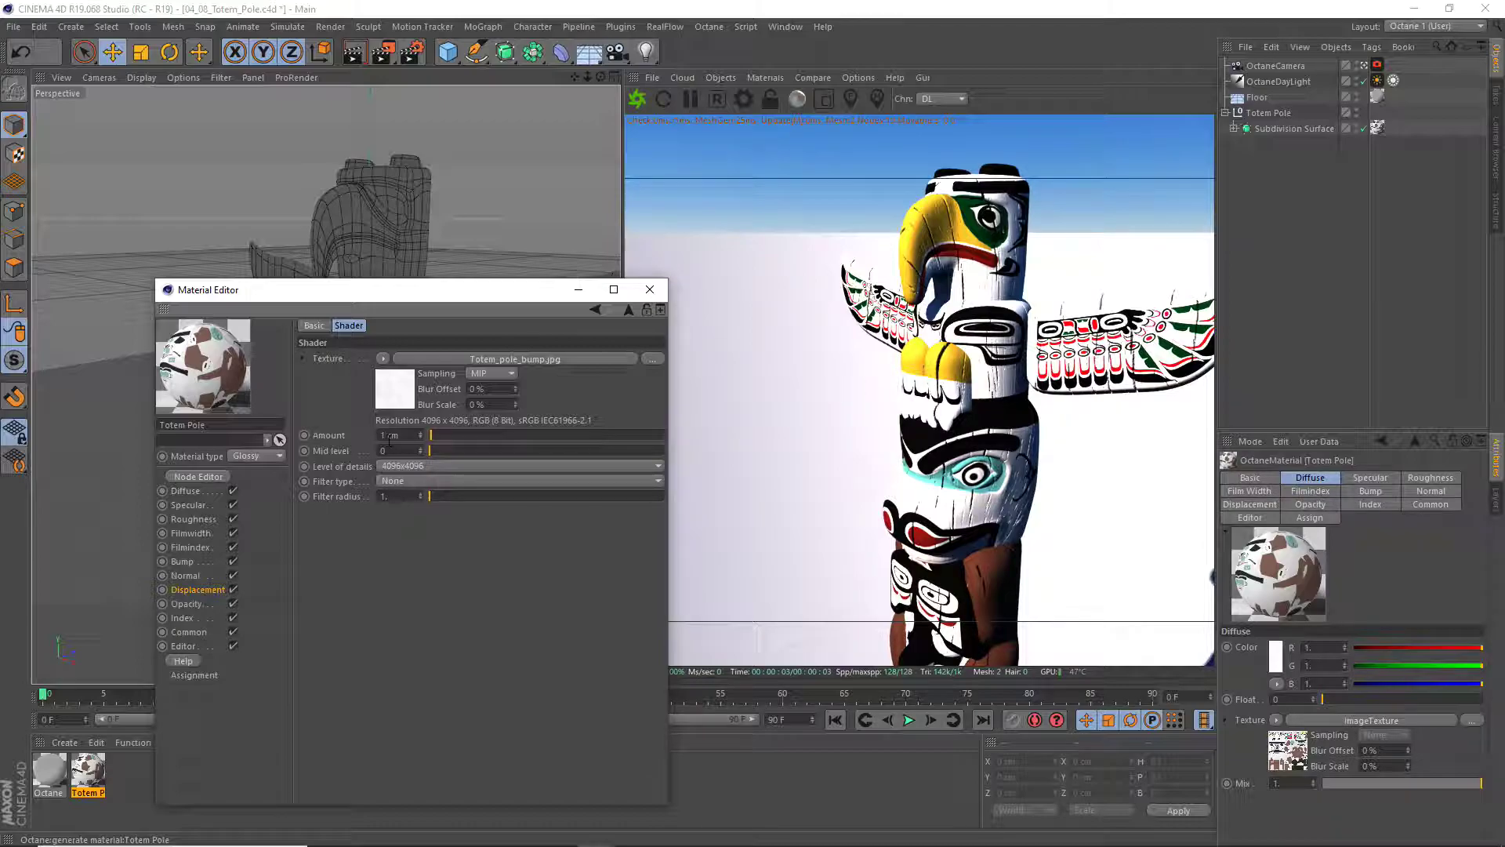
Enlarge and reposition the Totem Pole Octane Node Editor and zoom the graph in
click(195, 477)
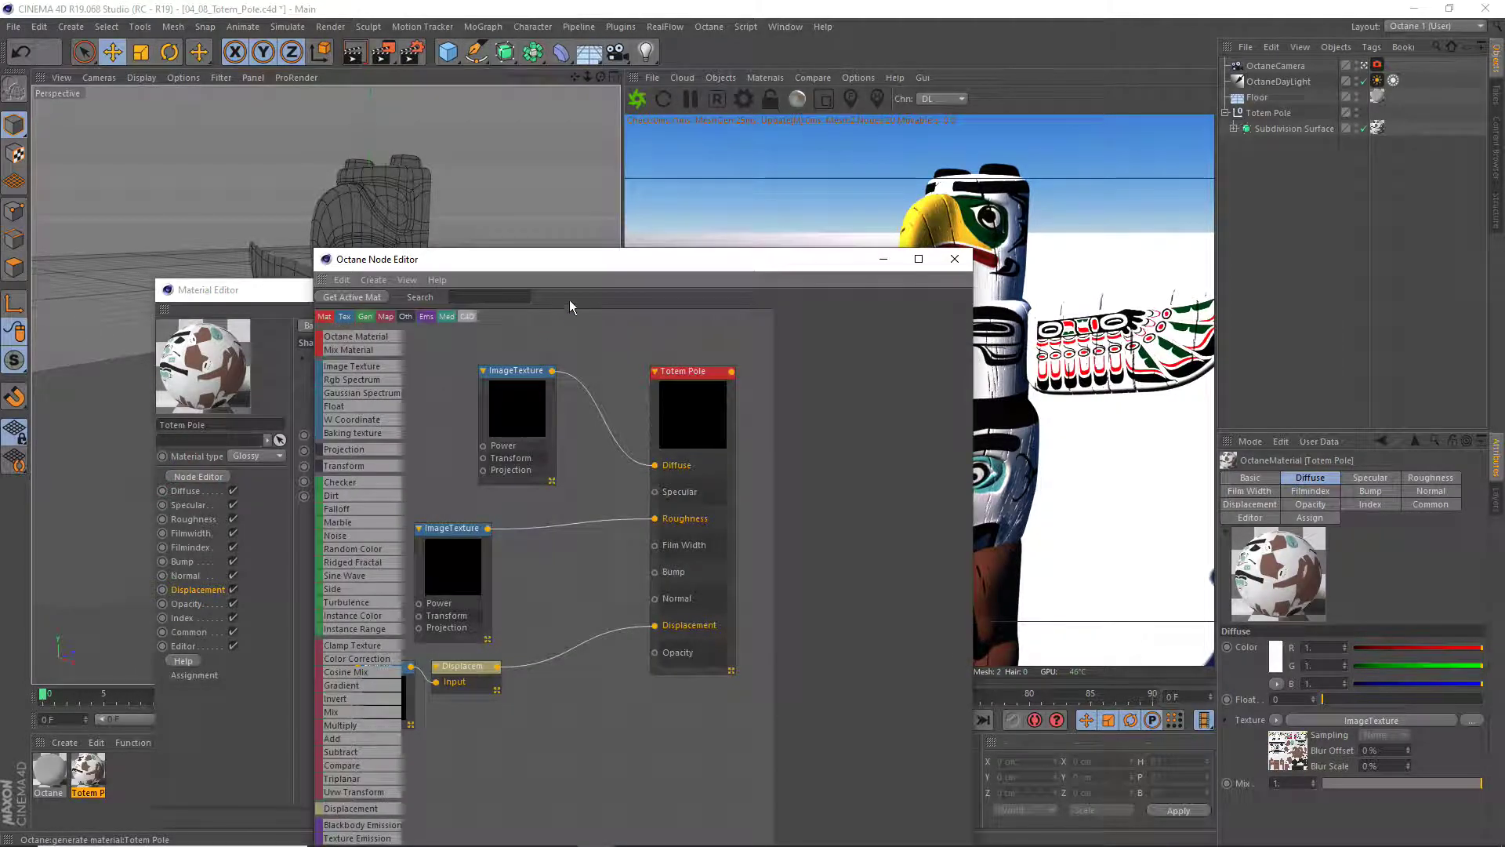
drag(562, 249, 356, 249)
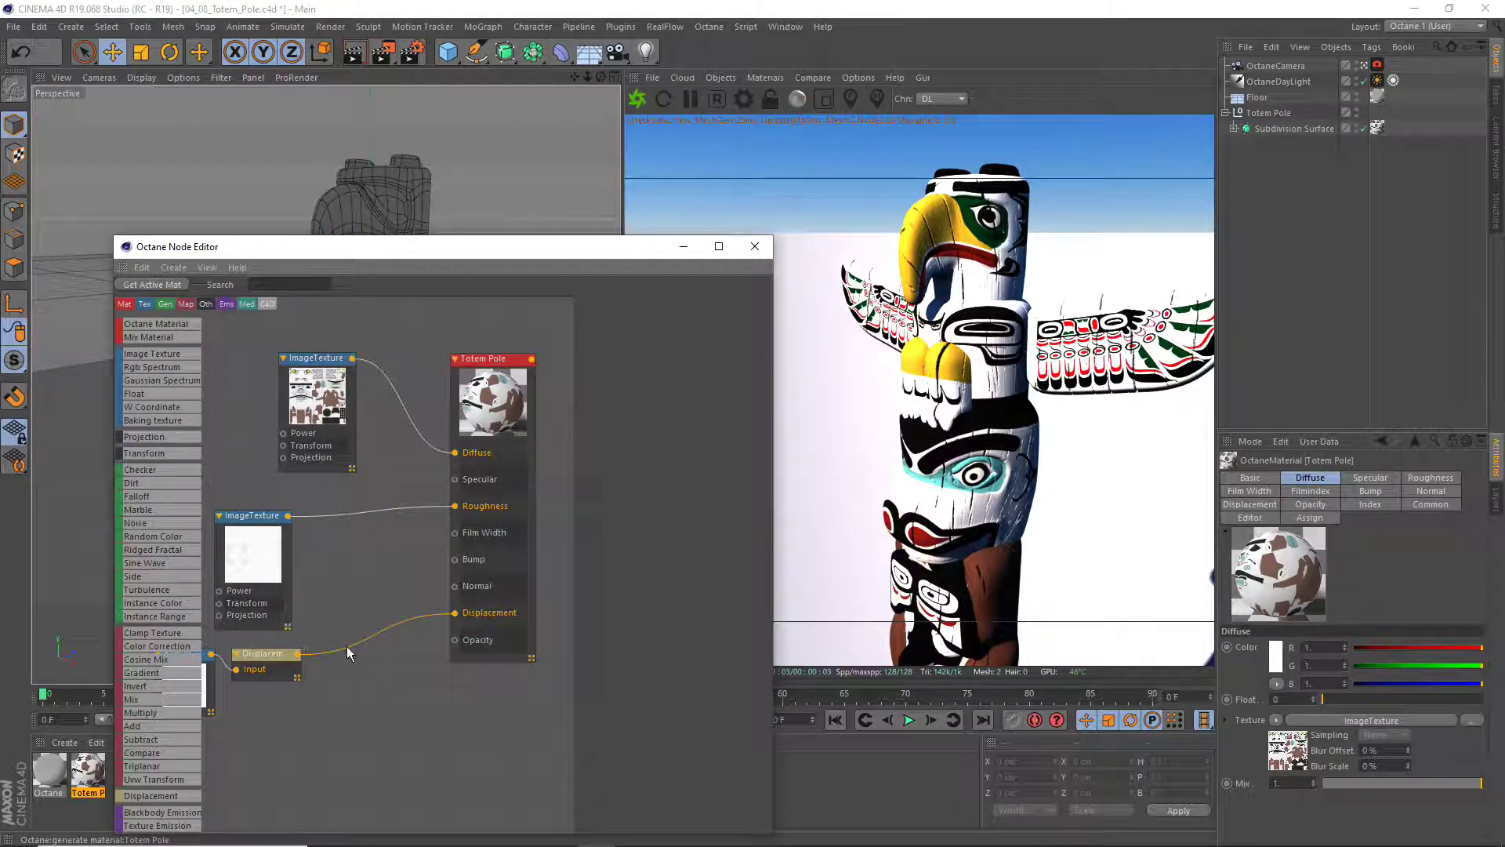
scroll(347, 646, down, 3)
scroll(308, 651, up, 1)
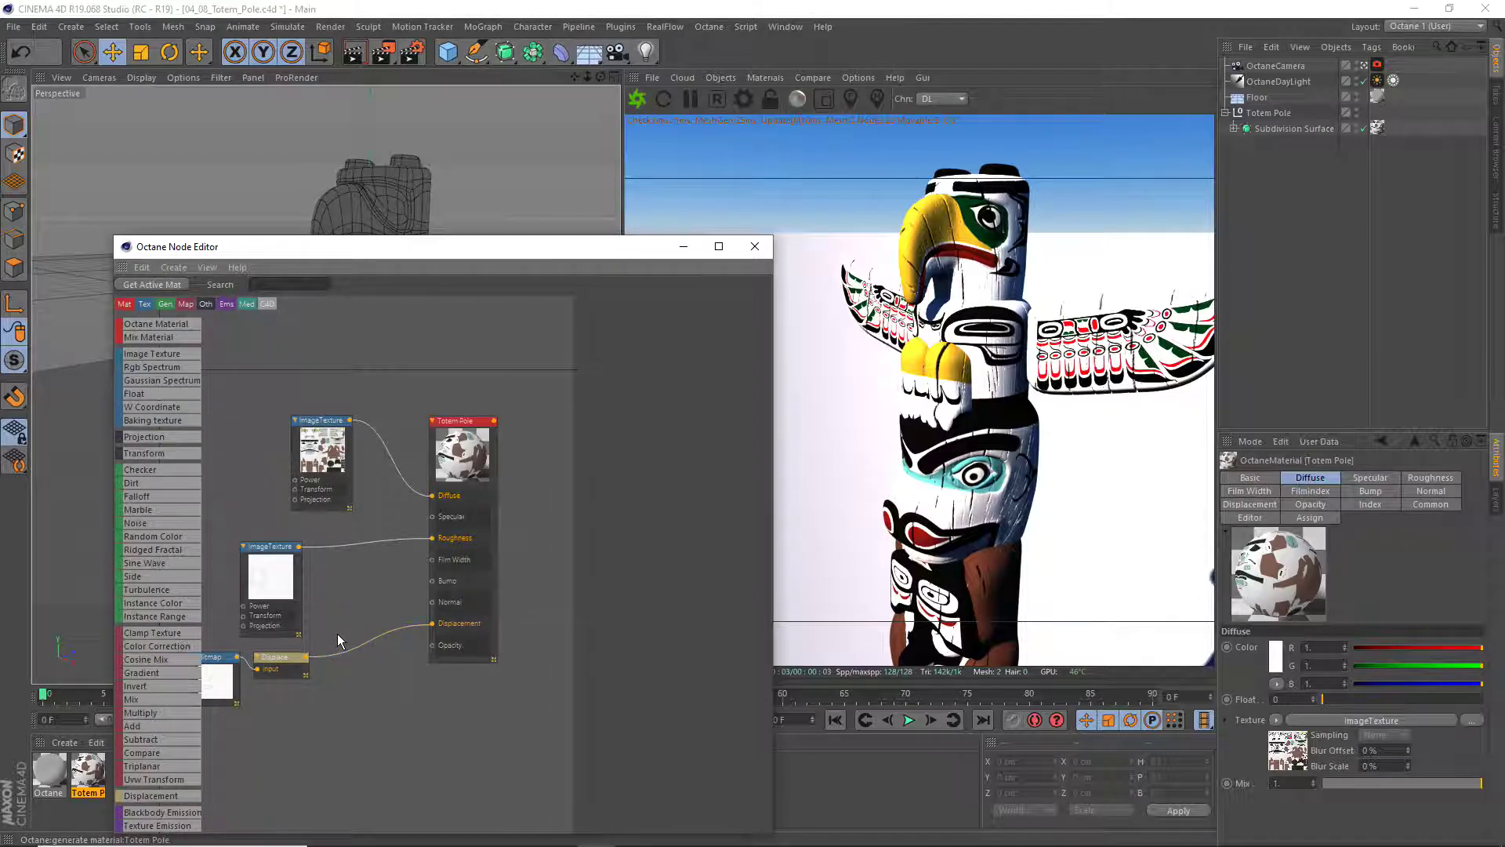
drag(604, 250, 583, 237)
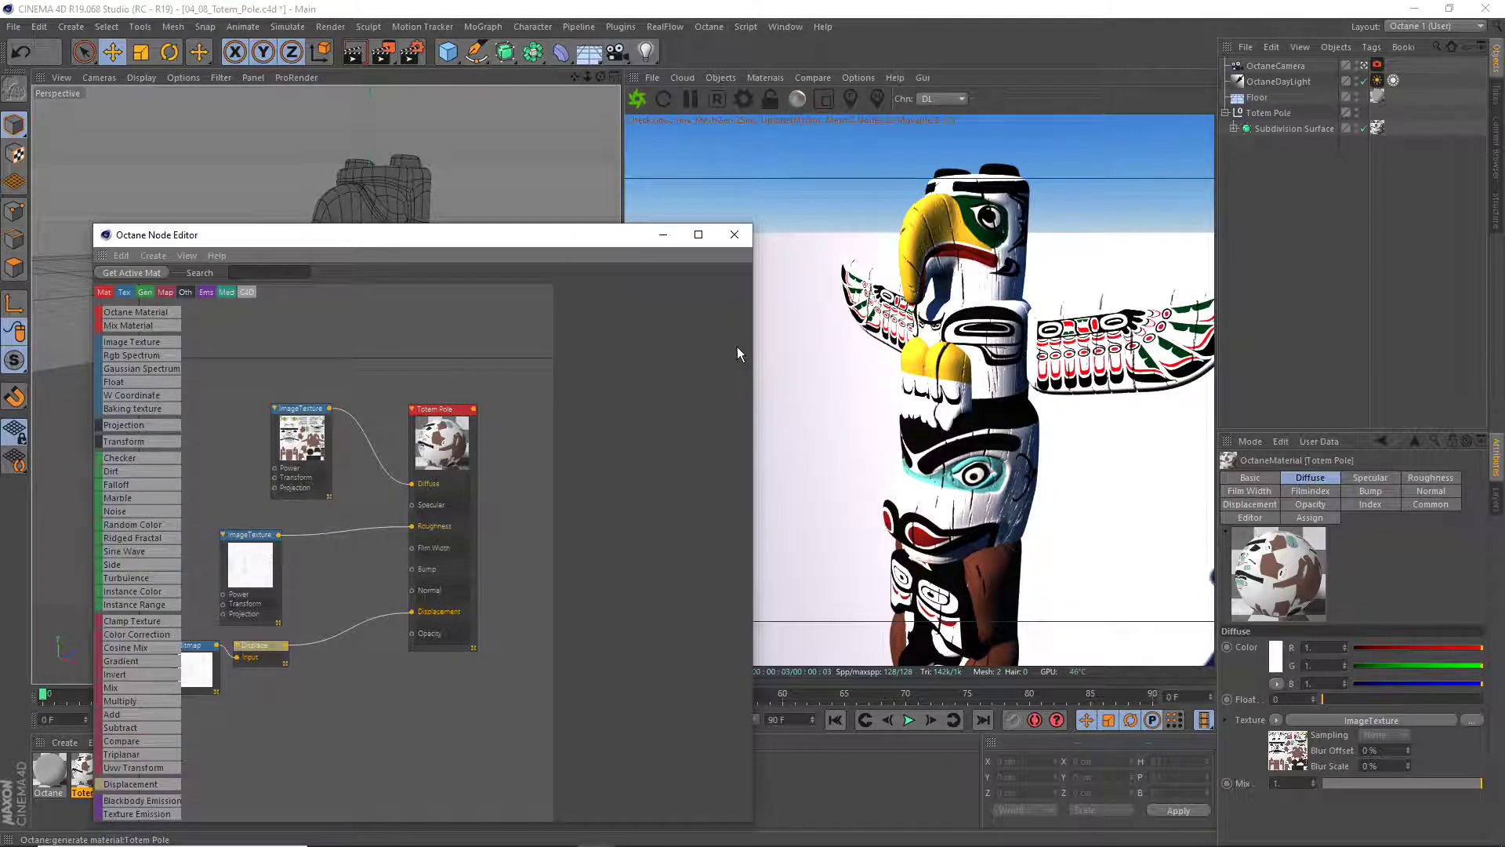
drag(555, 392, 579, 393)
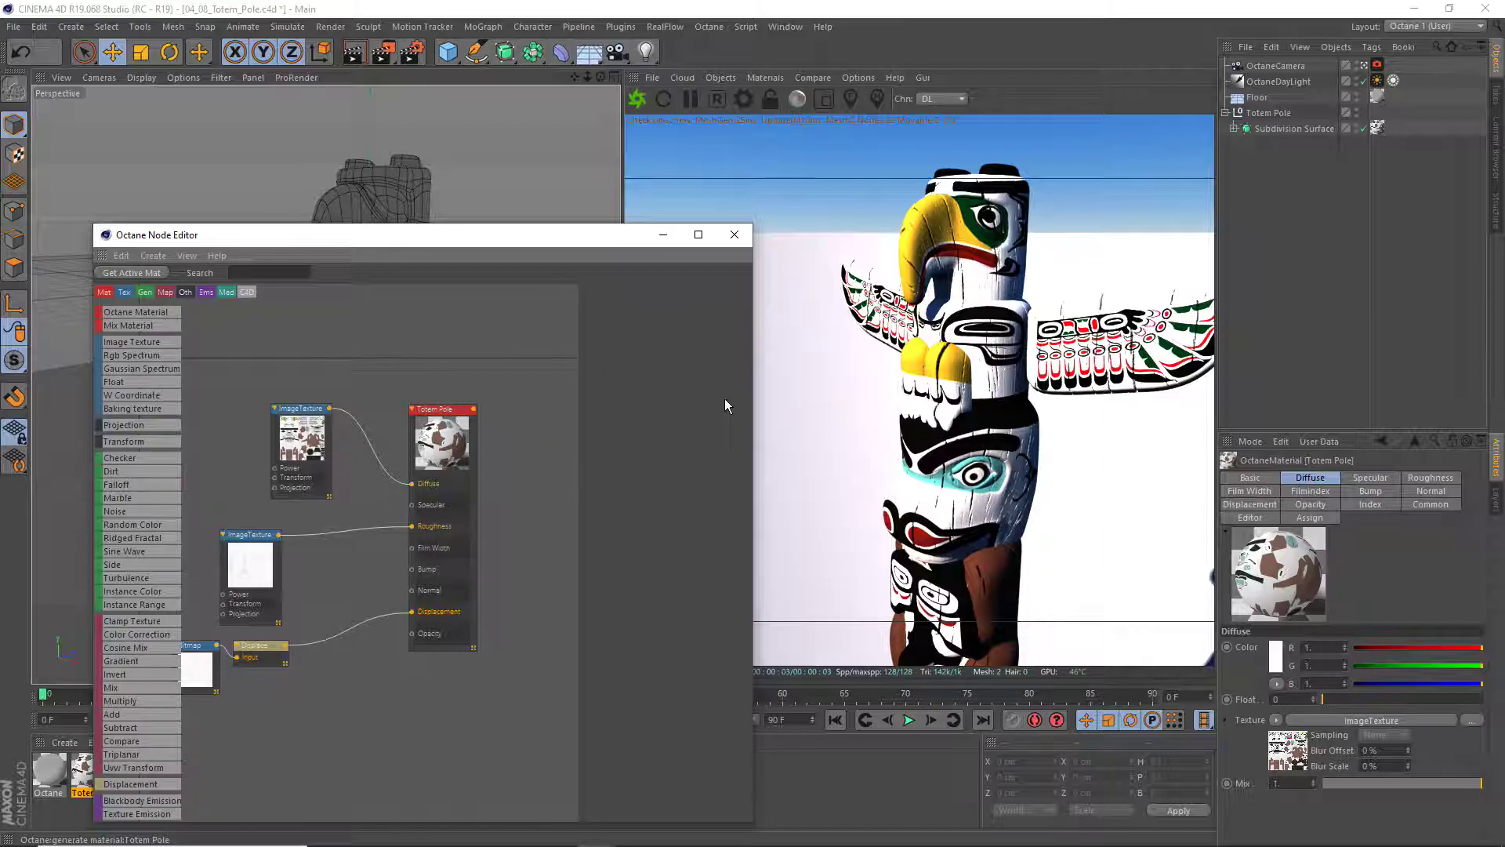
drag(754, 399, 797, 399)
drag(390, 251, 314, 167)
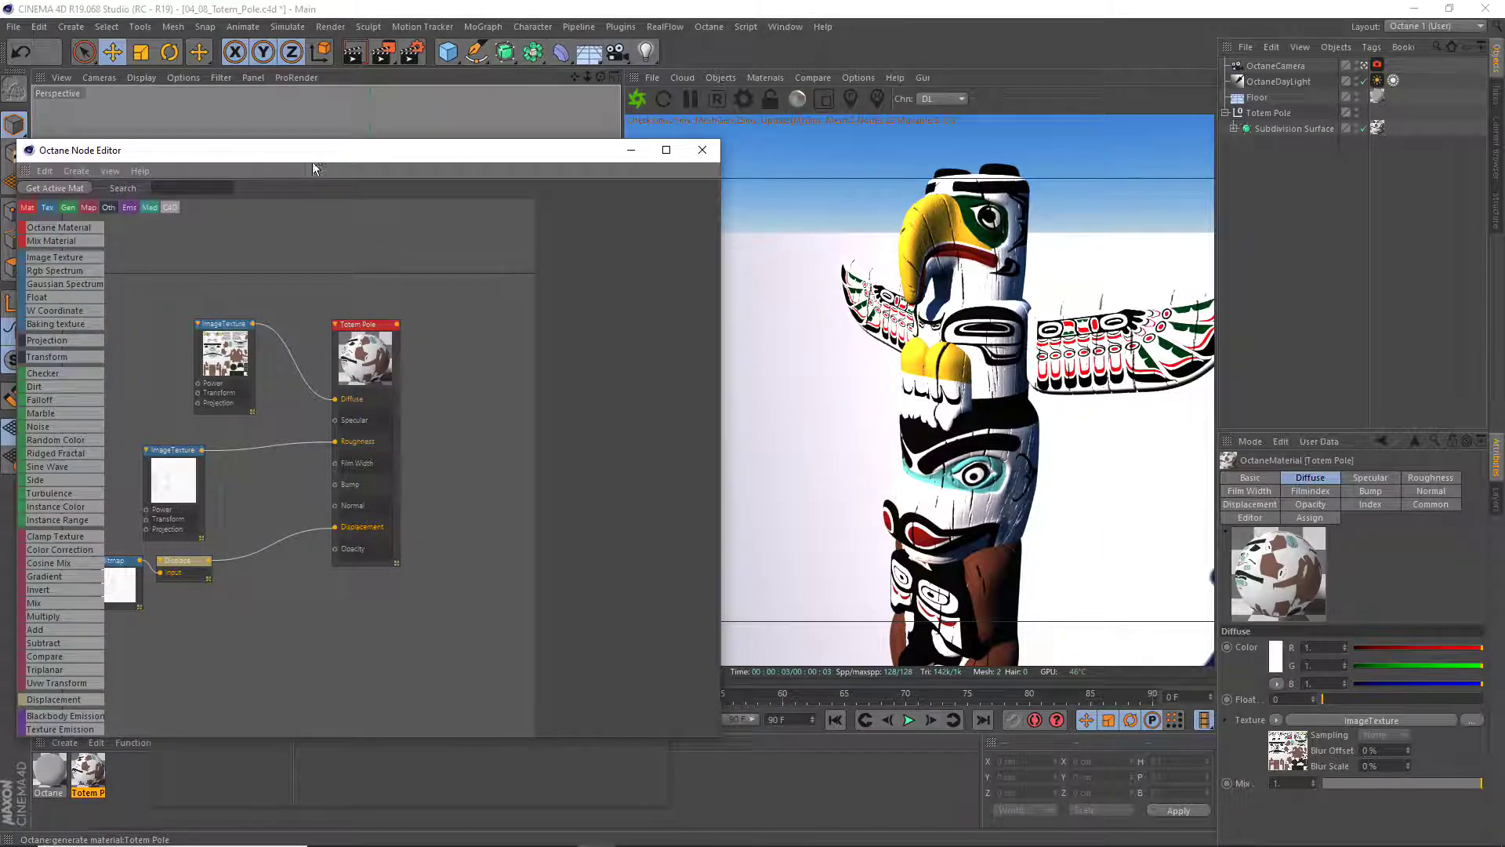
click(110, 171)
click(127, 257)
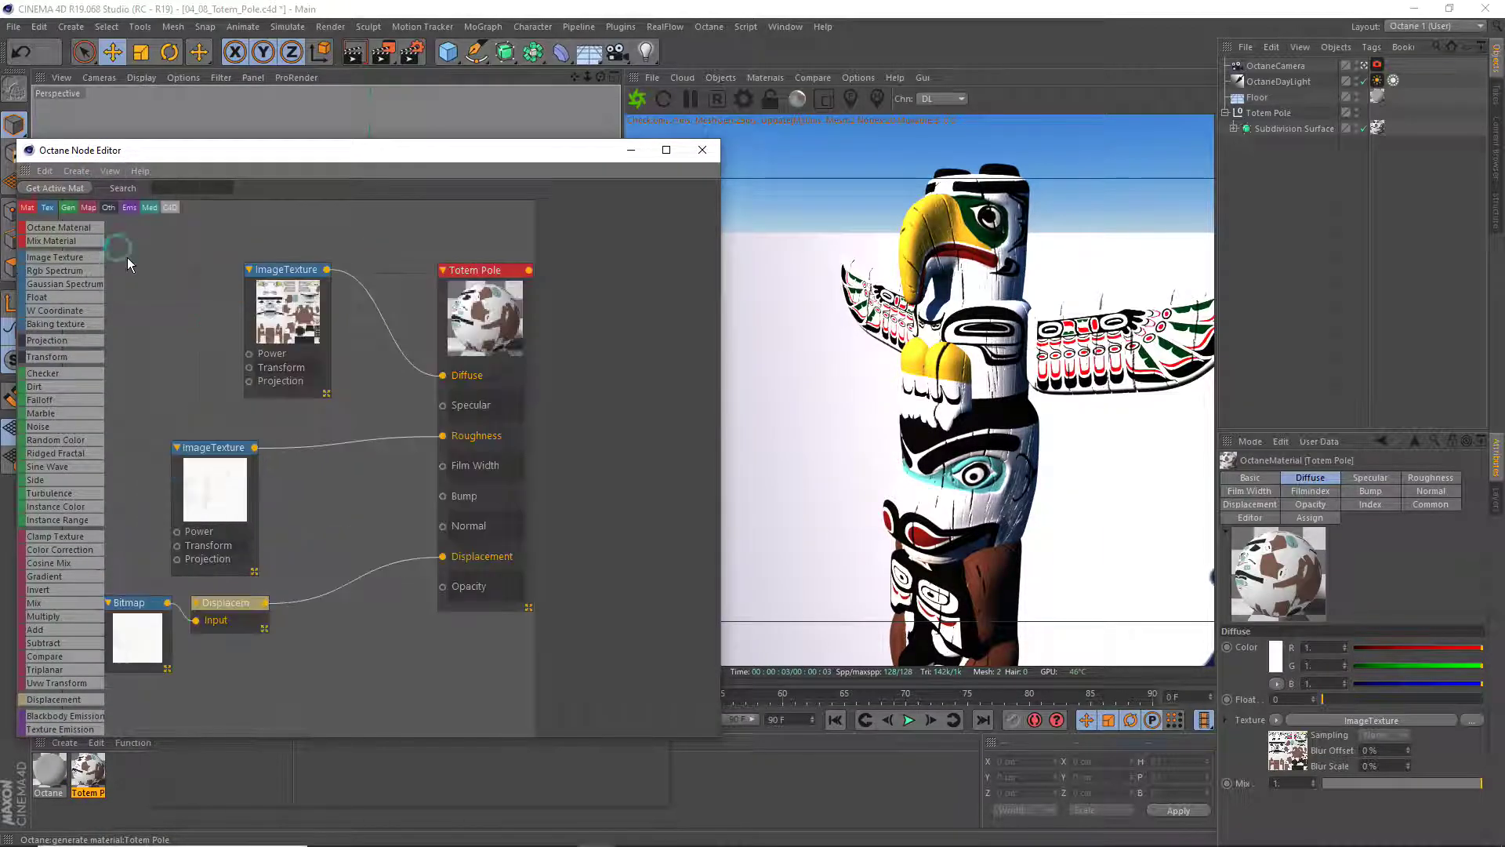
click(488, 271)
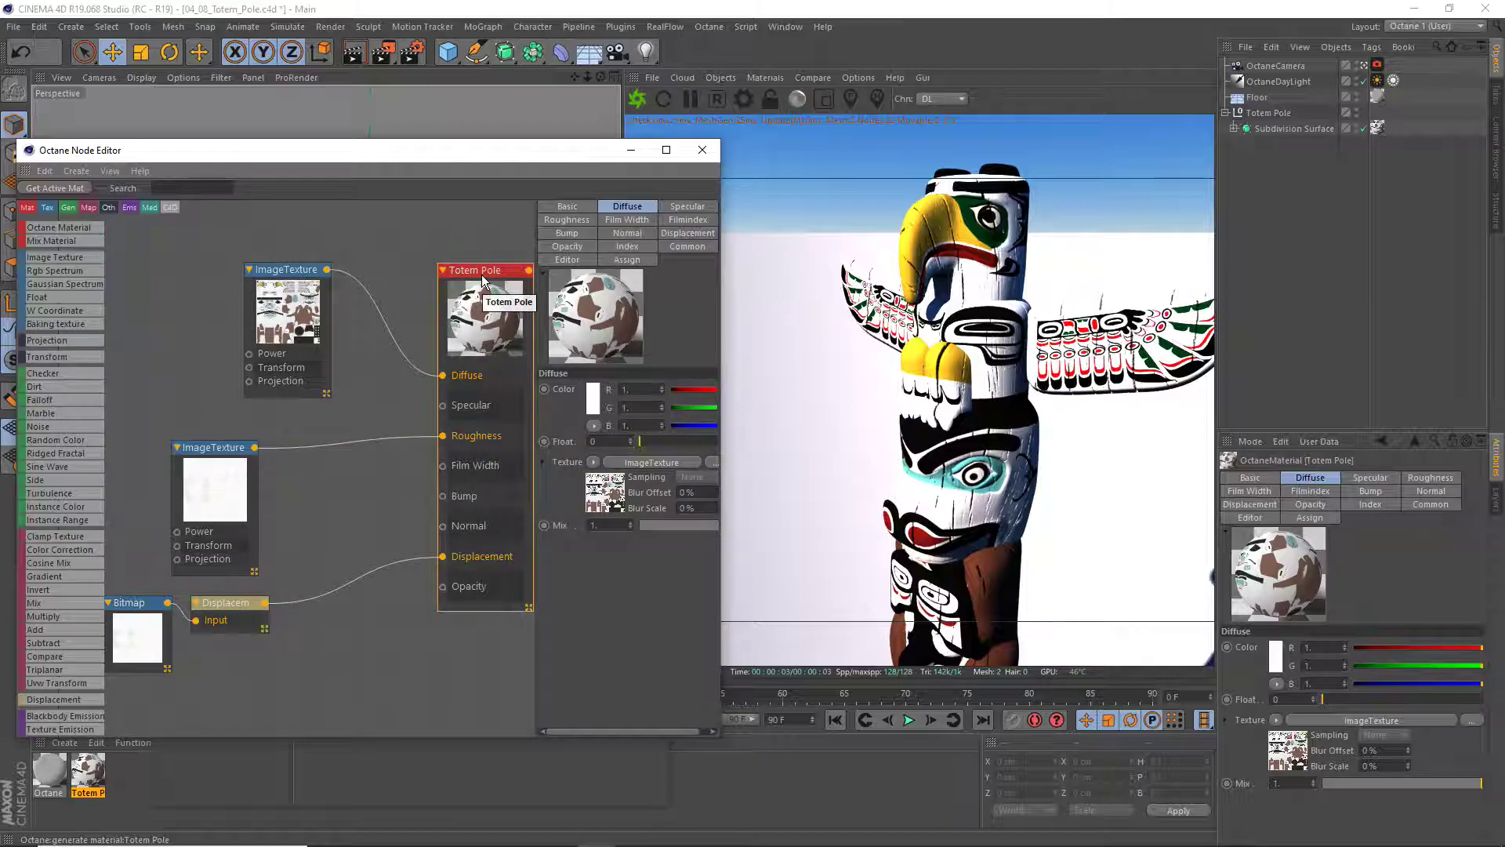
Align the diffuse and Totem_pole_bump.jpg texture nodes, Displacement node and Bitmap node
mouse_move(292, 278)
mouse_down()
mouse_move(255, 227)
mouse_move(231, 239)
mouse_up()
drag(219, 446, 225, 405)
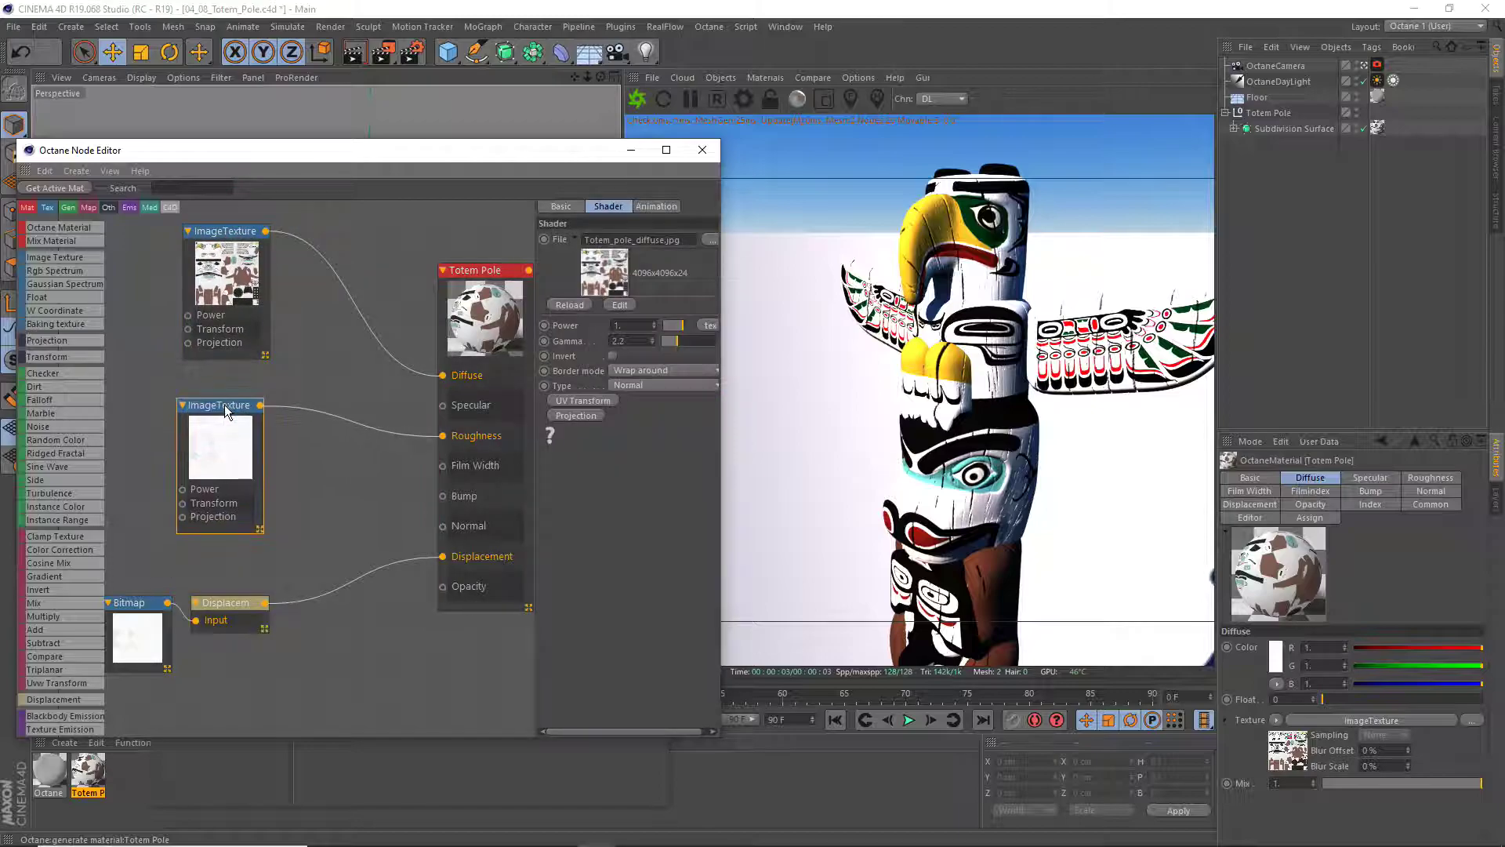
click(228, 244)
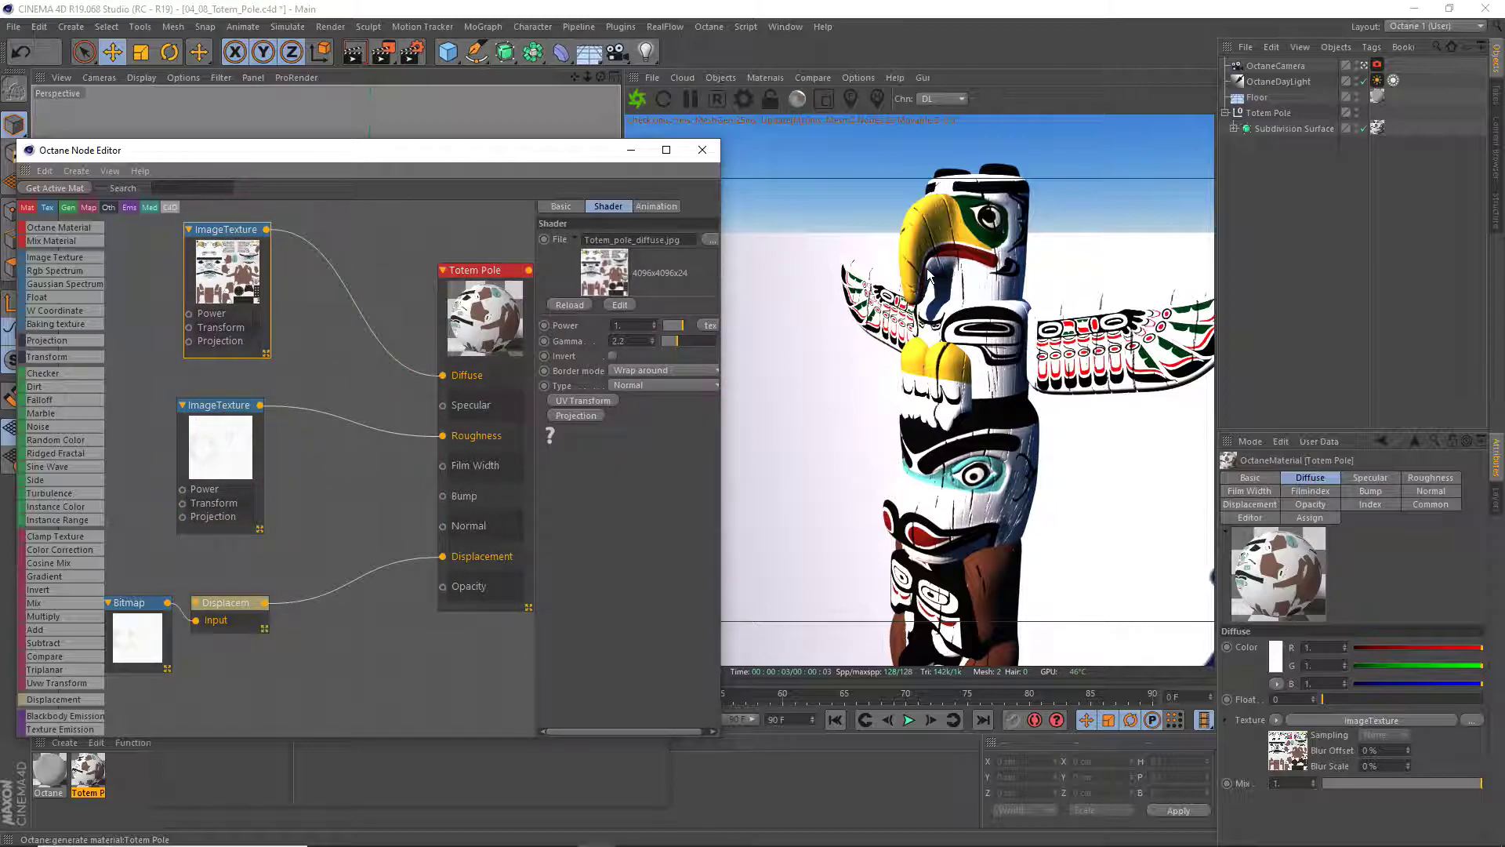
drag(217, 406, 218, 395)
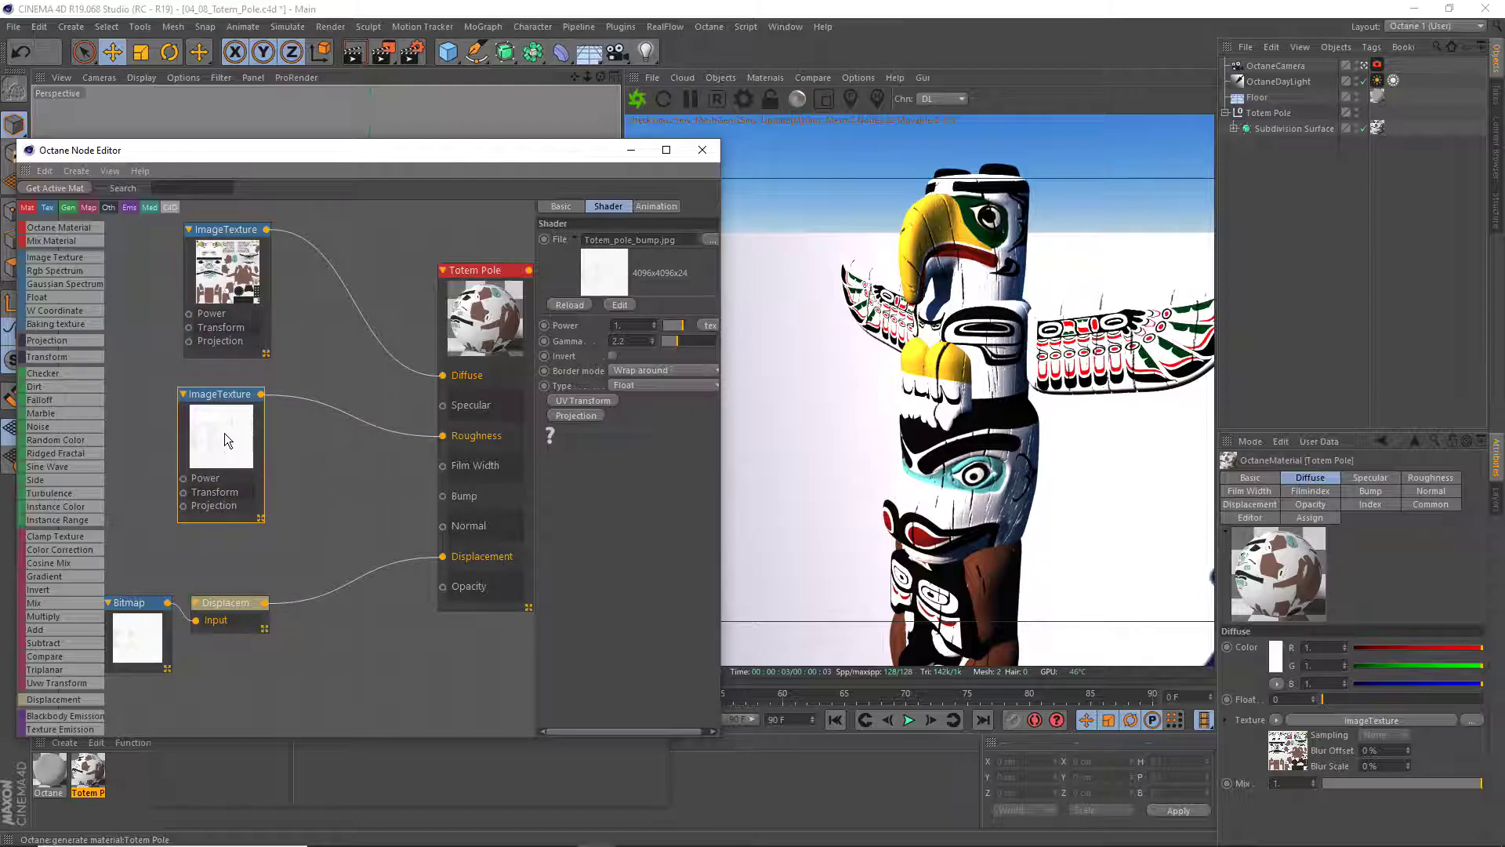
drag(228, 604, 281, 594)
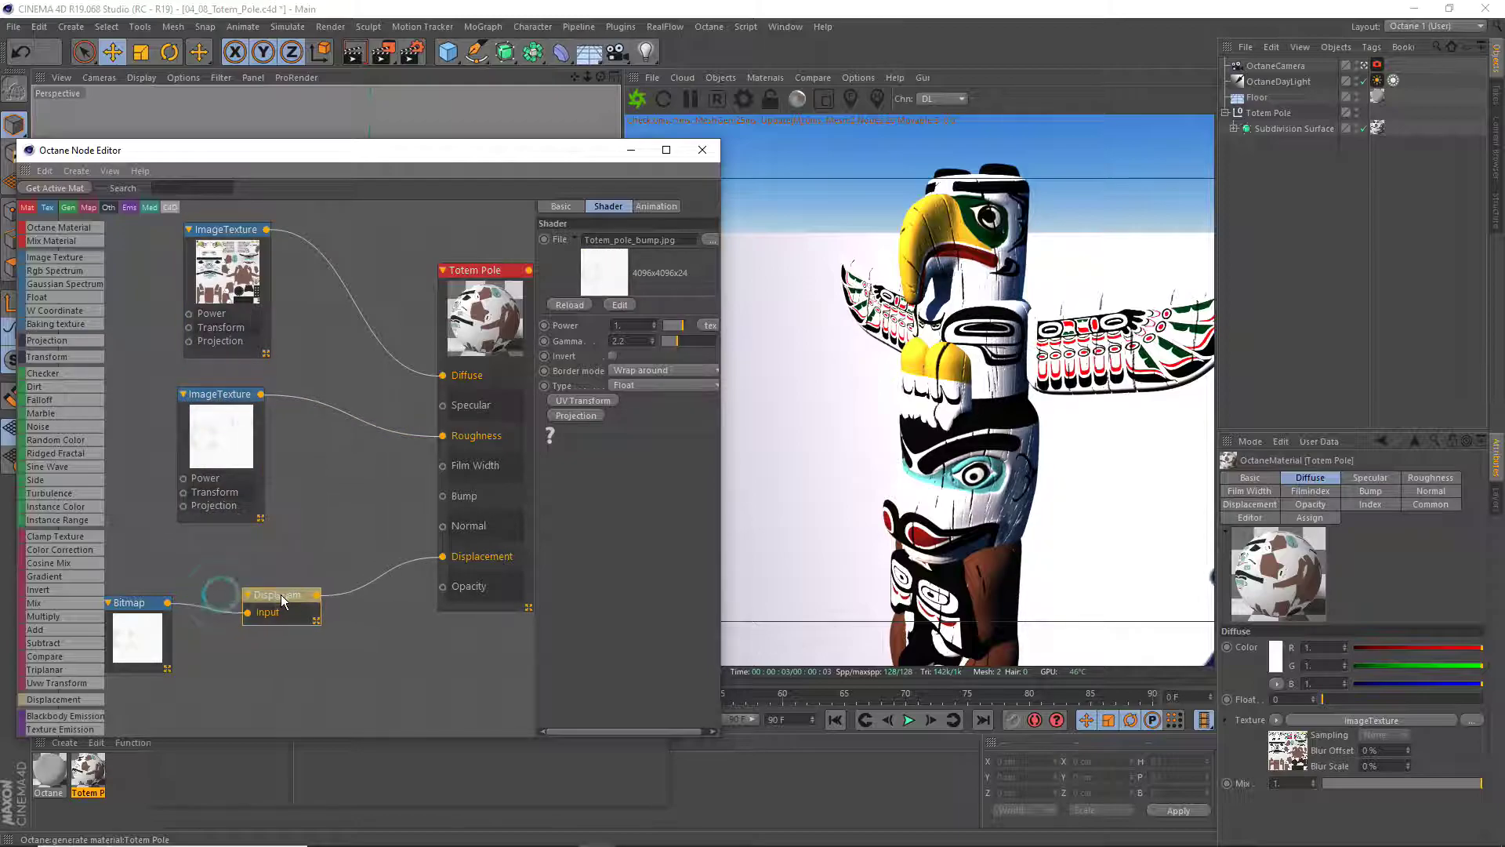
drag(144, 605, 185, 598)
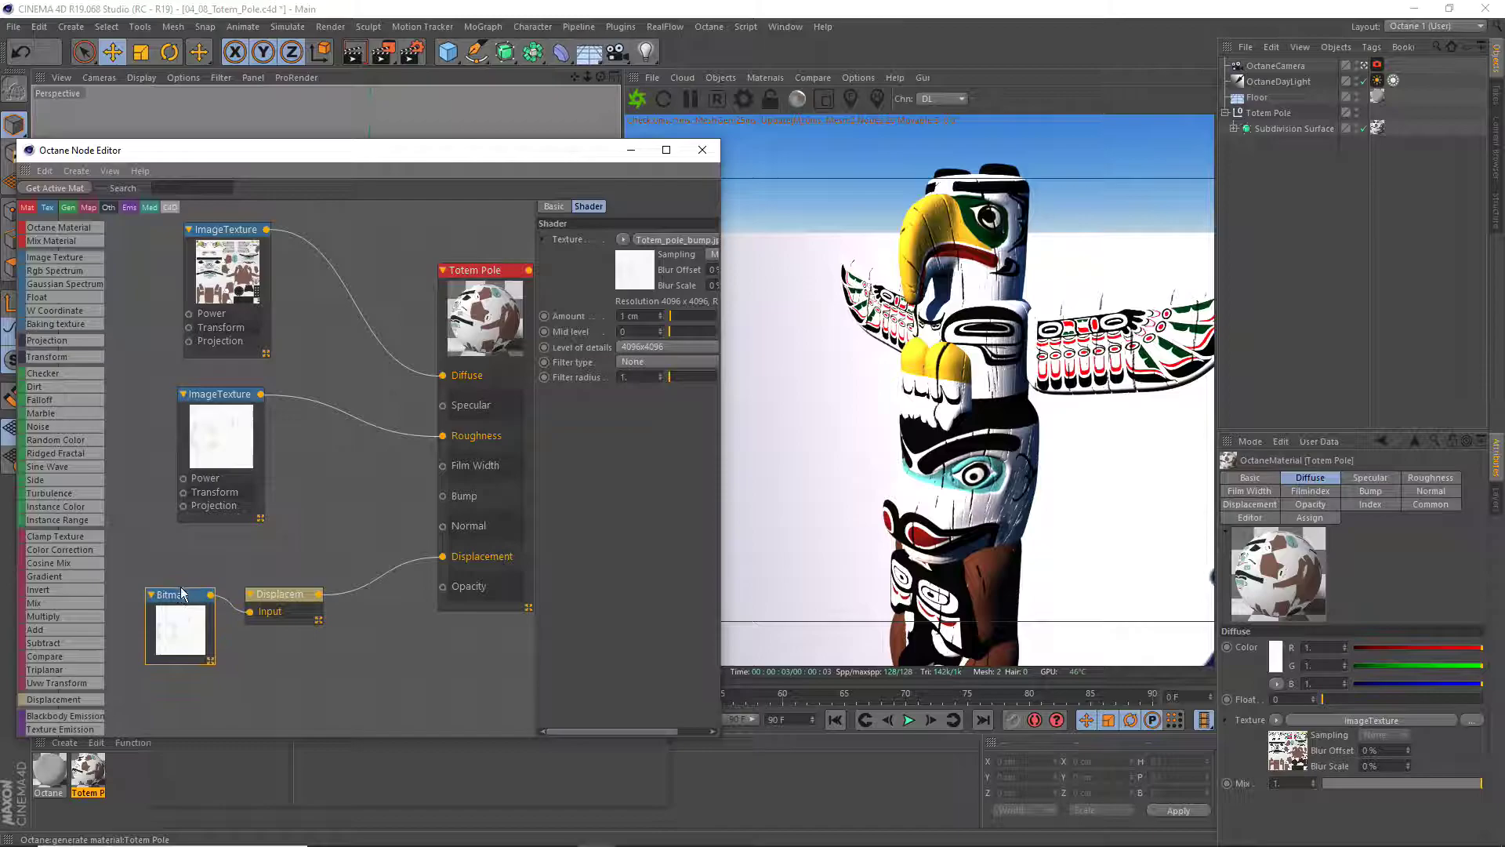
Delete the Bitmap node feeding the Totem Pole Displacement node, leaving its input empty
click(221, 397)
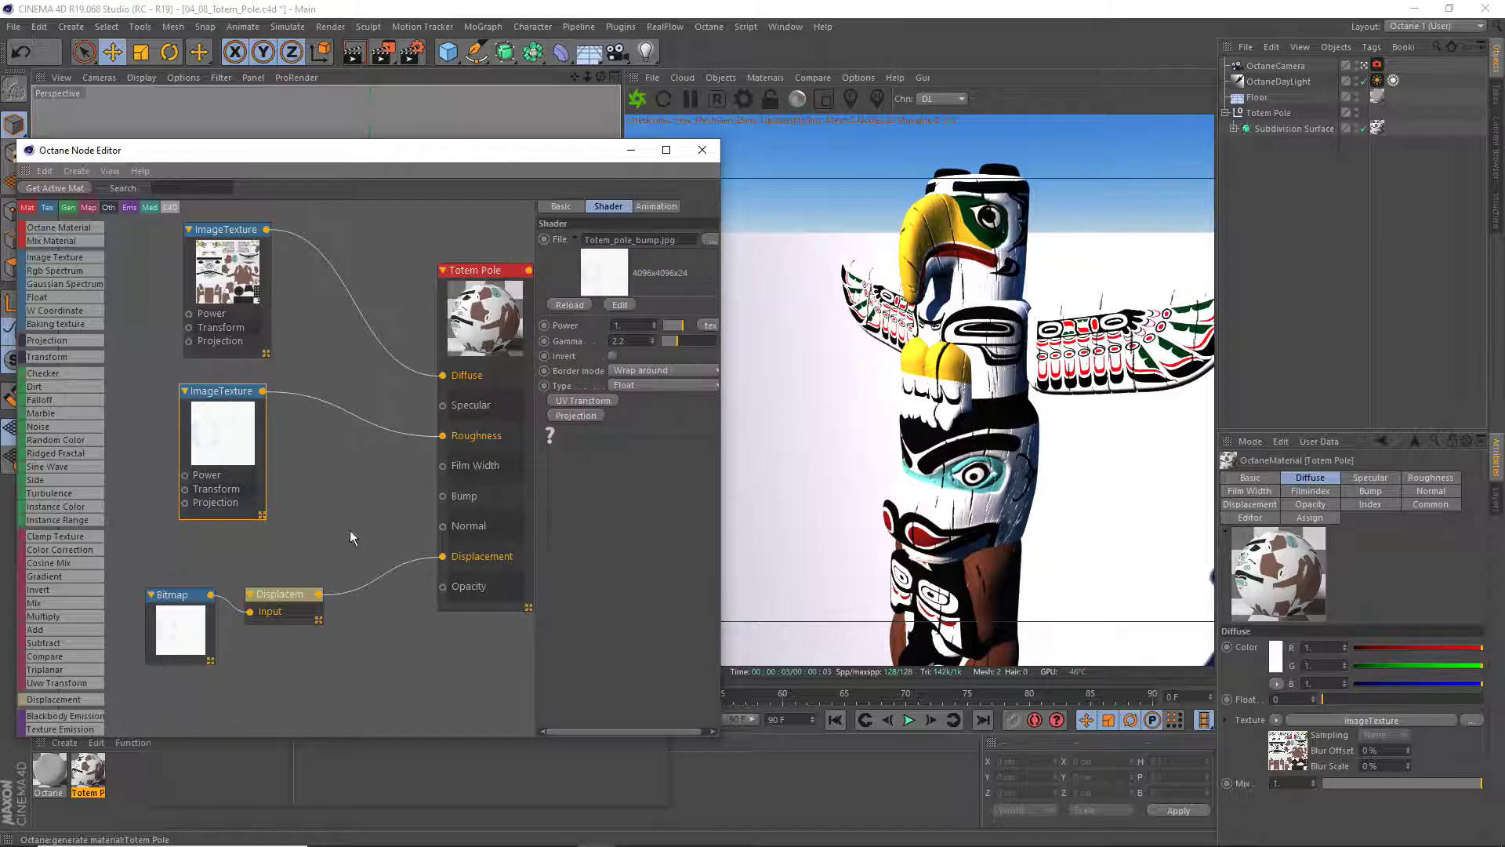
drag(285, 592, 293, 575)
drag(181, 606, 191, 566)
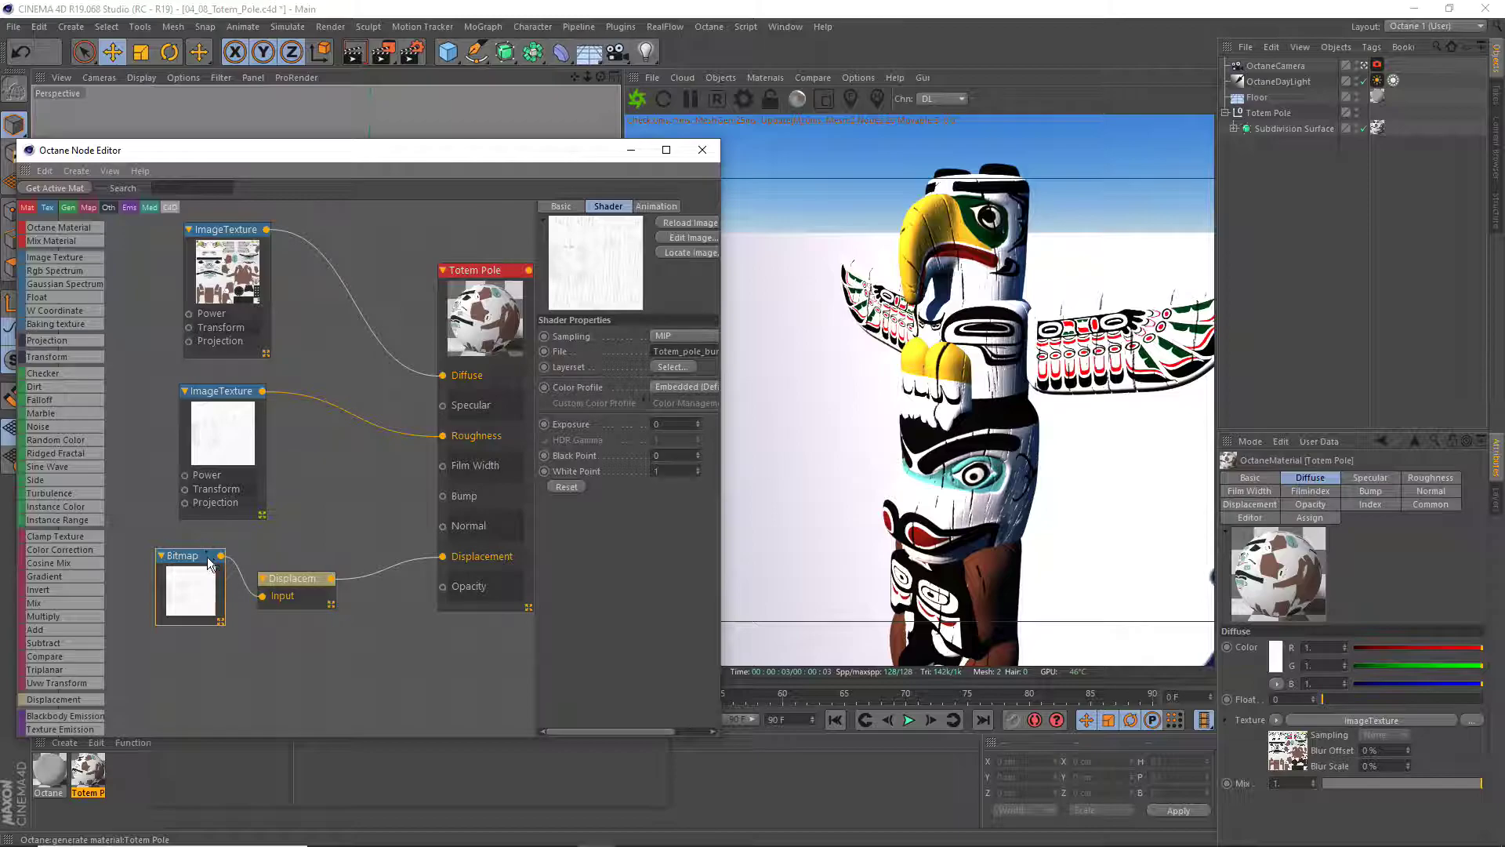
key(Delete)
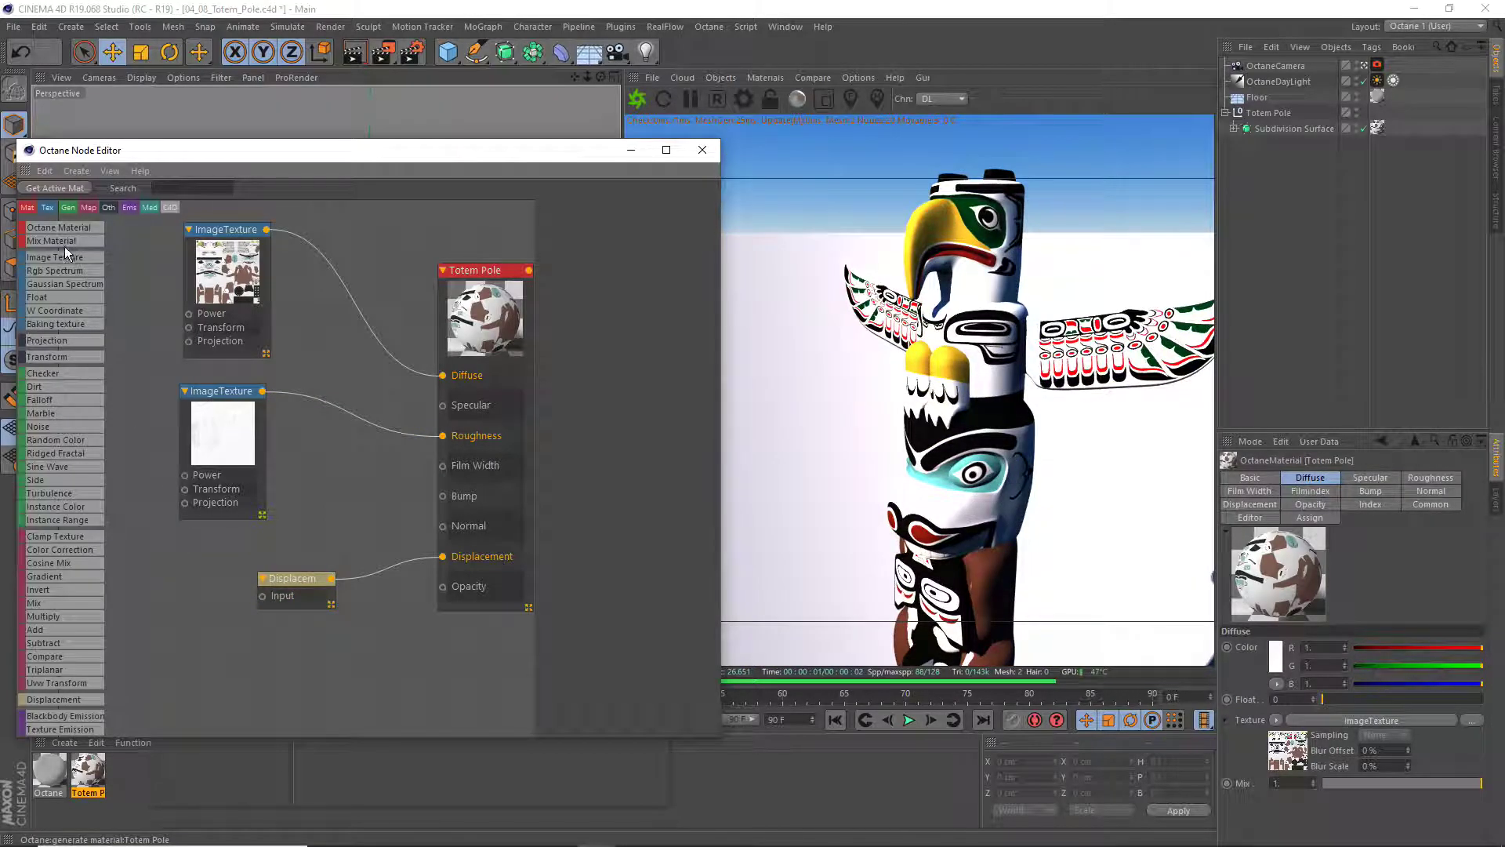
Place a new empty Image Texture node below the existing texture nodes
click(50, 256)
click(177, 577)
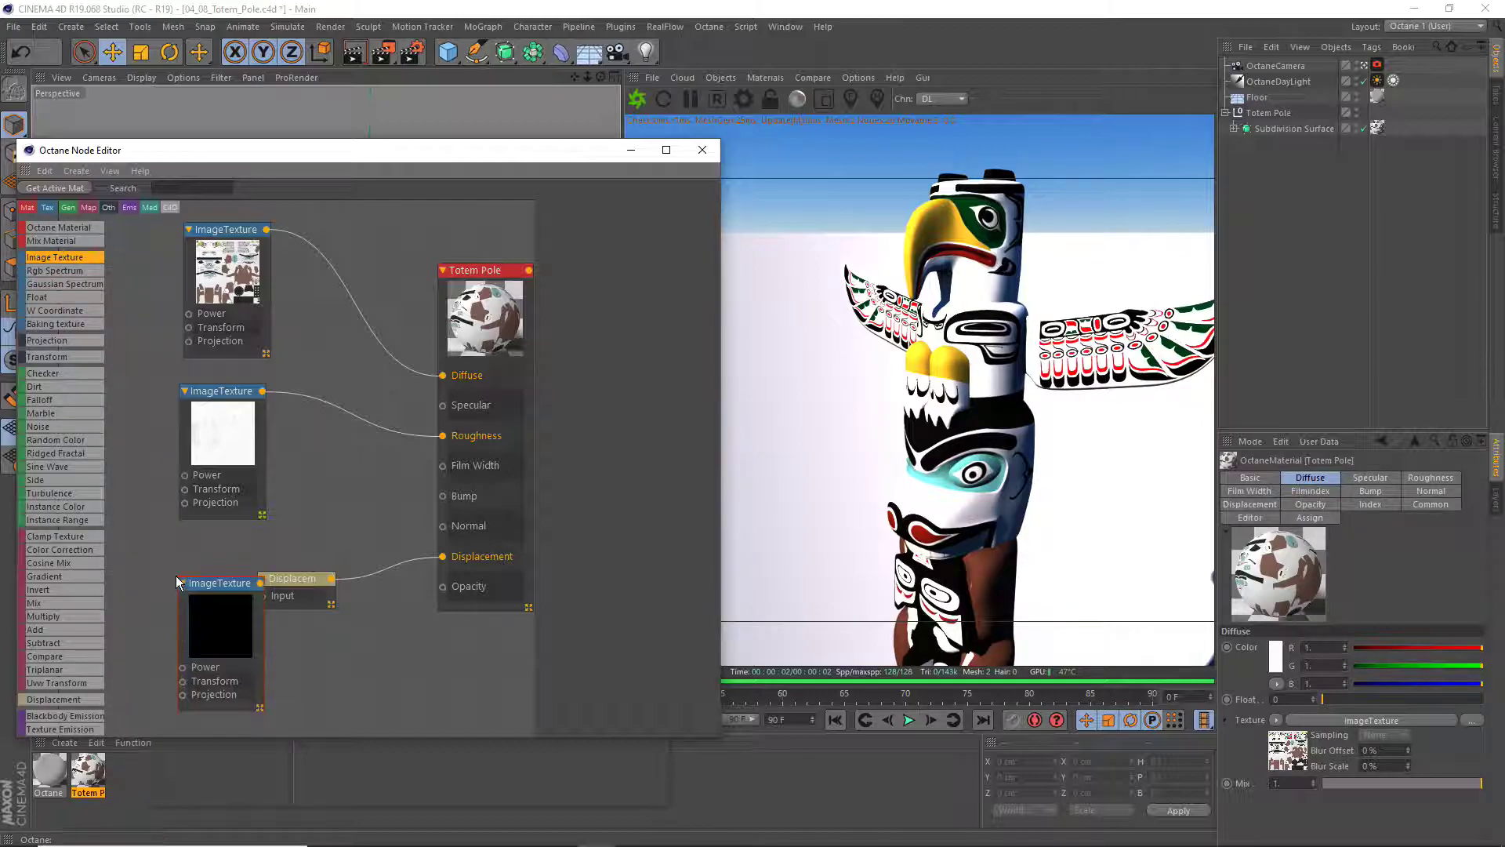
drag(207, 582, 189, 553)
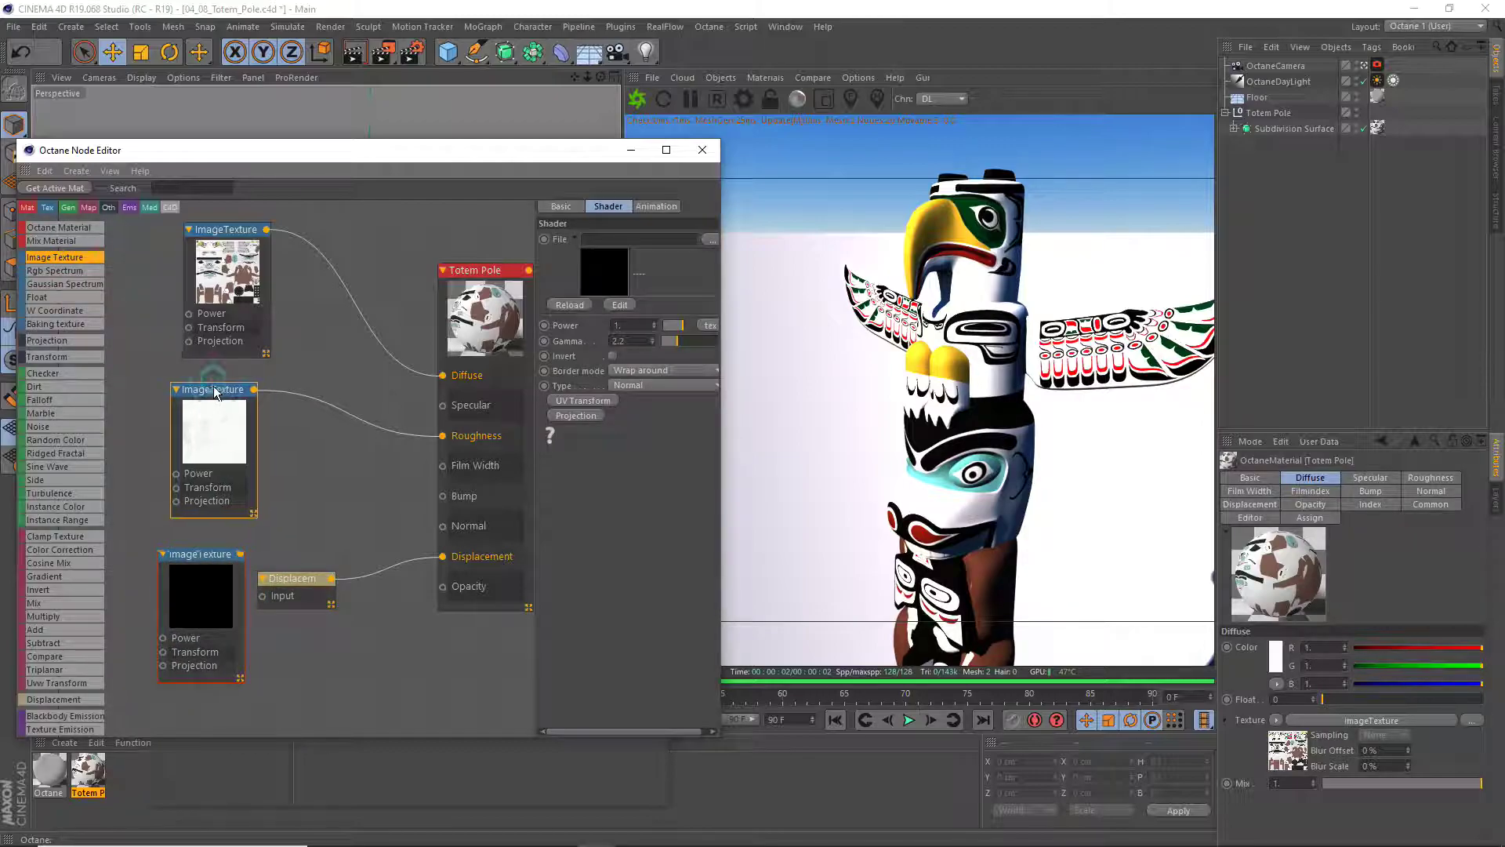
drag(234, 458, 221, 455)
drag(220, 243, 204, 246)
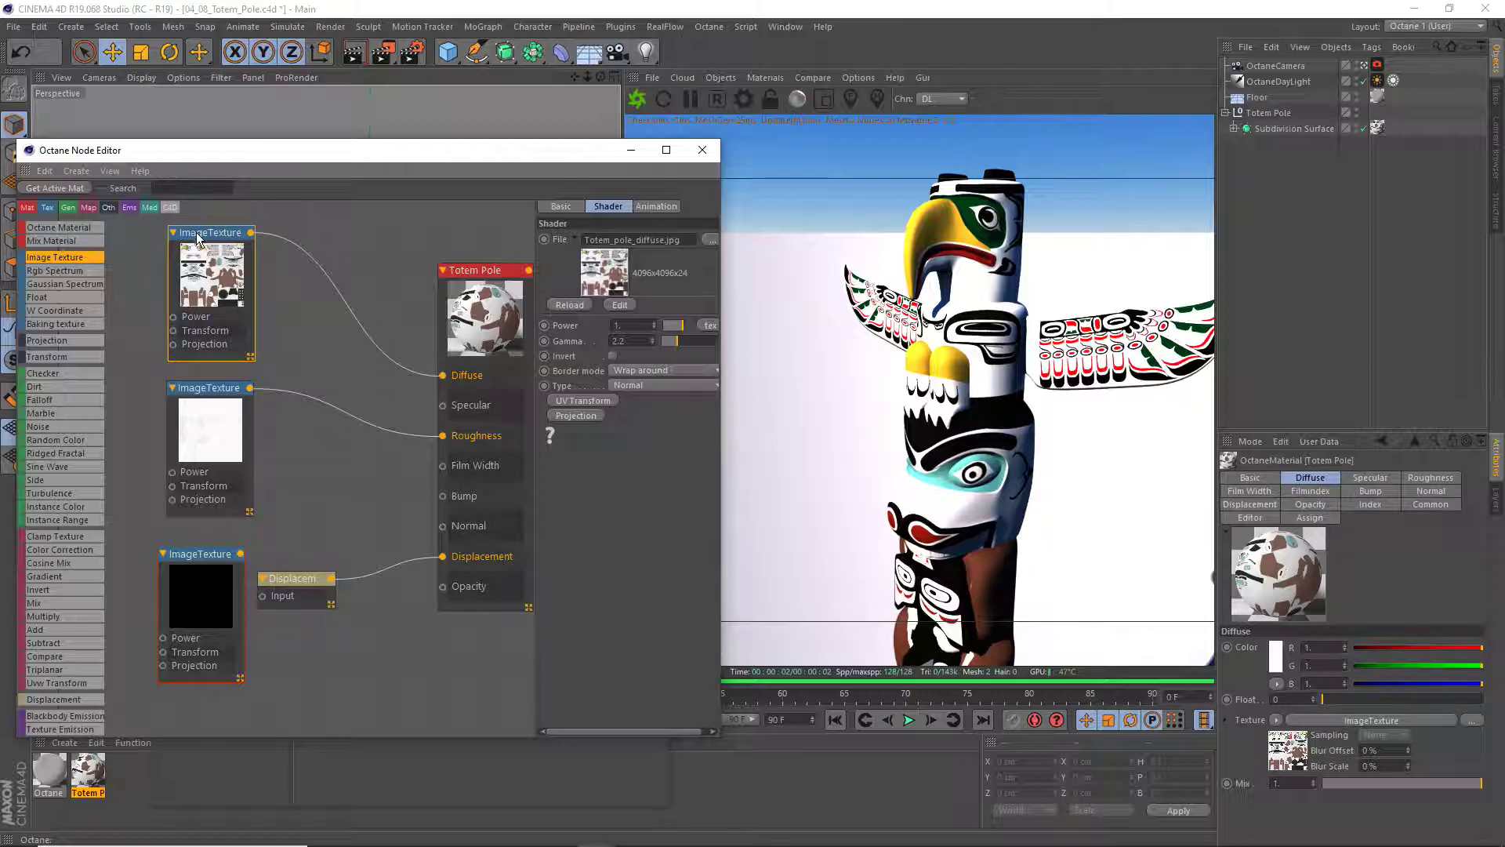
click(215, 556)
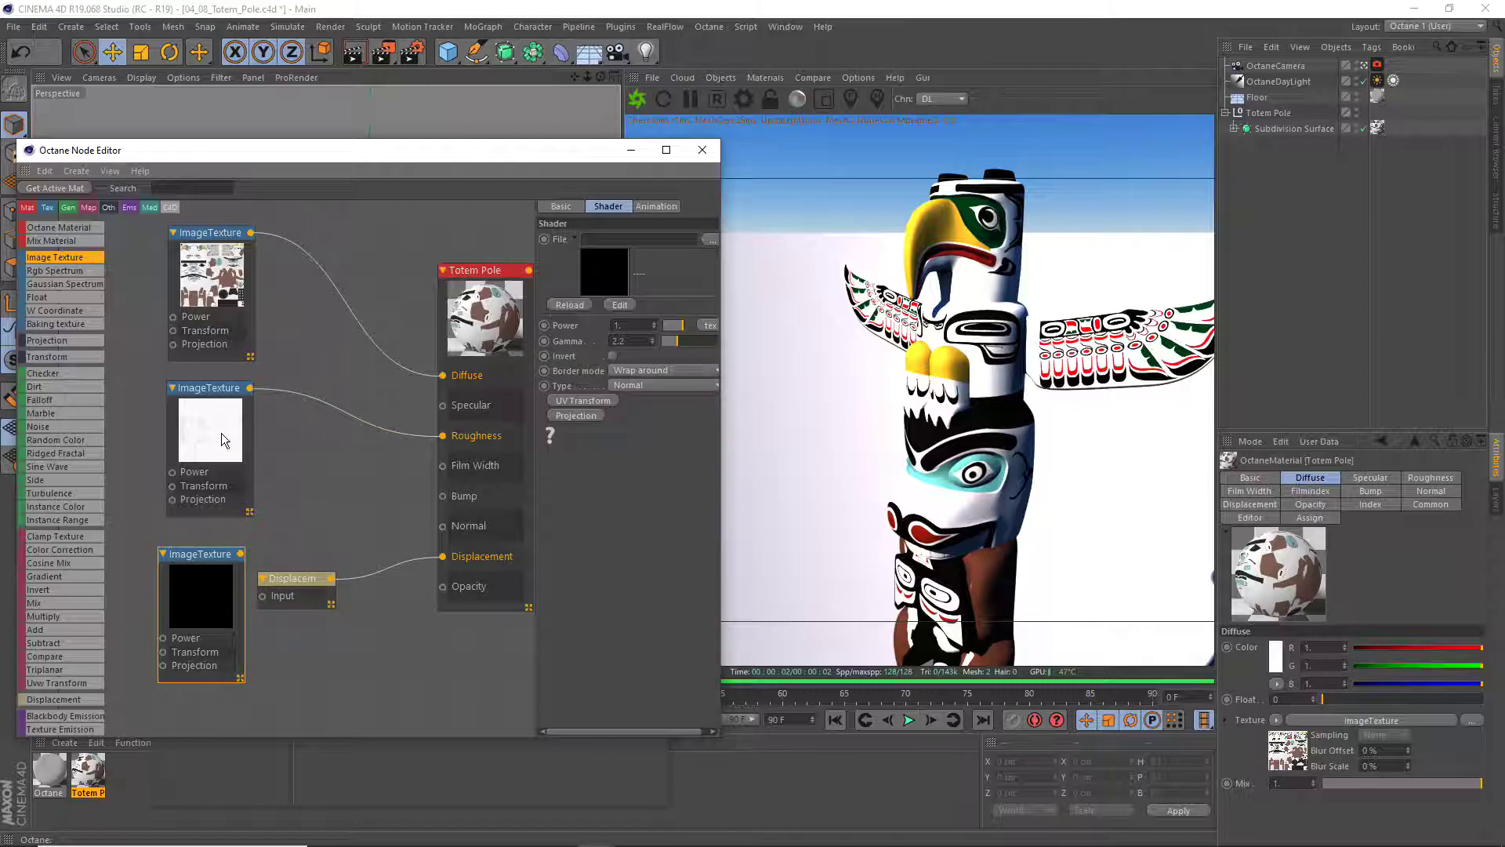
Copy the bump node's file name and paste it to load Totem_pole_bump.jpg into the new node
click(219, 387)
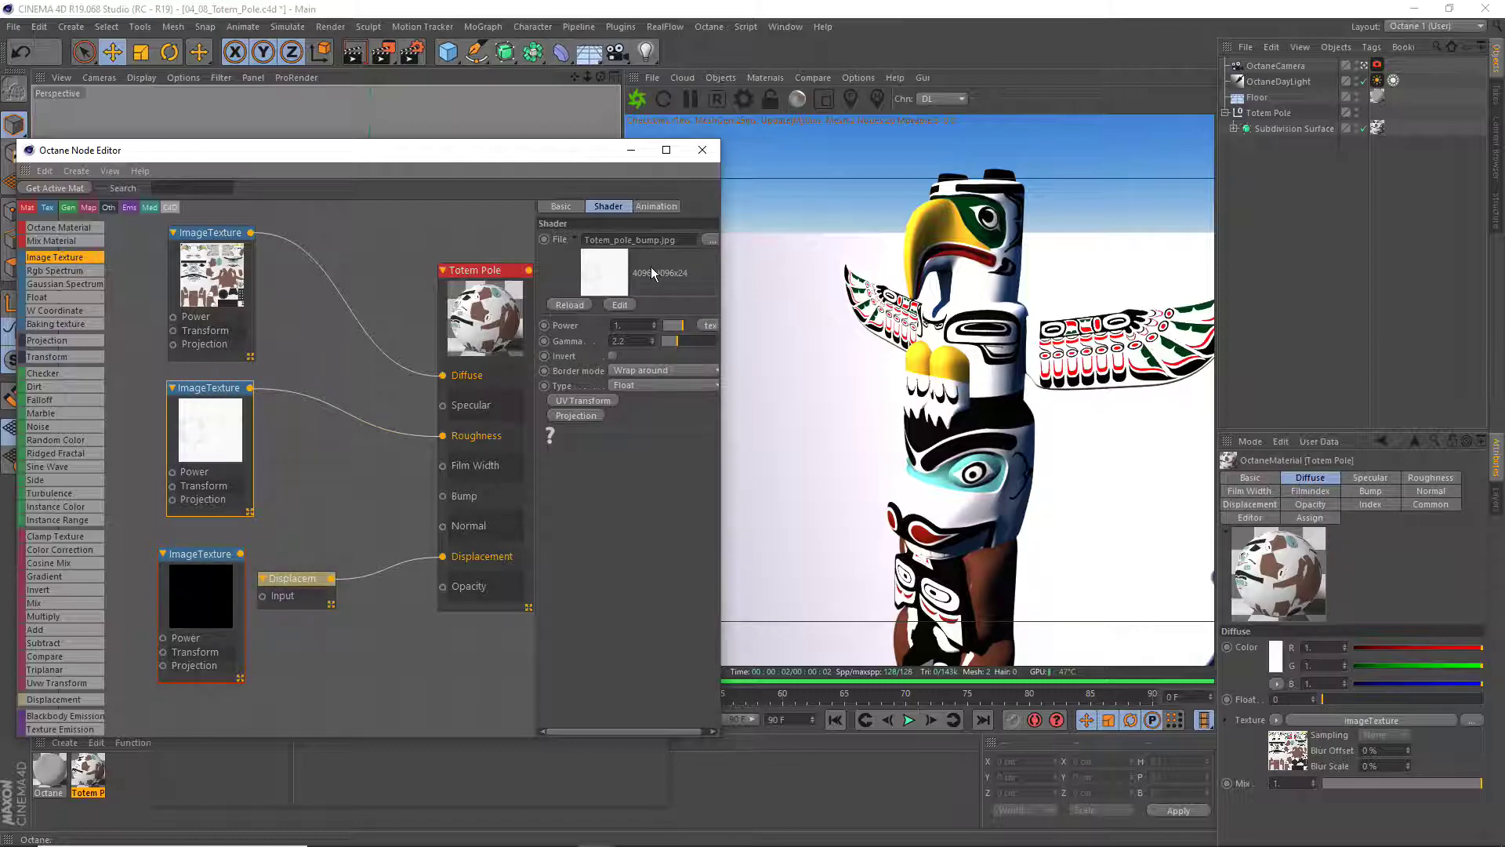
click(711, 239)
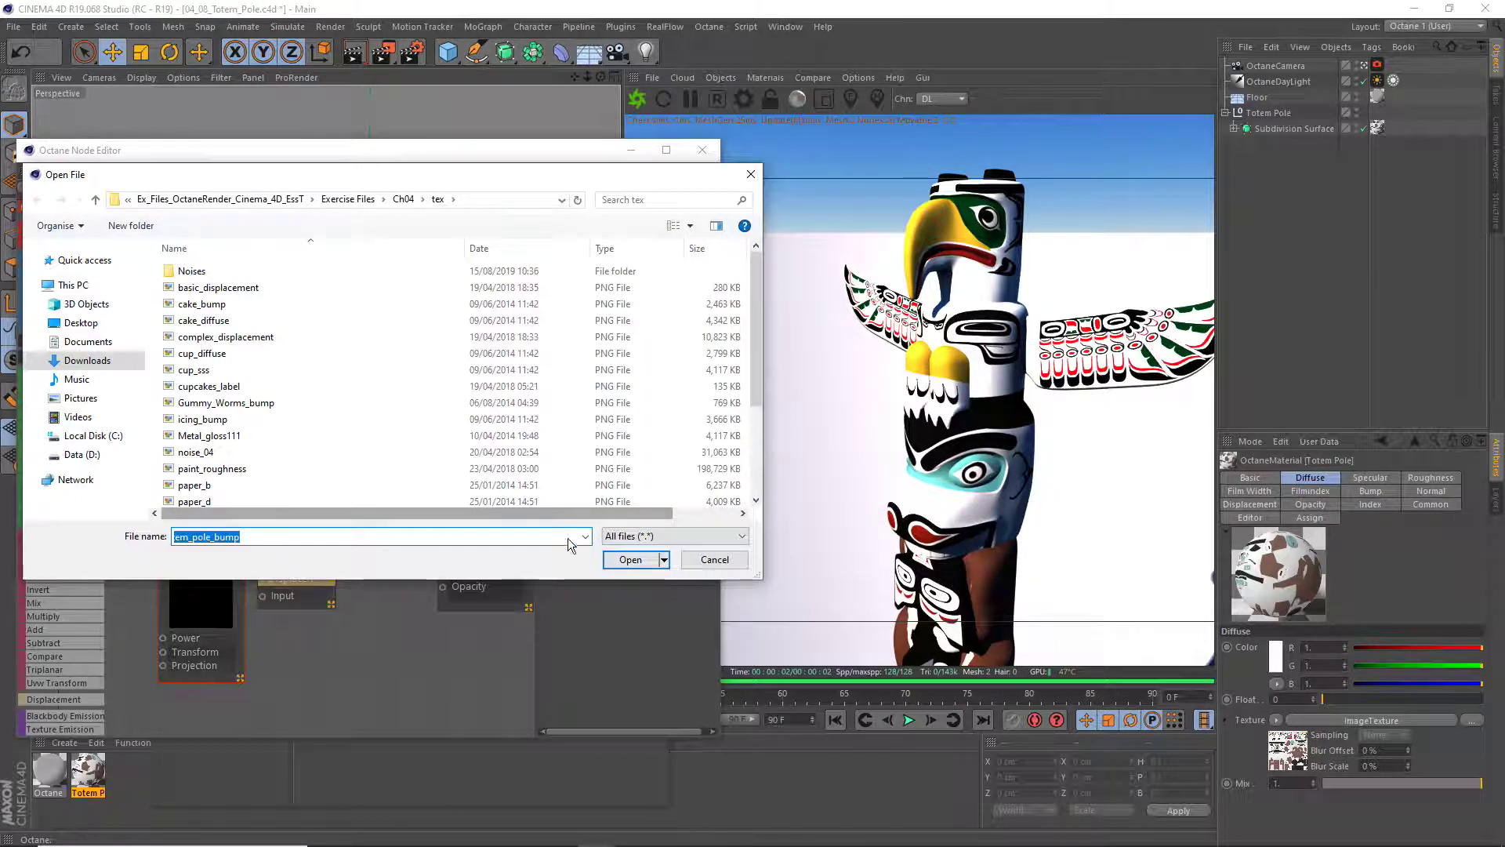
click(706, 565)
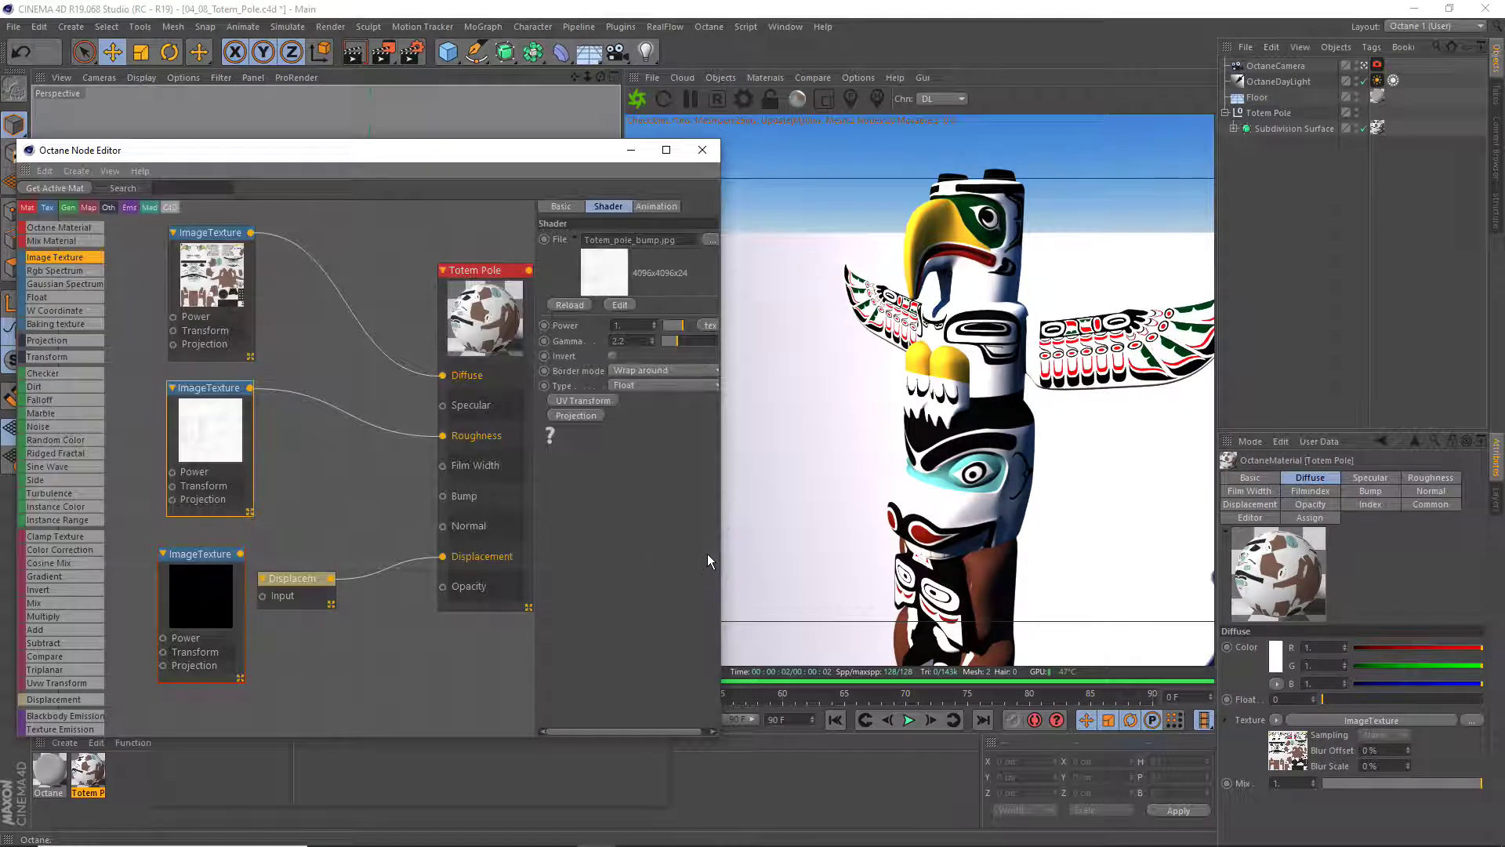
click(212, 561)
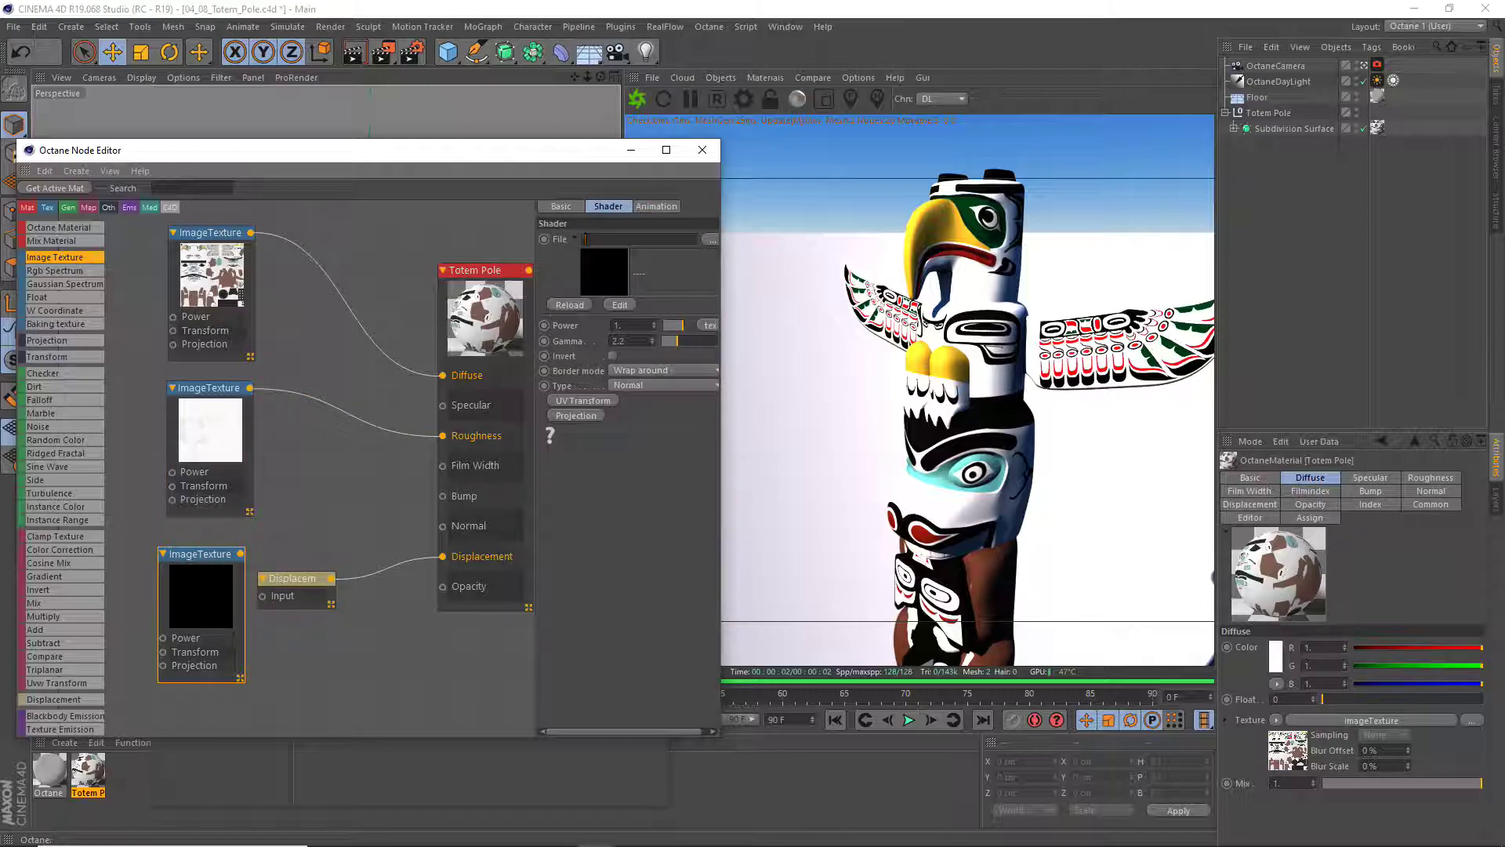
text(Totem_pole_bump.jpg)
click(327, 539)
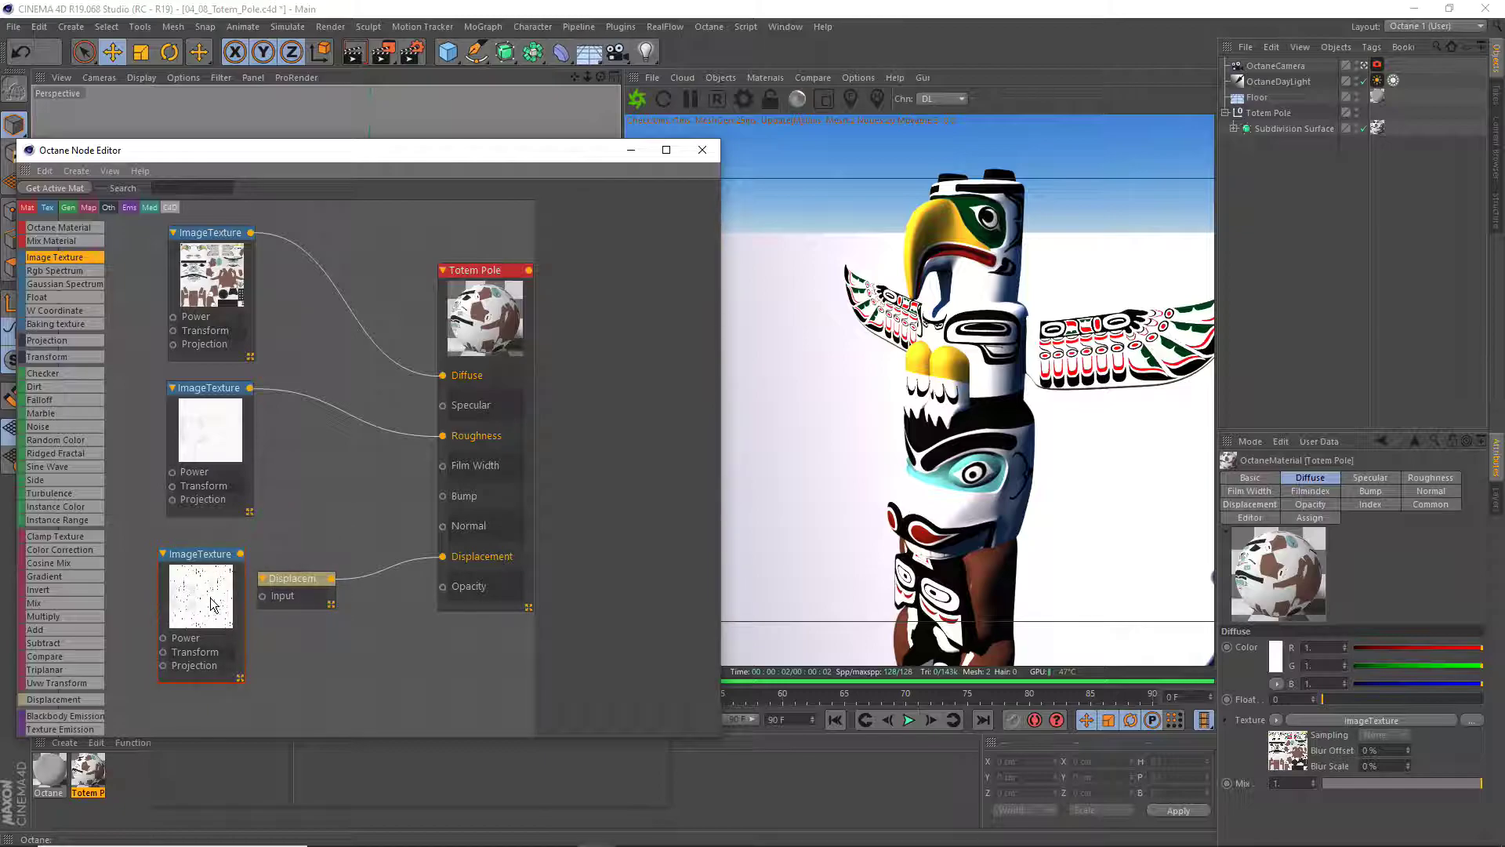
Move the bump texture and Displacement nodes together, then refresh and zoom the Live Viewer render
drag(230, 568, 213, 583)
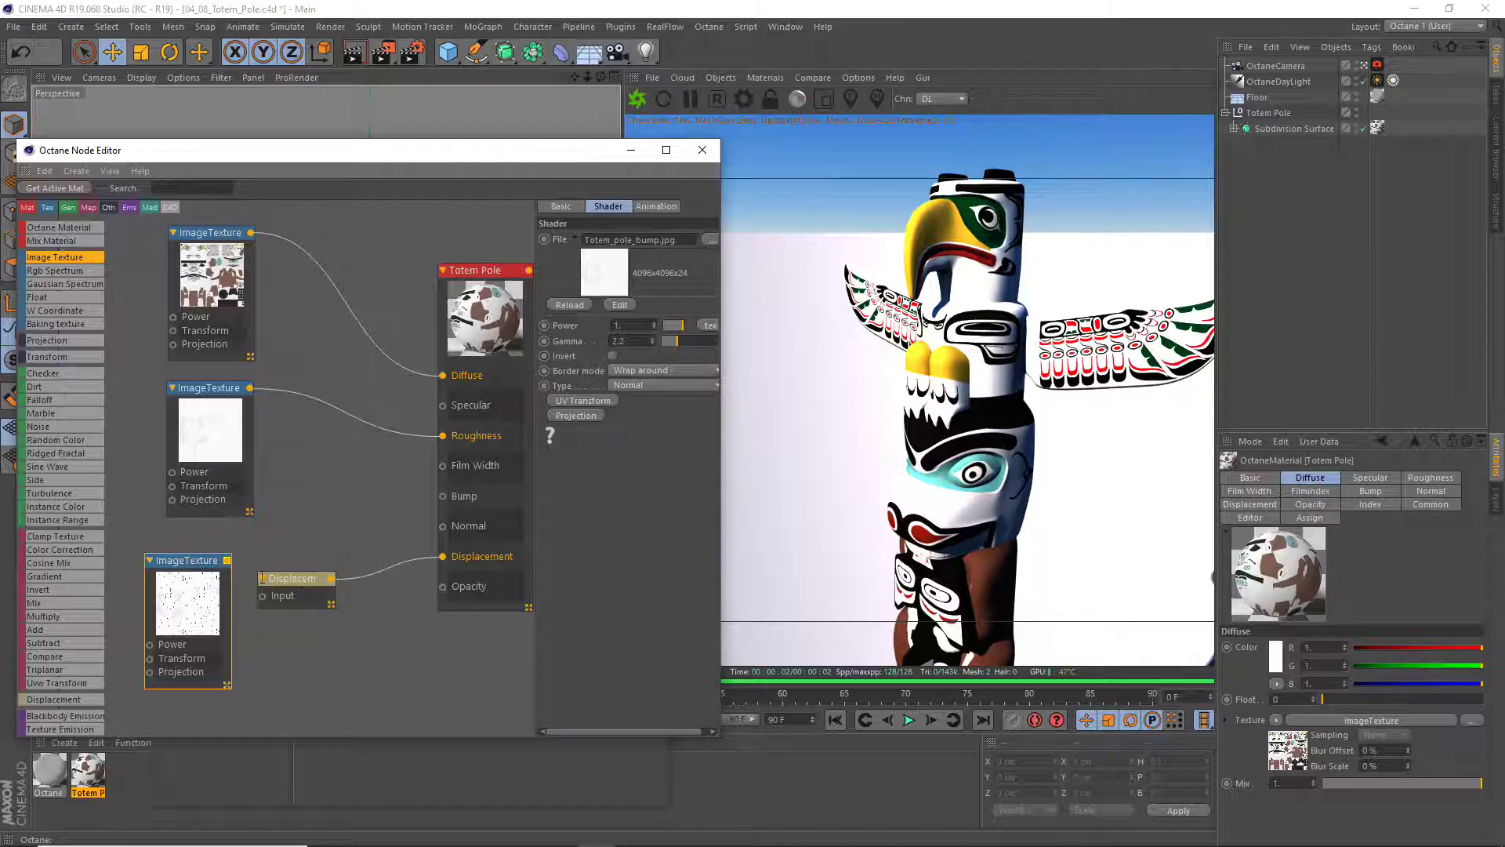
mouse_move(284, 578)
mouse_down()
mouse_move(307, 561)
mouse_move(289, 577)
mouse_up()
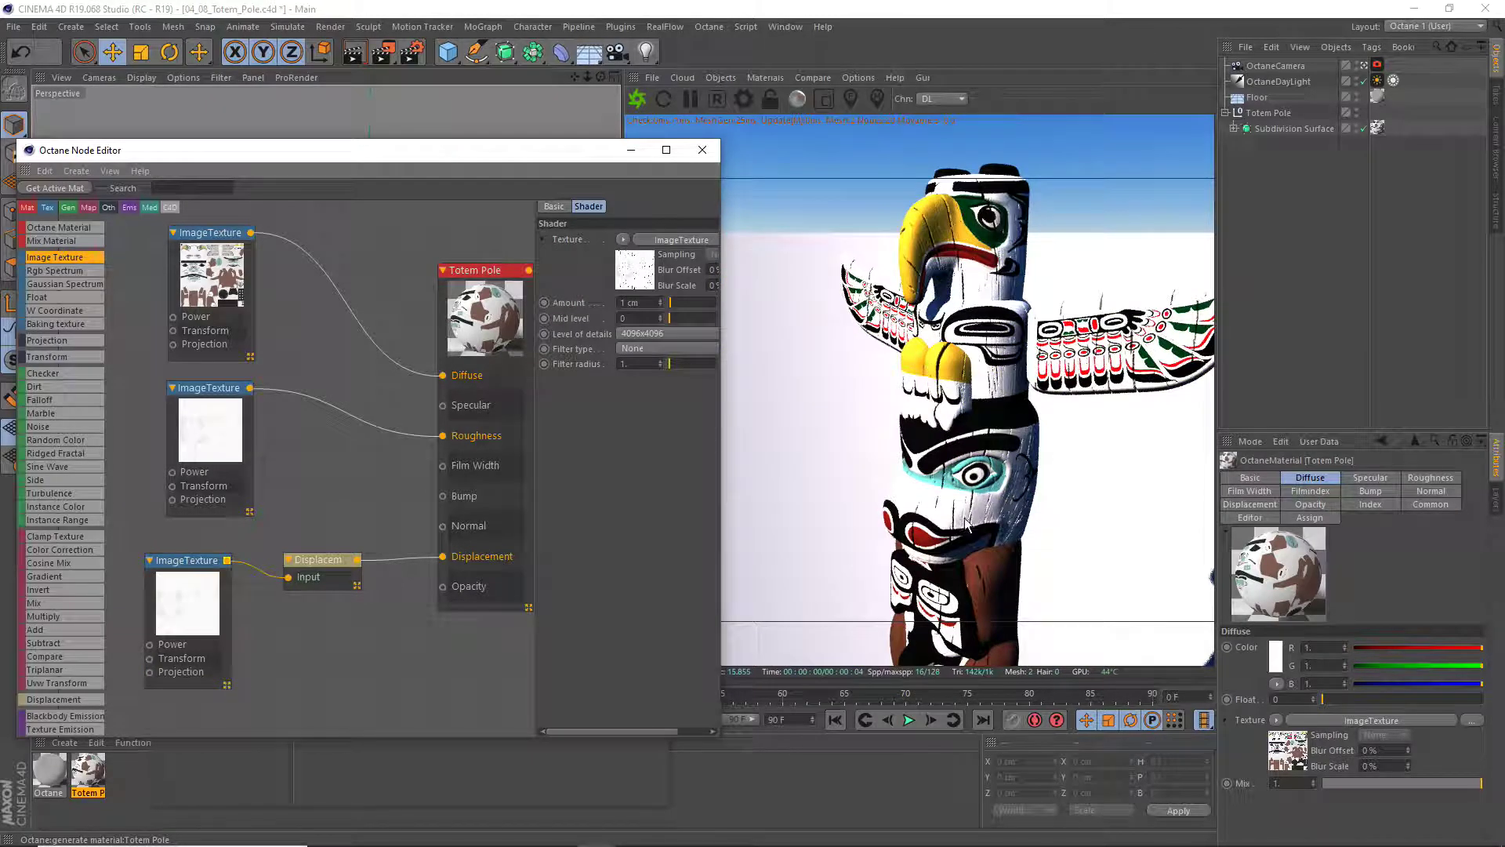
click(1015, 418)
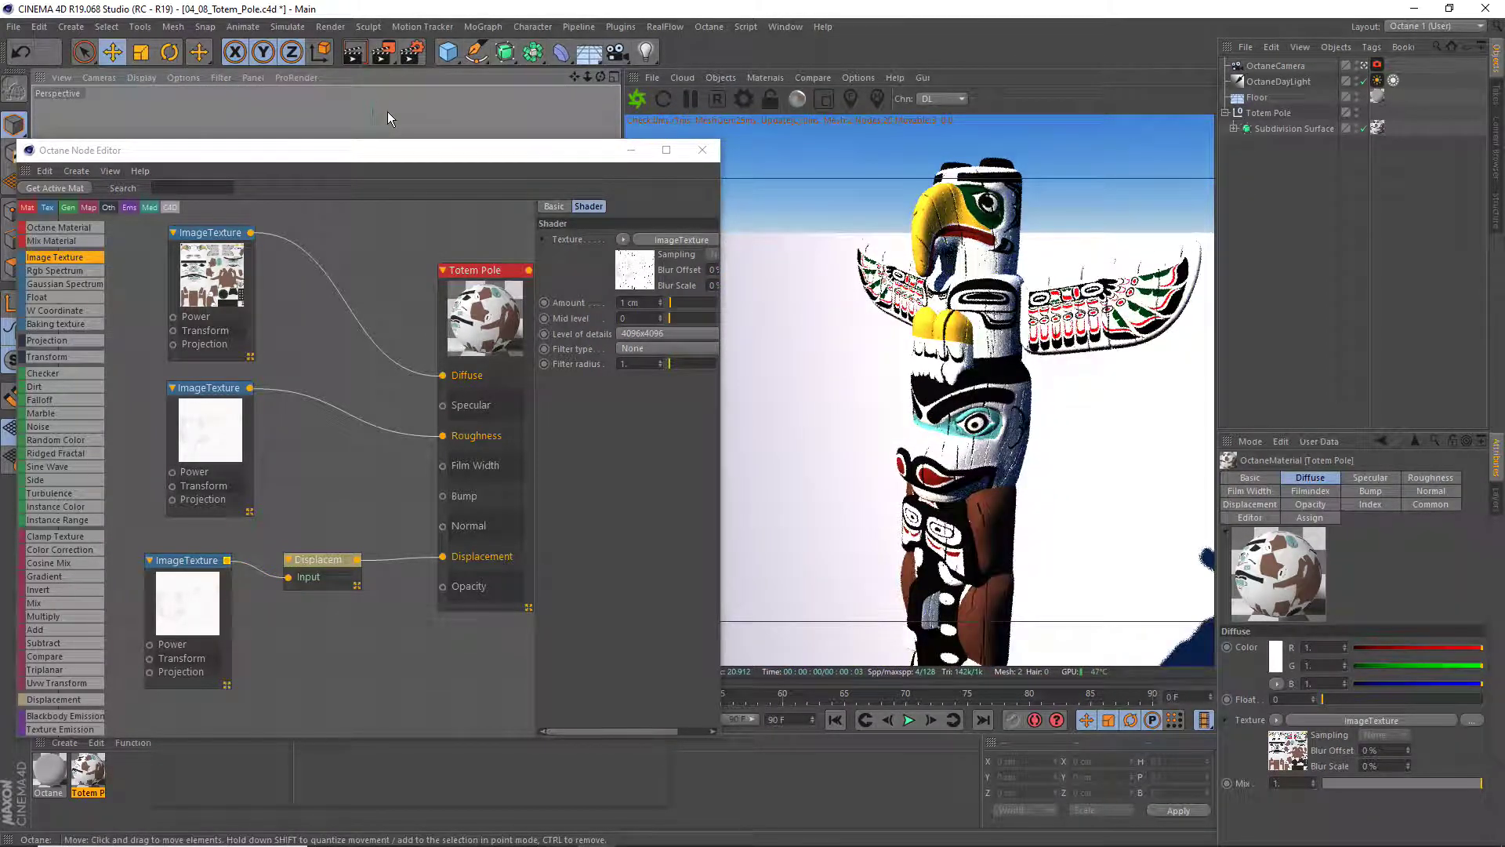
scroll(387, 116, up, 5)
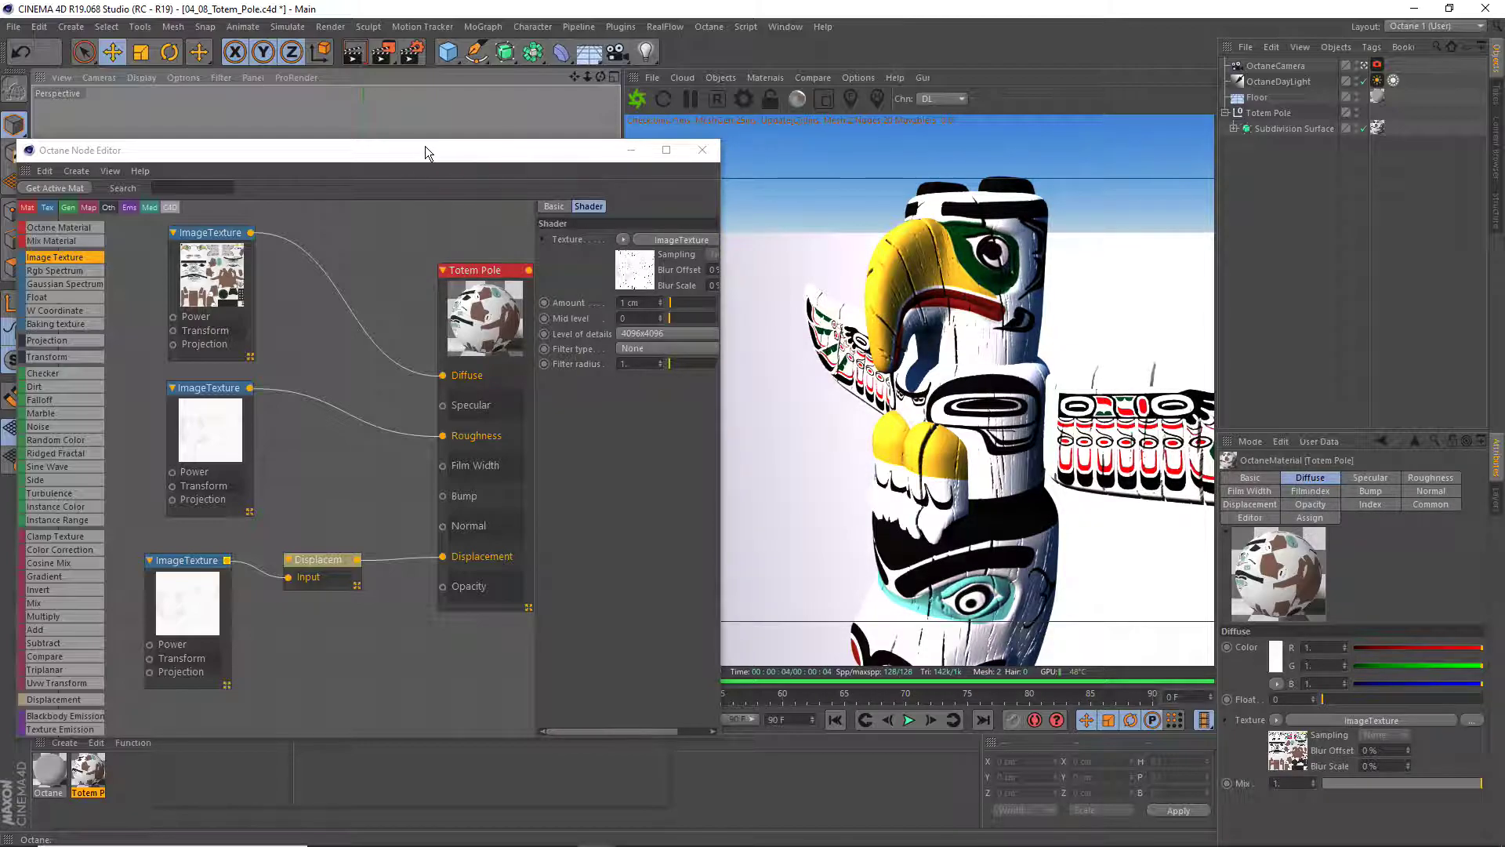
drag(425, 145, 442, 124)
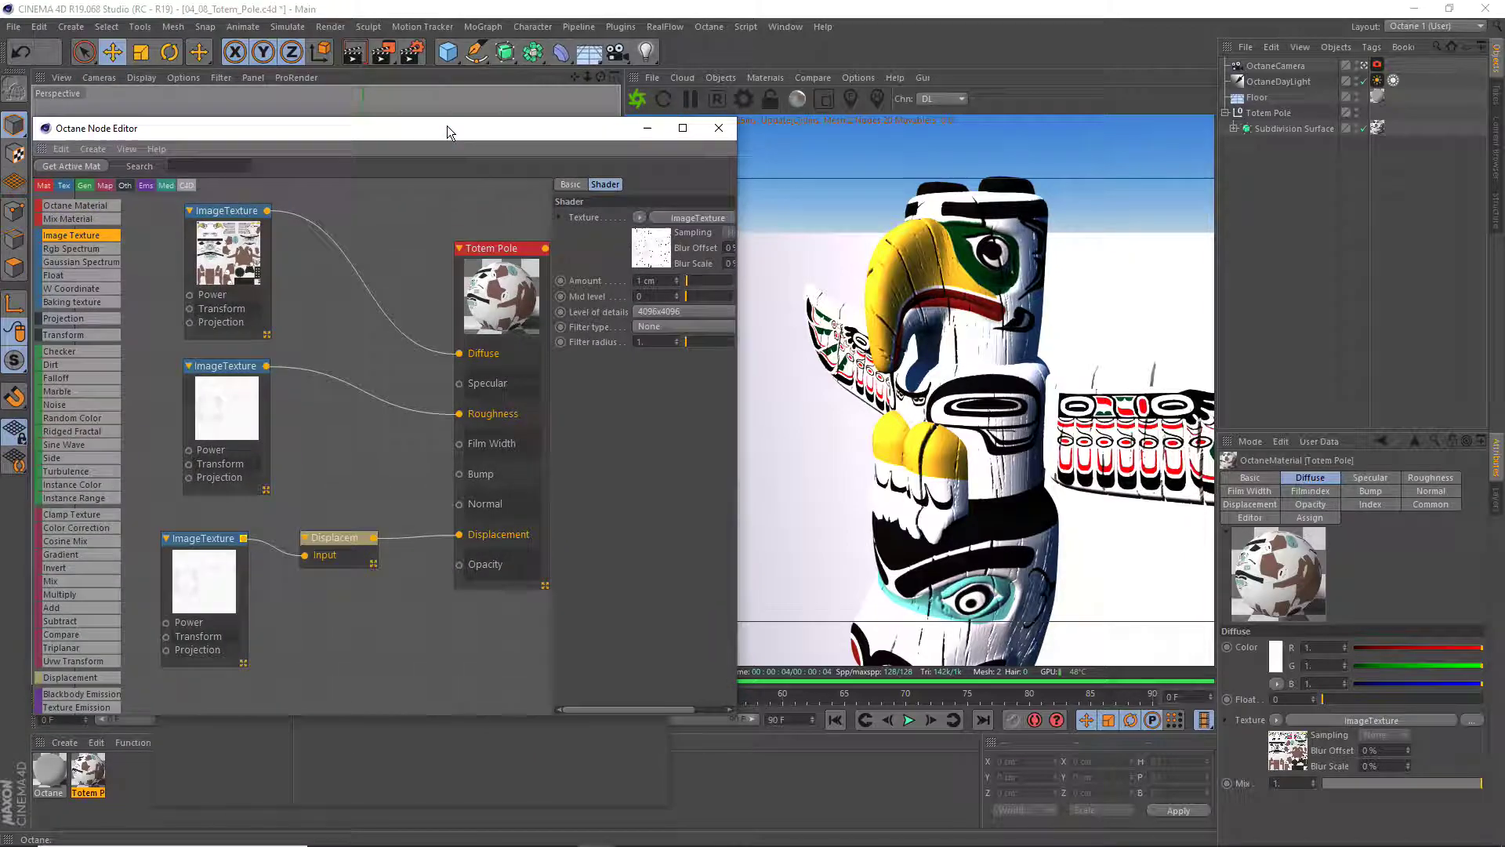
Delete the Displacement node and drag a replacement beside the bump texture
click(346, 541)
key(Delete)
click(210, 538)
drag(210, 538, 220, 531)
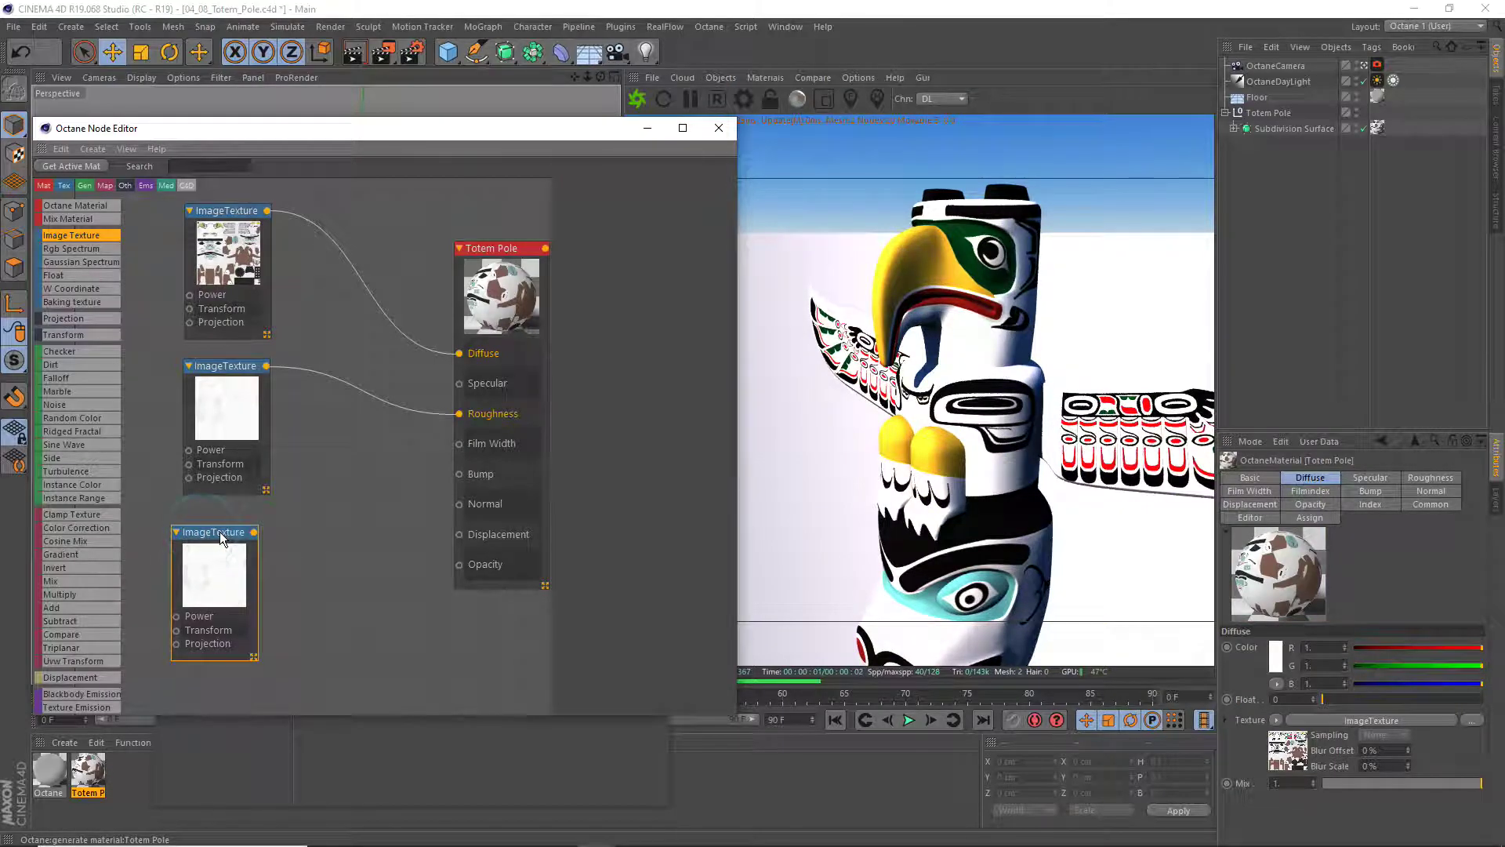
mouse_move(61, 676)
mouse_down()
mouse_move(257, 605)
mouse_move(362, 544)
mouse_up()
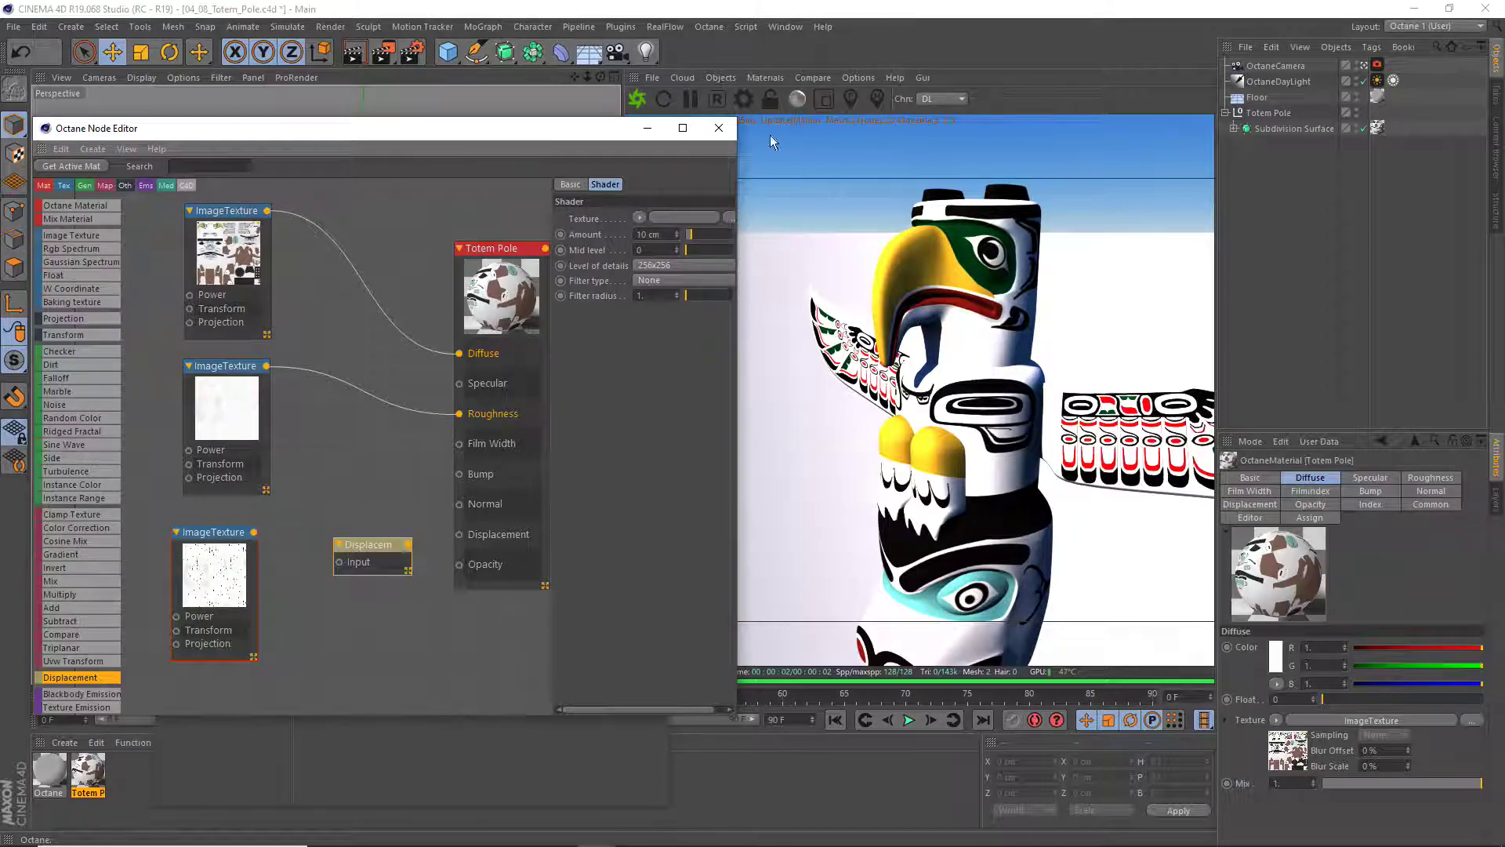
Reopen the material's node editor from its Displacement settings and move it aside to uncover the render
click(718, 128)
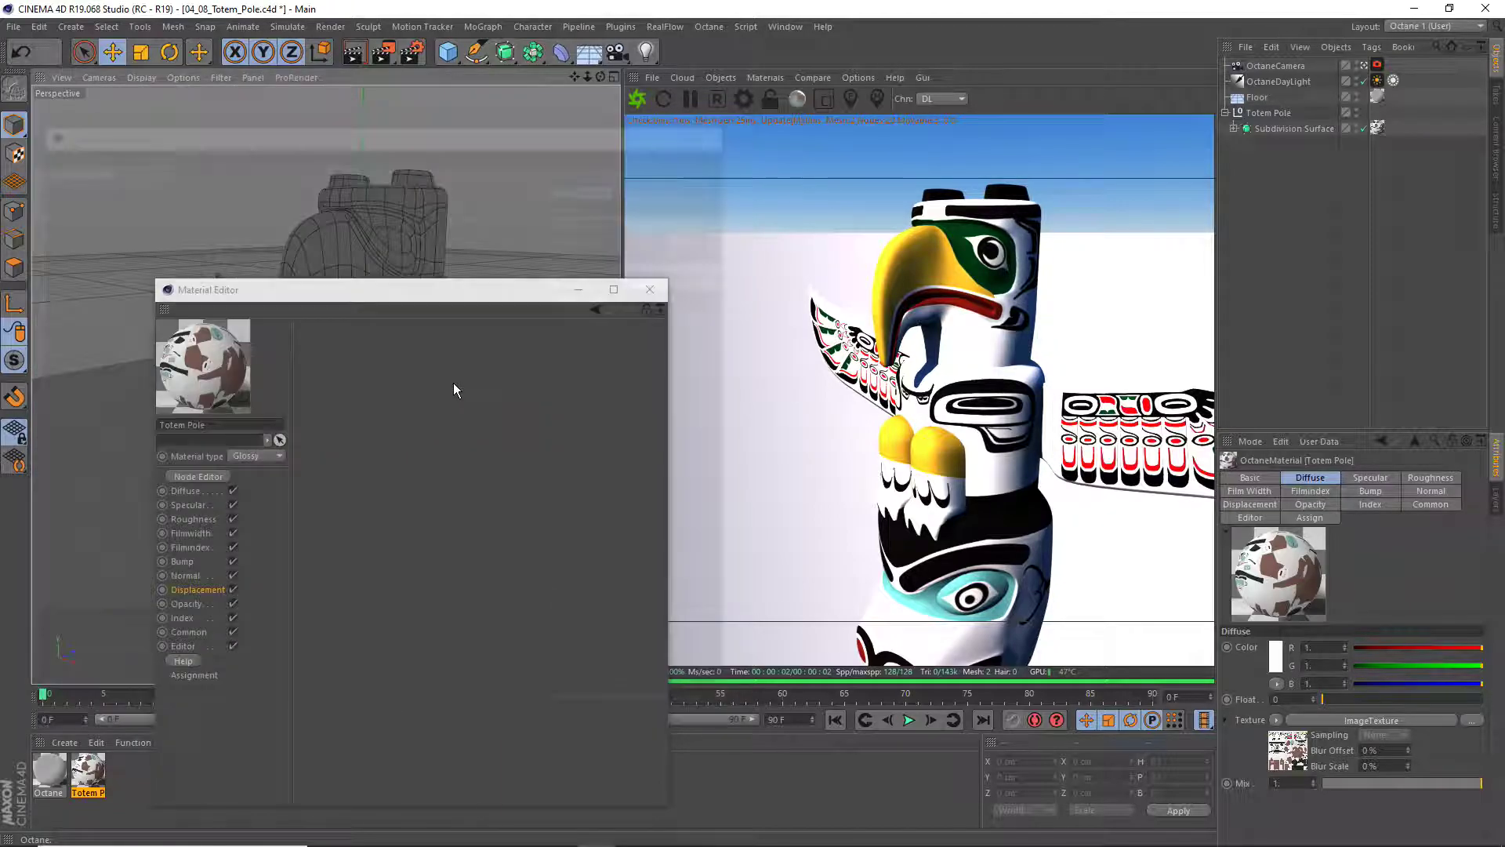
click(199, 589)
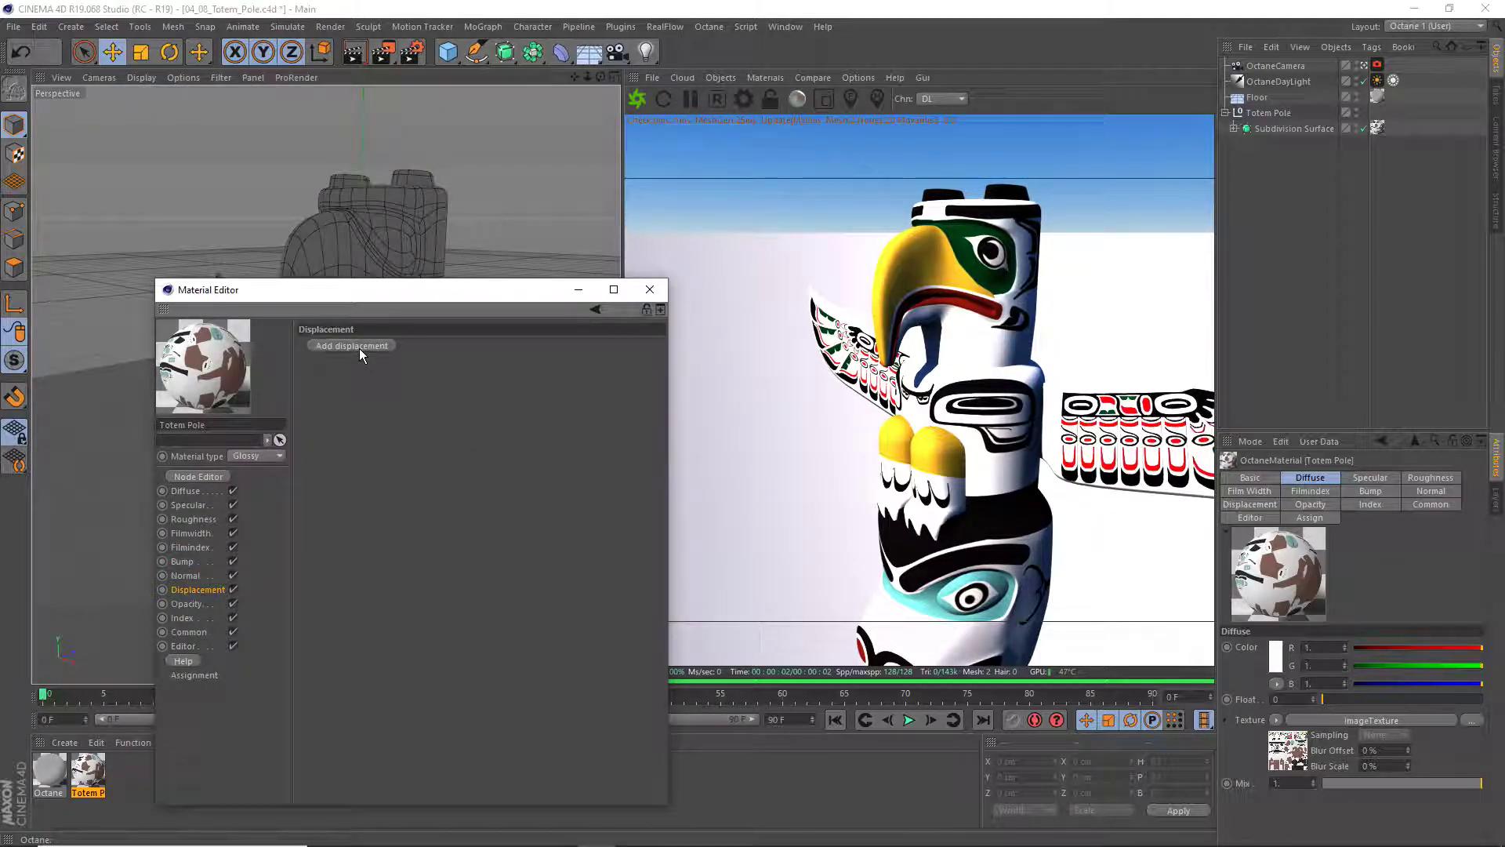
click(210, 476)
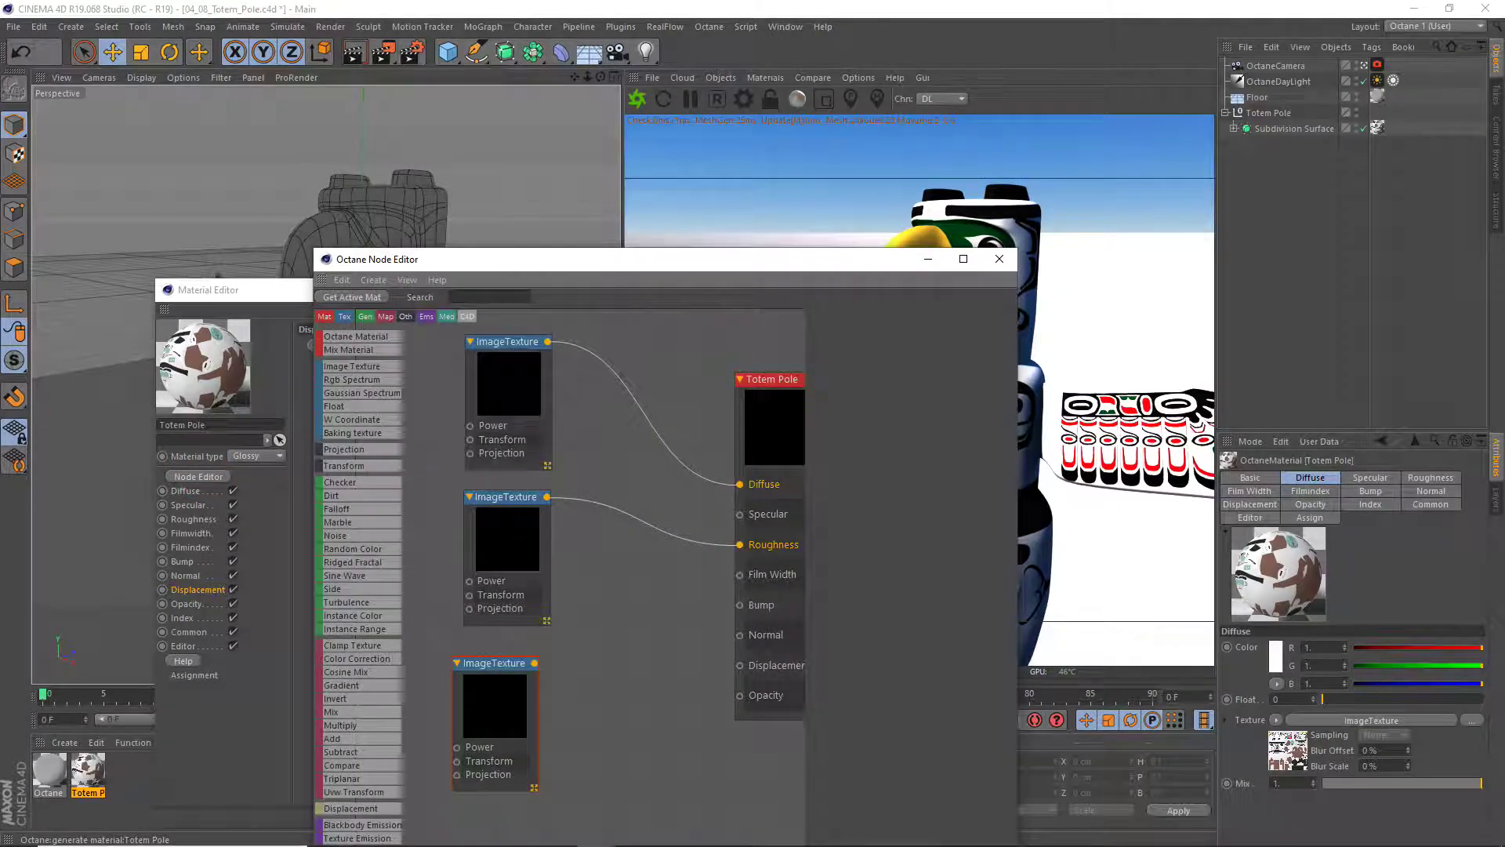
drag(522, 264, 218, 107)
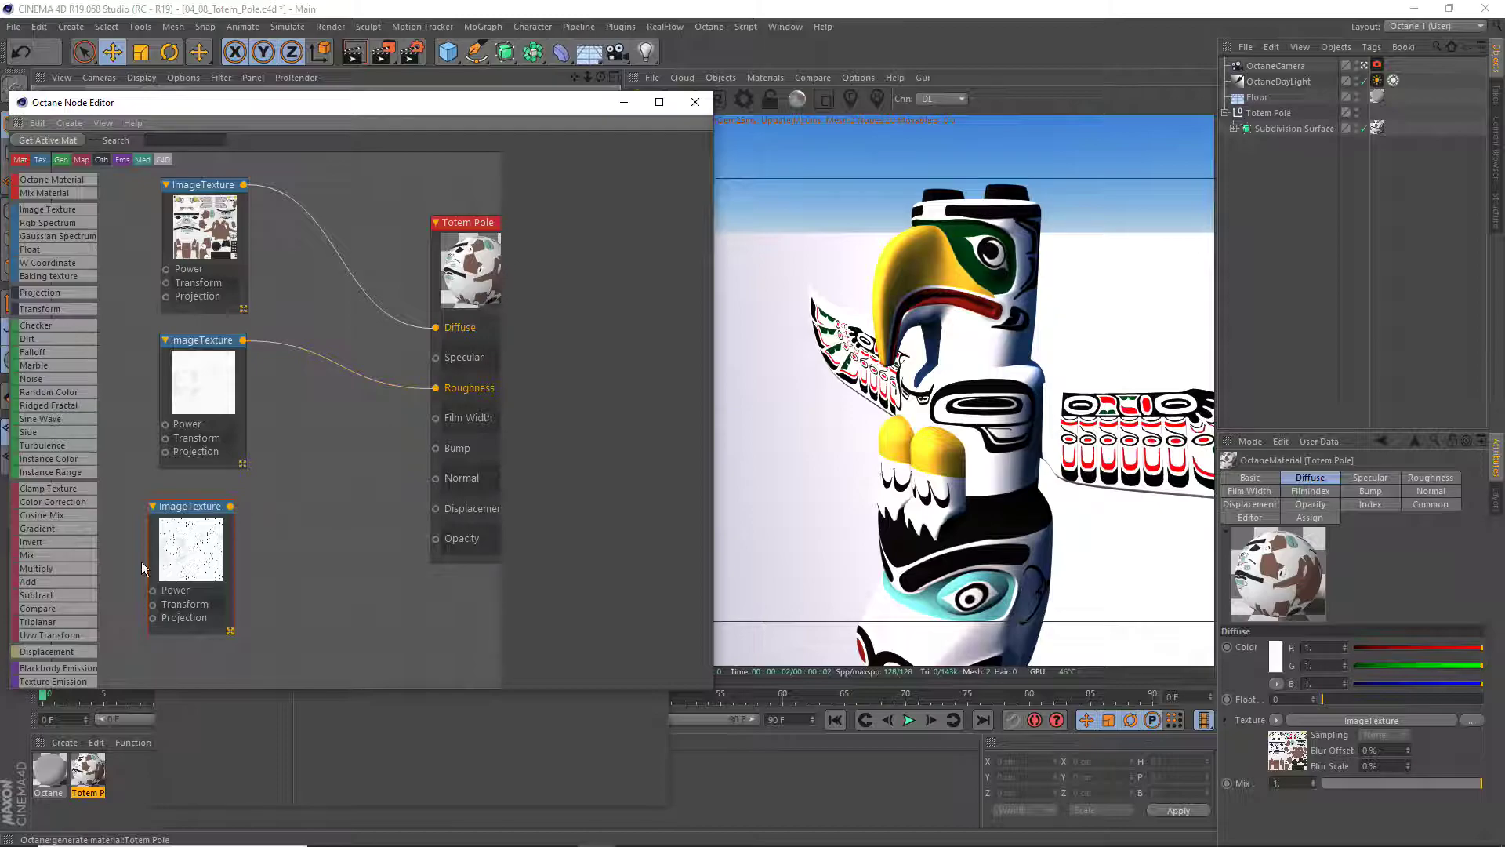
Add a Displacement node with 4096x4096 level of detail and a 1 cm amount
mouse_move(21, 648)
mouse_down()
mouse_move(303, 511)
mouse_move(306, 530)
mouse_move(436, 508)
mouse_up()
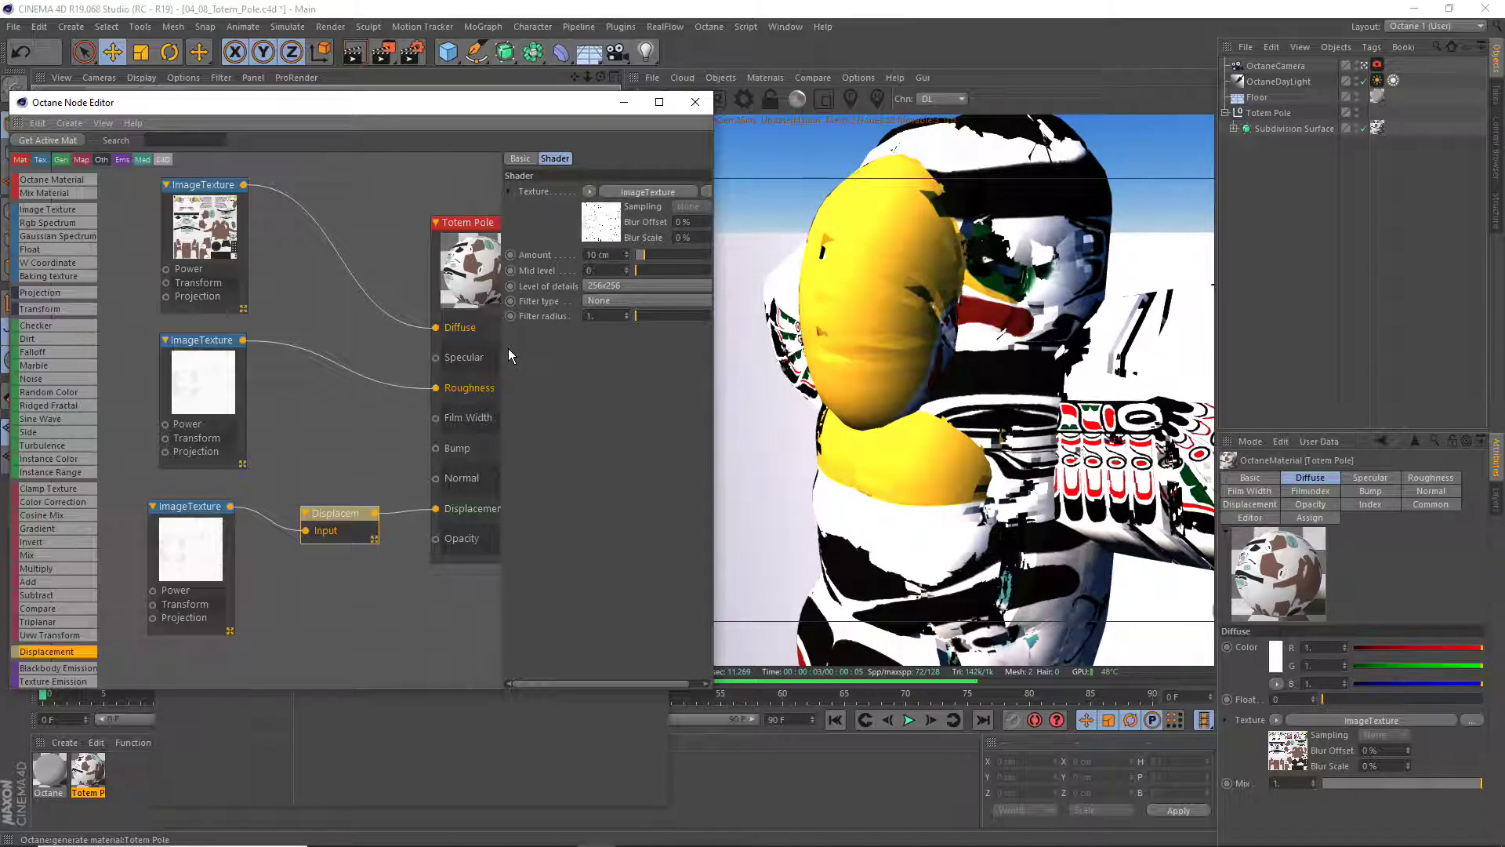
click(621, 285)
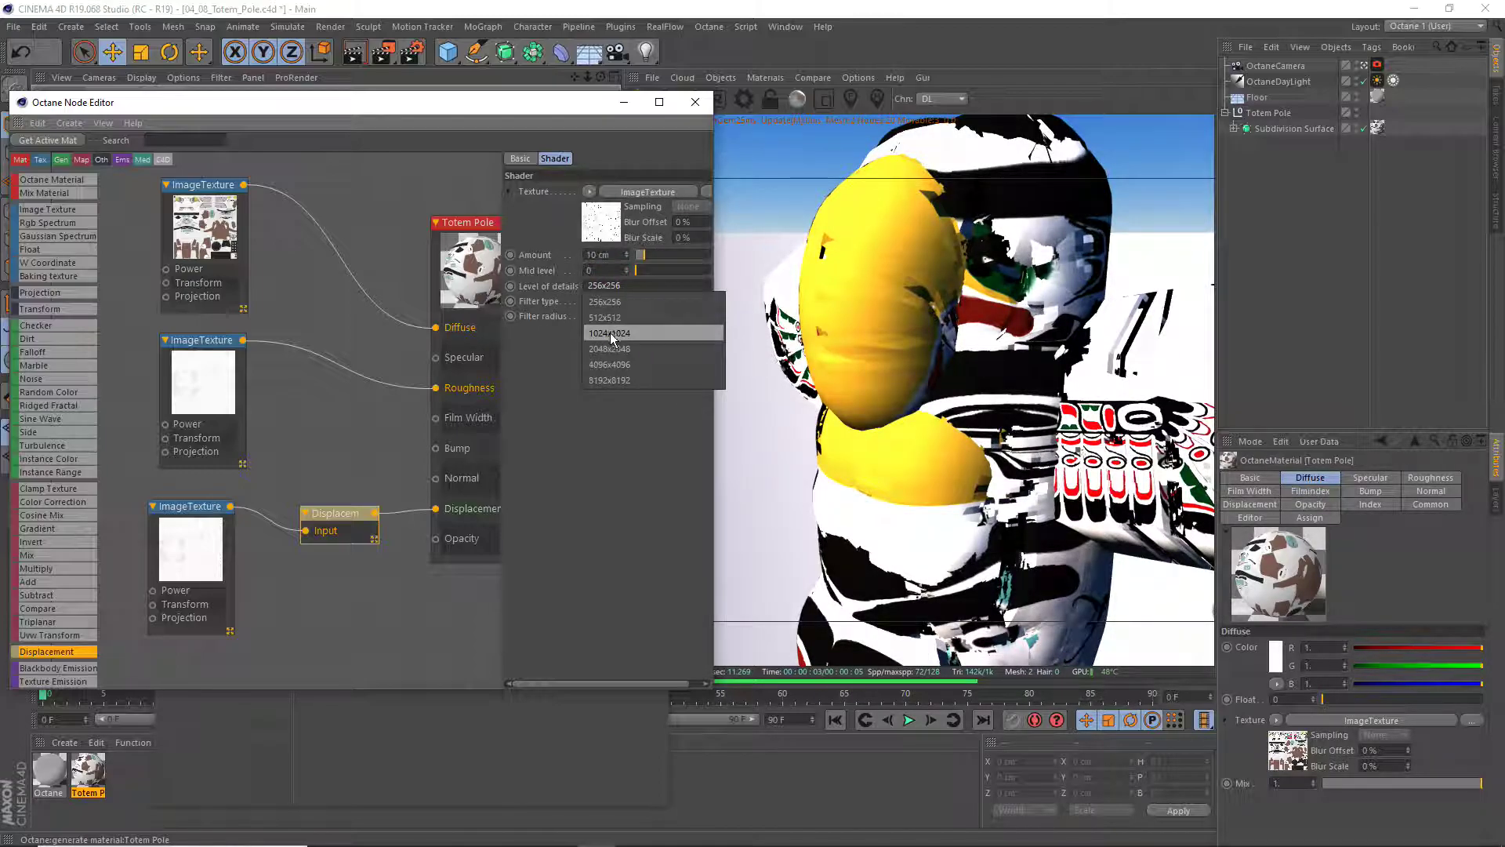
click(605, 364)
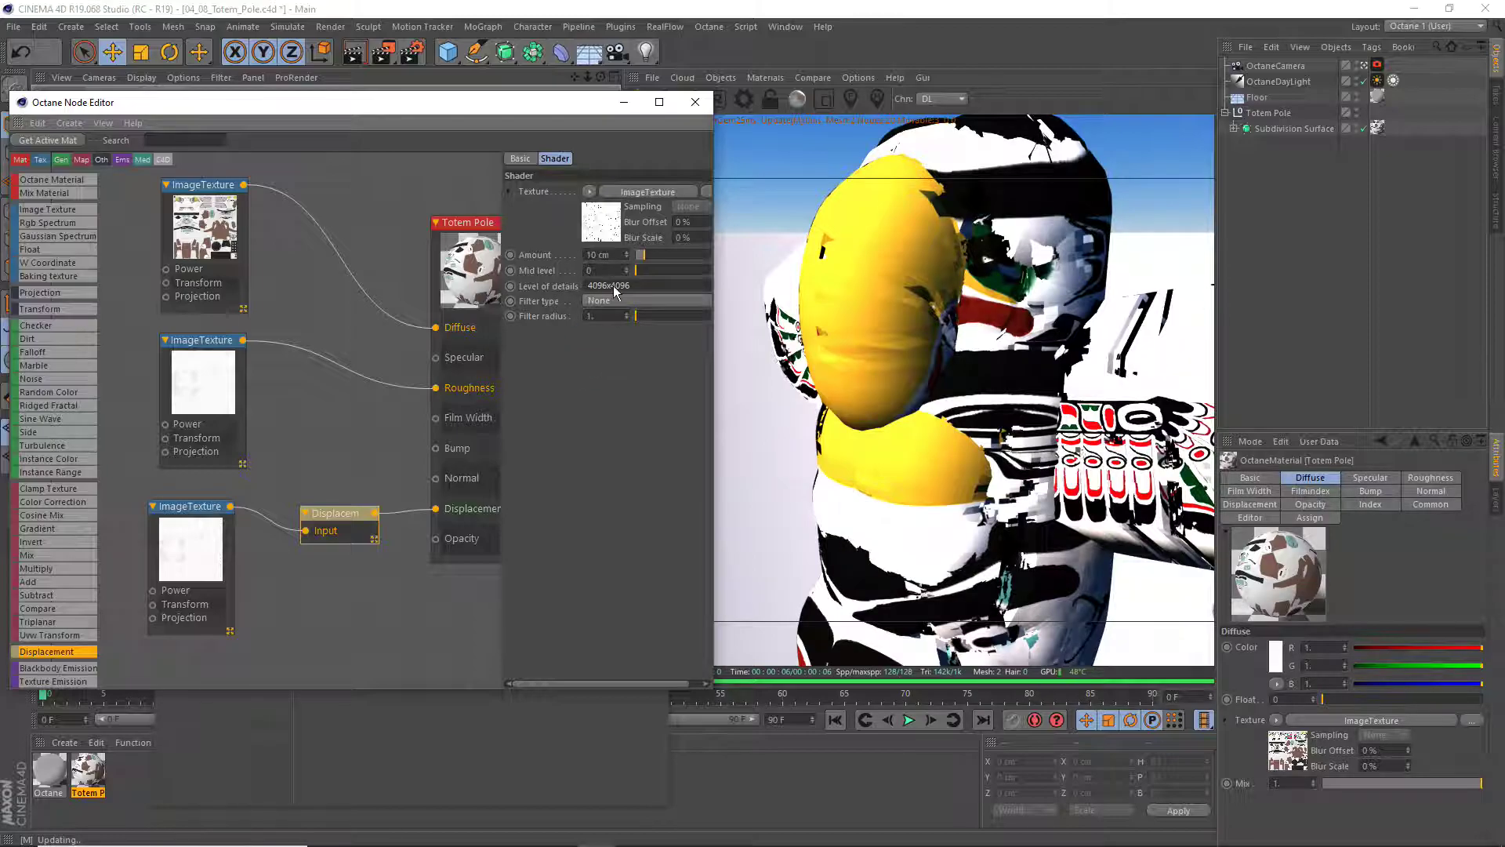
click(204, 188)
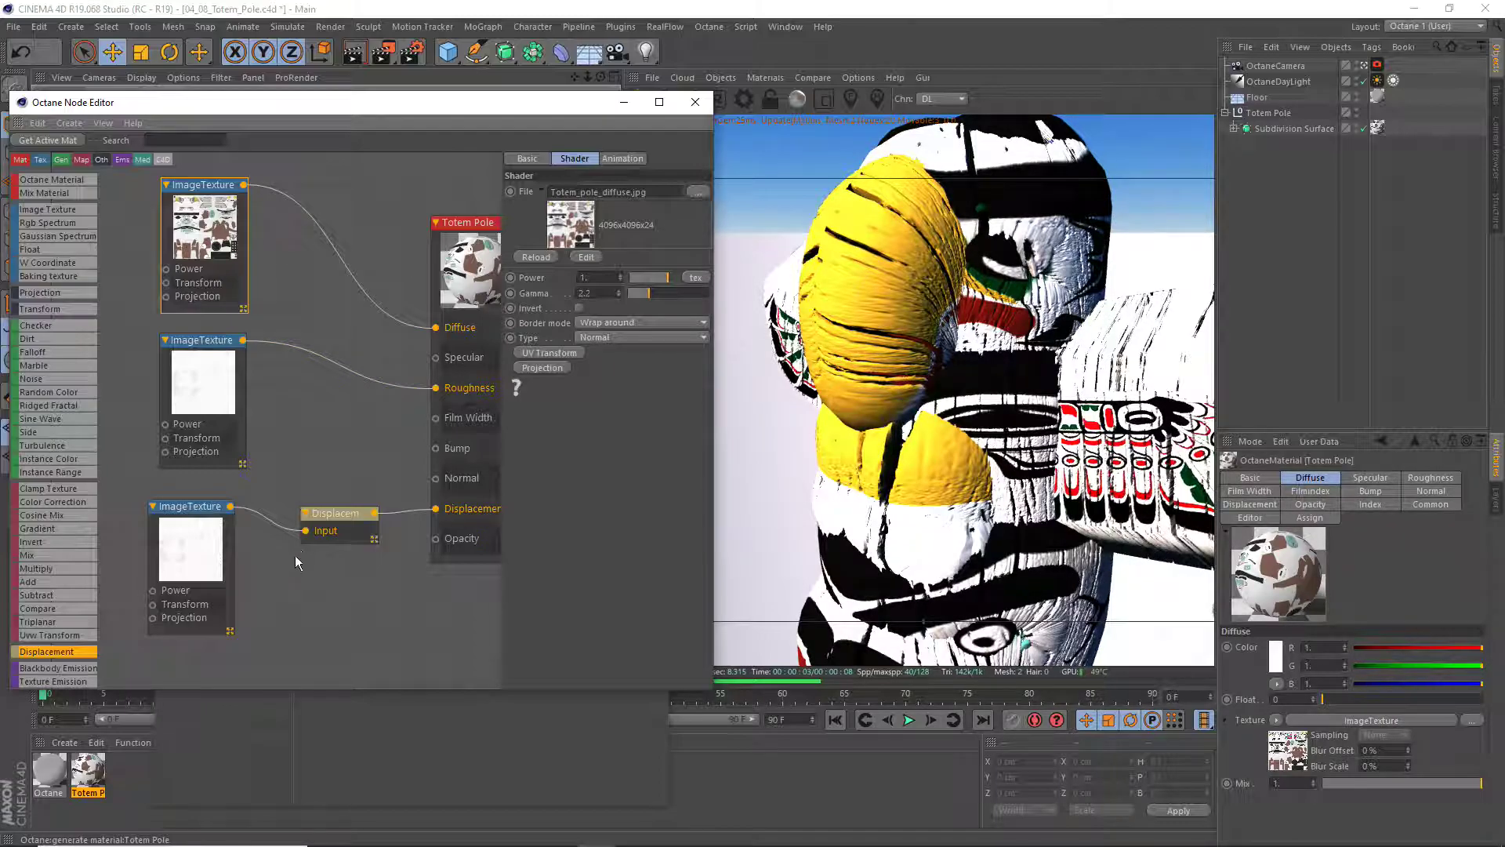
click(335, 514)
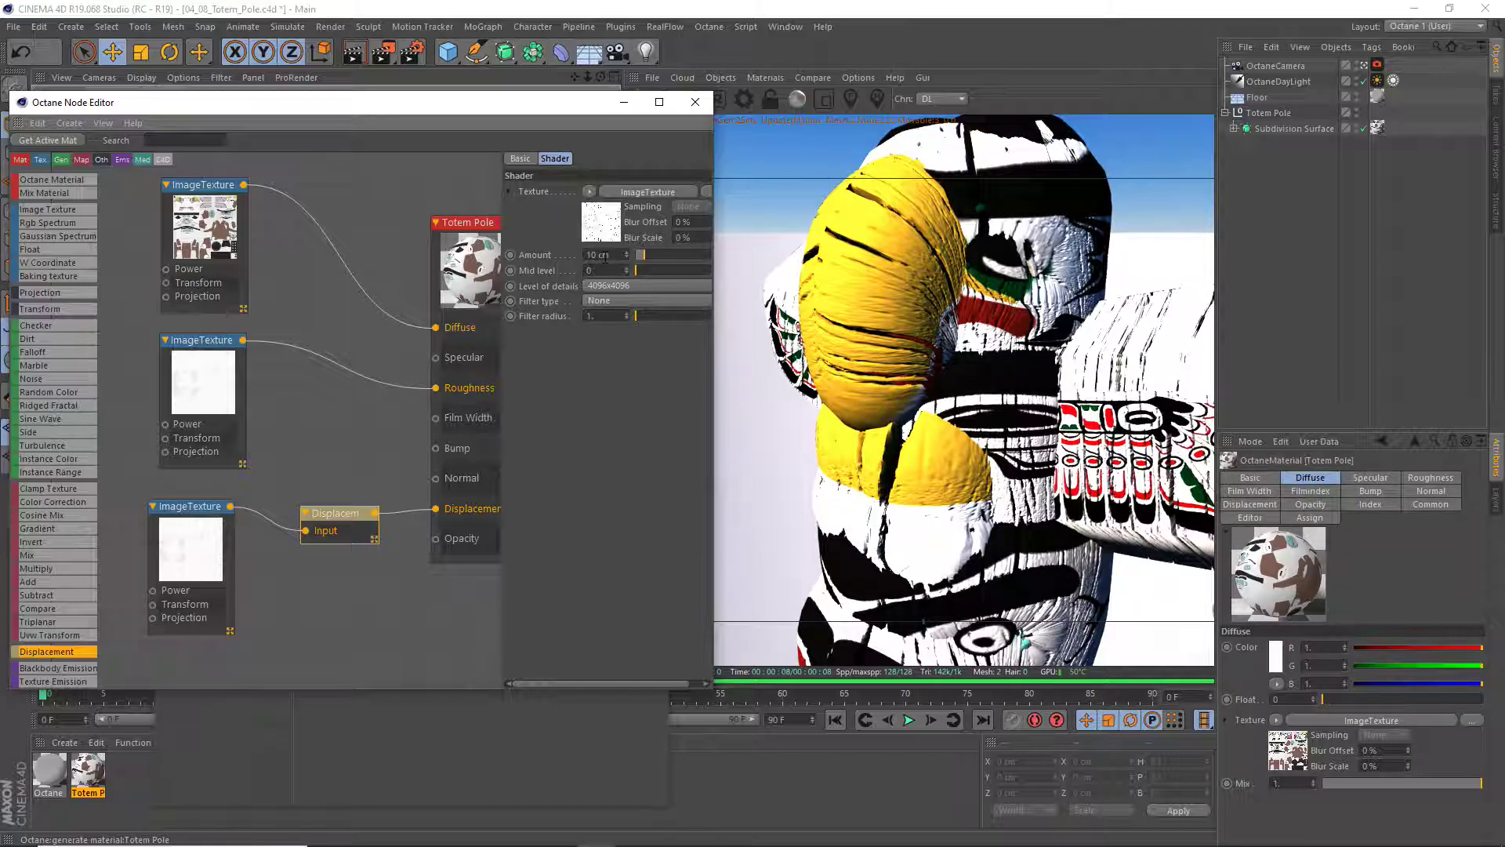
double_click(614, 254)
text(1)
key(Return)
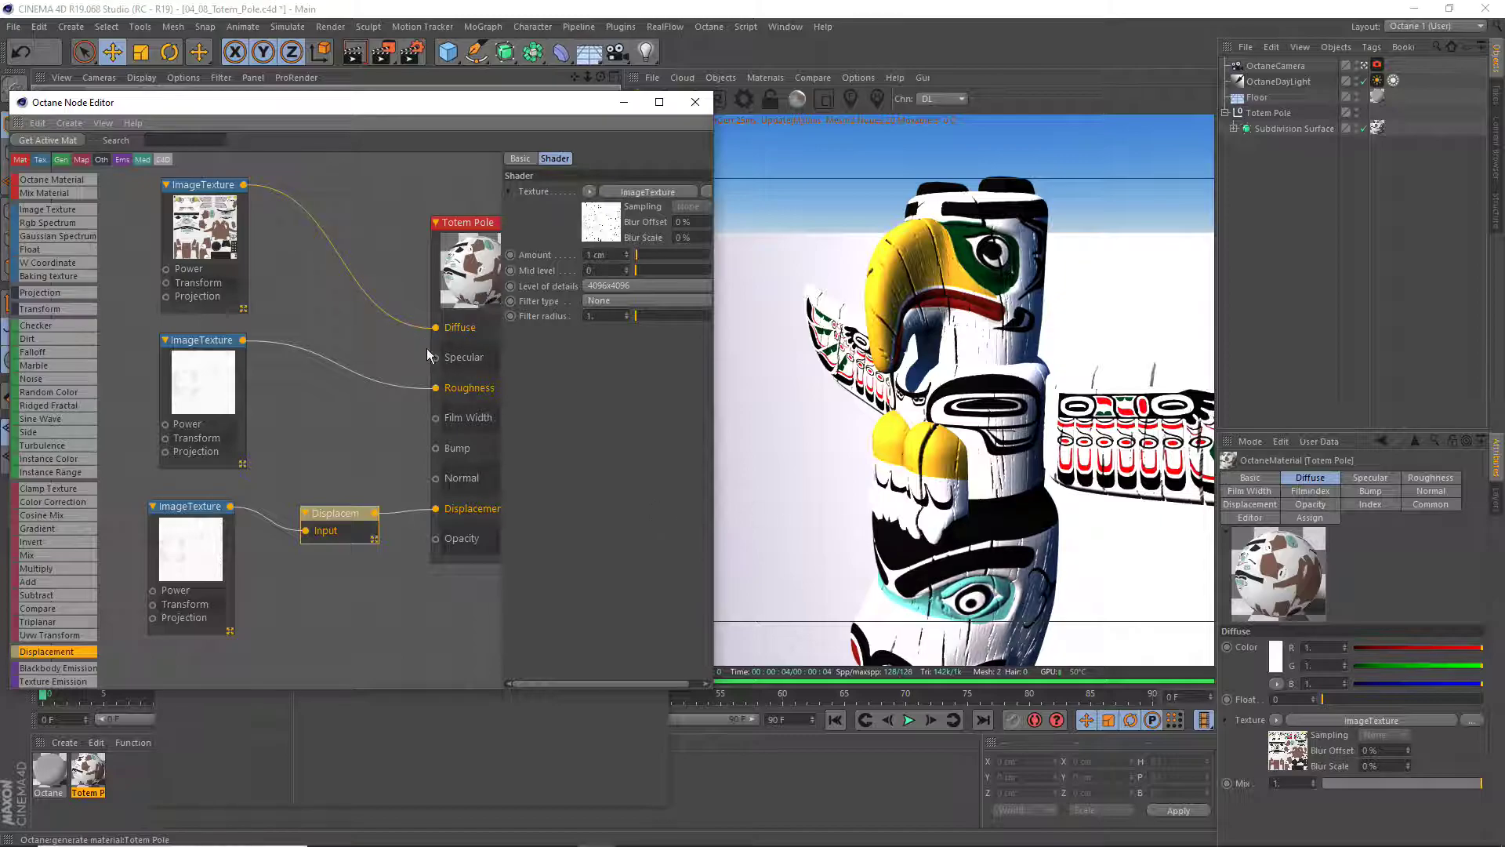
Reconnect the Displacement node to the Totem Pole's Displacement input and check the connections
click(400, 511)
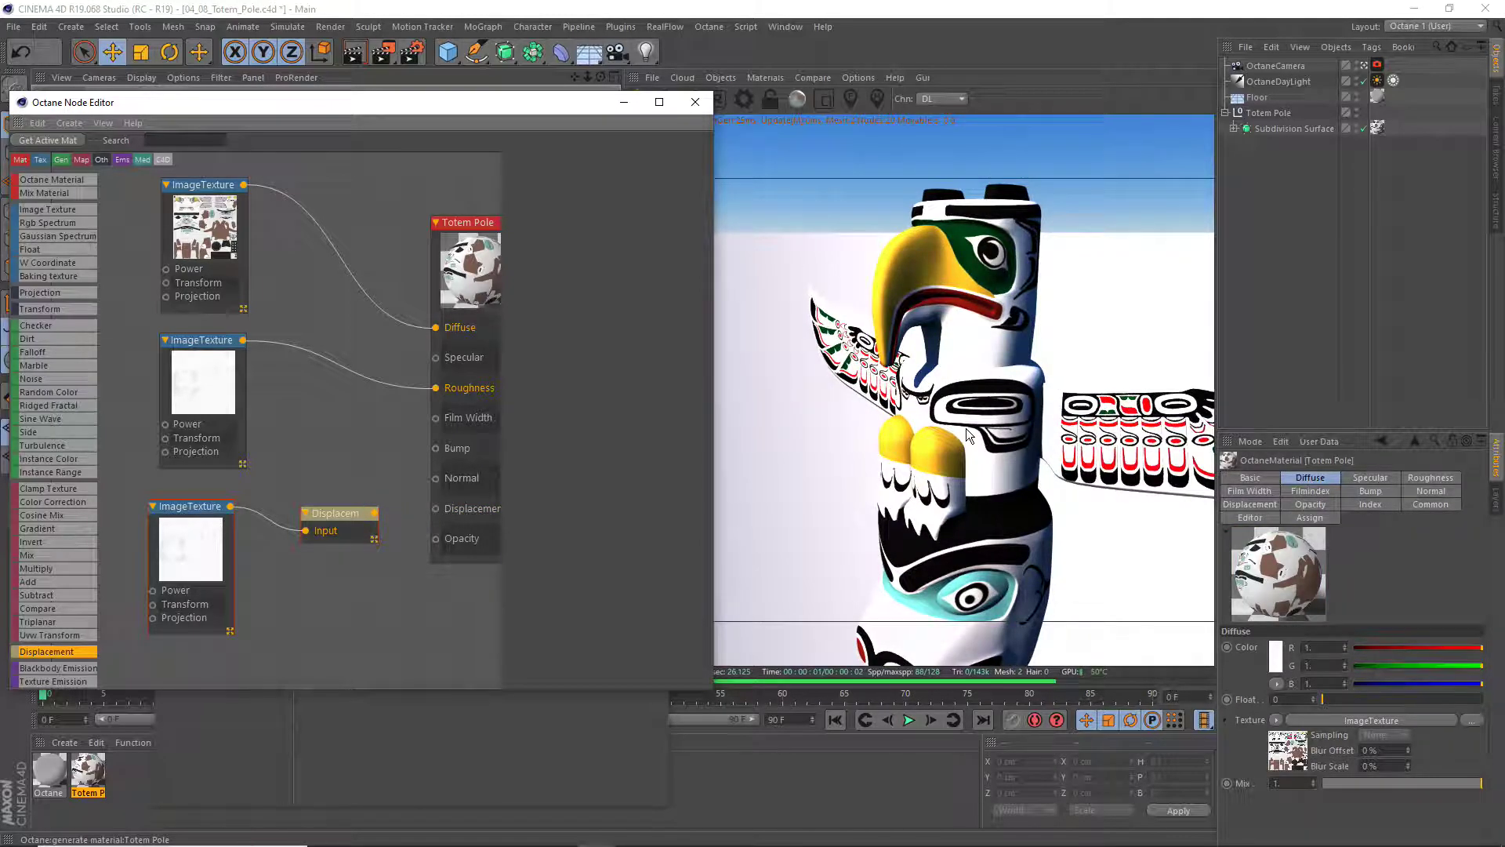
drag(375, 513, 436, 509)
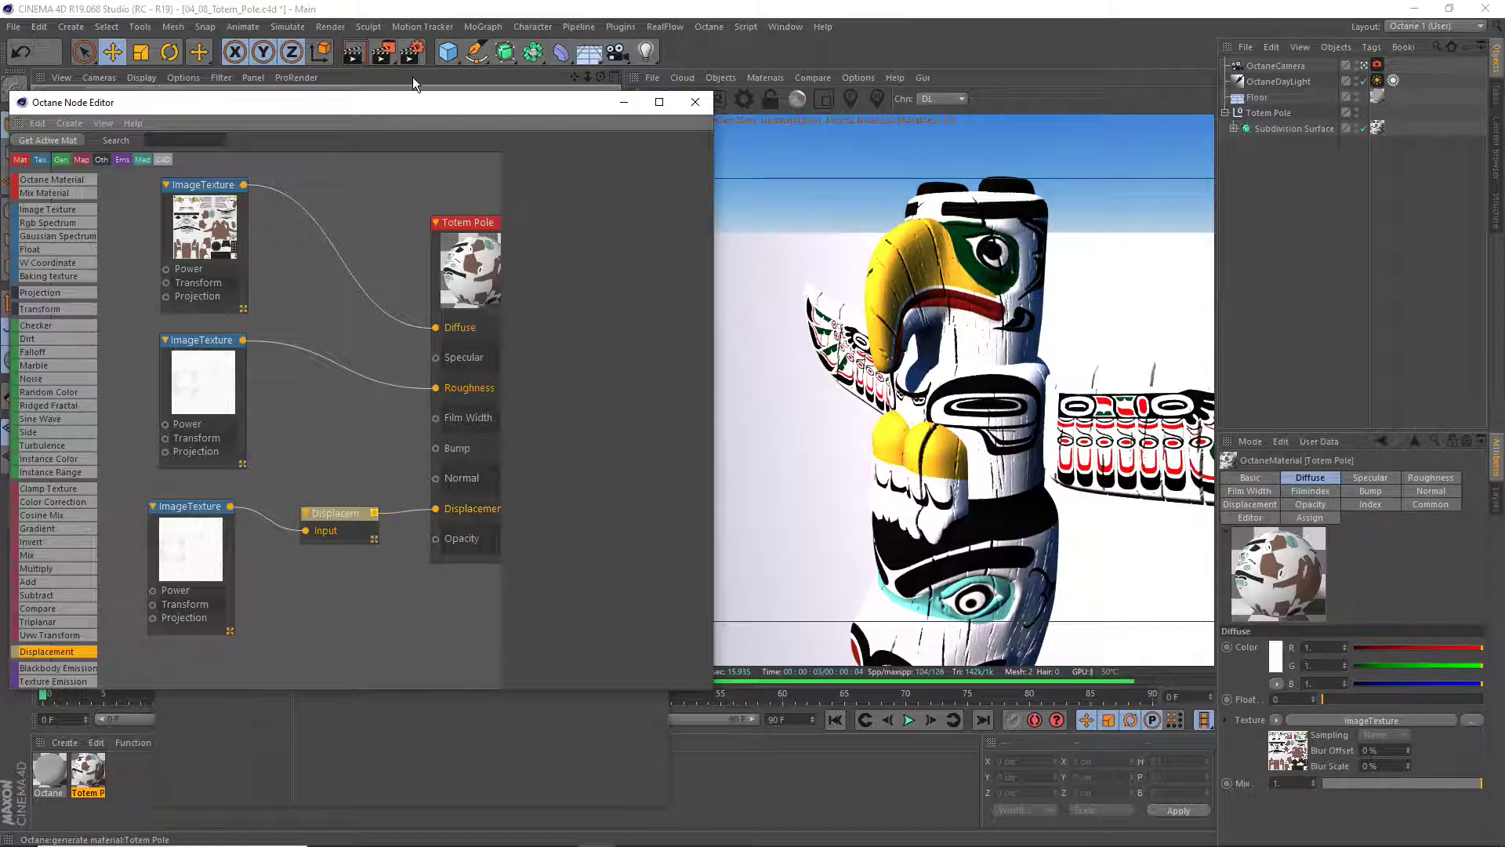
drag(384, 104, 384, 121)
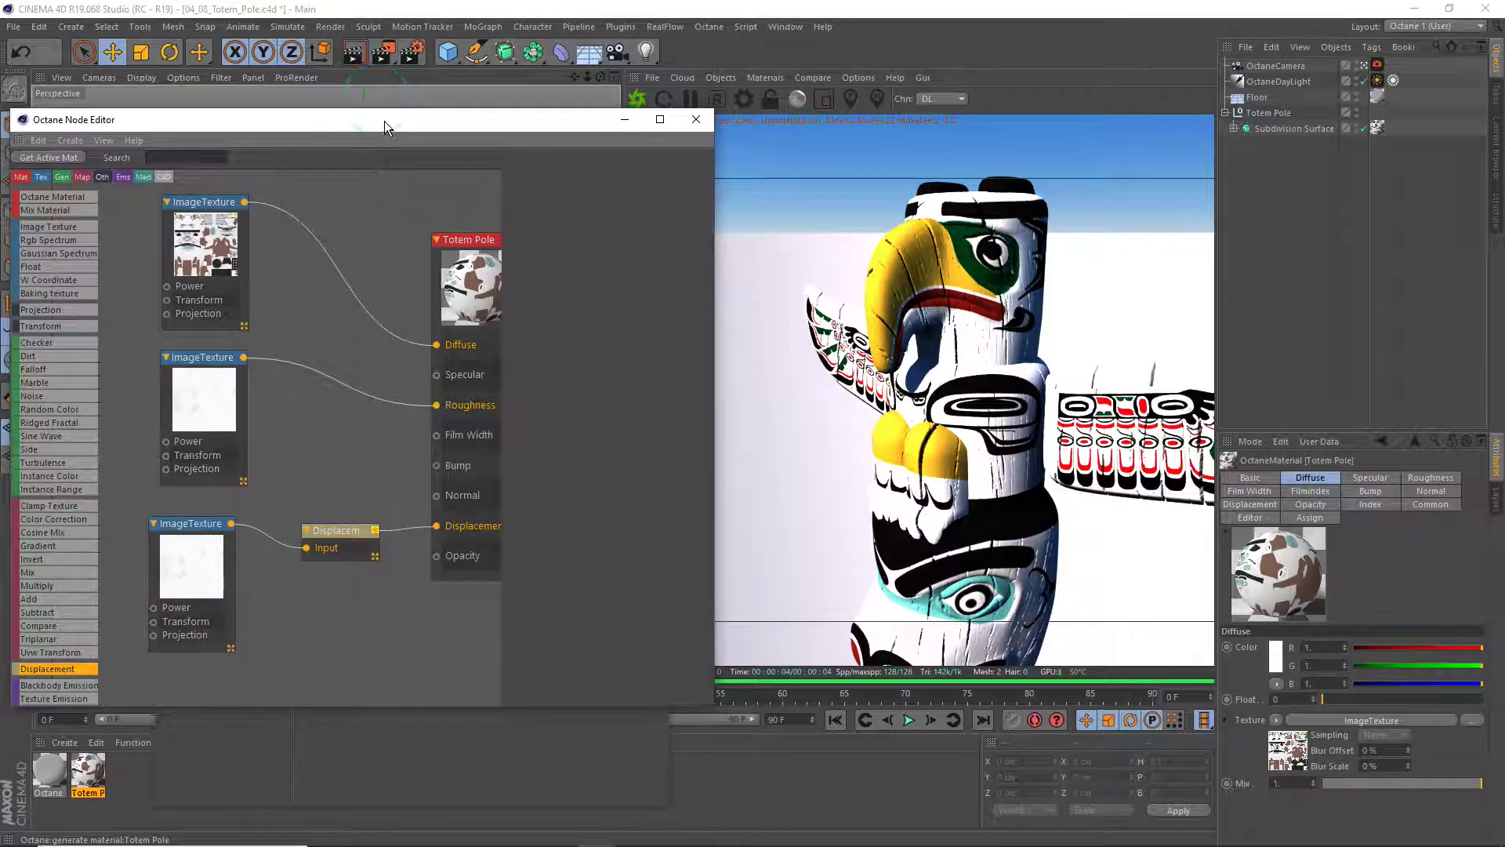
click(368, 384)
click(386, 533)
Wire the bump image texture into the Totem Pole Bump input, repositioning the Displacement node
drag(375, 531, 441, 470)
drag(335, 527, 330, 578)
drag(232, 524, 436, 466)
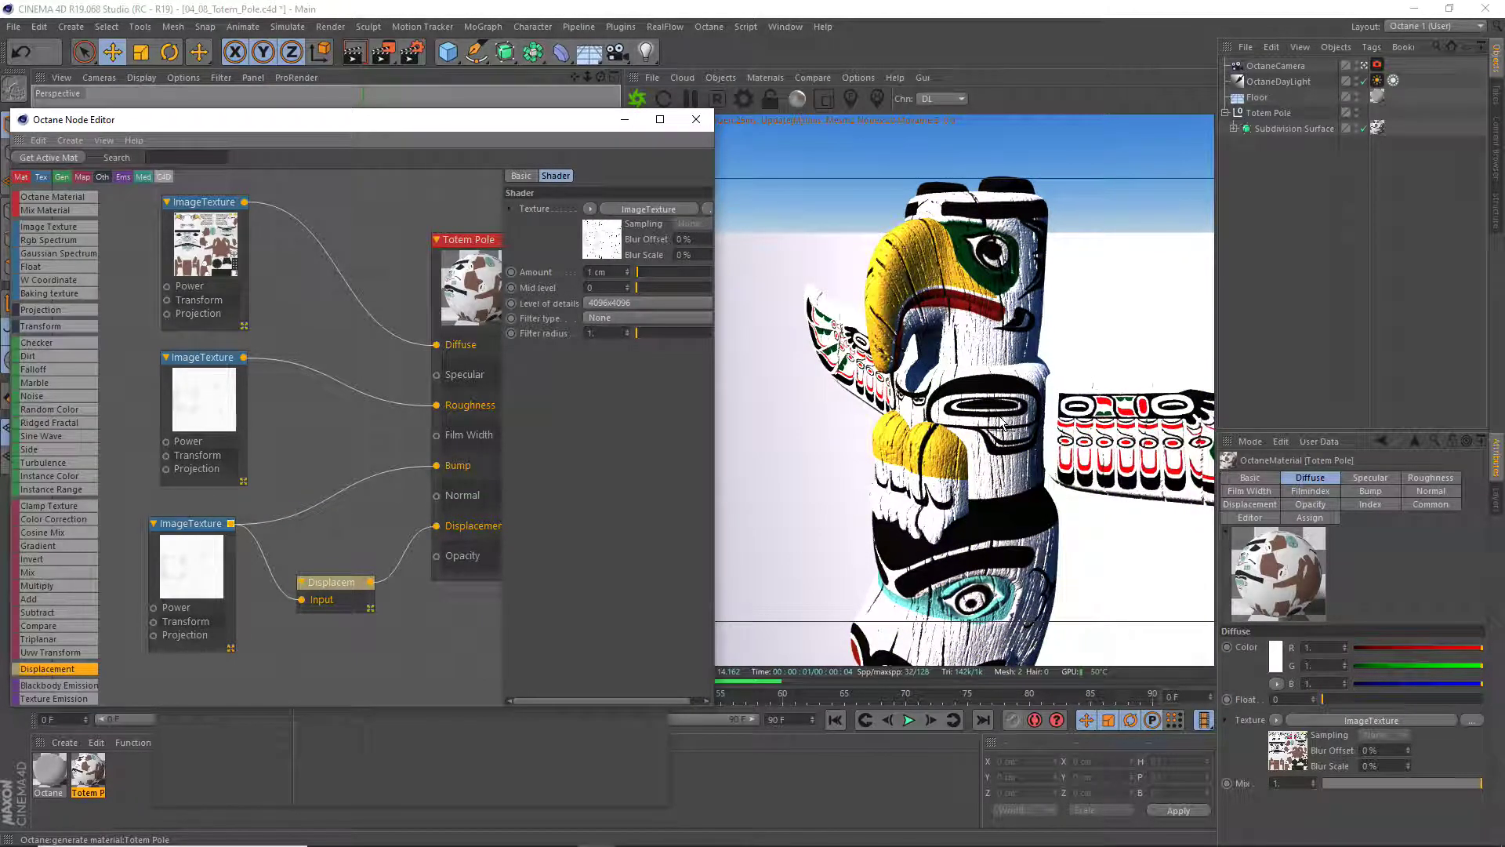
click(1035, 432)
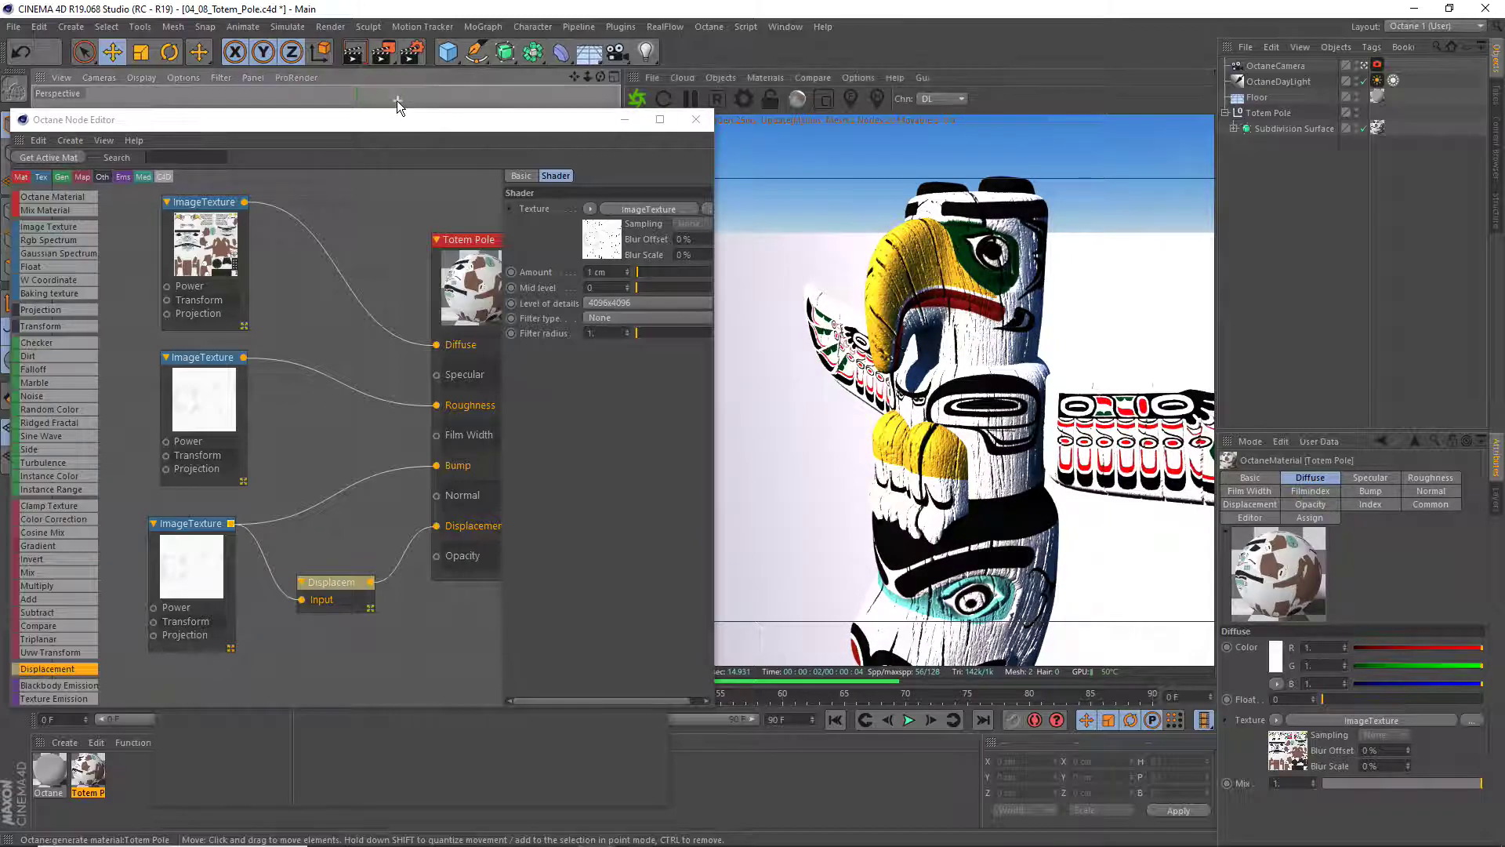
drag(399, 119, 399, 174)
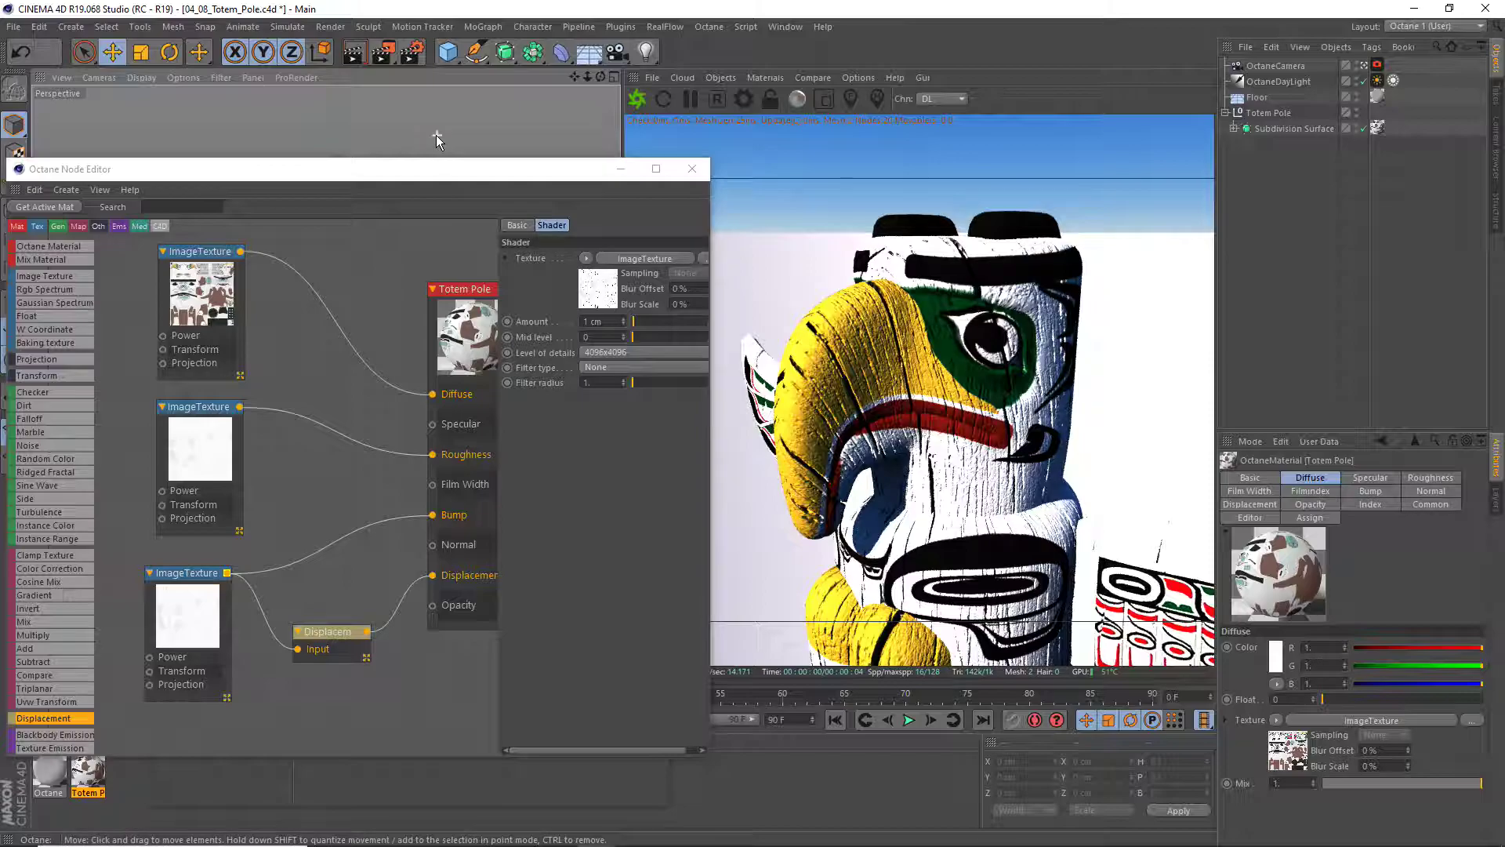
scroll(436, 134, up, 2)
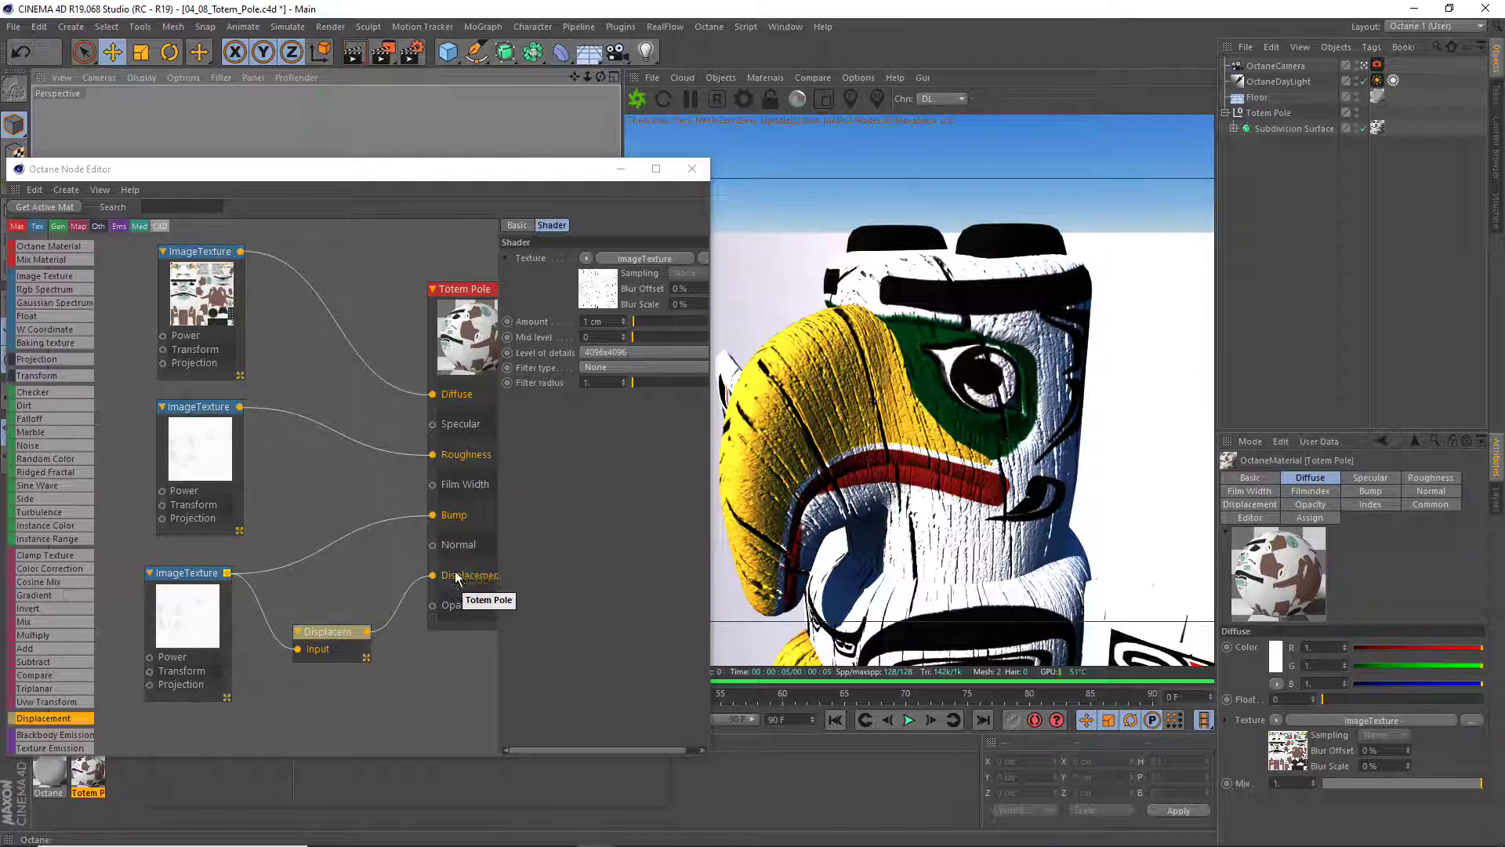
click(401, 523)
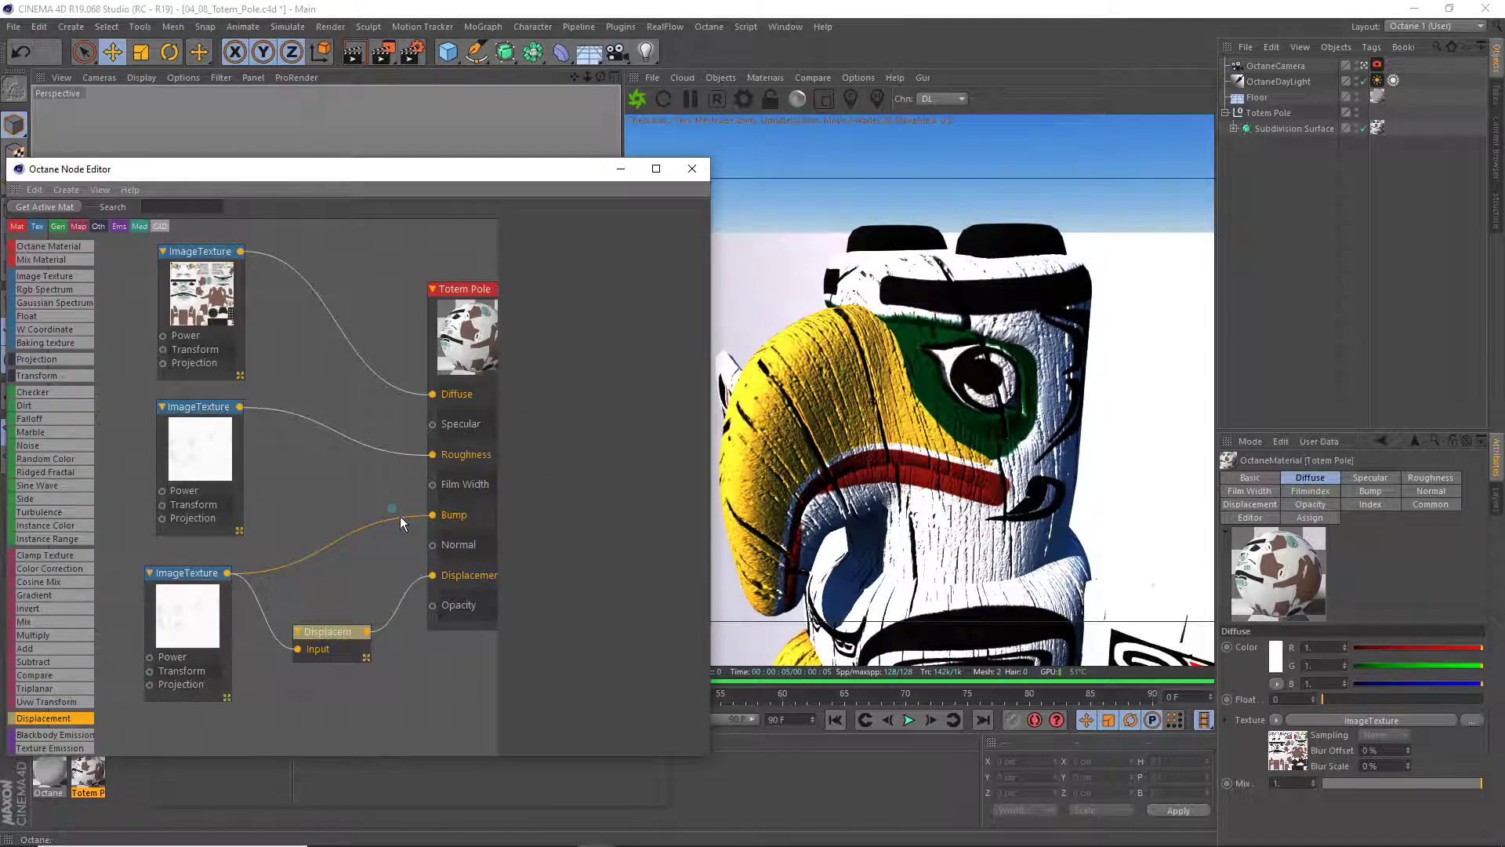
key(Delete)
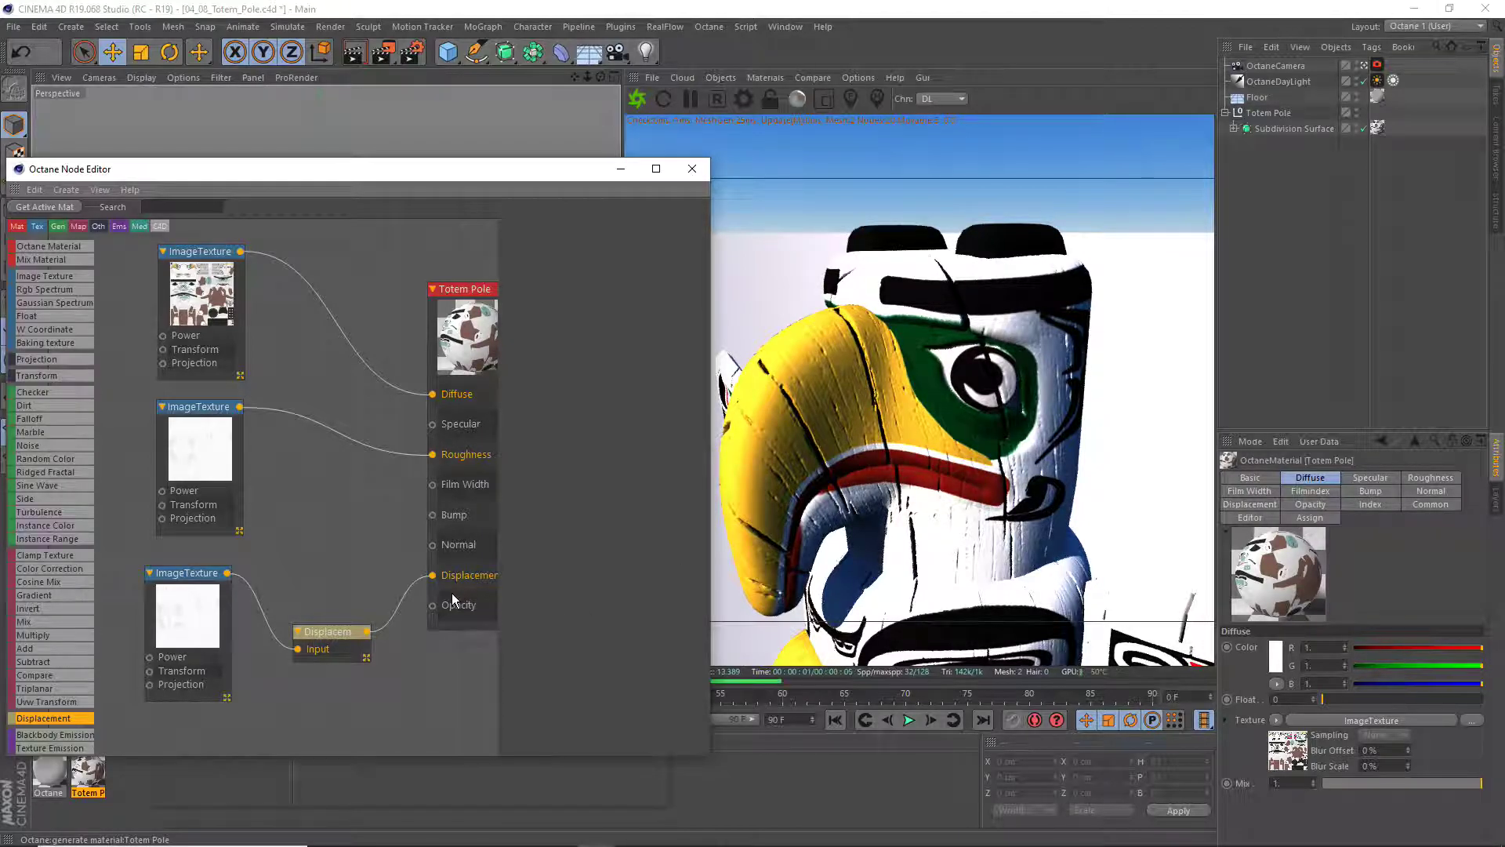
click(411, 588)
key(Delete)
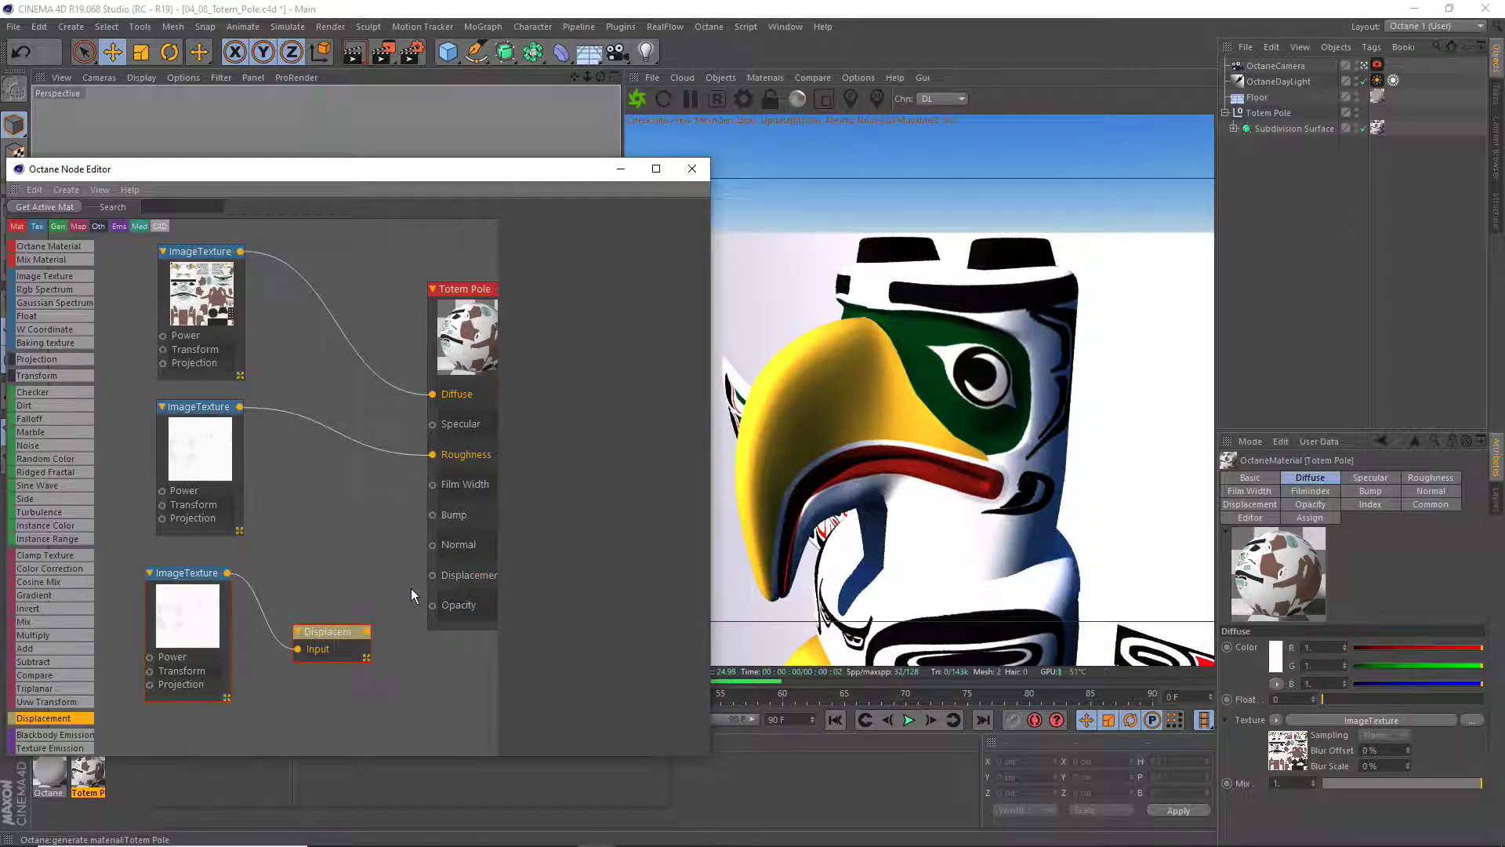
drag(366, 631, 432, 575)
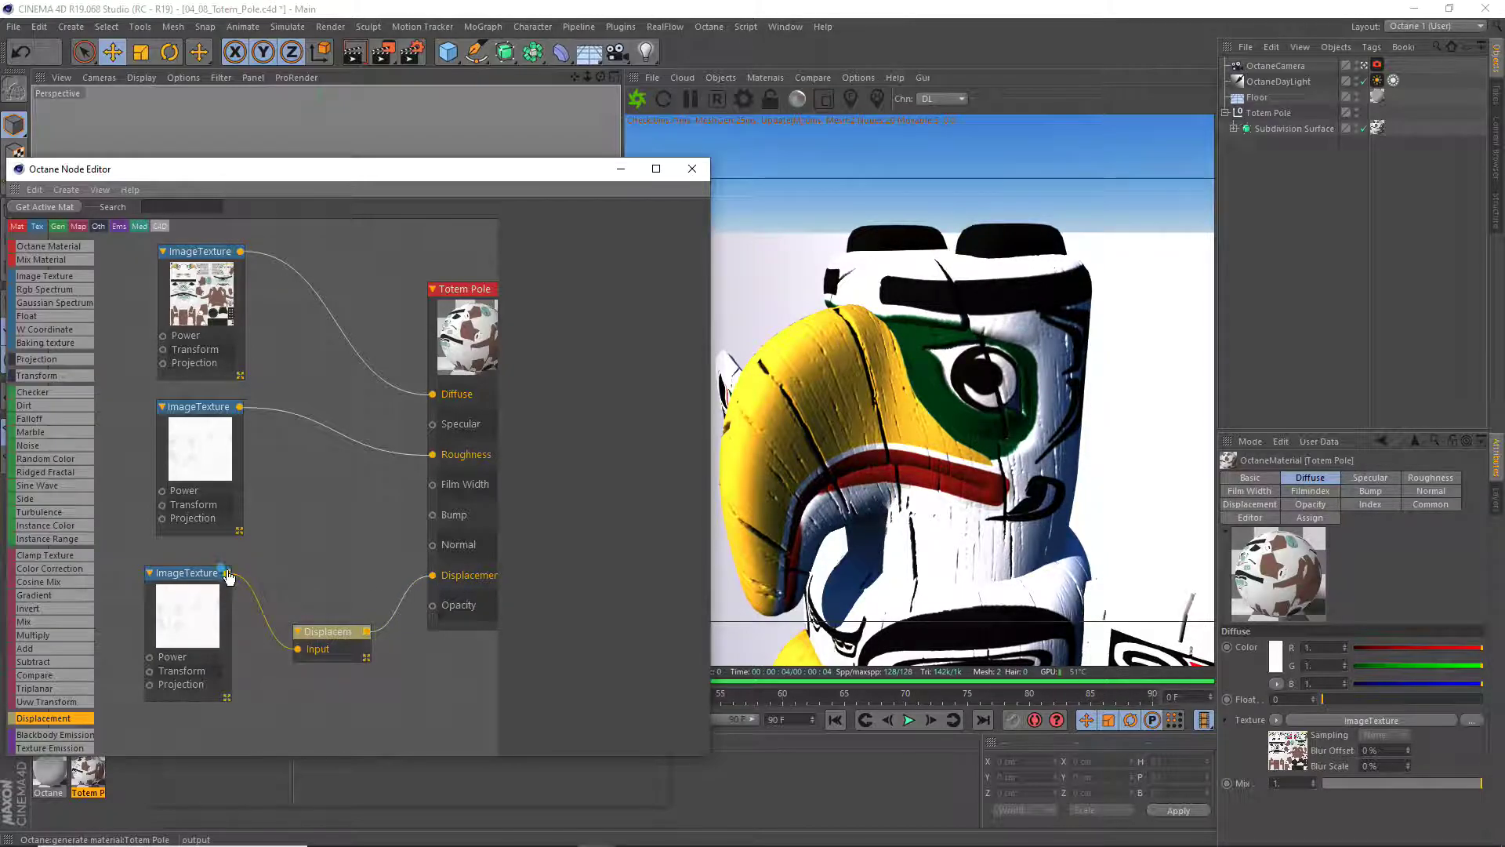
mouse_move(227, 573)
mouse_down()
mouse_move(401, 539)
mouse_move(432, 514)
mouse_up()
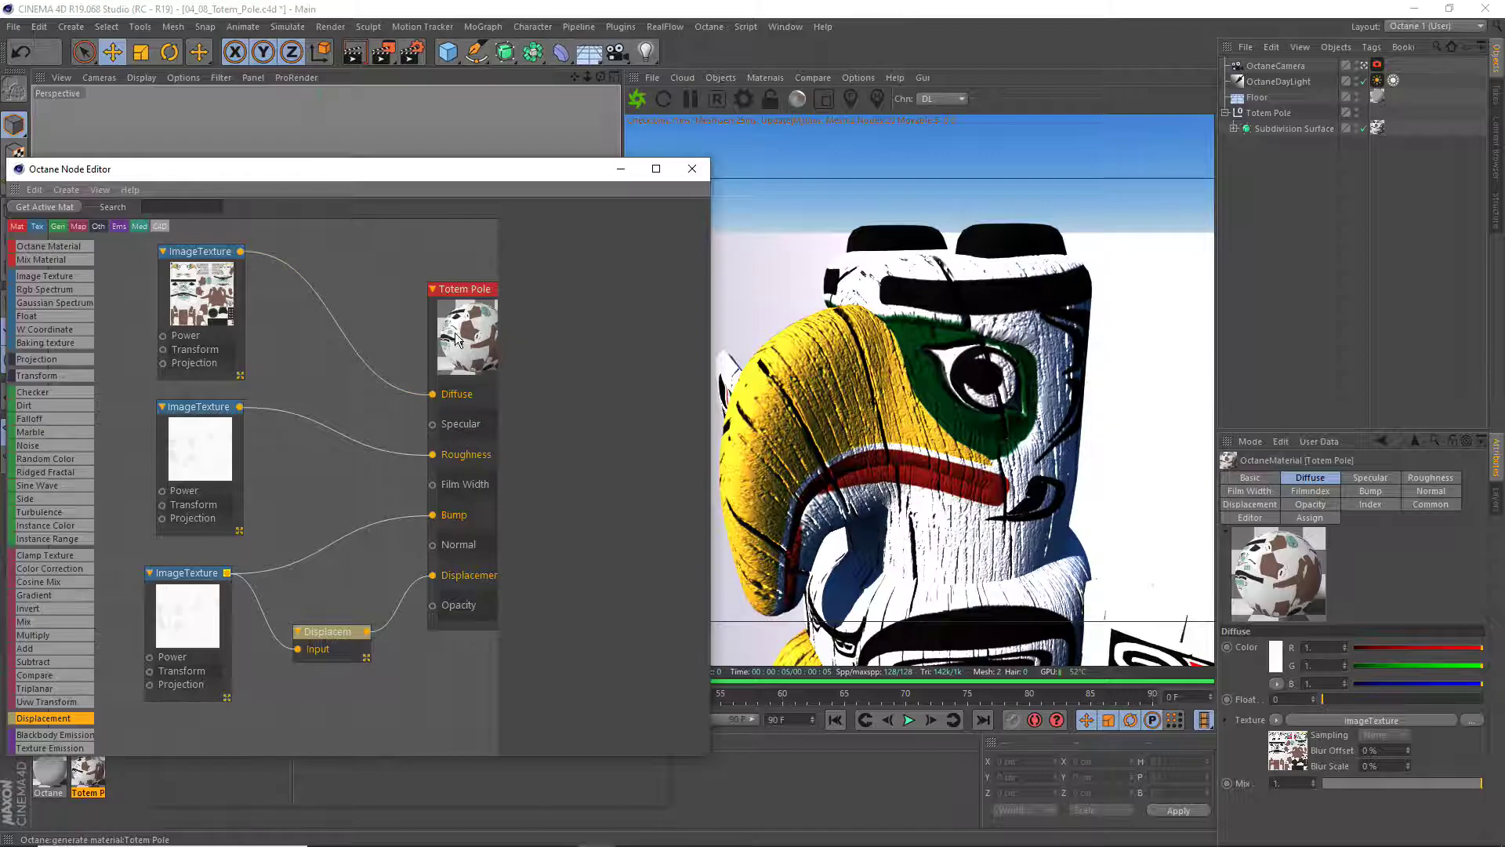
drag(499, 266, 572, 266)
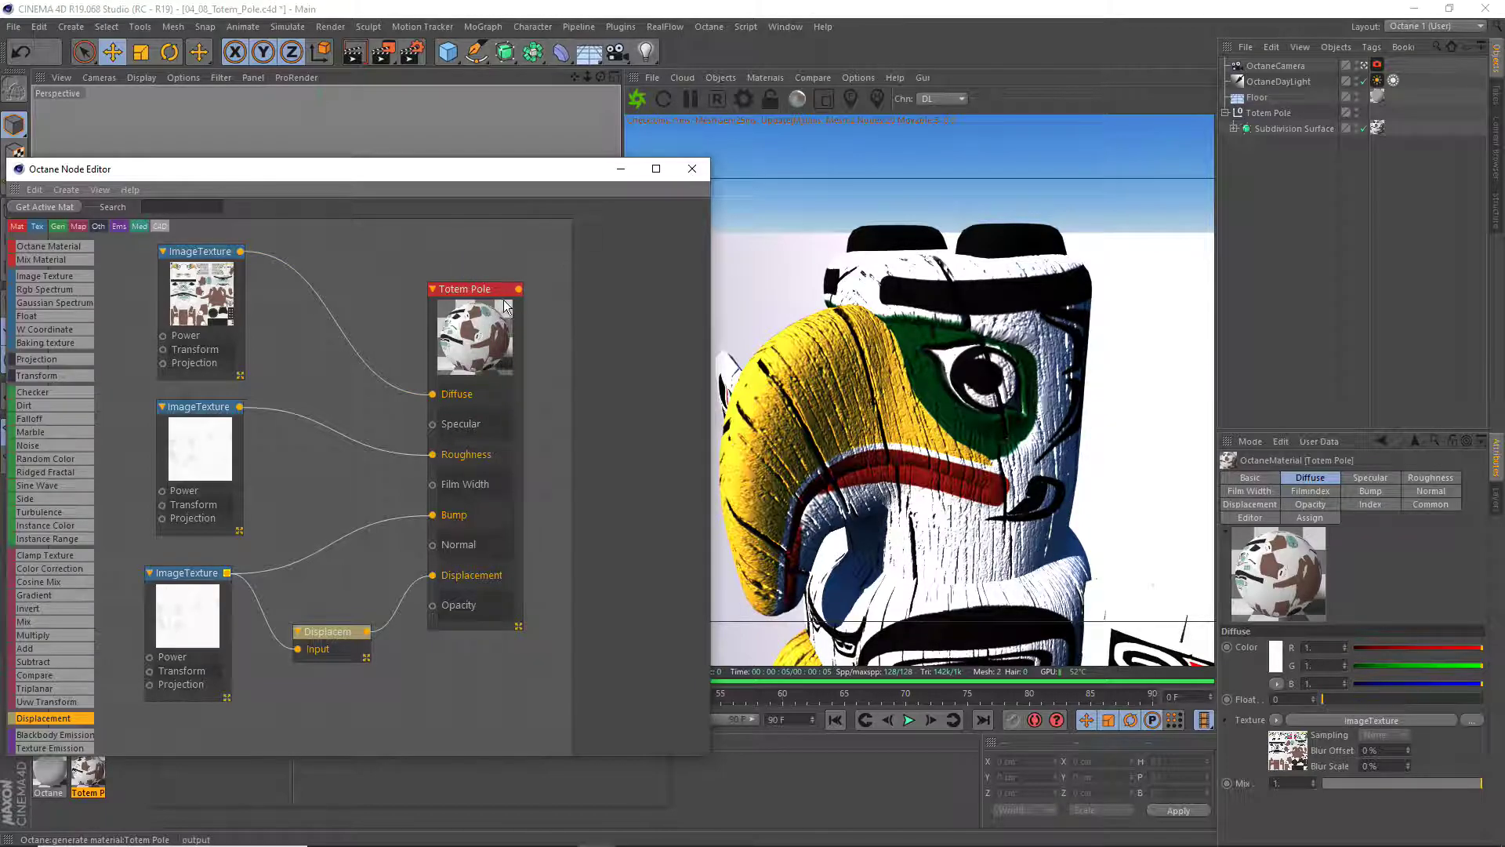
Nudge the bump image and Displacement nodes into tidier spots and shift the node editor window
click(443, 480)
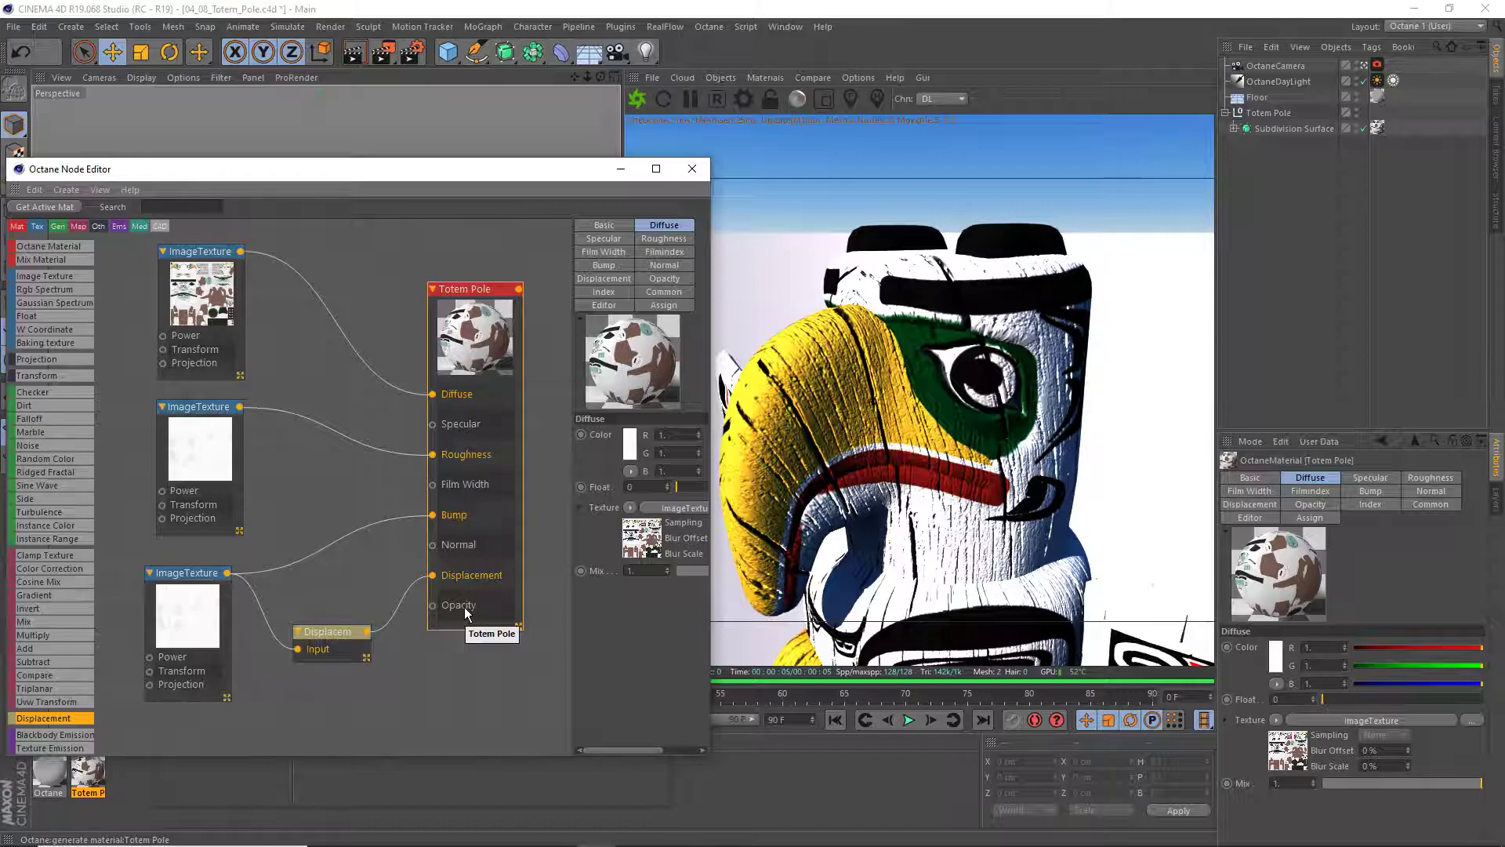
drag(193, 574, 203, 560)
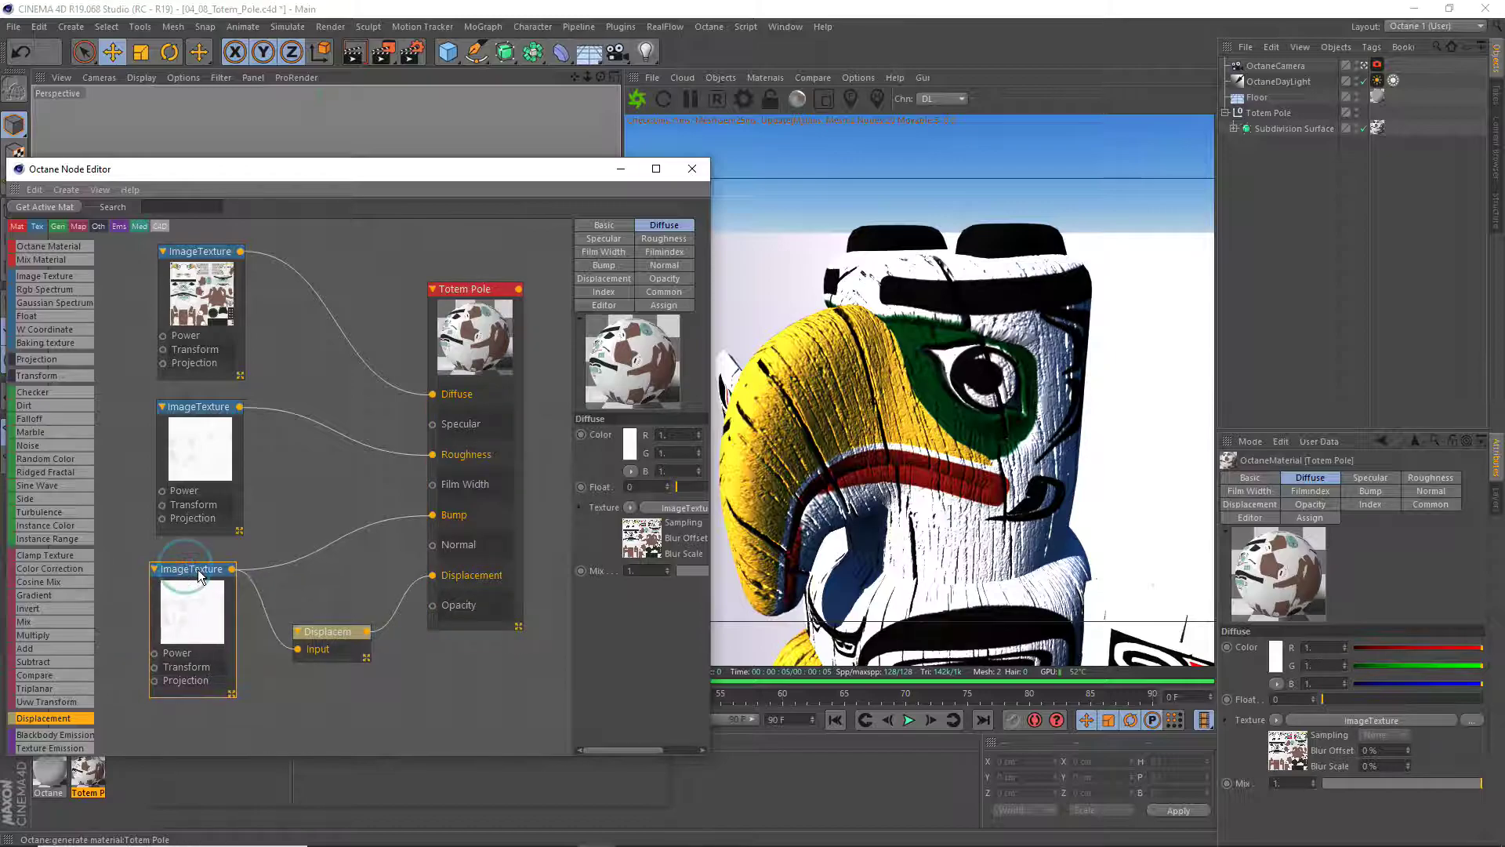
drag(319, 630, 323, 609)
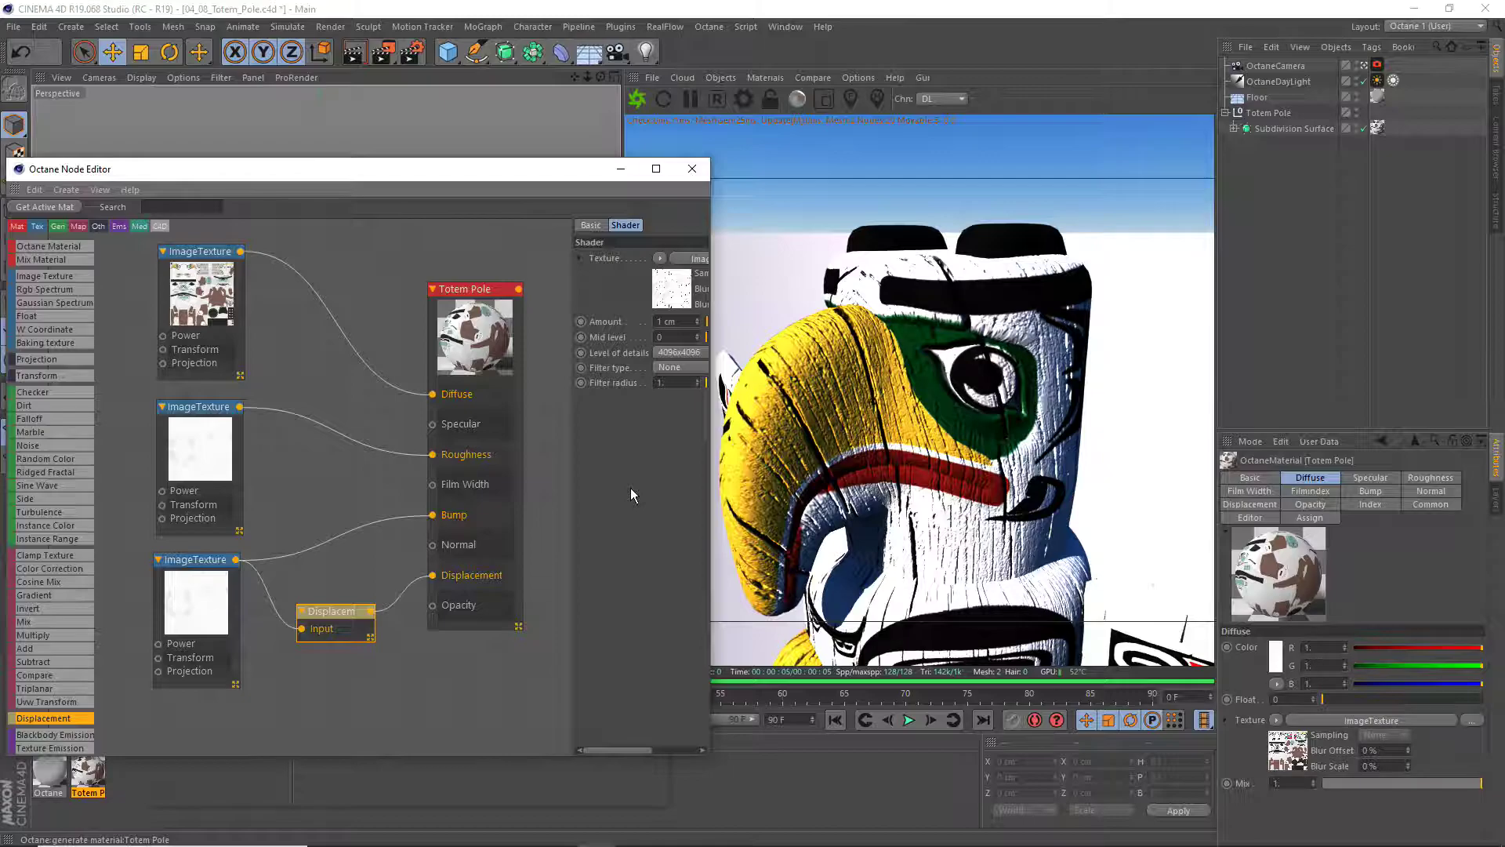
drag(208, 179, 251, 147)
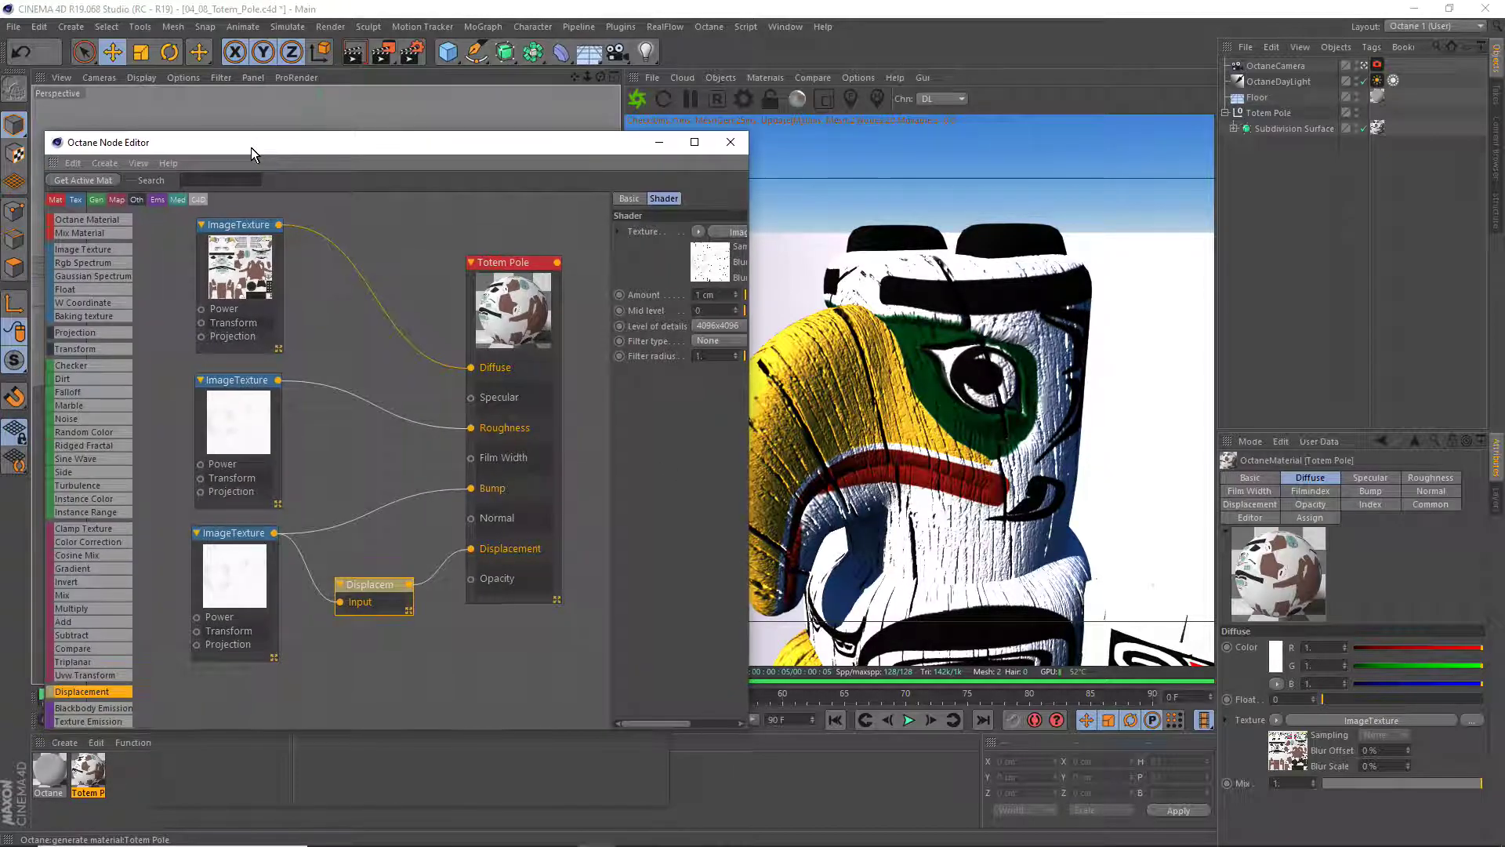